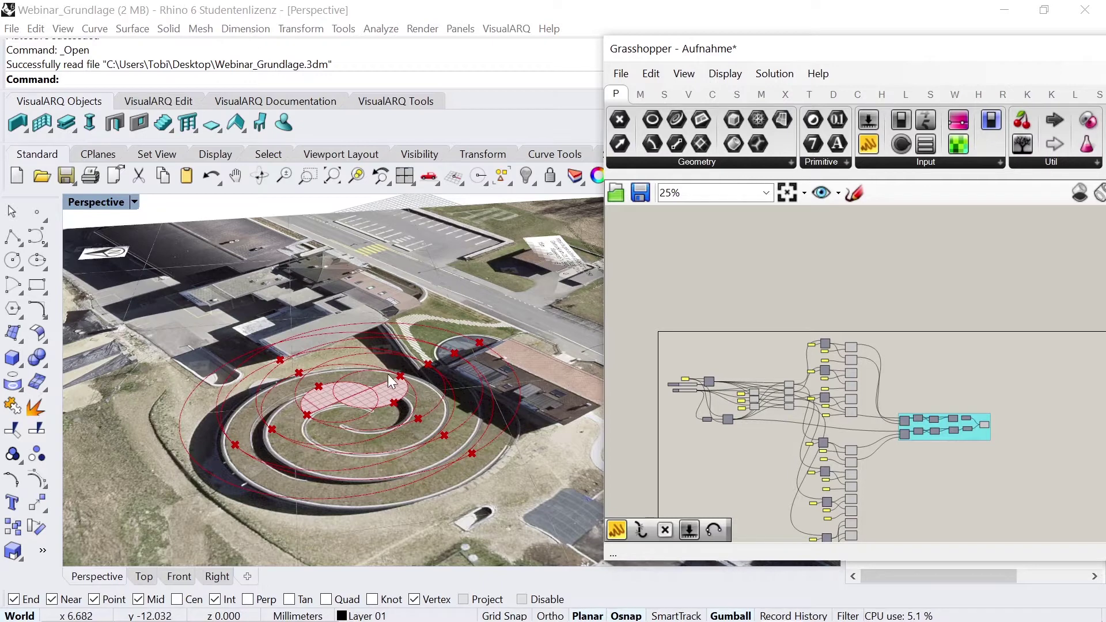
Turn off the preview of the component drawing the filled region
scroll(999, 482, "up", 4)
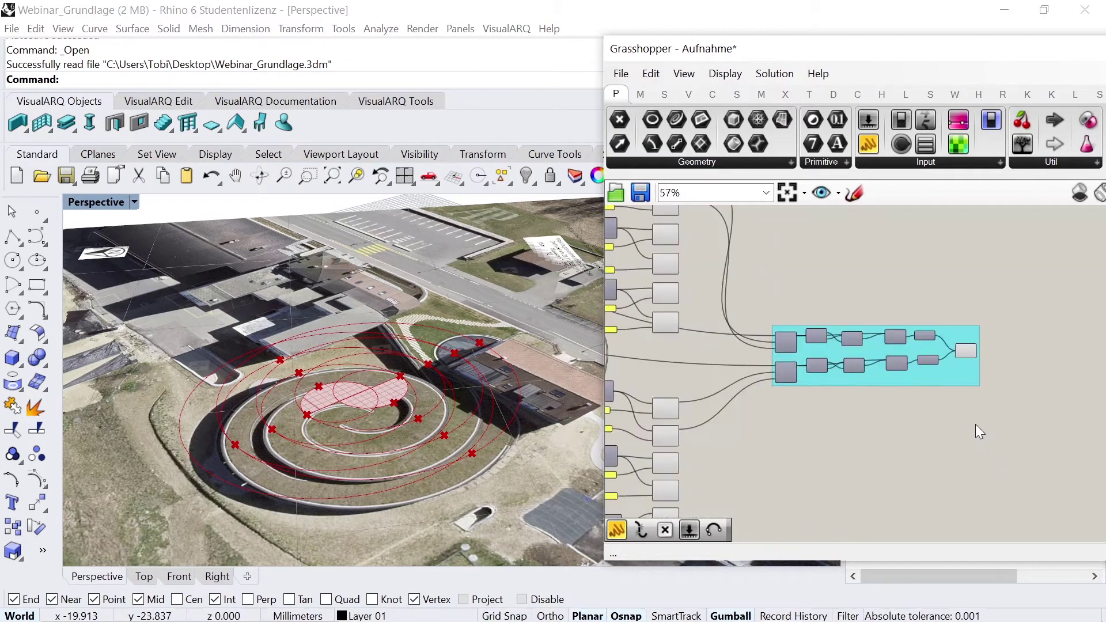
left_click(967, 348)
scroll(990, 420, "down", 3)
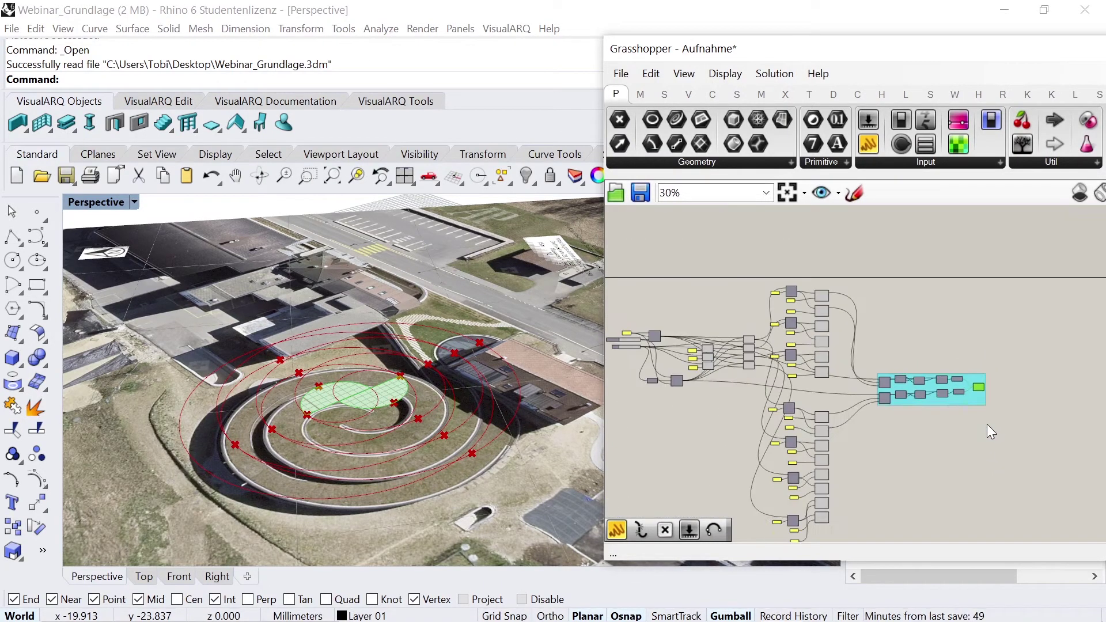
right_click(979, 385)
left_click(1033, 376)
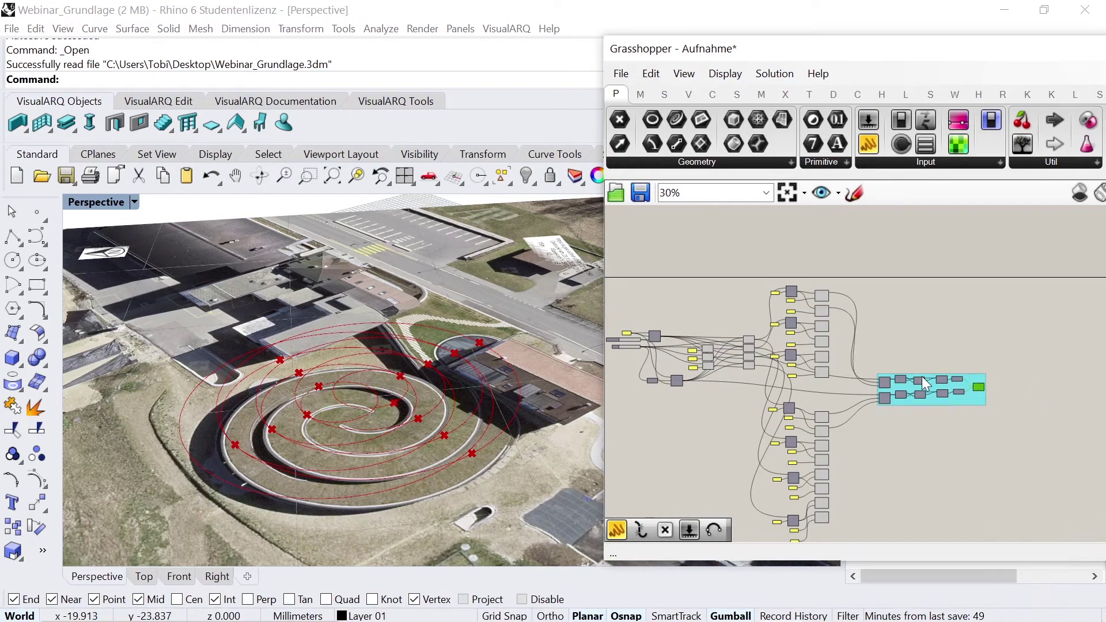
Turn off the preview of the construction circle components
scroll(883, 388, "down", 2)
left_click_drag(801, 389, 770, 333)
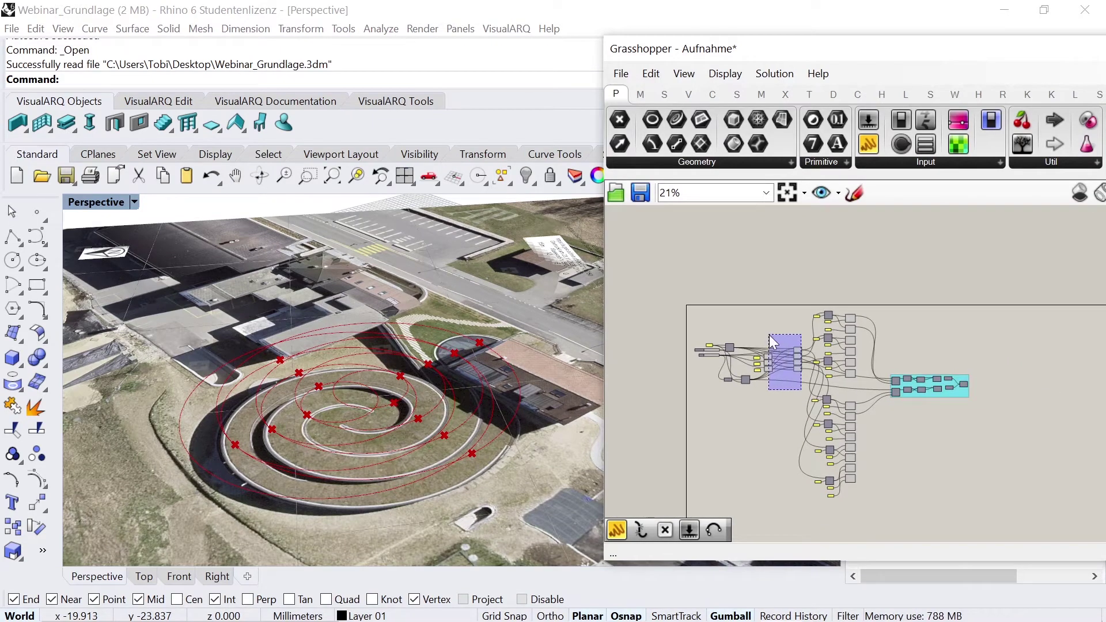
right_click(756, 235)
left_click(803, 259)
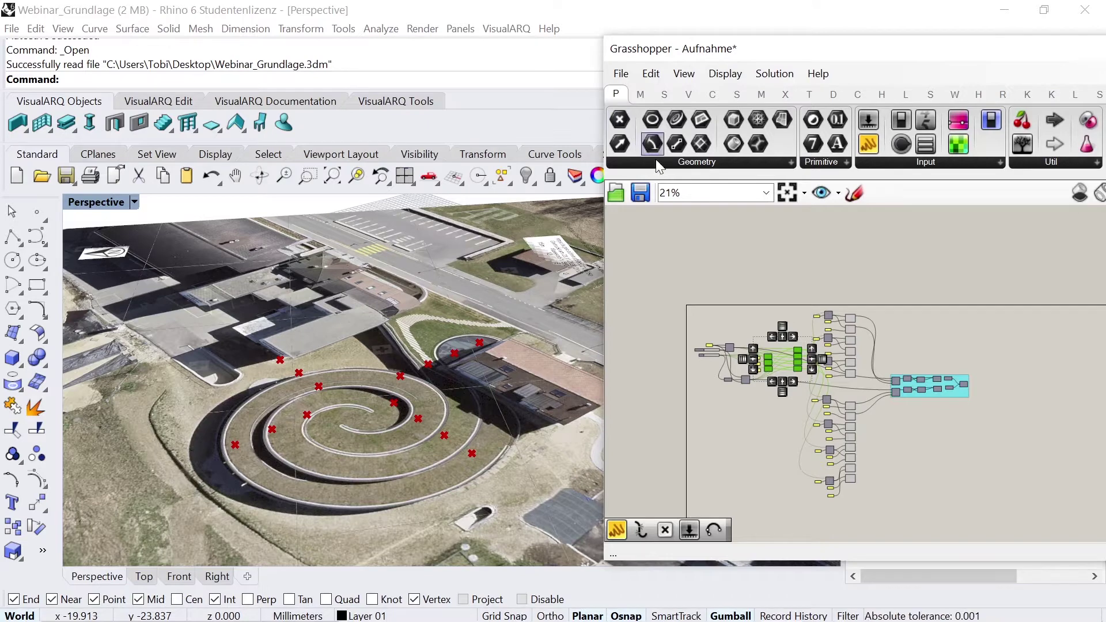
Wire the first XYZ Point output into a Point parameter and position it
scroll(756, 341, "up", 3)
scroll(749, 342, "up", 2)
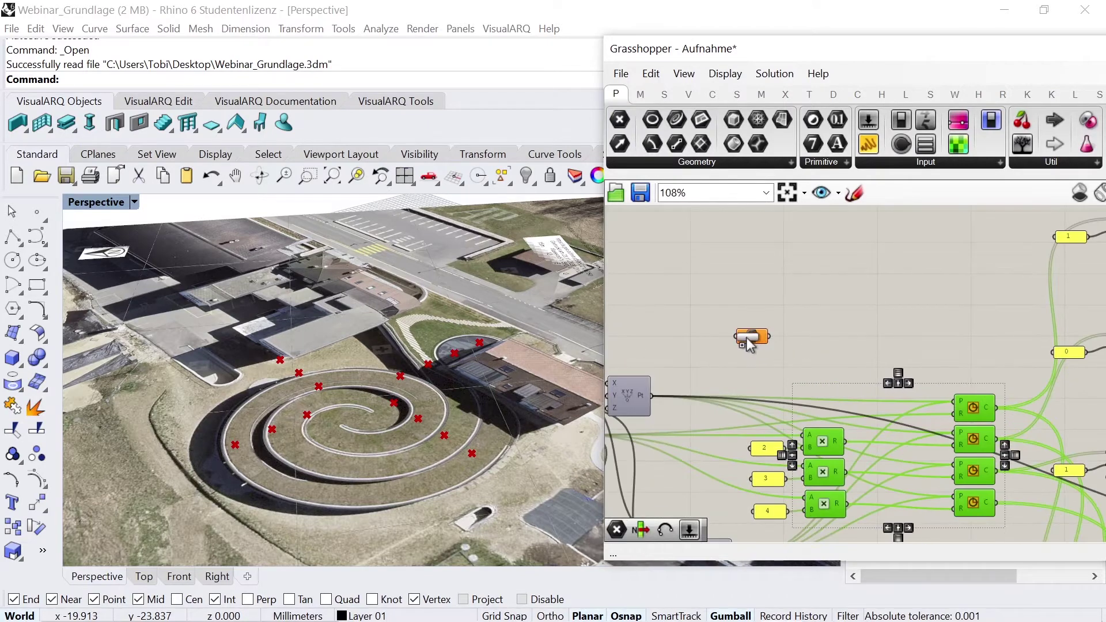
left_click_drag(738, 337, 651, 396)
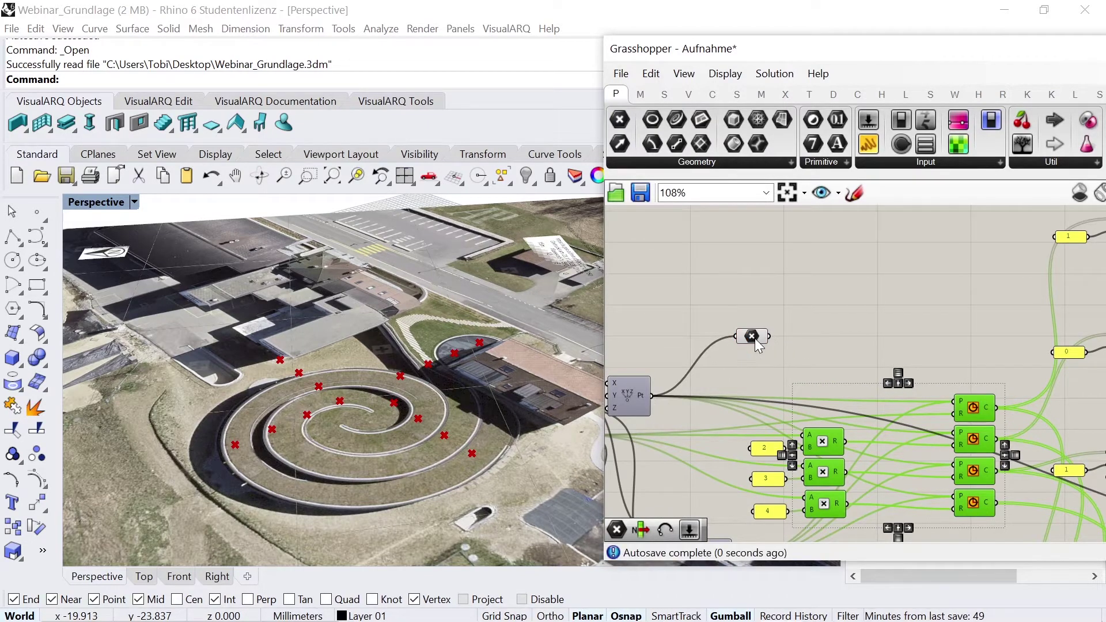
left_click_drag(757, 345, 733, 411)
scroll(733, 411, "down", 4)
scroll(733, 411, "down", 1)
scroll(929, 351, "up", 4)
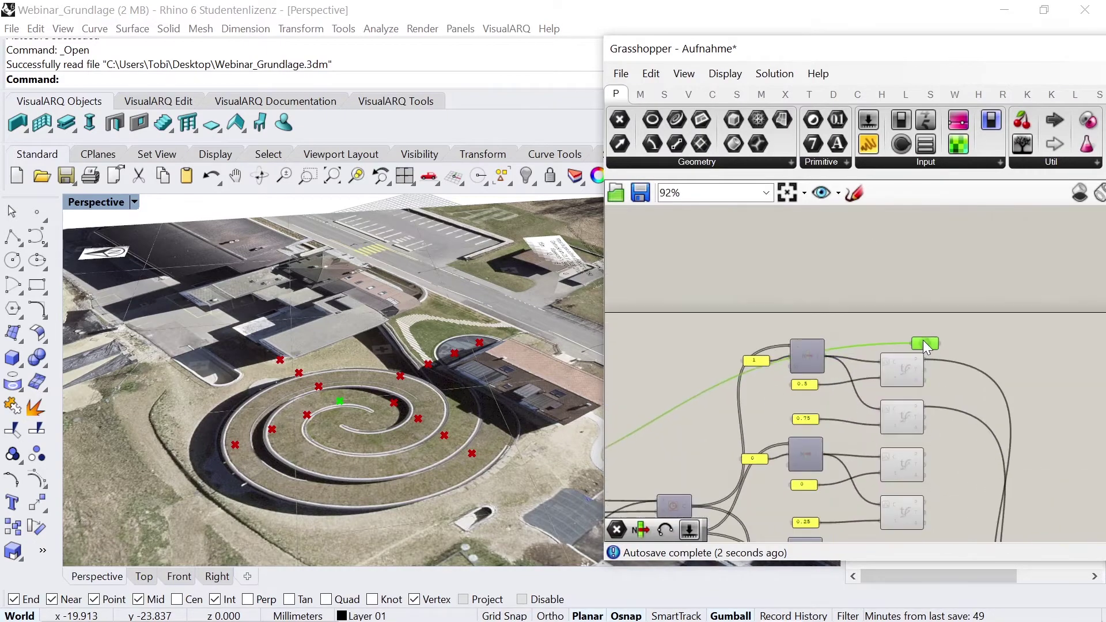
scroll(916, 344, "up", 1)
scroll(901, 329, "down", 2)
scroll(890, 288, "down", 1)
scroll(890, 288, "down", 1)
scroll(745, 438, "up", 5)
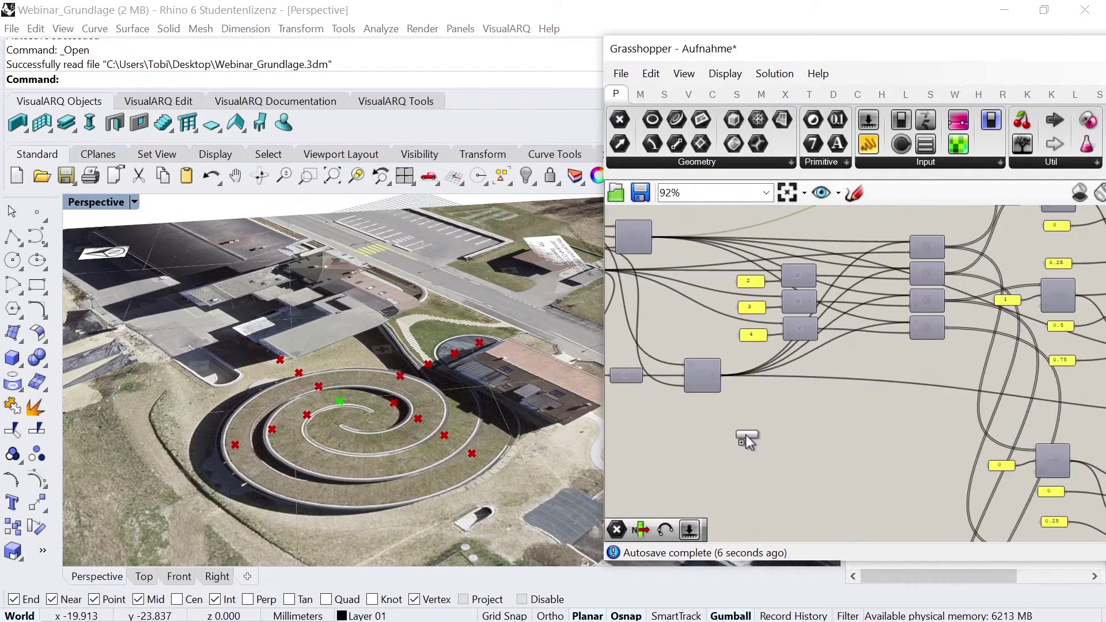
Add a second Point parameter fed by the other point output
left_click_drag(747, 440, 766, 433)
left_click_drag(722, 375, 754, 432)
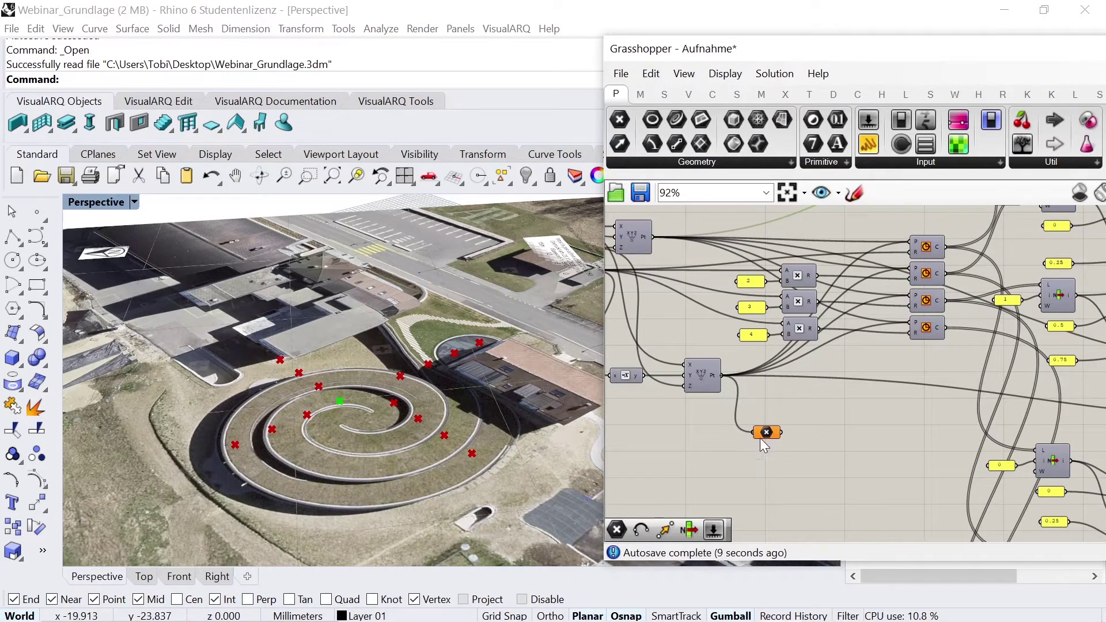
scroll(841, 429, "down", 1)
scroll(802, 428, "down", 3)
scroll(929, 437, "up", 1)
scroll(929, 436, "up", 4)
scroll(915, 461, "up", 2)
scroll(899, 437, "down", 4)
scroll(789, 404, "down", 2)
scroll(976, 375, "up", 1)
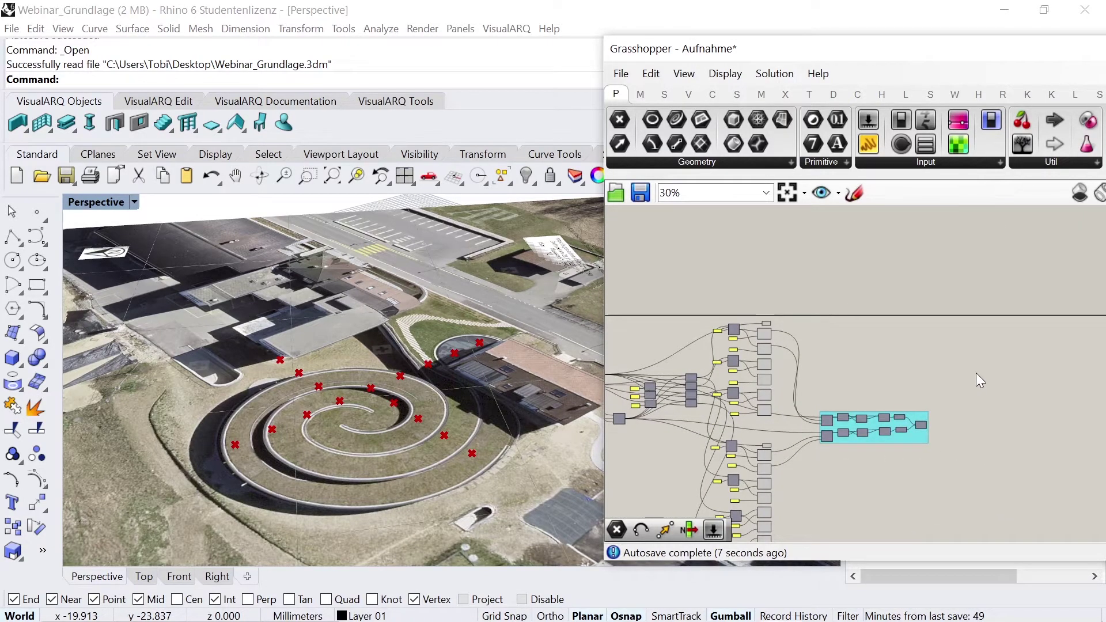
scroll(977, 373, "up", 2)
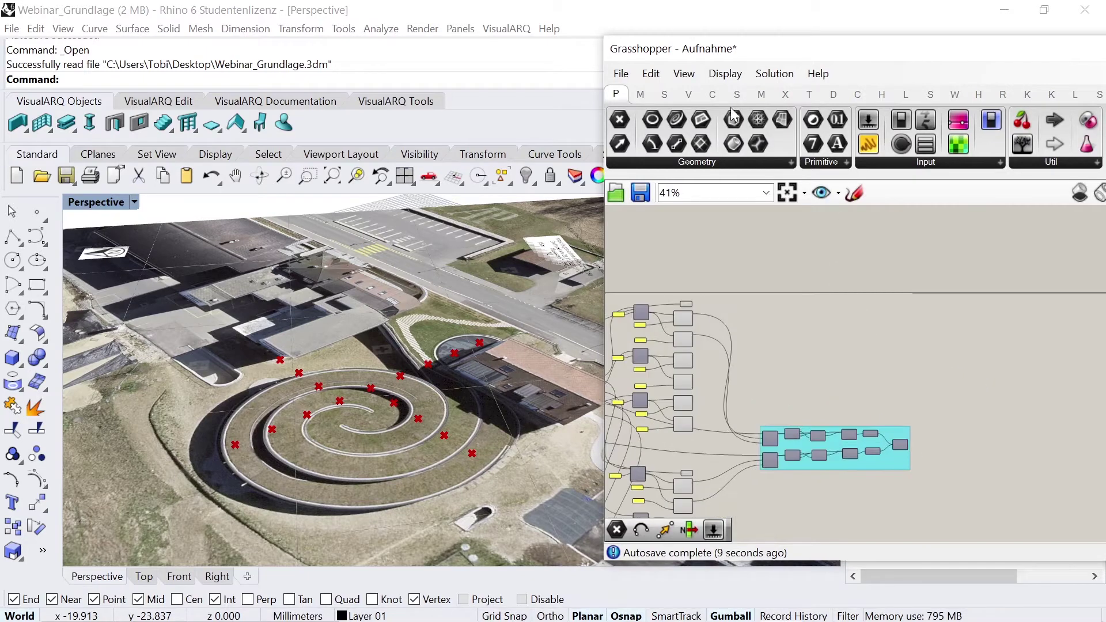
Place an Arc 3Pt component with the first collected point wired into its A input
left_click(711, 94)
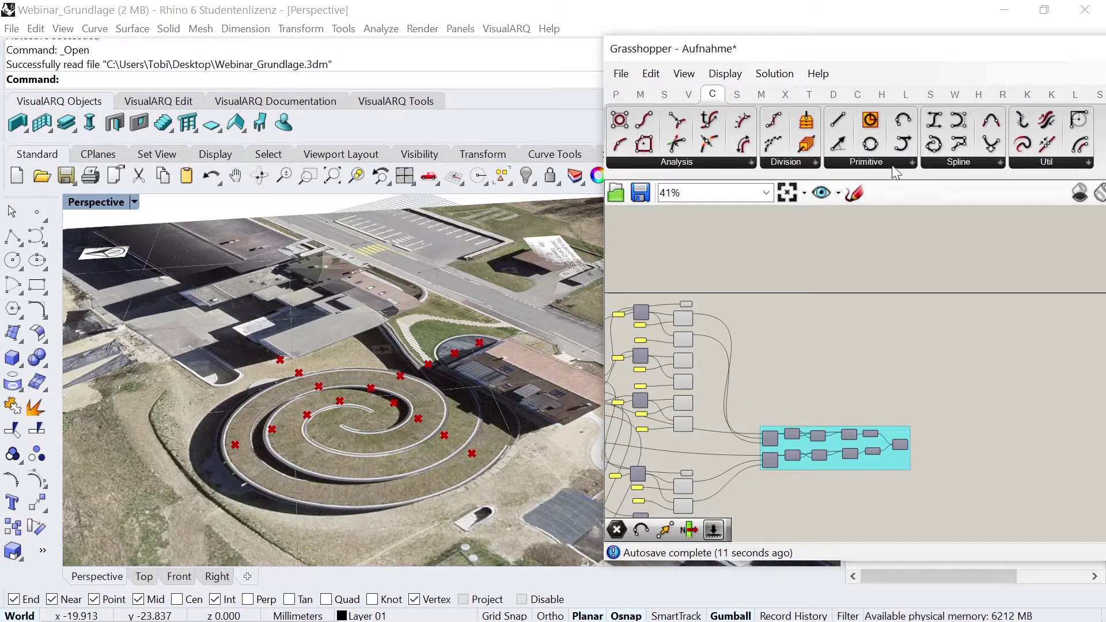
left_click(893, 167)
left_click(983, 413)
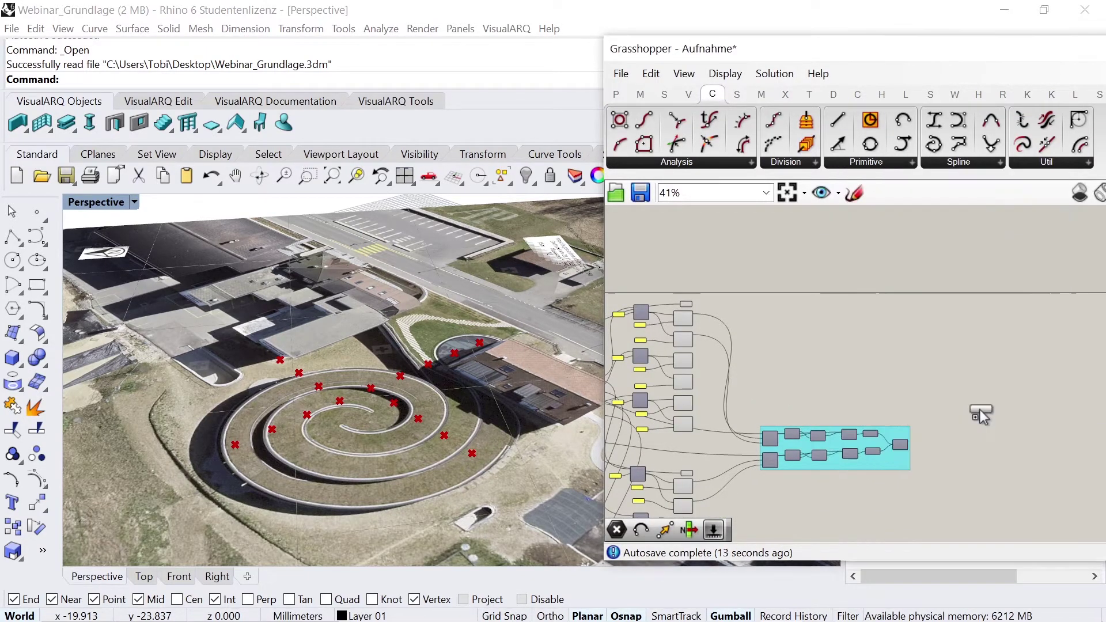
left_click(973, 341)
scroll(920, 404, "up", 1)
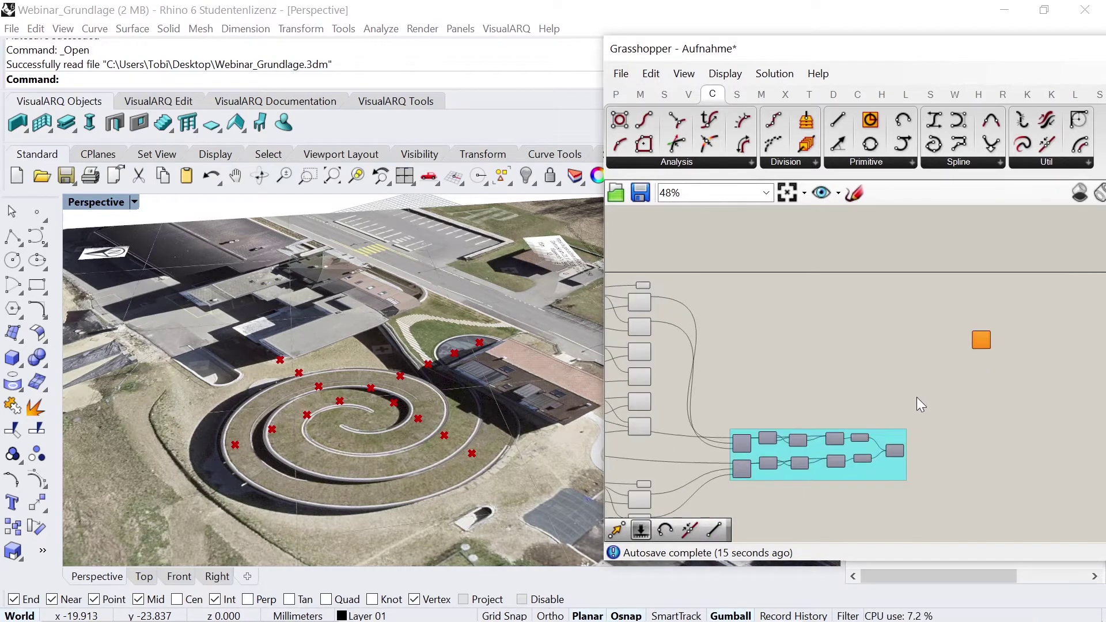
left_click_drag(991, 336, 677, 302)
Add a Move component from the Transform components beside the arc
scroll(807, 320, "down", 1)
scroll(773, 314, "up", 4)
scroll(841, 363, "down", 4)
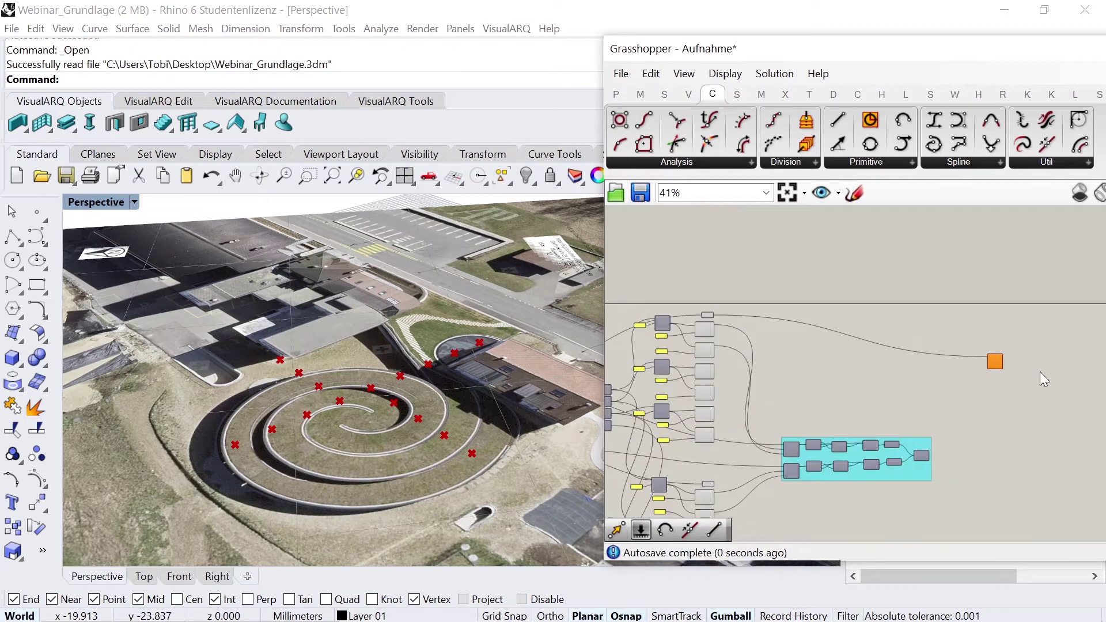
left_click(997, 361)
scroll(749, 325, "up", 2)
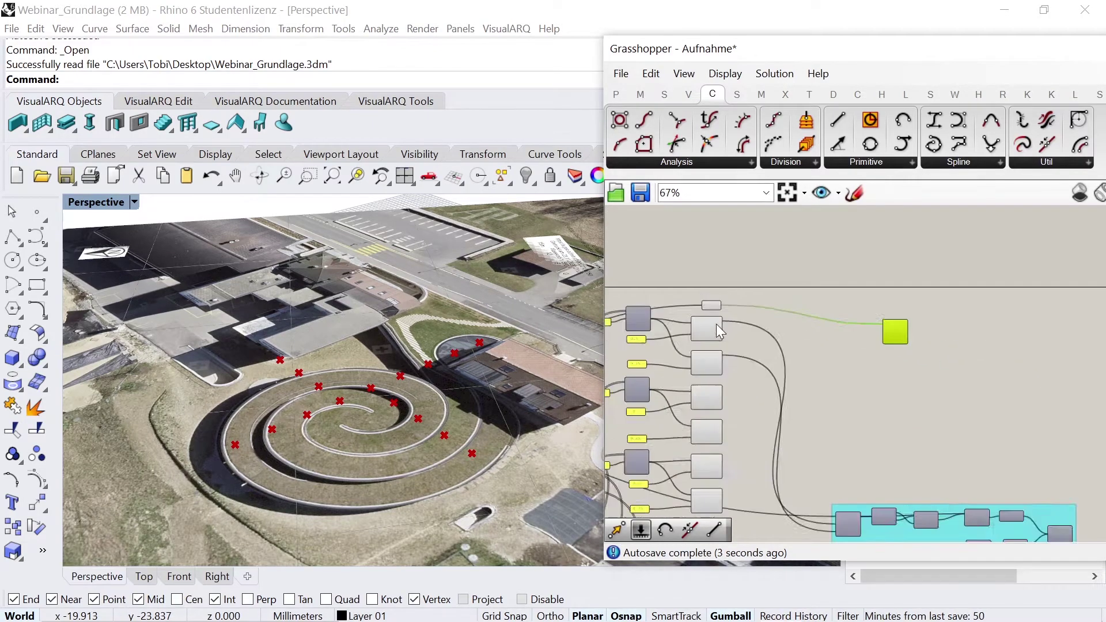
scroll(717, 323, "up", 2)
scroll(718, 329, "up", 3)
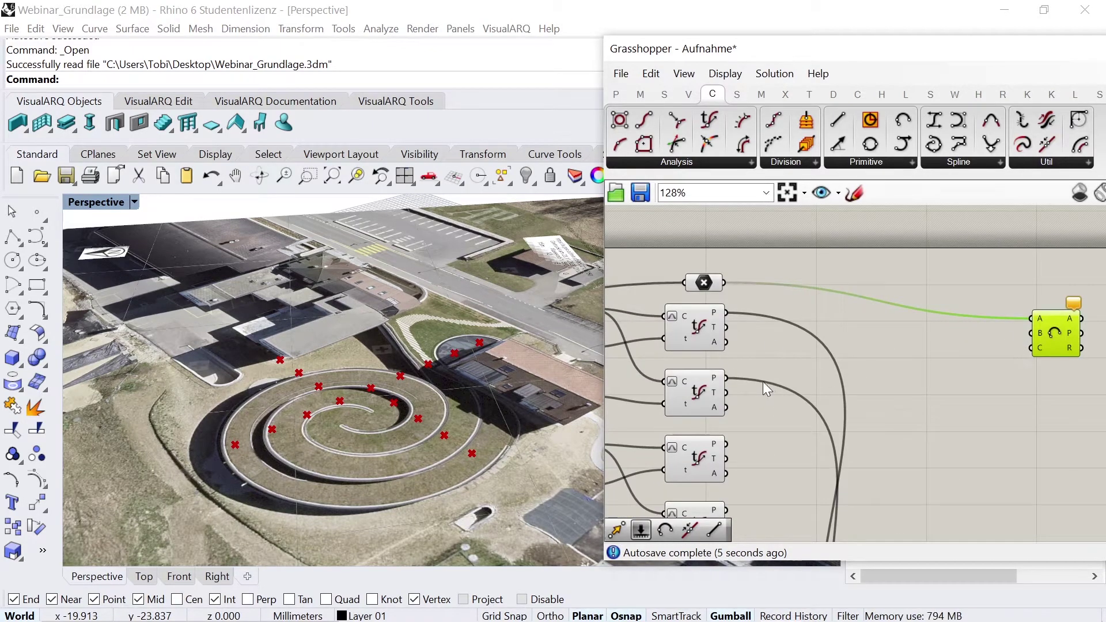
left_click(809, 94)
left_click_drag(764, 146, 977, 340)
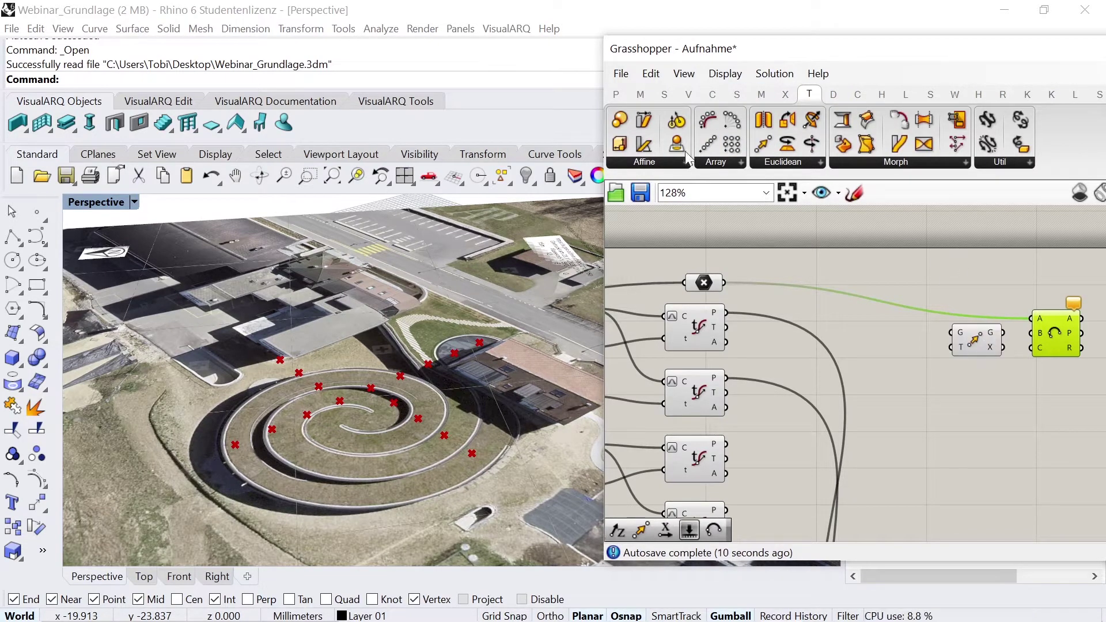
left_click(690, 95)
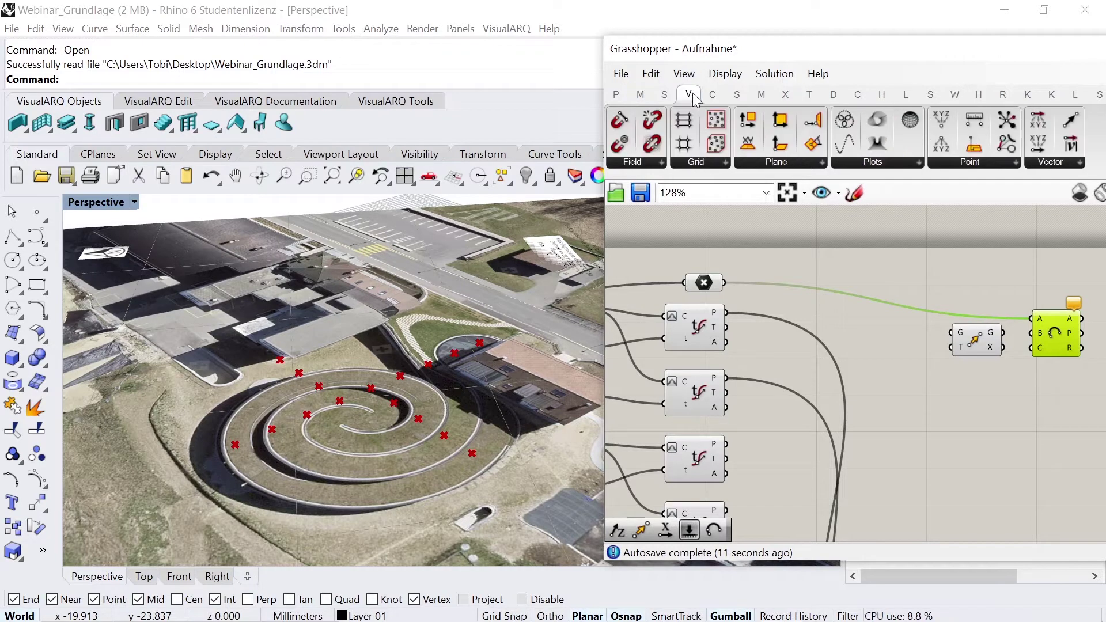
Add a Unit Z vector feeding the Move and duplicate the pair below
left_click(1056, 164)
left_click_drag(1042, 312, 890, 353)
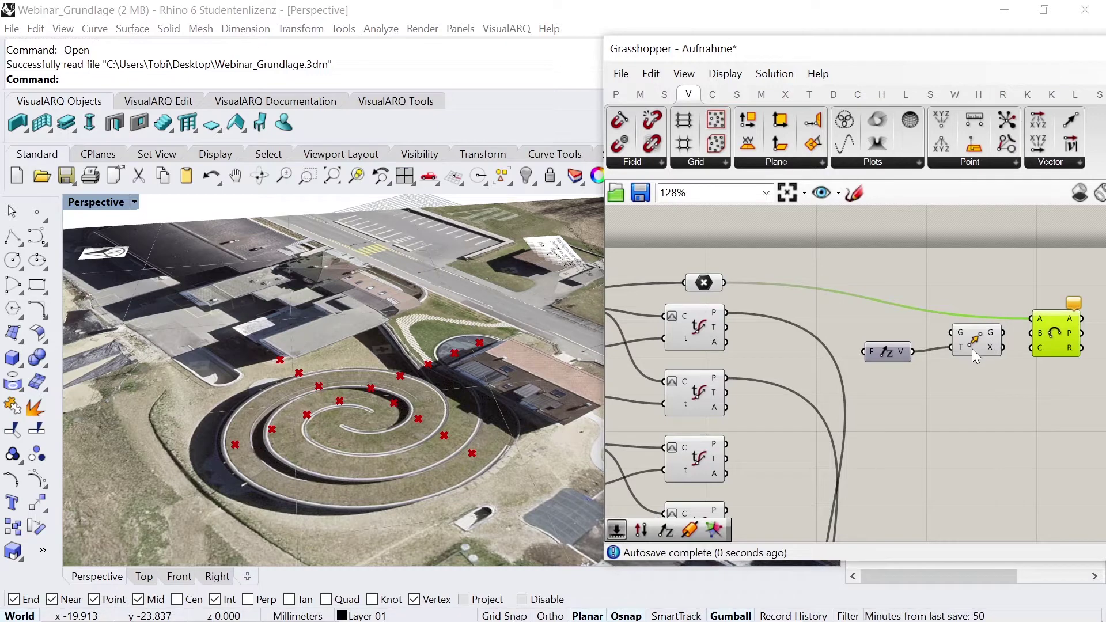
left_click_drag(980, 365, 882, 320)
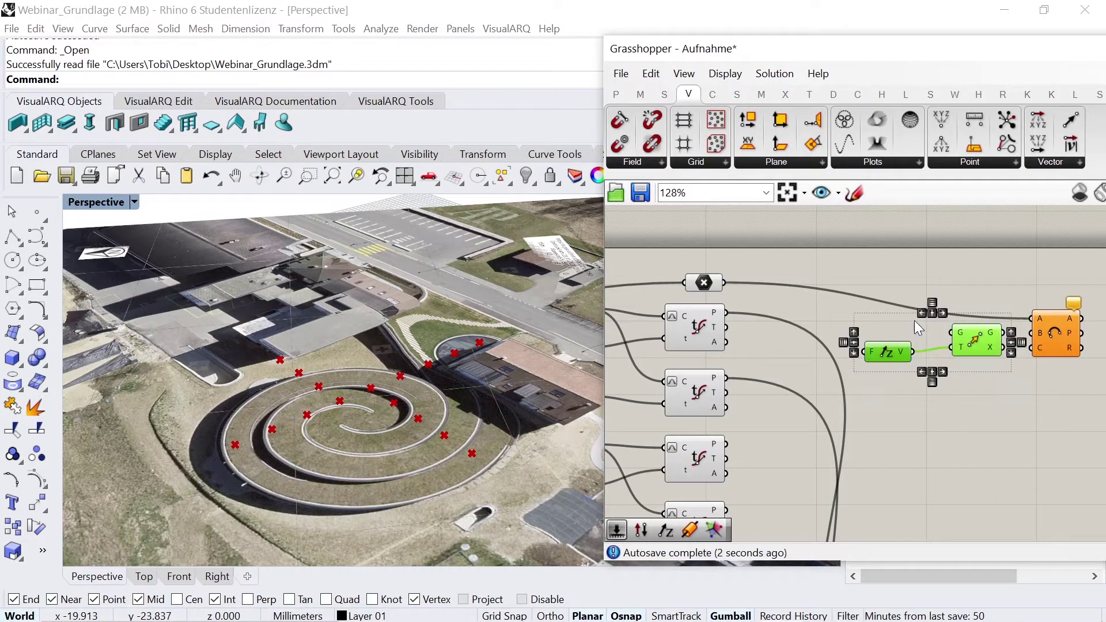
mouse_move(994, 343)
left_mouse_down("alt")
mouse_move(994, 377)
mouse_move(1033, 348)
left_mouse_up("alt")
Wire the copied Move output into the arc and shift the components right
left_click(970, 399)
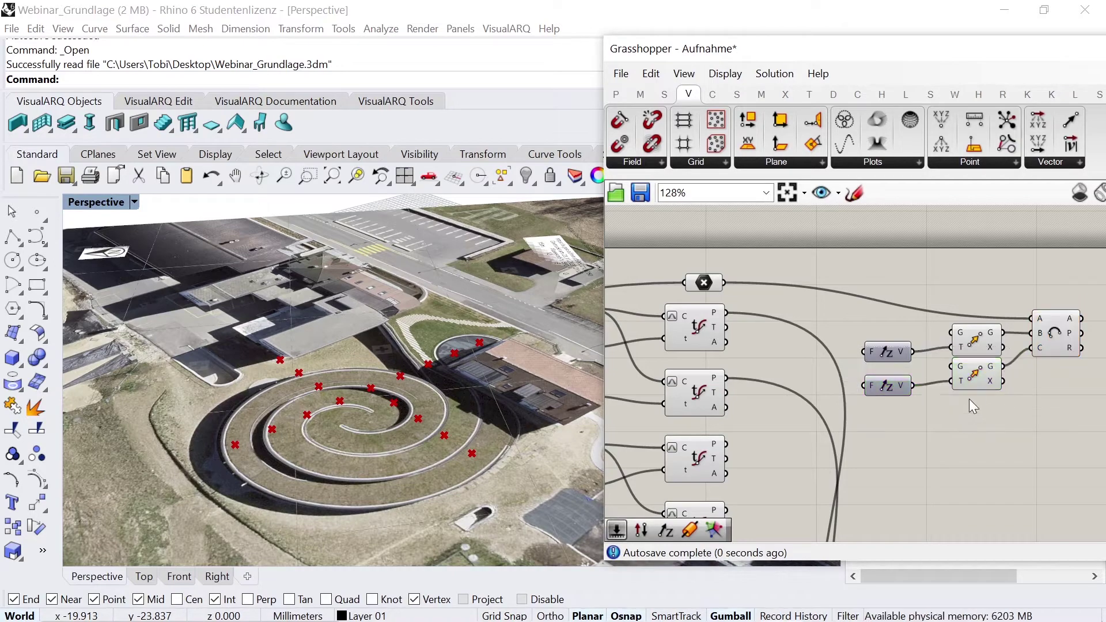
scroll(885, 361, "down", 2)
left_click_drag(948, 360, 837, 314)
left_click_drag(911, 341, 1028, 334)
left_click(922, 384)
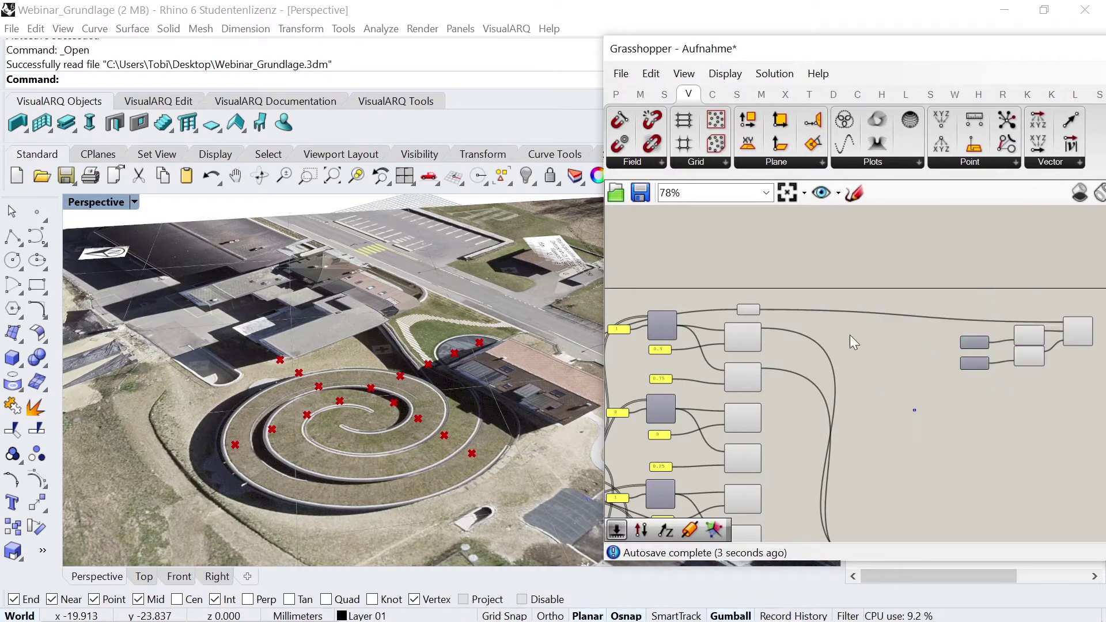
left_click(616, 94)
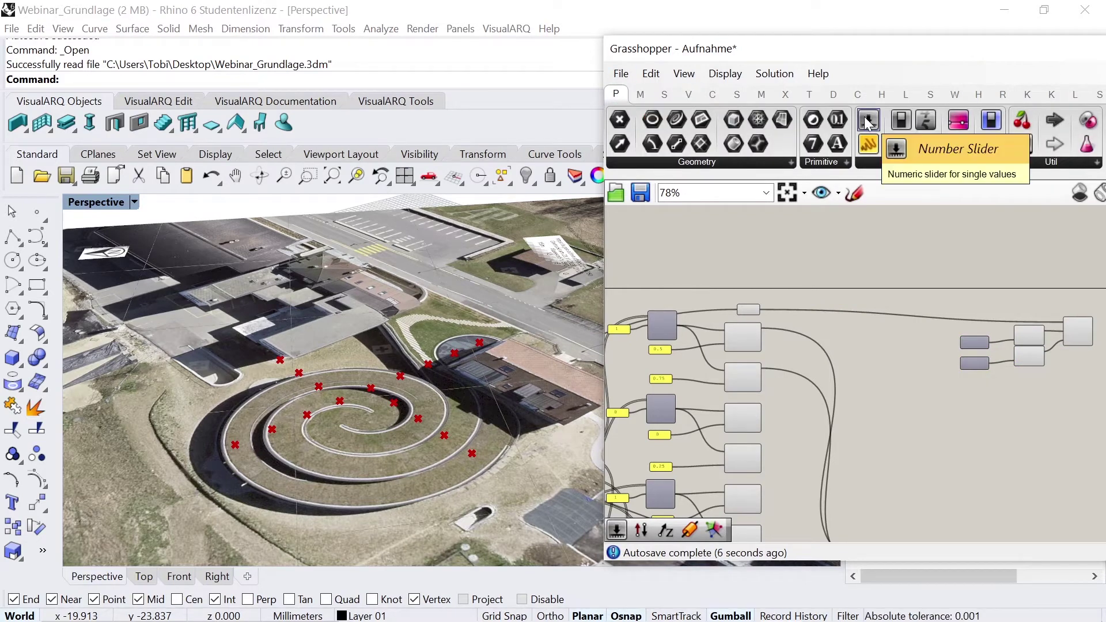
Add a number slider and set its maximum to 2
left_click_drag(868, 141, 911, 313)
scroll(925, 322, "up", 2)
scroll(924, 310, "up", 2)
scroll(916, 291, "up", 2)
left_click(918, 293)
right_click(918, 293)
mouse_move(956, 391)
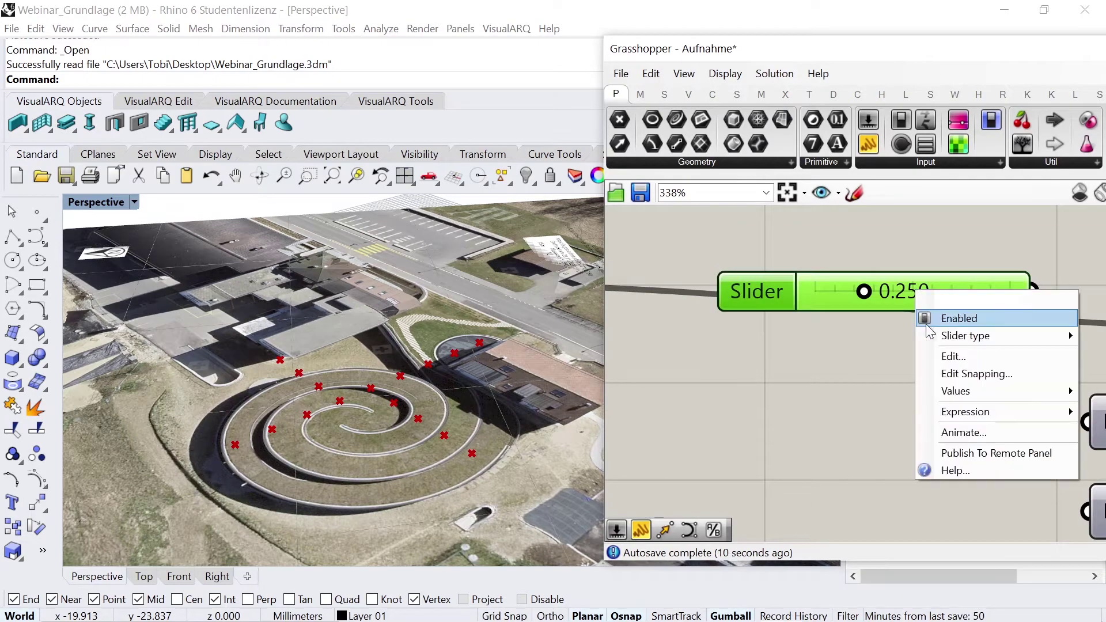
left_click(877, 413)
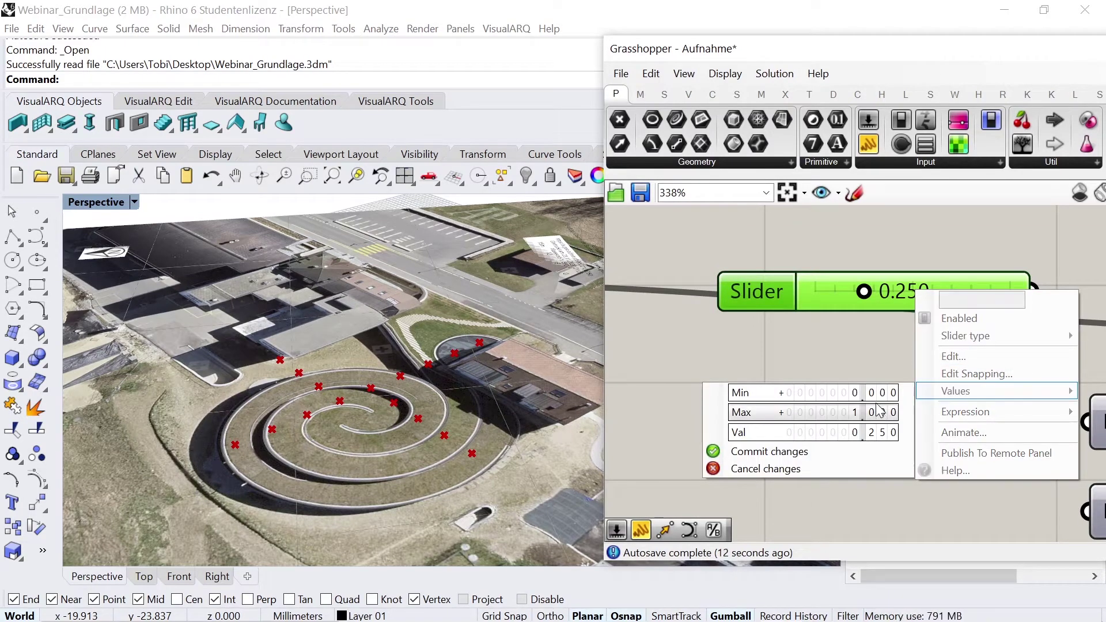
type("2")
left_click(844, 365)
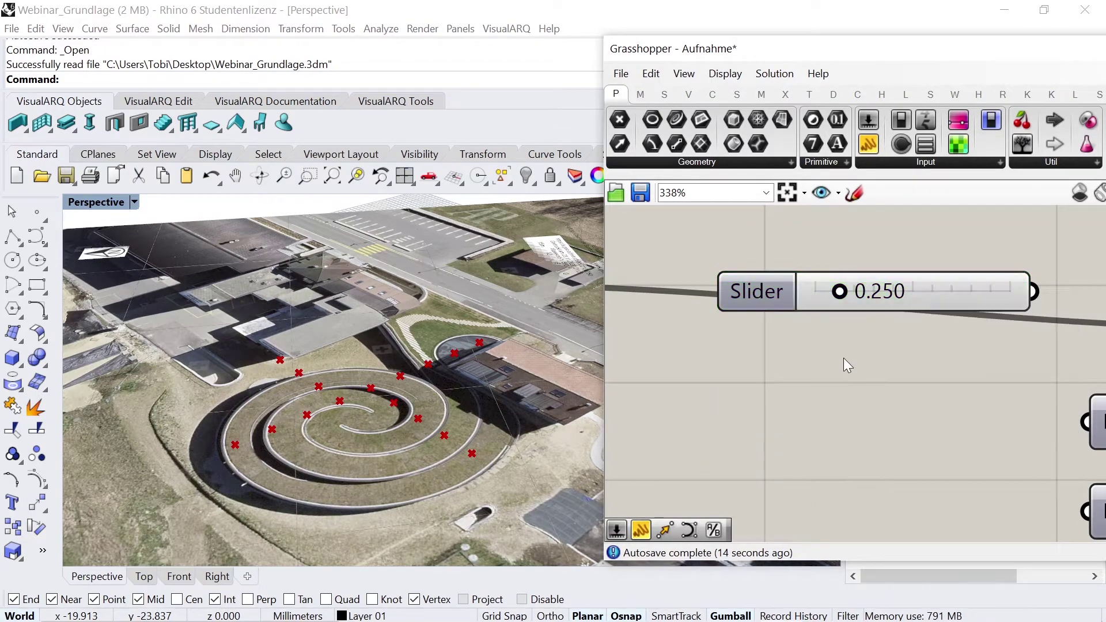
Enter 1.836 as the slider's value
double_click(891, 293)
type("1.8")
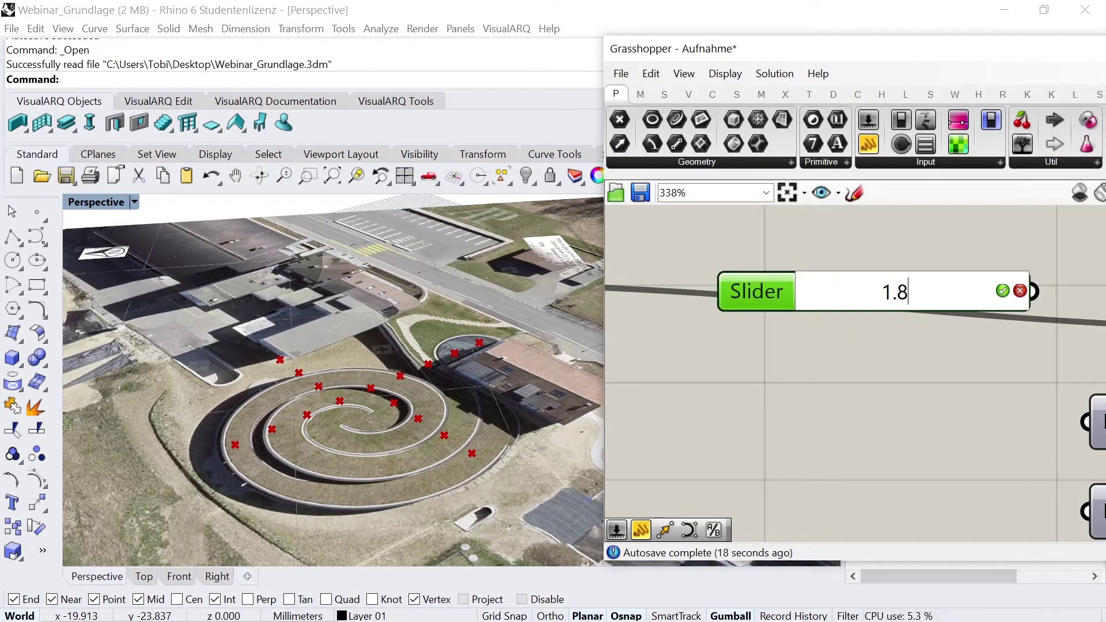
type("36")
key("Return")
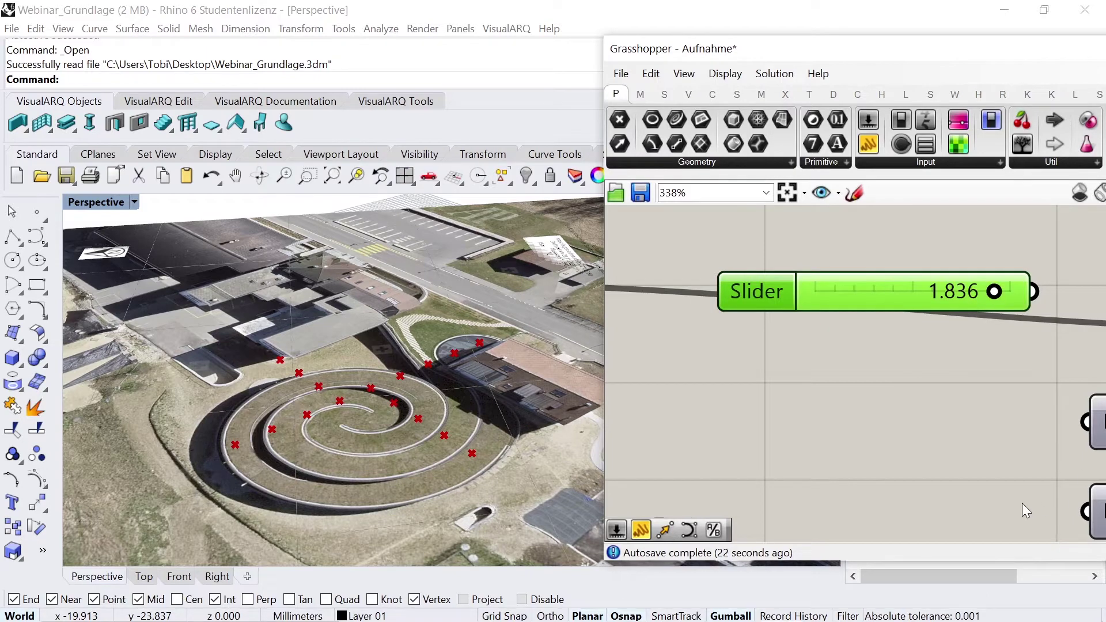
scroll(827, 373, "down", 3)
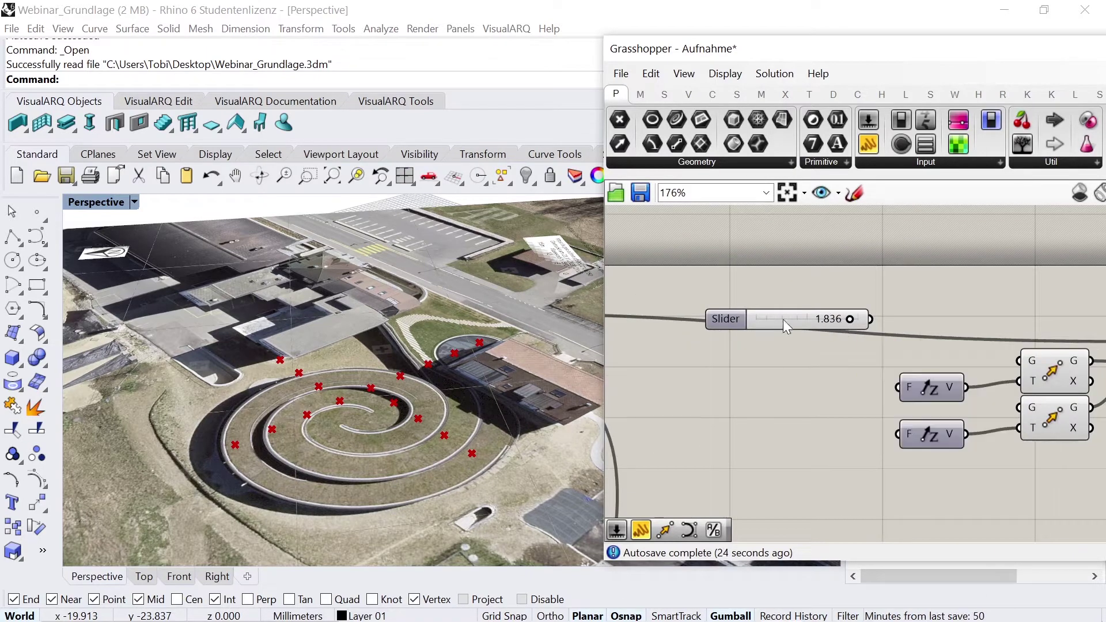
Wire the slider into the lower Unit Z factor and add a Division component beside it
left_click_drag(783, 319, 747, 318)
left_click_drag(833, 317, 898, 434)
type("Factor")
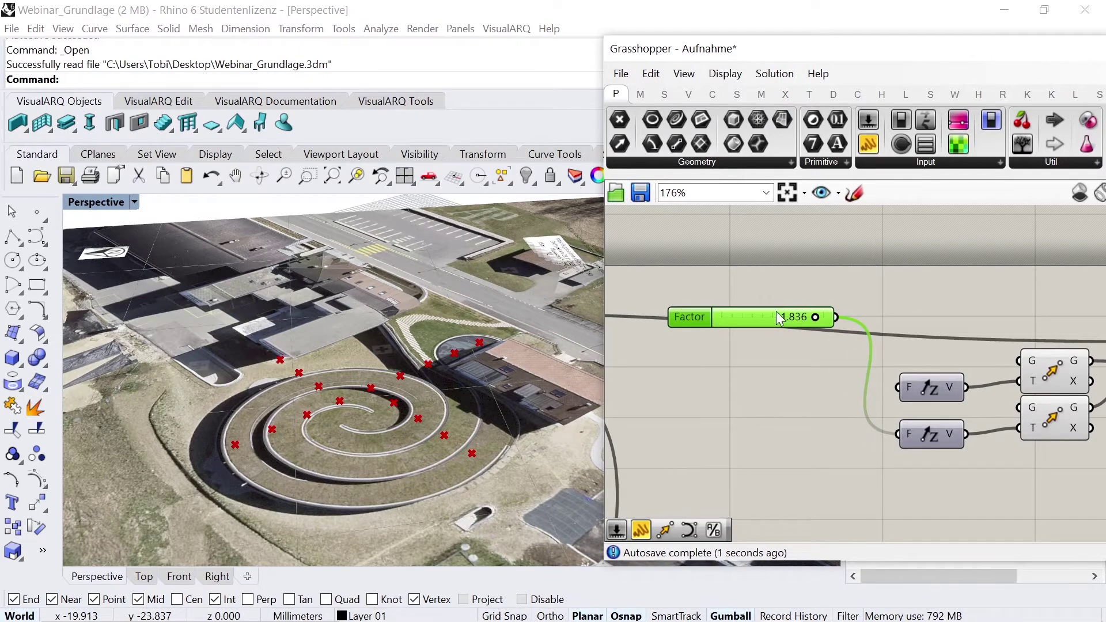
left_click_drag(782, 318, 714, 312)
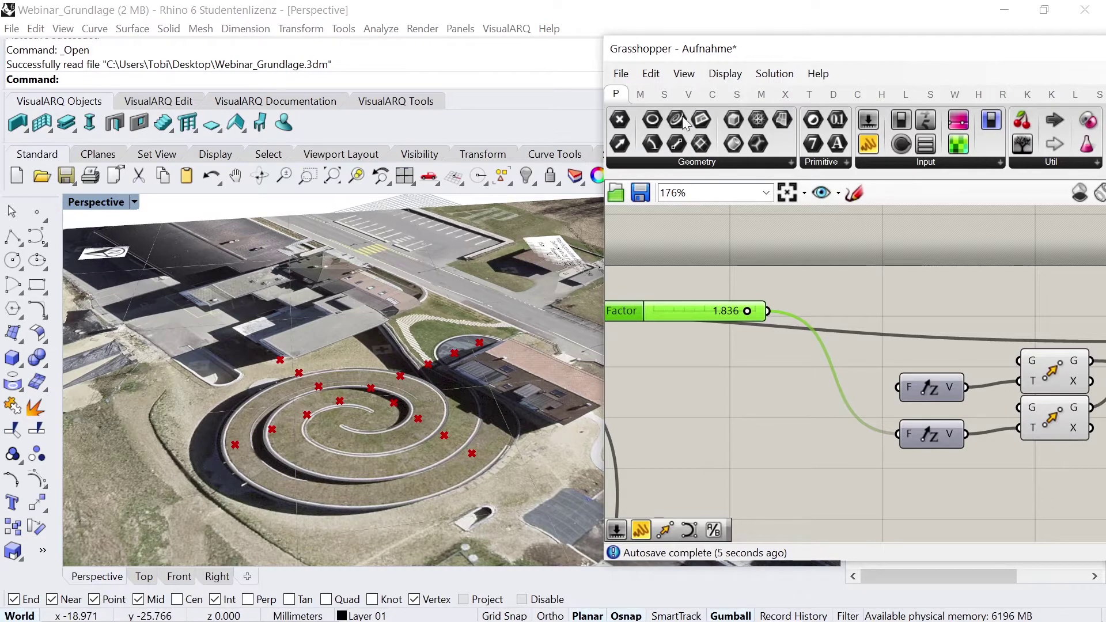
left_click(649, 99)
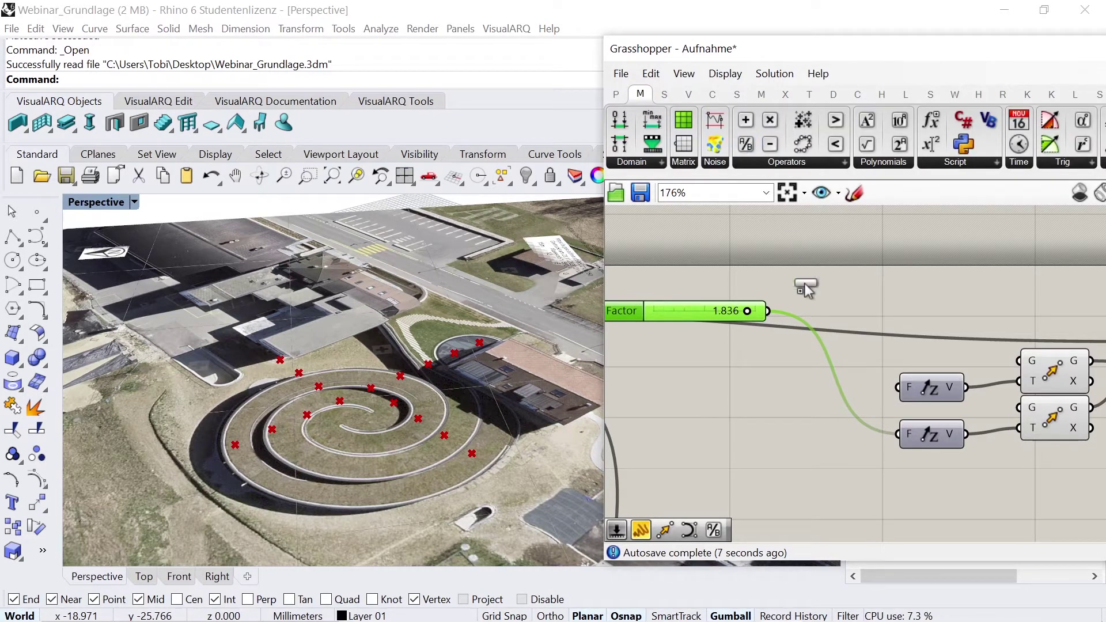
left_click_drag(806, 283, 825, 315)
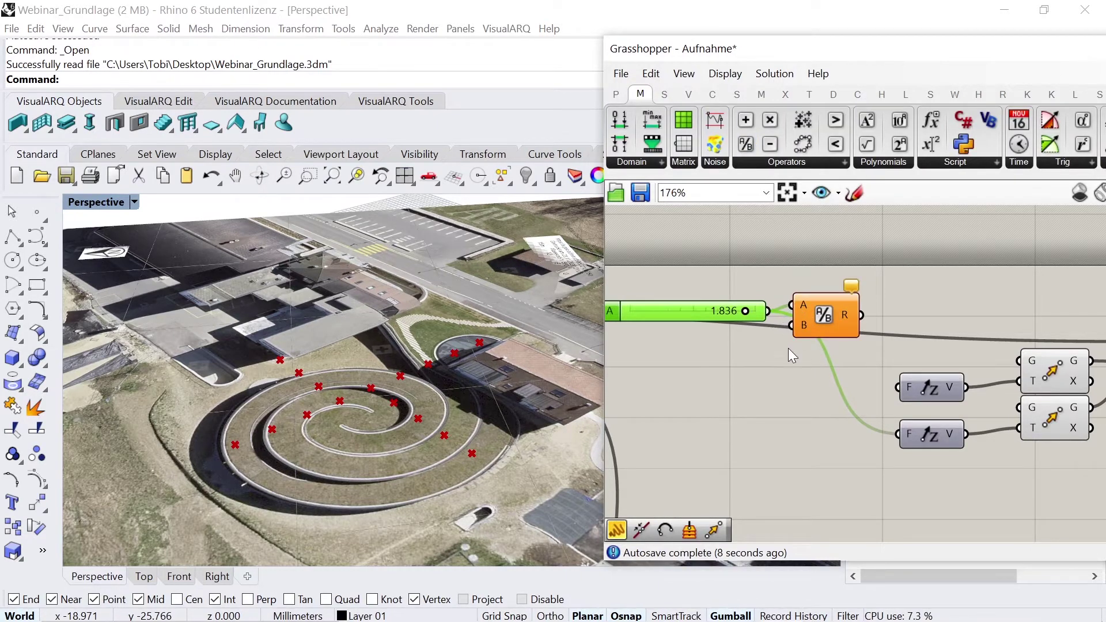
scroll(788, 348, "down", 1)
left_click(802, 322)
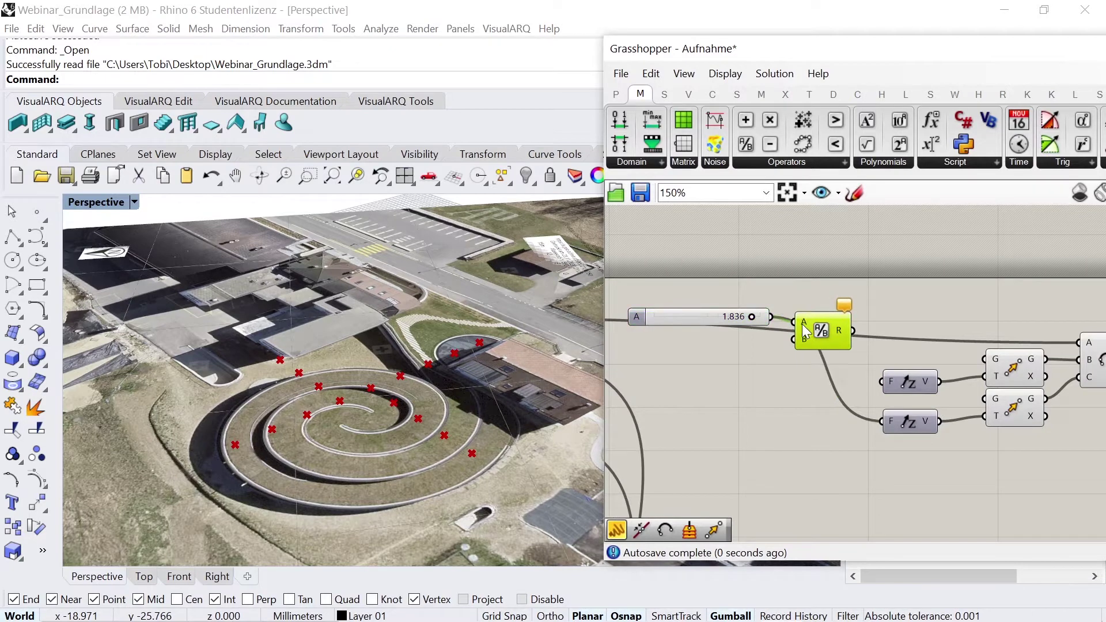
Place a panel containing 2 and shrink it to a thin strip
left_click(616, 94)
left_click_drag(868, 143, 732, 354)
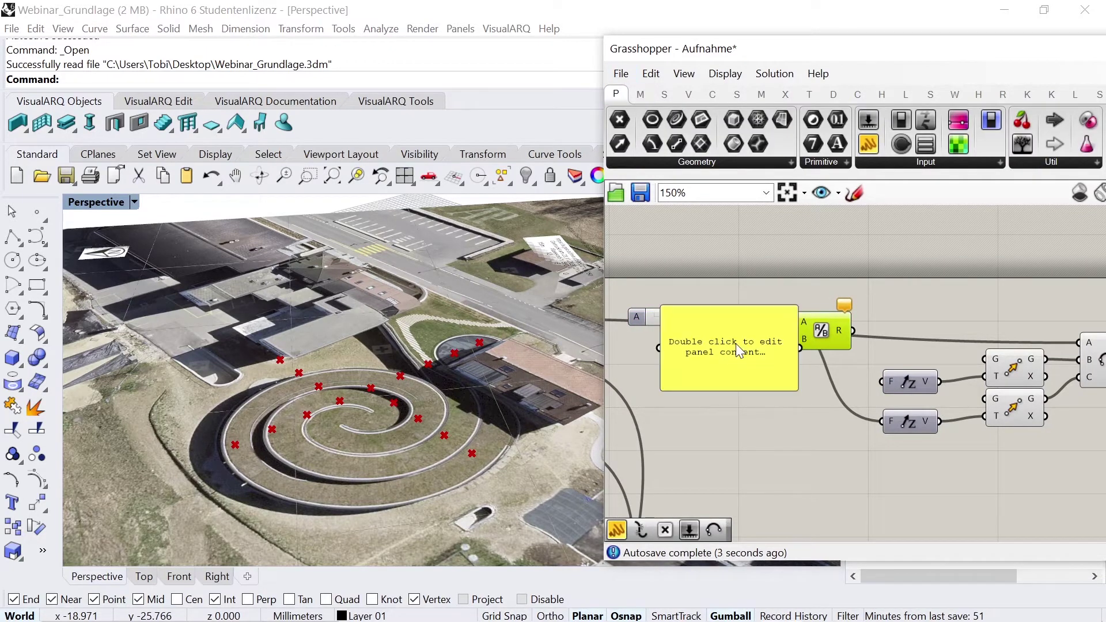
double_click(736, 343)
type("2")
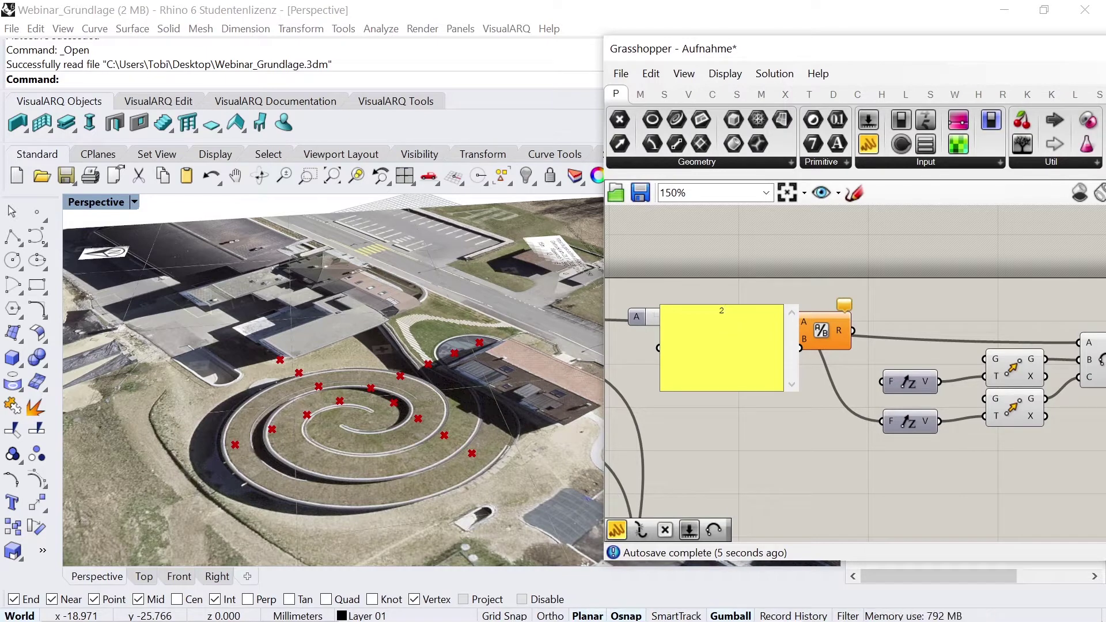
left_click(798, 275)
mouse_move(755, 305)
left_mouse_down()
mouse_move(754, 384)
mouse_move(706, 383)
mouse_move(758, 346)
mouse_move(795, 340)
left_mouse_up()
Move the Division component and the 2 panel slightly down
scroll(762, 377, "down", 1)
scroll(763, 372, "down", 4)
mouse_move(949, 416)
left_mouse_down()
mouse_move(735, 326)
mouse_move(891, 374)
left_mouse_up()
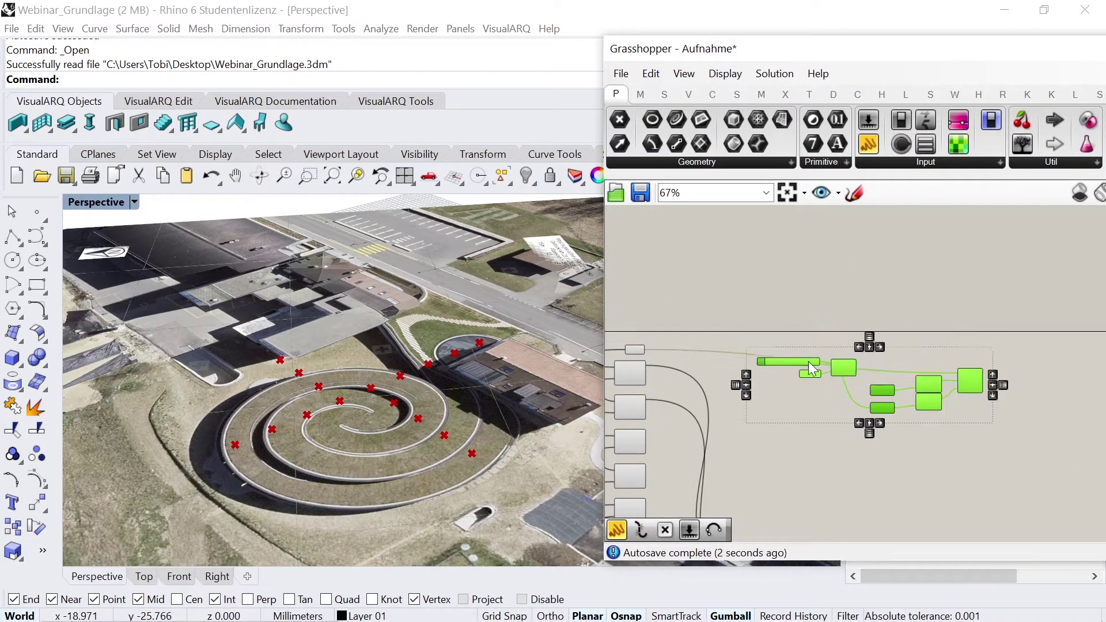
scroll(967, 400, "down", 2)
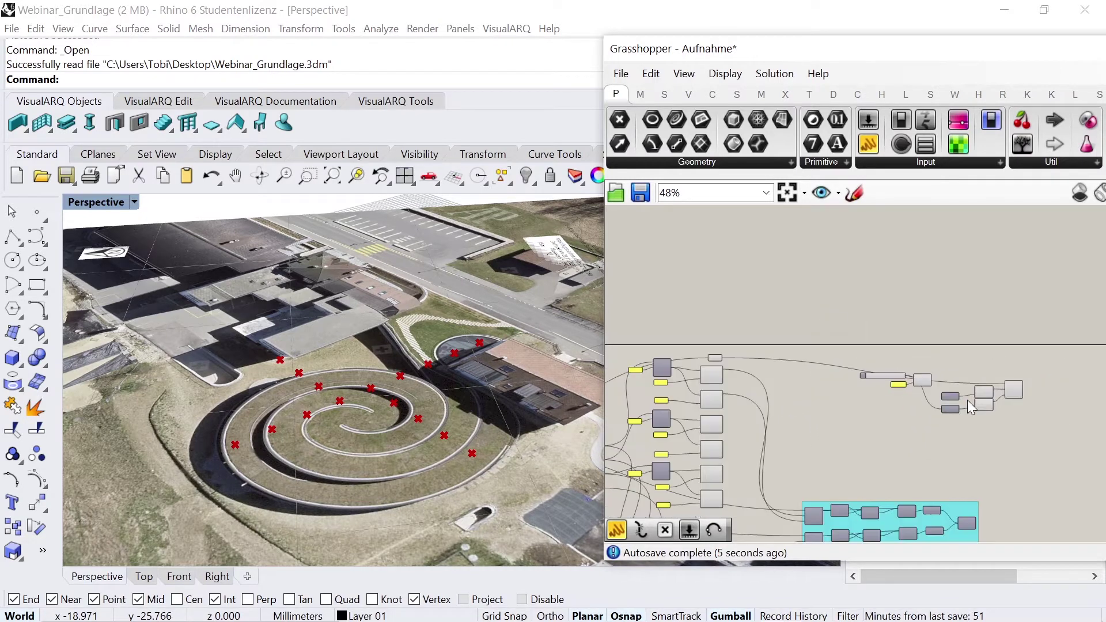
left_click(1032, 438)
scroll(1032, 437, "up", 5)
scroll(824, 354, "up", 2)
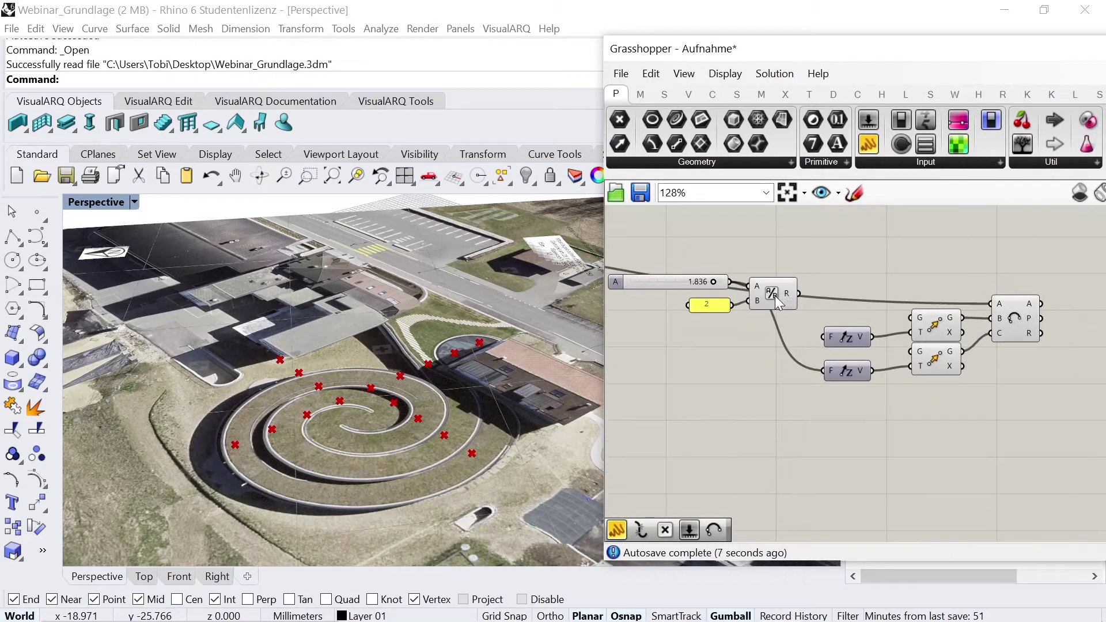
mouse_move(772, 311)
left_mouse_down()
mouse_move(776, 322)
mouse_move(720, 327)
left_mouse_up()
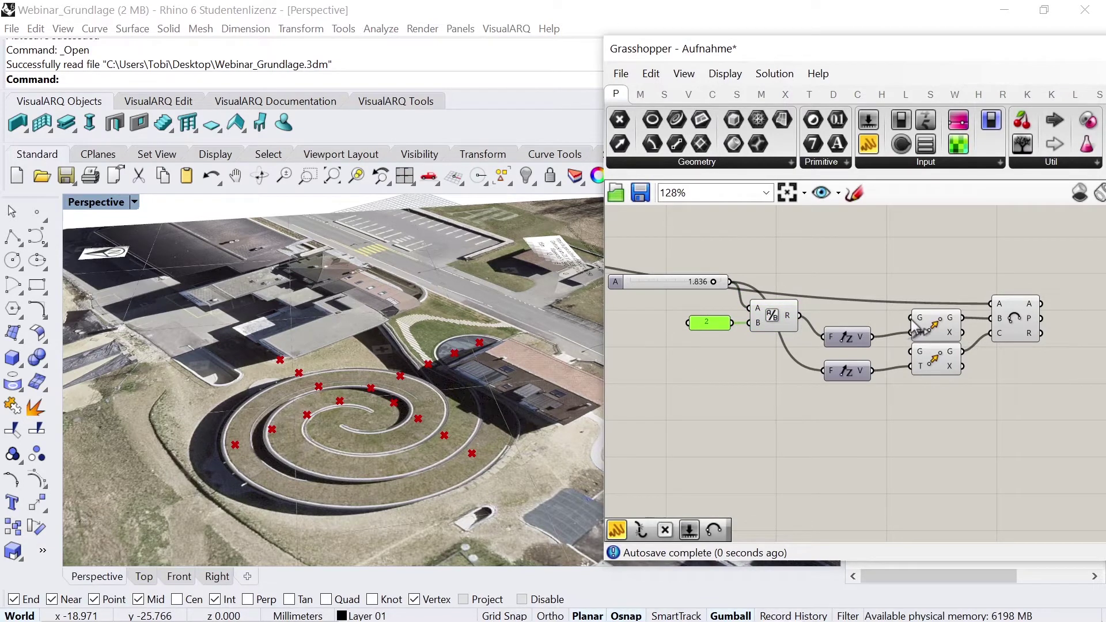
Wire the curve point into the arc's middle B input and orbit Perspective to check it
scroll(895, 316, "down", 4)
scroll(649, 297, "up", 3)
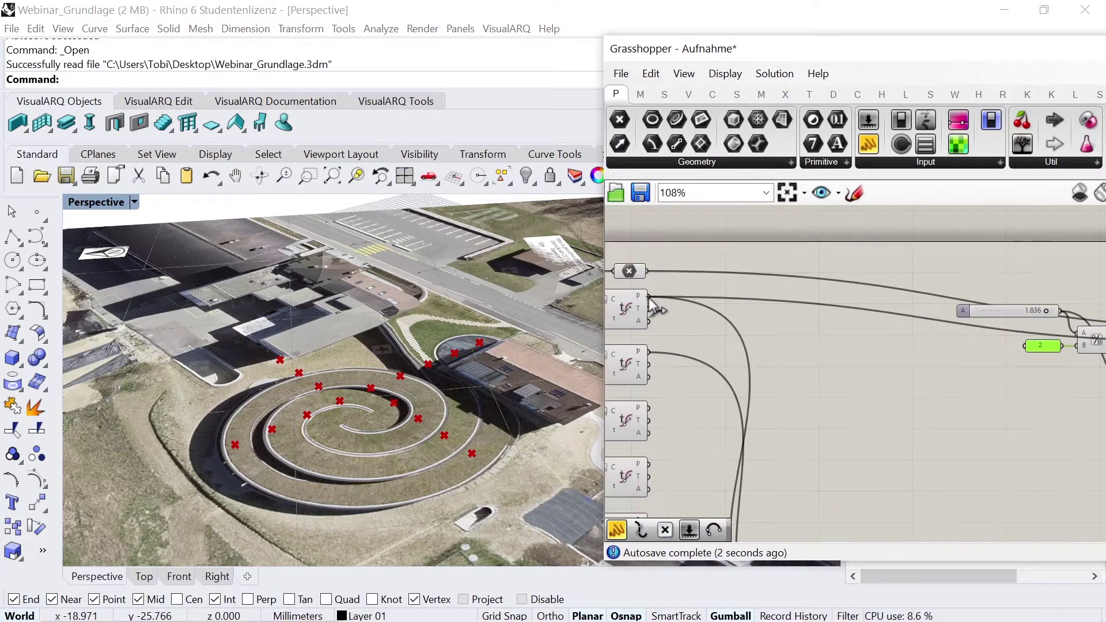
left_click_drag(647, 354, 682, 349)
scroll(721, 349, "down", 2)
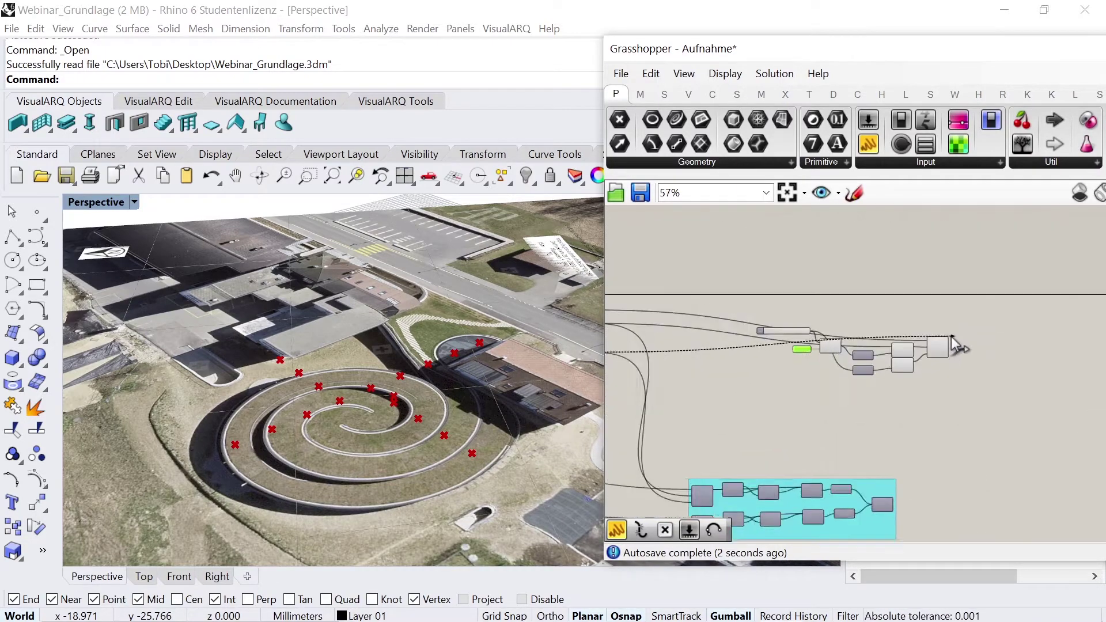
scroll(722, 349, "up", 5)
left_click_drag(722, 349, 951, 353)
left_click(950, 353)
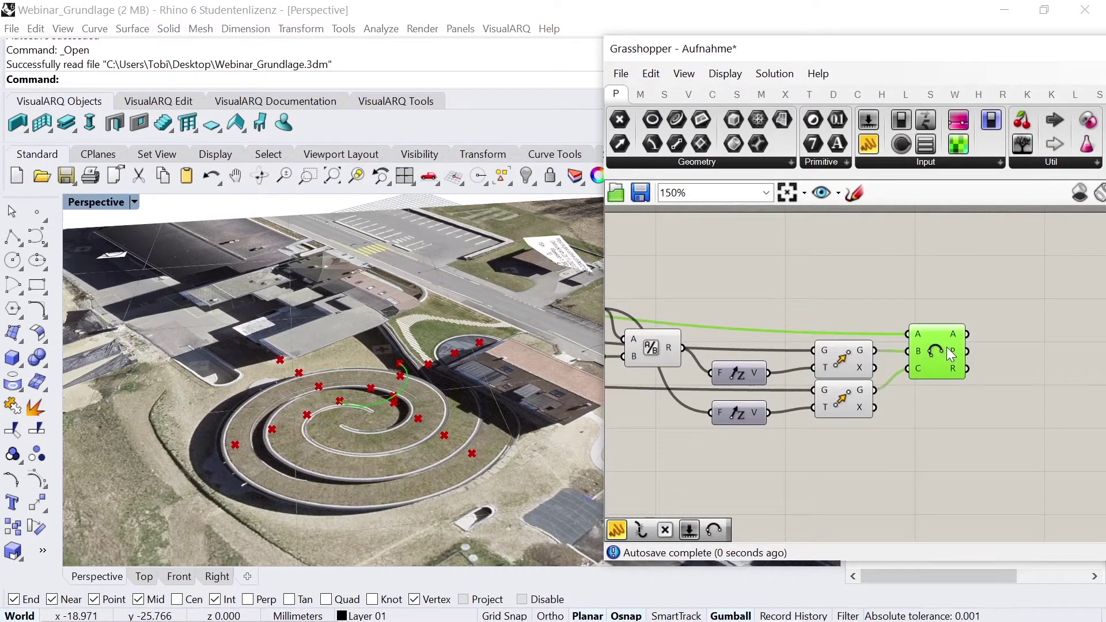
right_click_drag(455, 436, 334, 387)
scroll(322, 375, "up", 2)
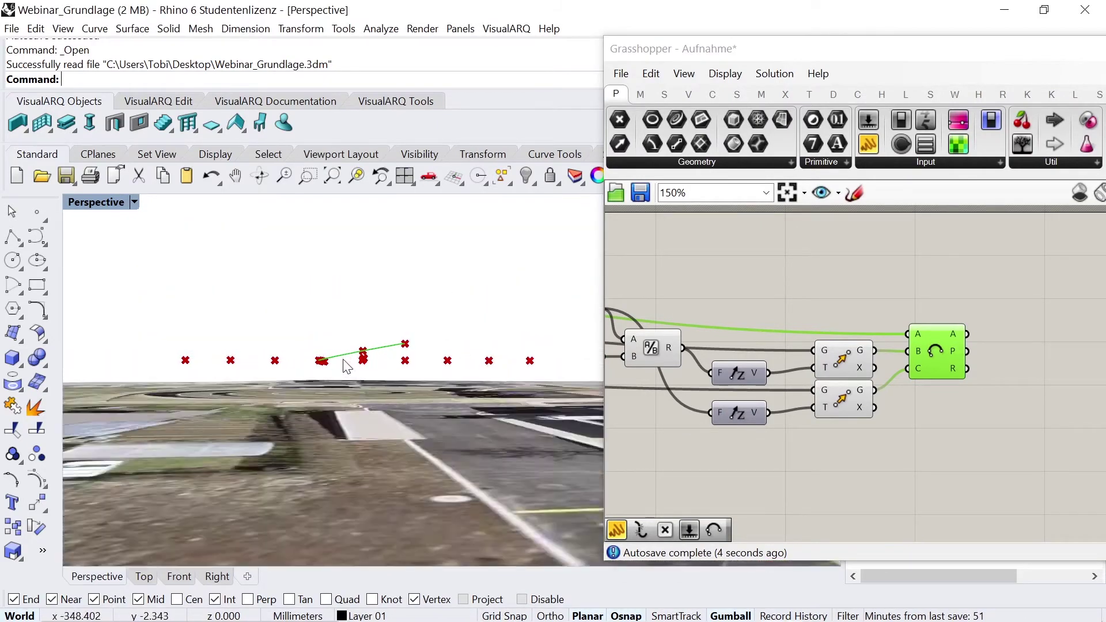
scroll(312, 365, "up", 2)
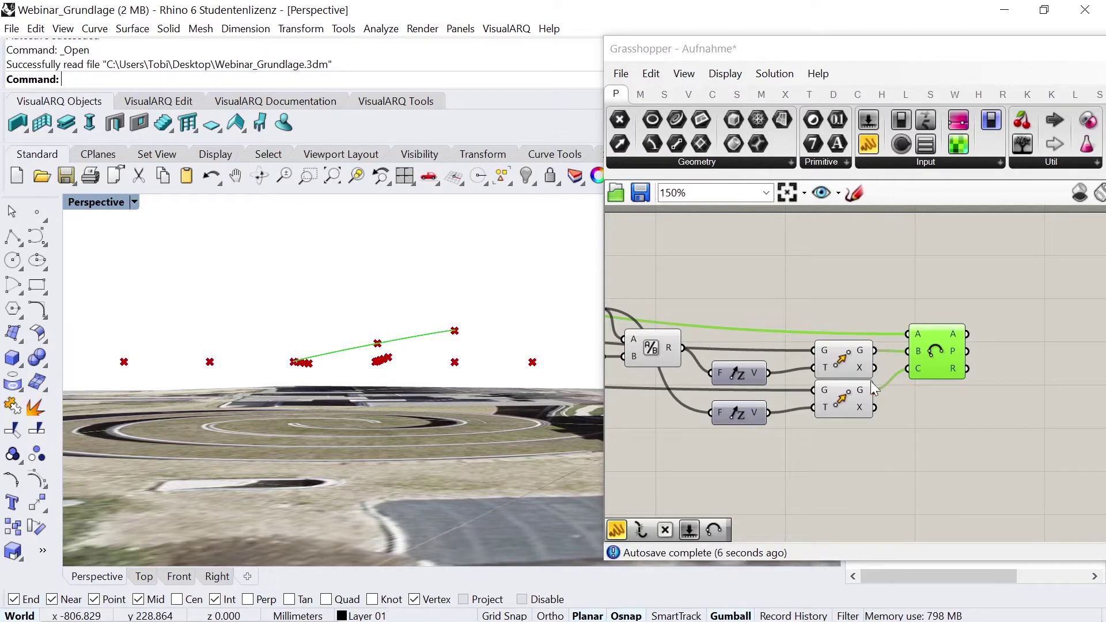
Reposition the arc component cluster and move the 1.836 slider further left
left_click(926, 304)
scroll(925, 302, "down", 4)
mouse_move(980, 371)
left_mouse_down()
mouse_move(782, 309)
mouse_move(797, 319)
mouse_move(995, 306)
left_mouse_up()
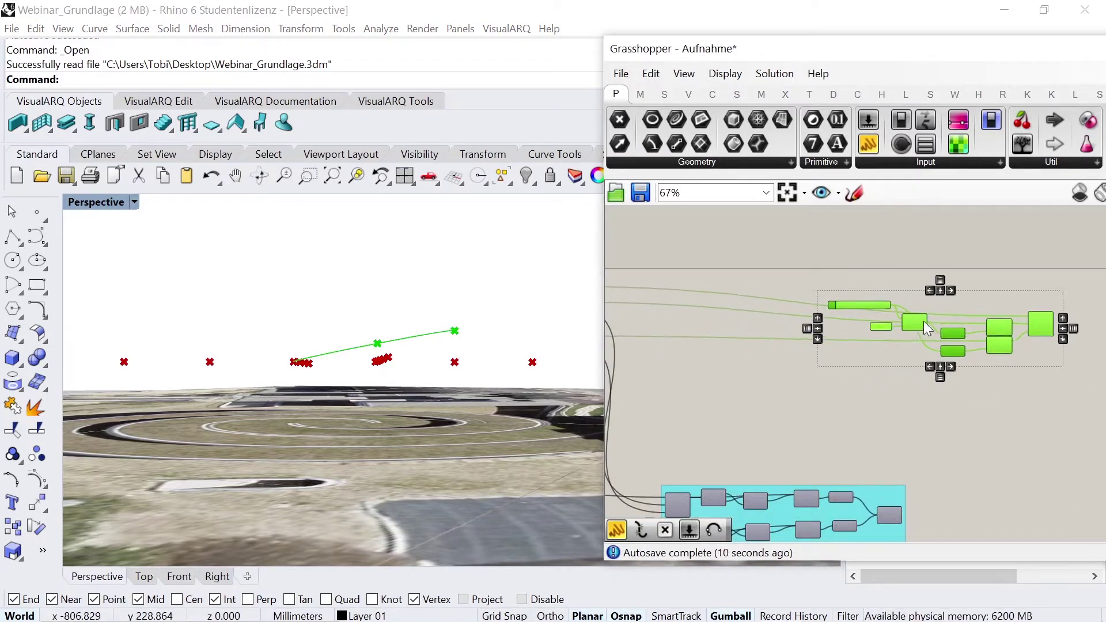
left_click(776, 344)
scroll(777, 344, "down", 1)
scroll(900, 337, "down", 1)
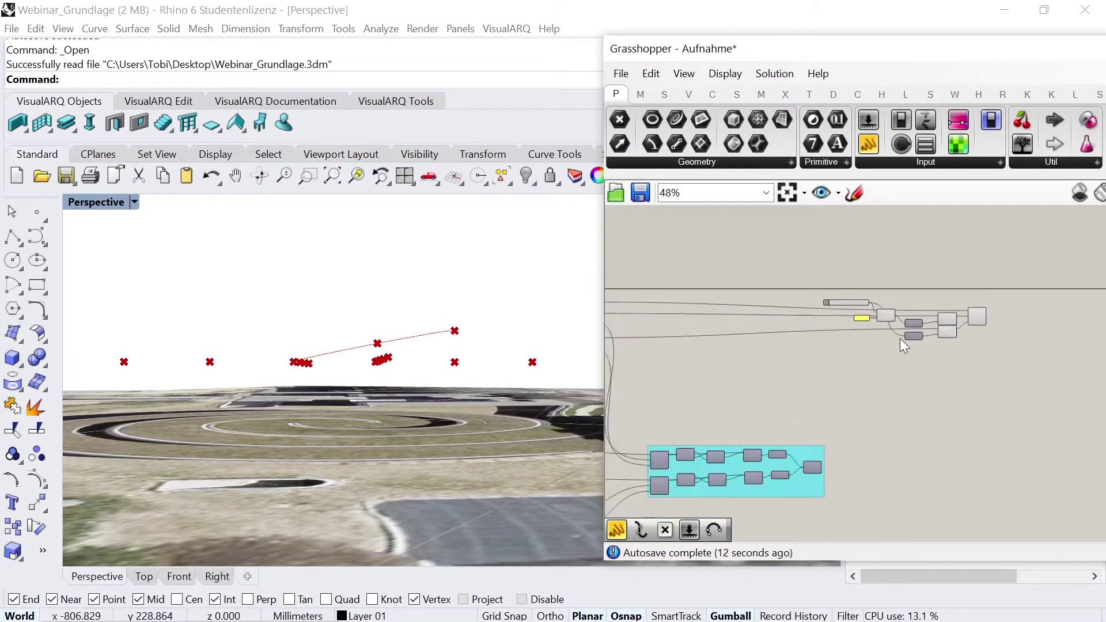
scroll(914, 332, "up", 3)
scroll(914, 332, "up", 2)
mouse_move(742, 249)
left_mouse_down()
mouse_move(593, 260)
mouse_move(611, 248)
left_mouse_up()
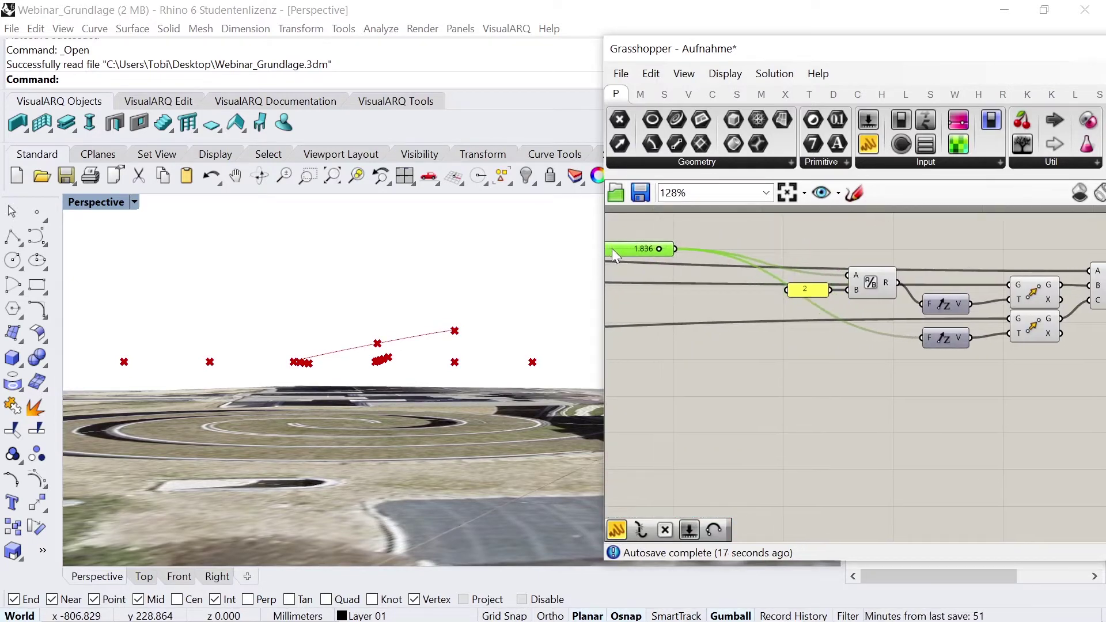
scroll(898, 368, "down", 4)
scroll(980, 363, "up", 3)
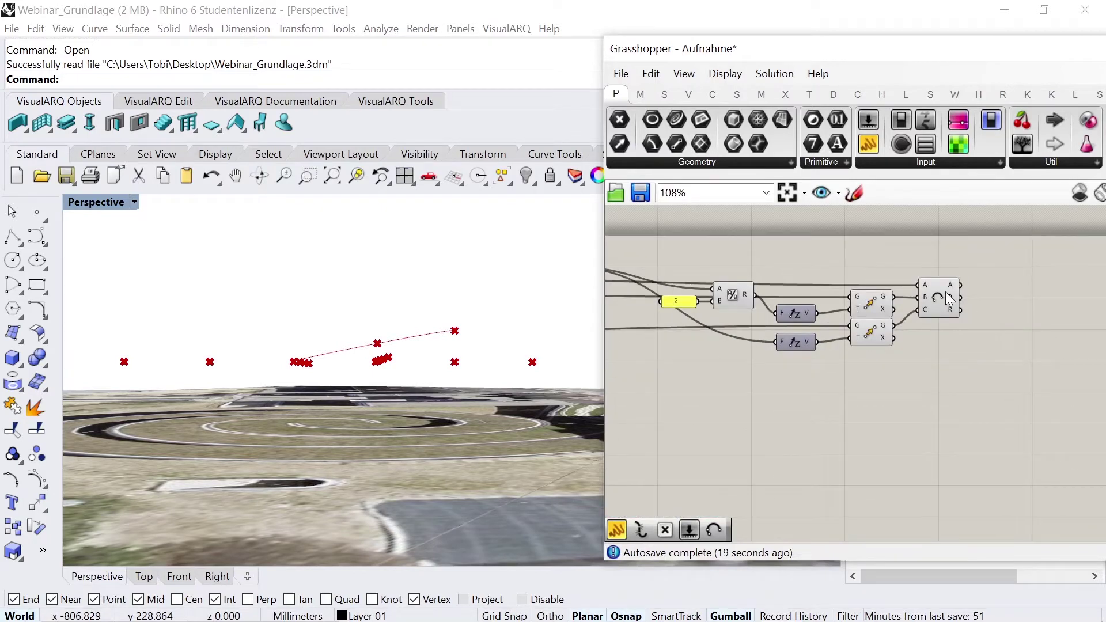
Place a second Arc 3Pt with the lower evaluated point wired into its A input
left_click(712, 95)
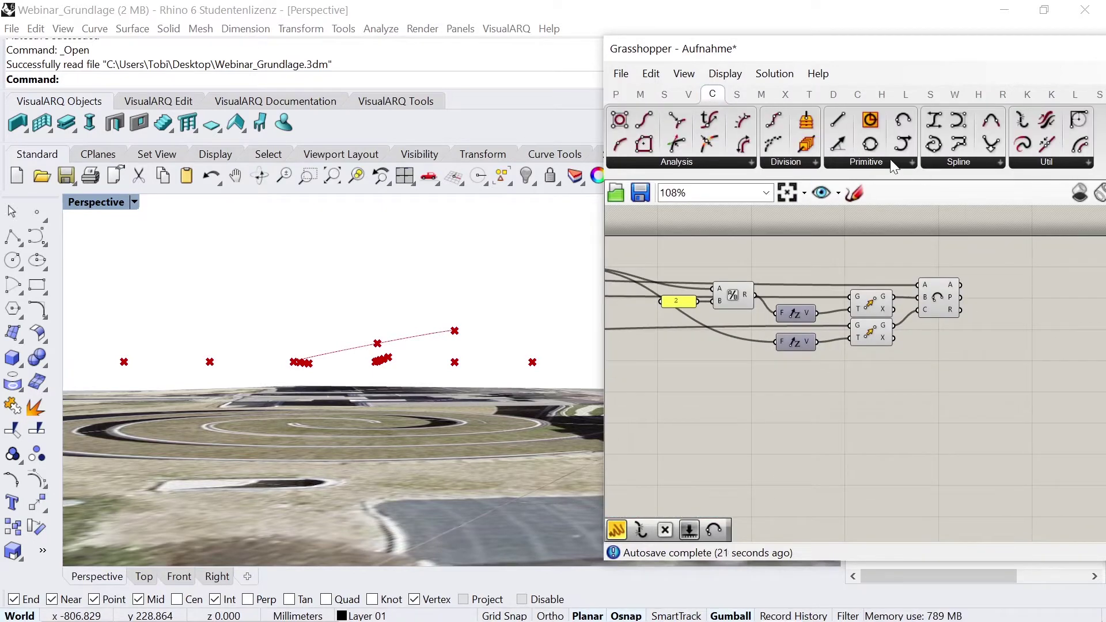
left_click(894, 165)
left_click(928, 411)
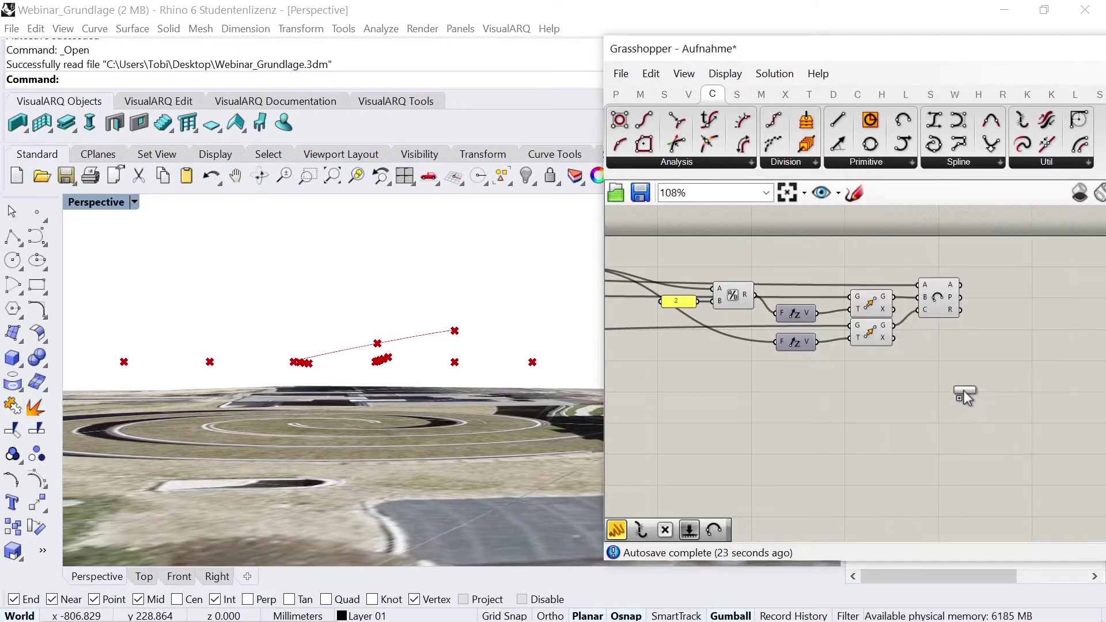
left_click(950, 386)
scroll(901, 319, "up", 2)
left_click_drag(891, 330, 941, 395)
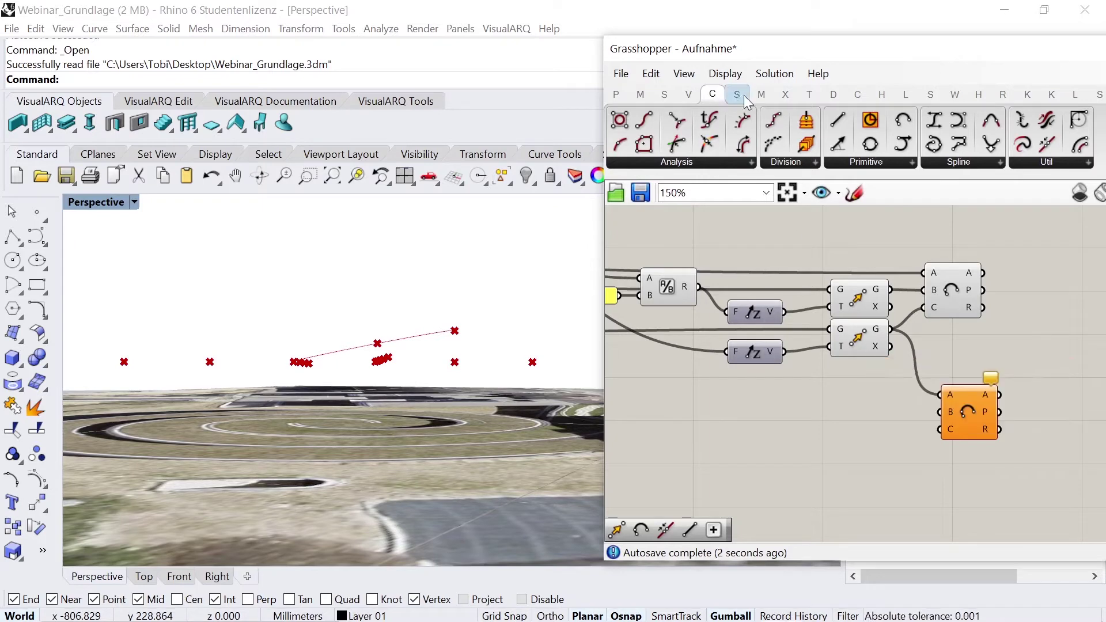
Add a Move component and a Unit Z vector beside the second arc
left_click(809, 94)
left_click_drag(772, 144, 861, 402)
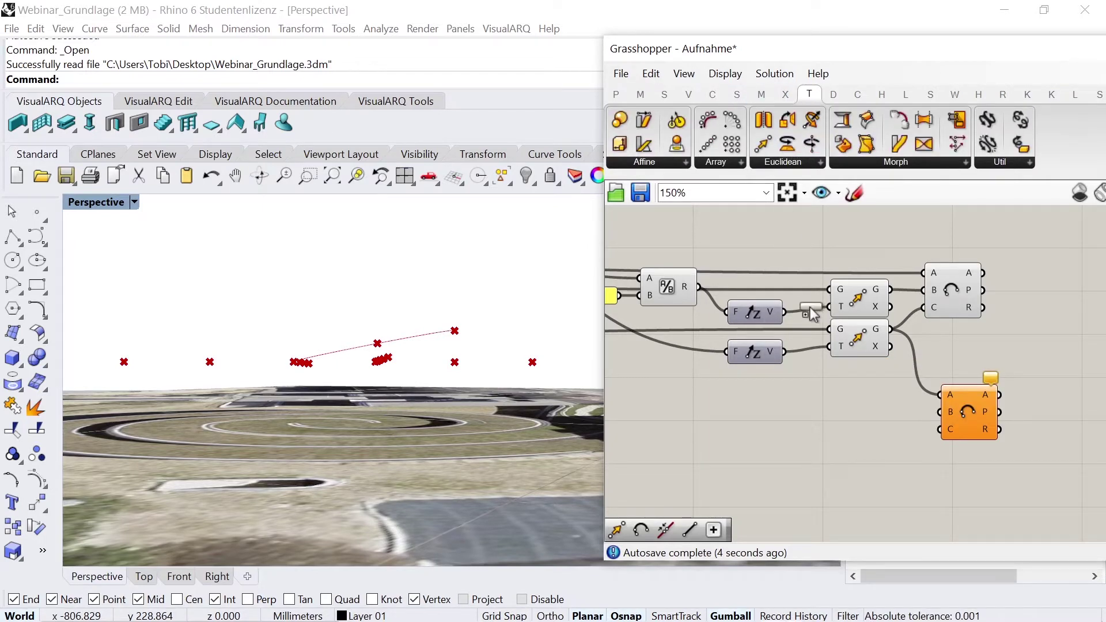
left_click(690, 95)
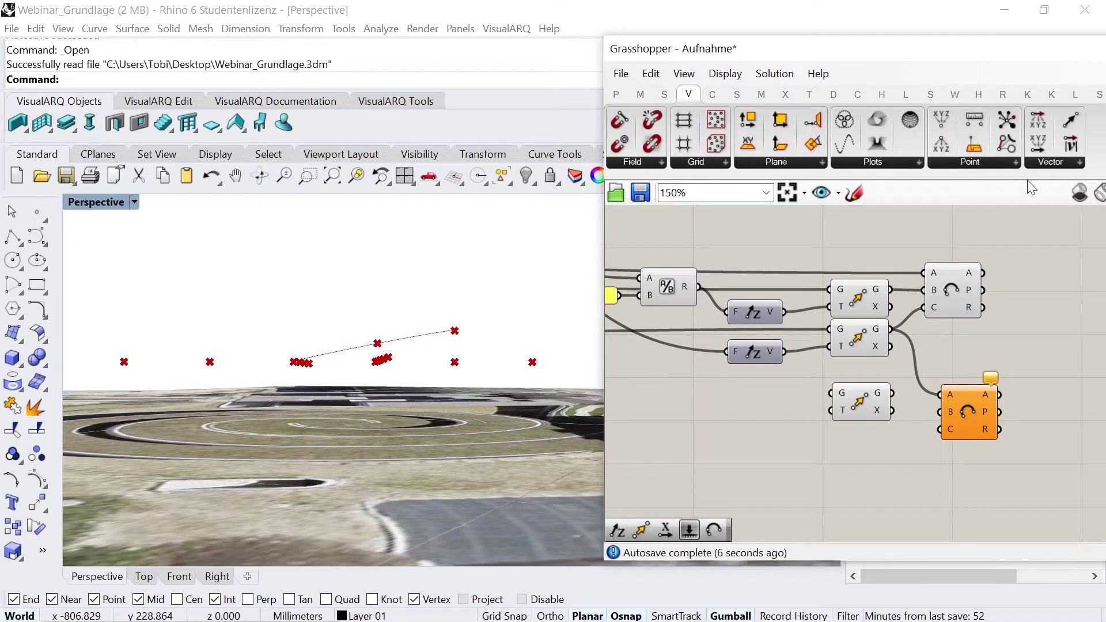
left_click(1046, 164)
mouse_move(1050, 313)
left_mouse_down()
mouse_move(783, 413)
mouse_move(831, 411)
mouse_move(768, 380)
left_mouse_up()
Copy the Unit Z and Move pair and wire both Move outputs into the arc's B and C inputs
left_click_drag(838, 398, 832, 440, "alt")
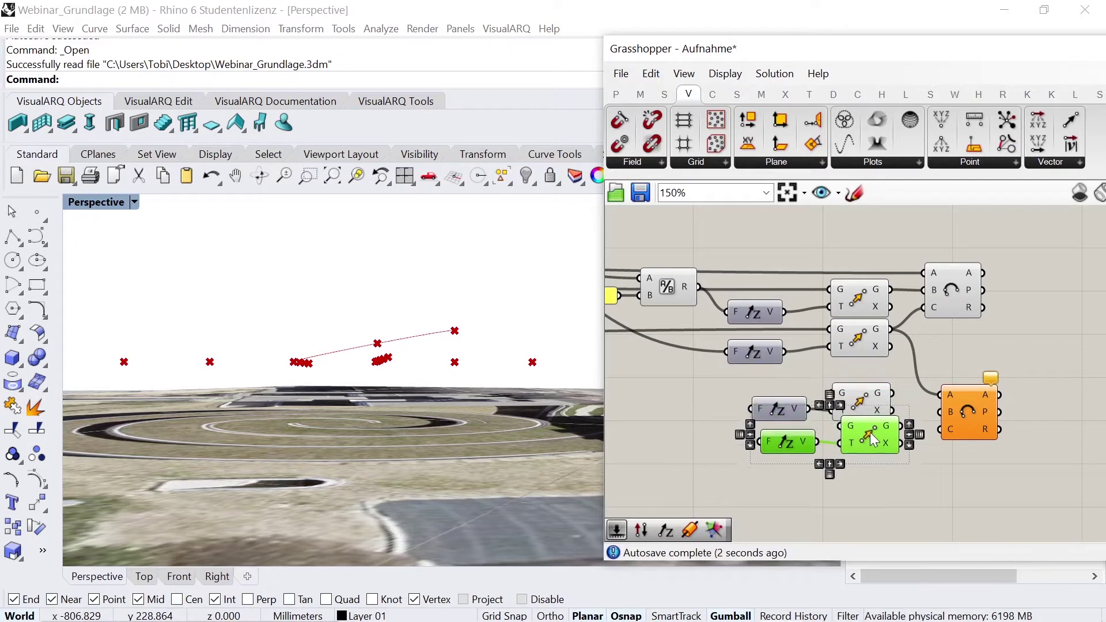
left_click(916, 441)
left_click_drag(887, 434, 941, 429)
left_click_drag(891, 393, 940, 412)
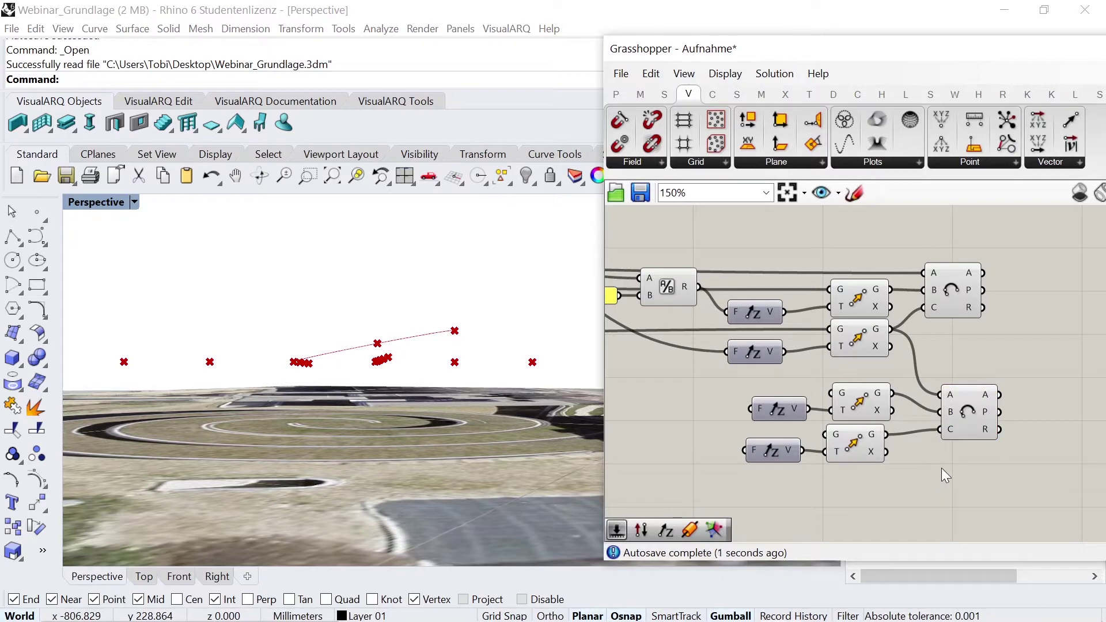
scroll(857, 452, "down", 2)
scroll(825, 431, "down", 2)
scroll(894, 435, "down", 1)
scroll(739, 412, "up", 3)
scroll(686, 368, "up", 2)
left_click(616, 94)
Add a number slider with a -1 to 1 range, set to -0.825
left_click_drag(869, 121, 707, 385)
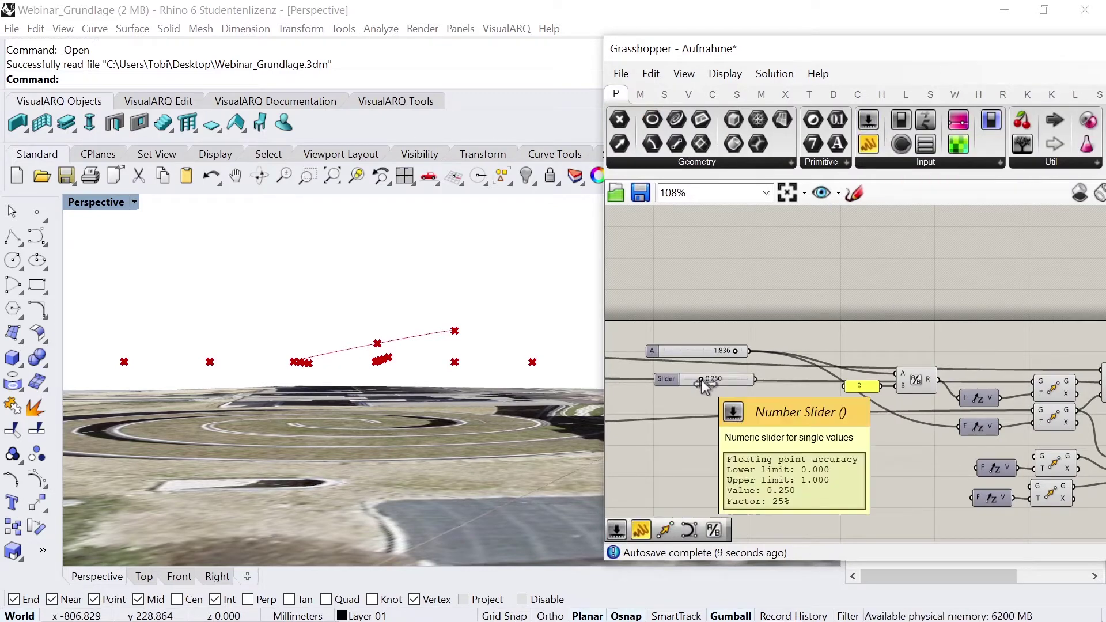
right_click(717, 380)
mouse_move(778, 478)
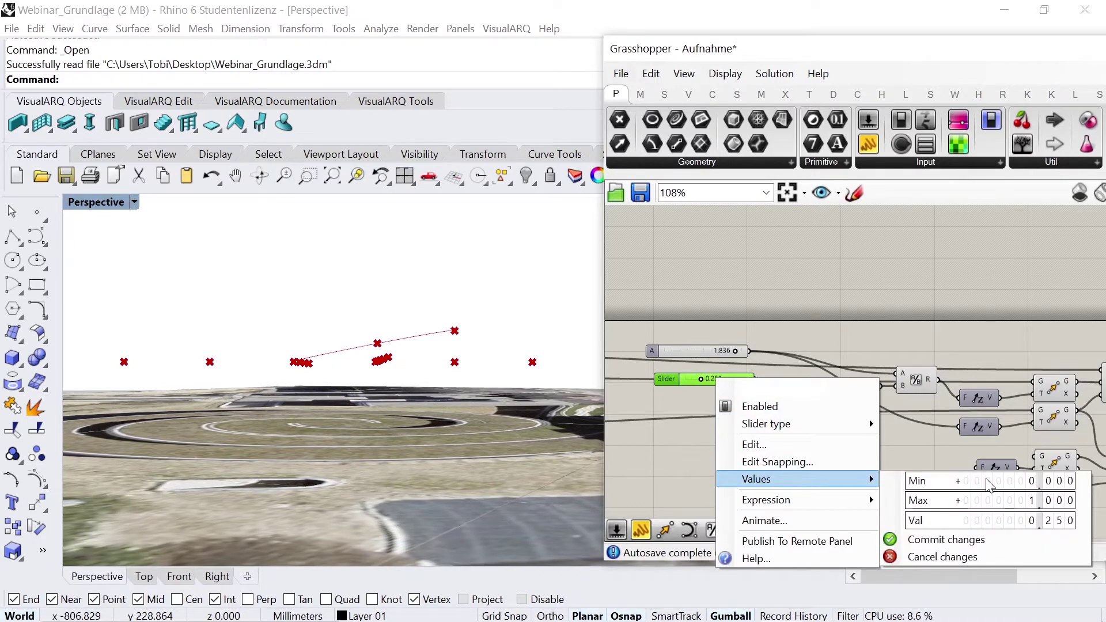
double_click(1038, 463)
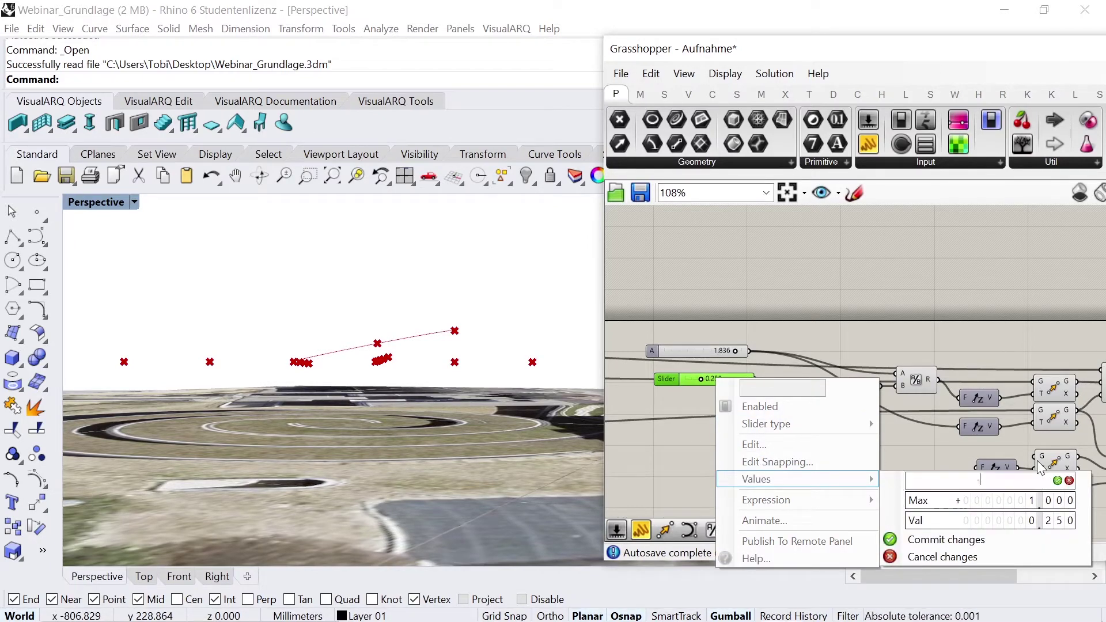
type("1")
key("Return")
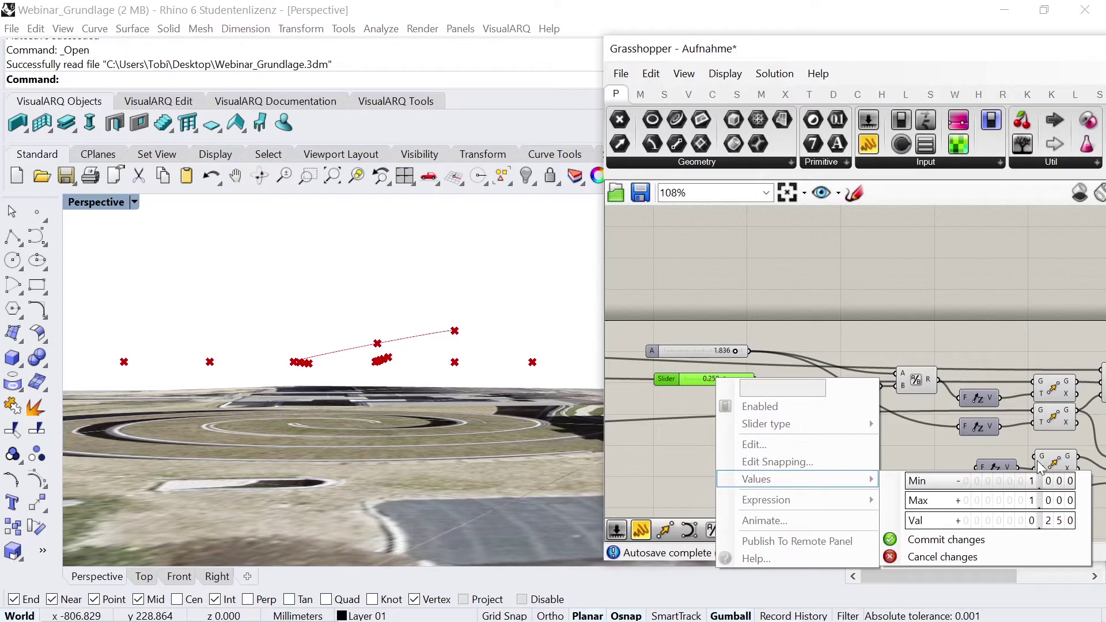
left_click(1035, 522)
type("0")
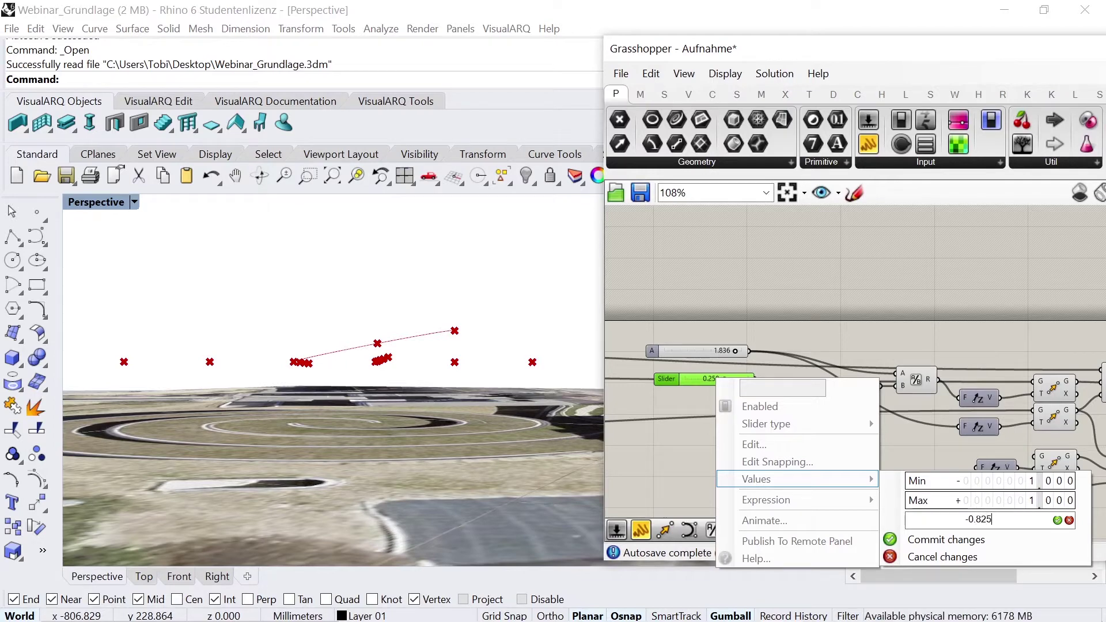
key("Return")
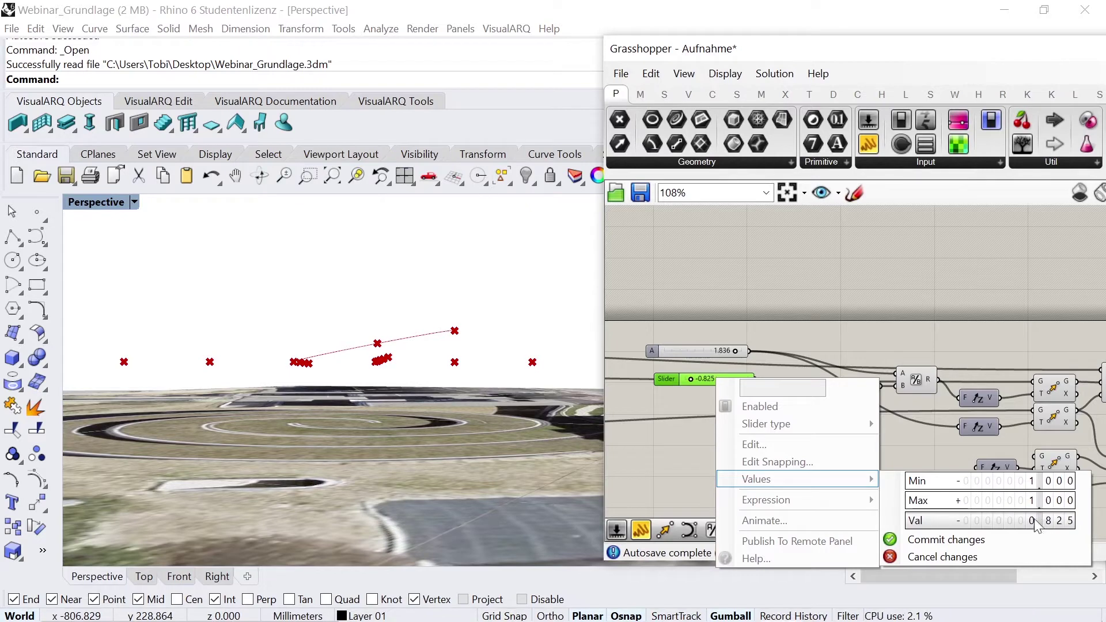
left_click(1001, 541)
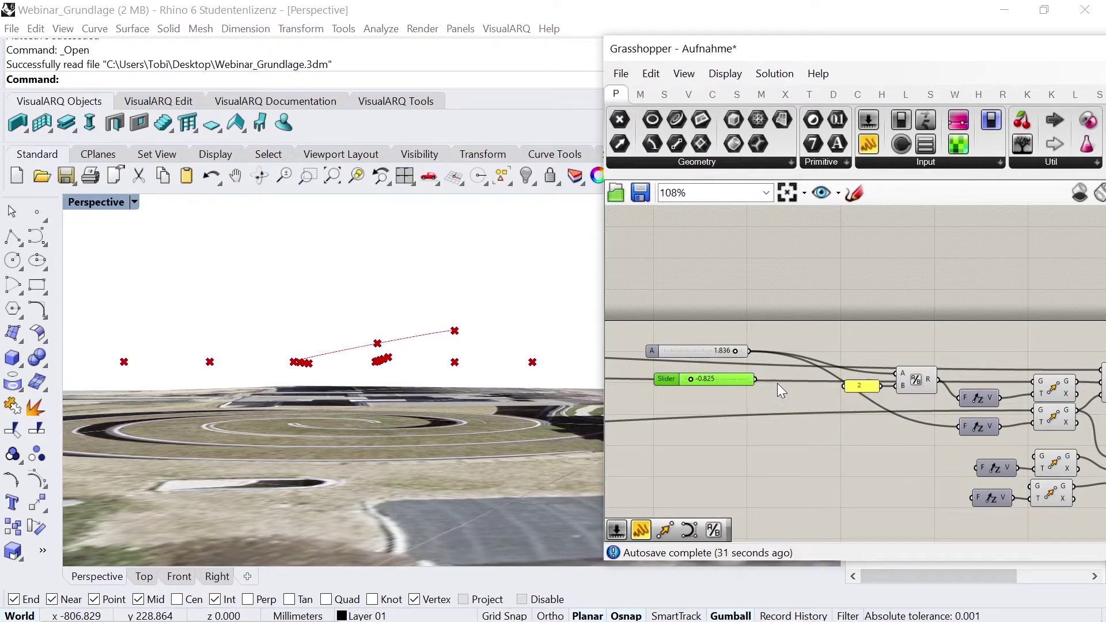
left_click(640, 94)
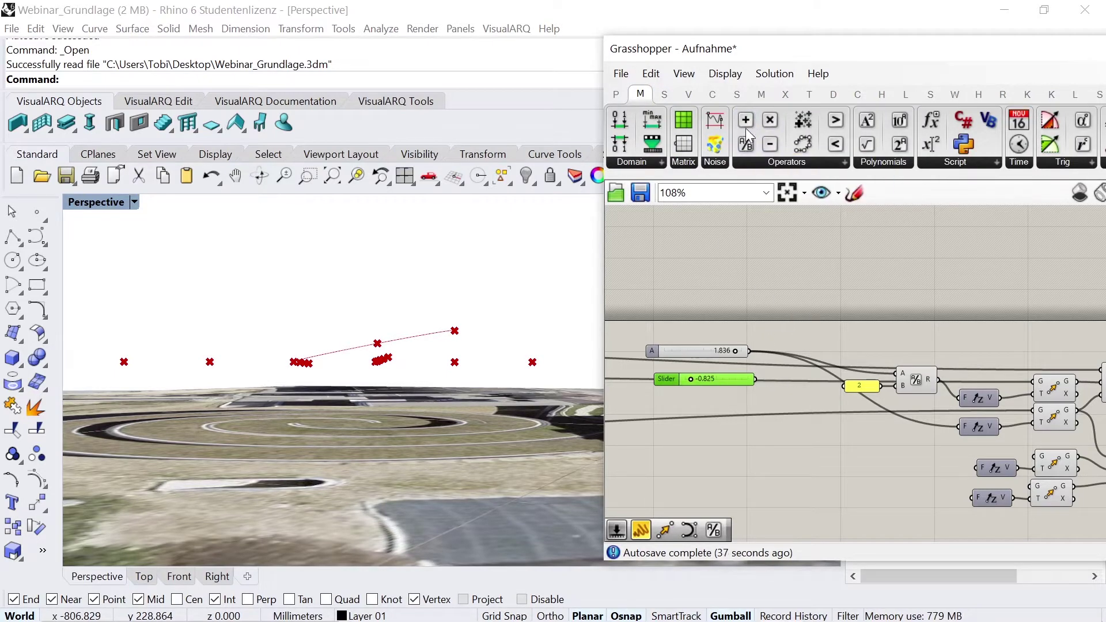
Insert an Addition component into the slider wire and feed the -0.825 slider into its B input
left_click_drag(746, 119, 795, 366)
scroll(774, 357, "up", 2)
scroll(774, 358, "up", 2)
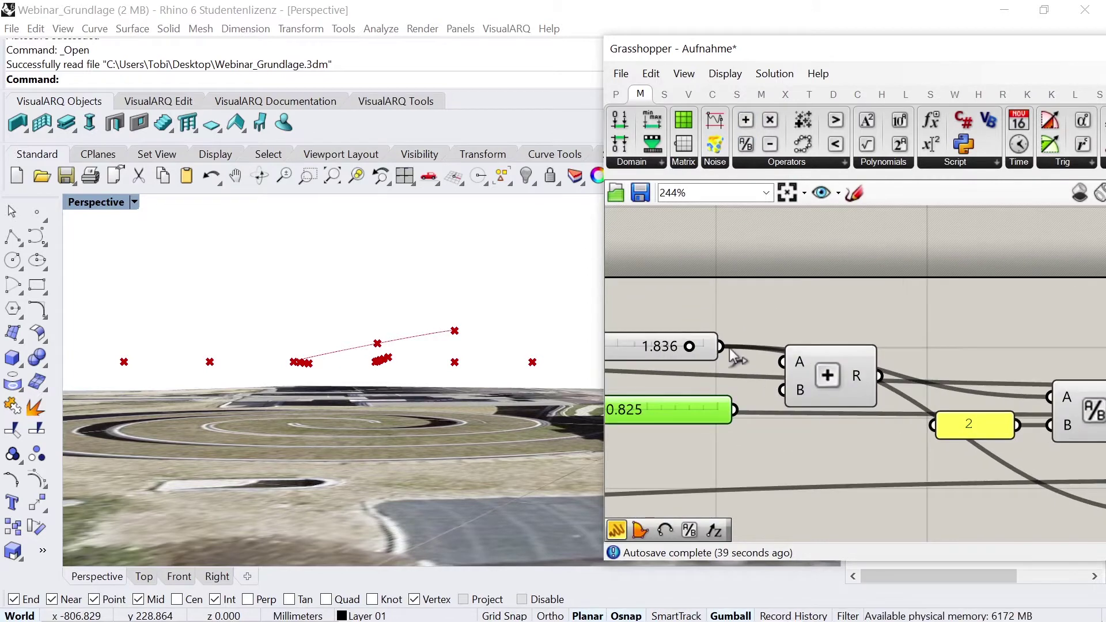
mouse_move(741, 412)
left_mouse_down()
mouse_move(782, 390)
mouse_move(836, 420)
mouse_move(839, 445)
left_mouse_up()
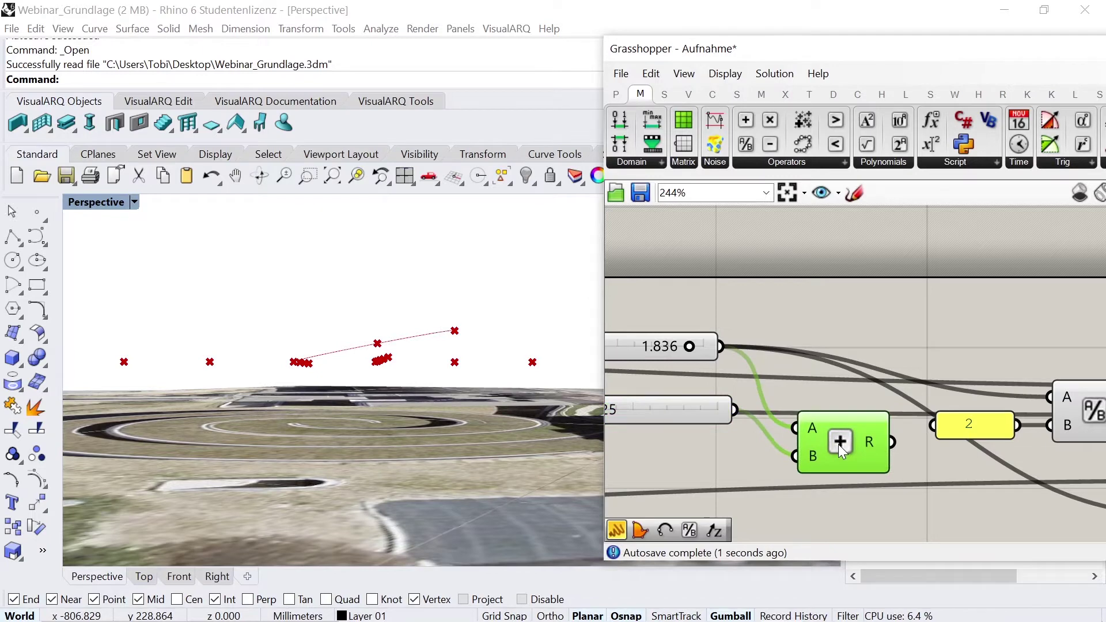
scroll(769, 469, "down", 4)
scroll(814, 433, "down", 1)
scroll(813, 433, "up", 2)
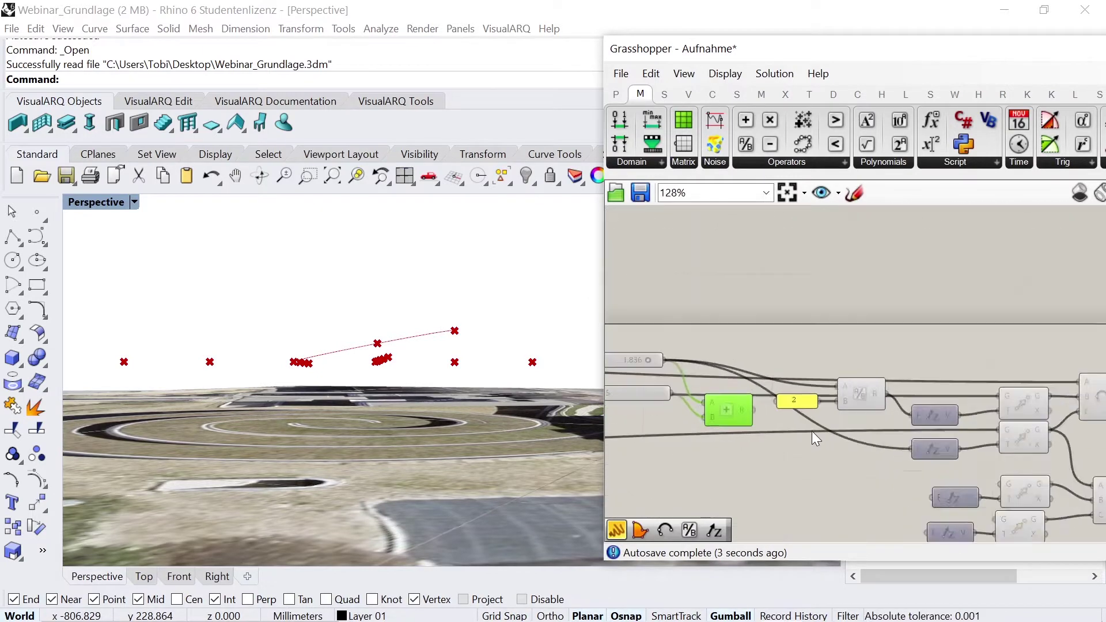
scroll(808, 431, "up", 1)
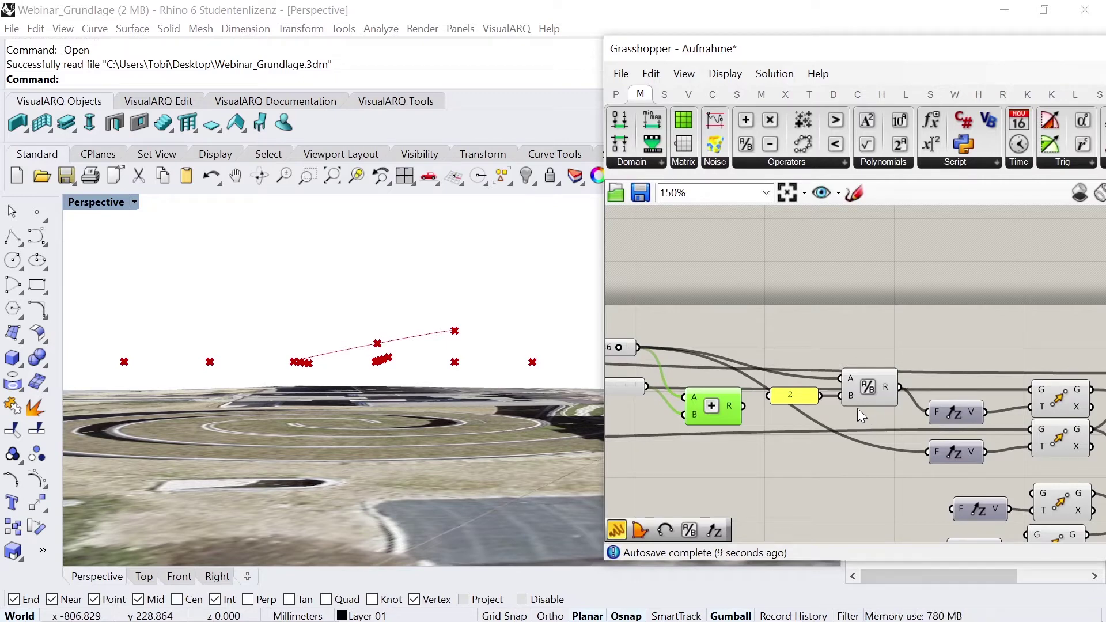
Copy the halving Division and 2 panel below, wiring Addition through it into the lower Unit Z
left_click(862, 392)
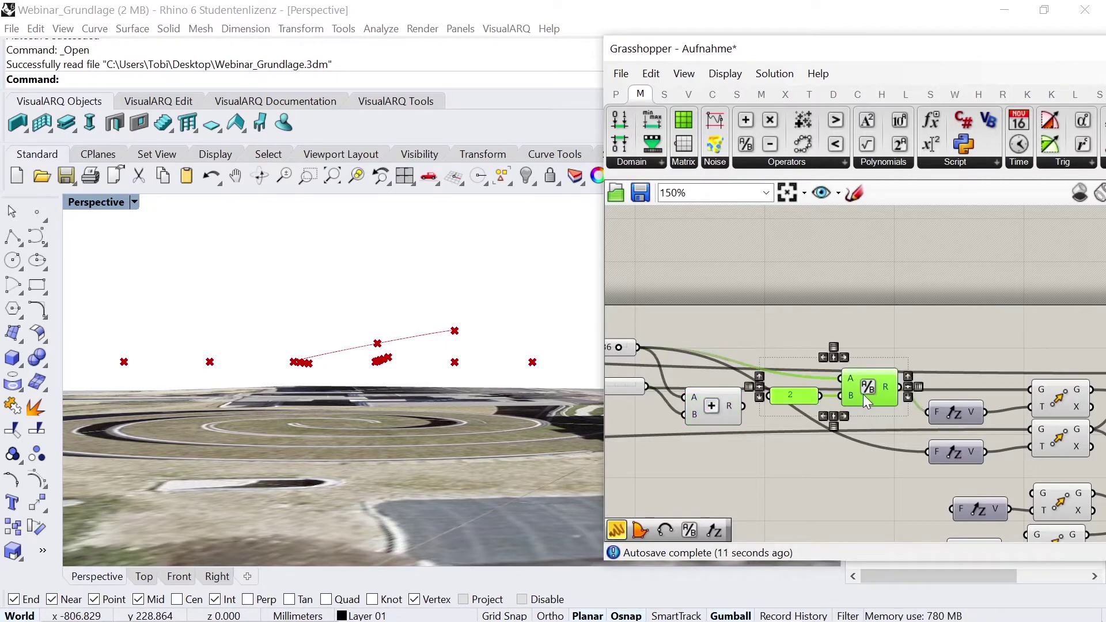
left_click_drag(863, 395, 835, 461, "alt")
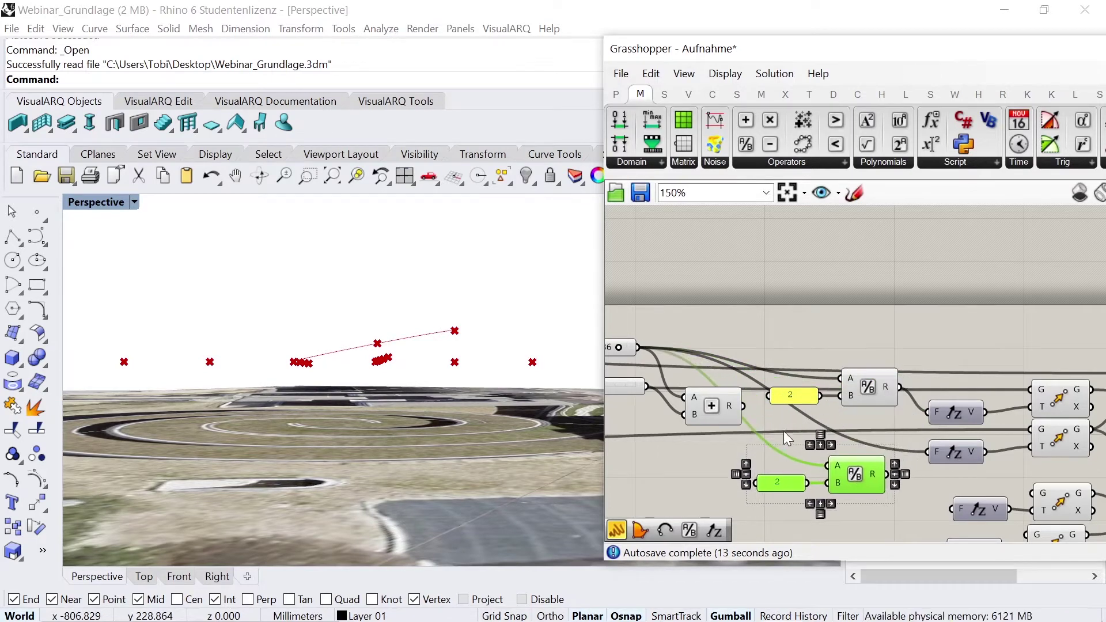
left_click(756, 415)
left_click_drag(745, 407, 828, 465)
scroll(756, 423, "down", 3)
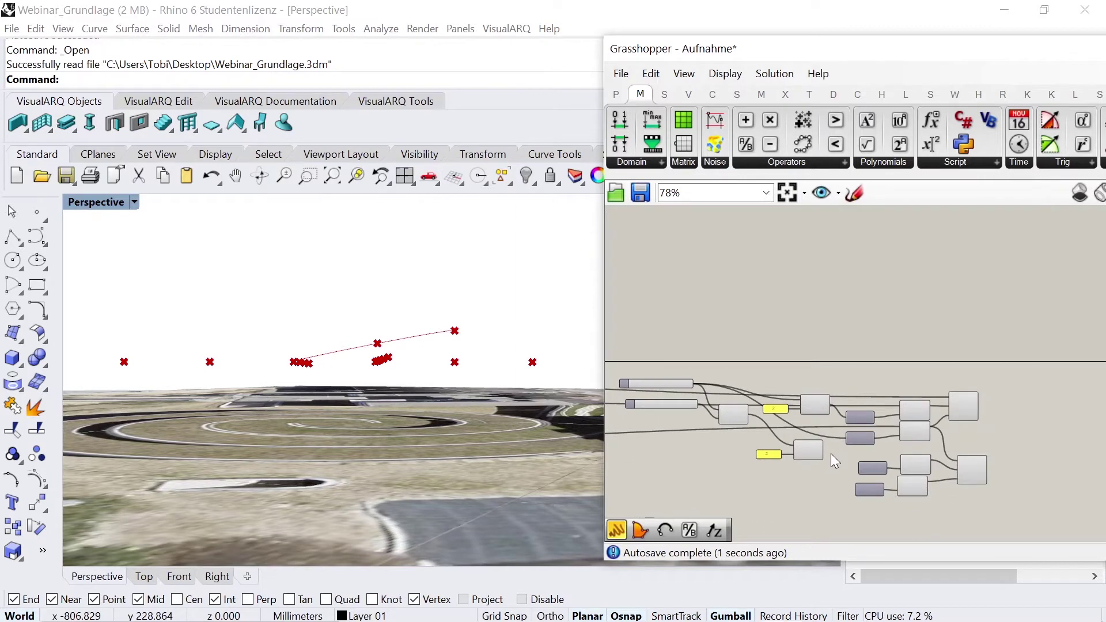
scroll(828, 451, "up", 3)
left_click_drag(819, 447, 890, 488)
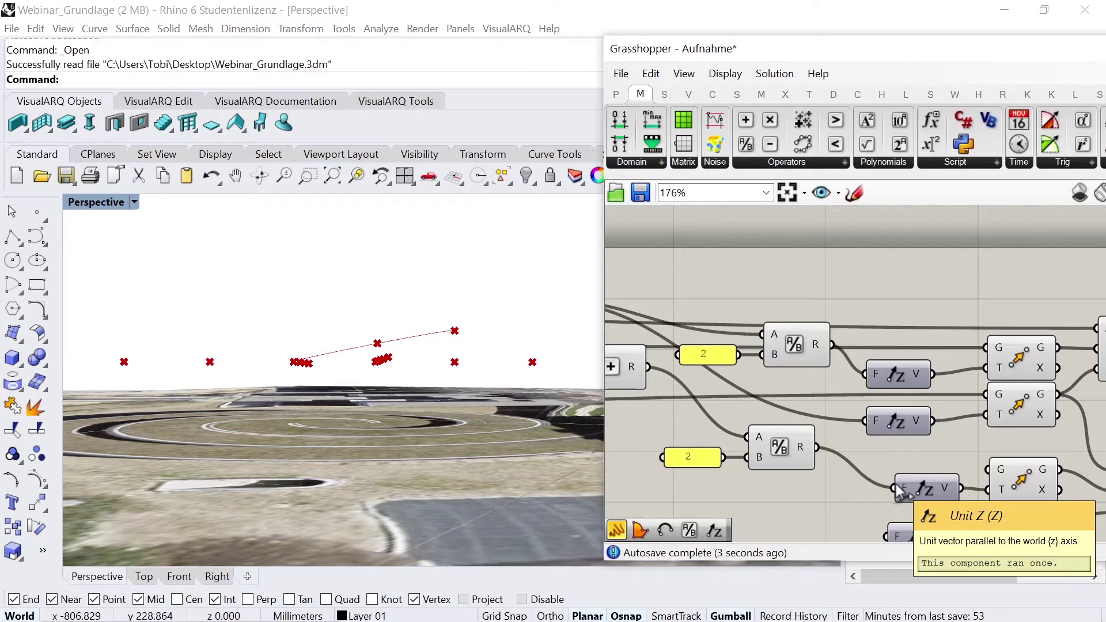
scroll(828, 460, "down", 3)
scroll(680, 410, "up", 3)
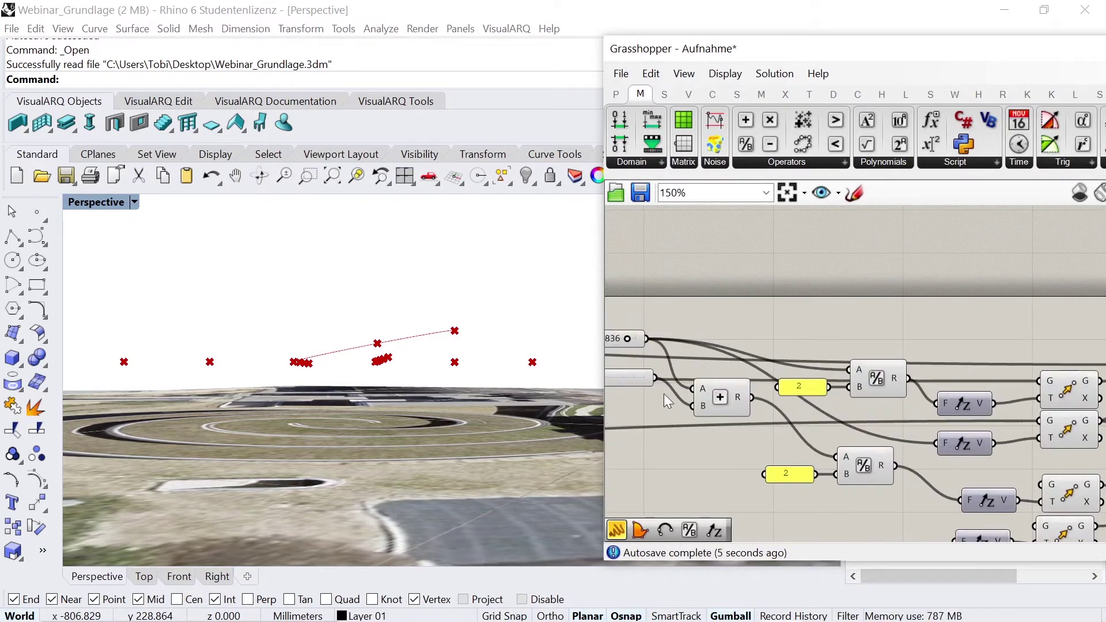
left_click_drag(664, 375, 838, 501)
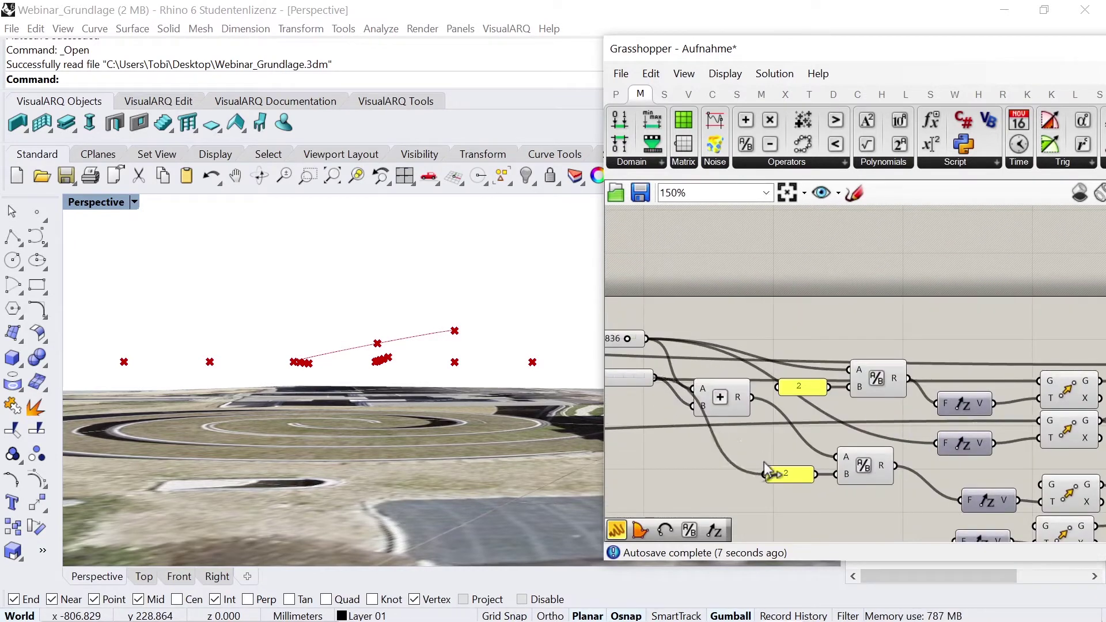
scroll(870, 467, "down", 2)
scroll(870, 467, "down", 2)
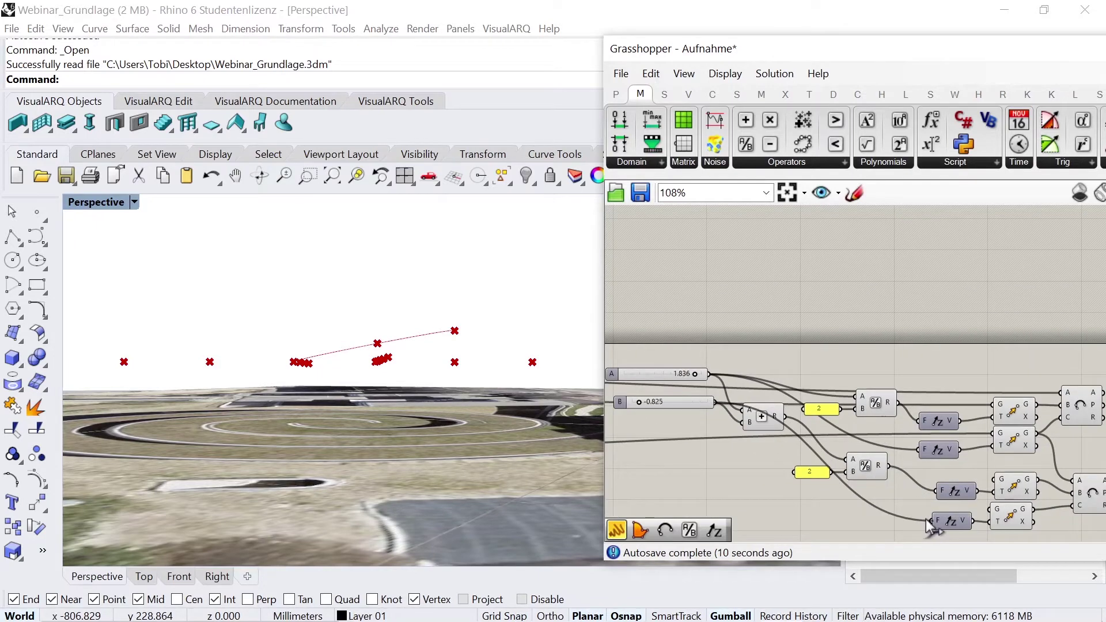
Wire the fourth evaluated curve point into the bottom Move to complete the second arc
scroll(977, 461, "down", 4)
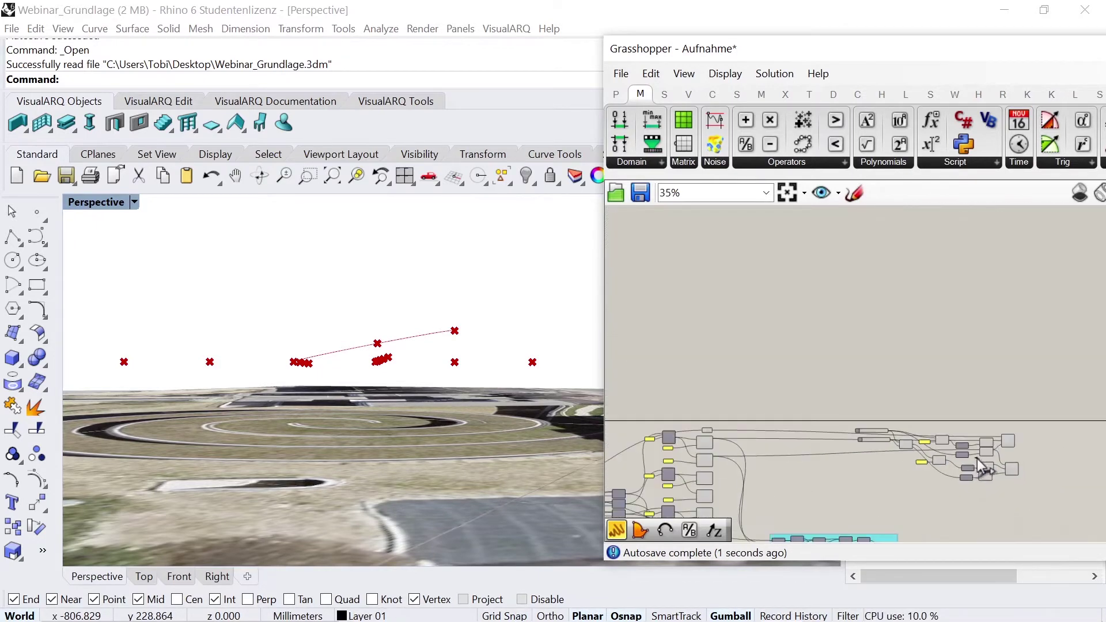
scroll(840, 471, "up", 1)
scroll(778, 473, "up", 4)
scroll(694, 473, "up", 2)
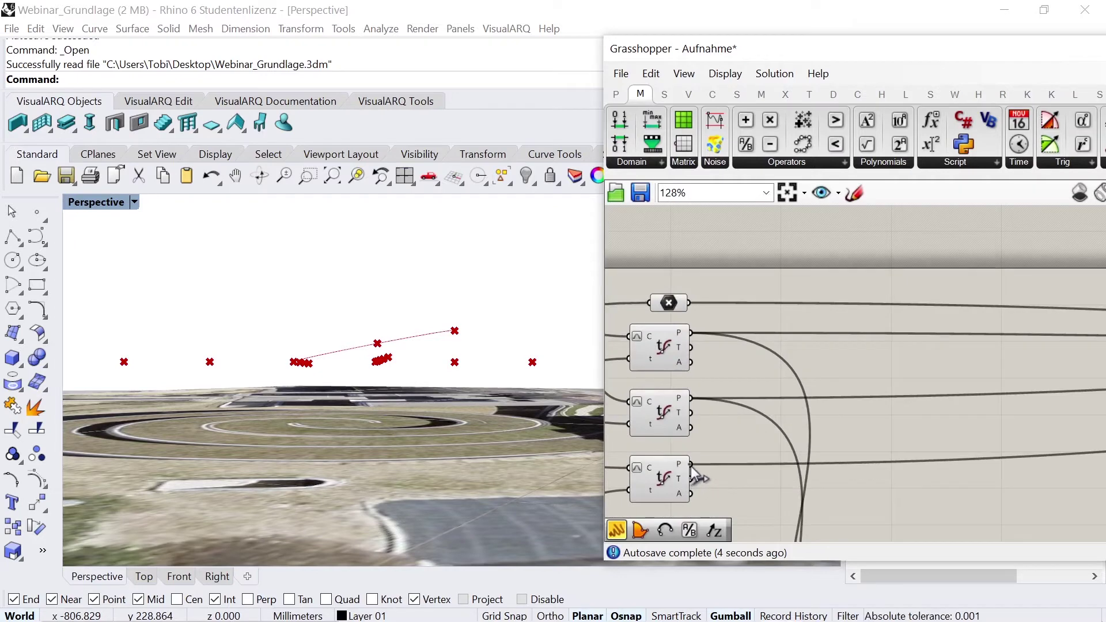
scroll(693, 476, "down", 2)
scroll(722, 465, "up", 2)
mouse_move(690, 487)
left_mouse_down()
mouse_move(761, 458)
mouse_move(906, 440)
left_mouse_up()
scroll(721, 440, "down", 3)
scroll(993, 442, "down", 1)
scroll(993, 441, "up", 5)
Preview the lower arc, the four moved points and both arcs over the ramp
left_click(1020, 406)
mouse_move(431, 378)
right_mouse_down()
mouse_move(407, 398)
mouse_move(388, 382)
mouse_move(433, 380)
mouse_move(427, 392)
right_mouse_up()
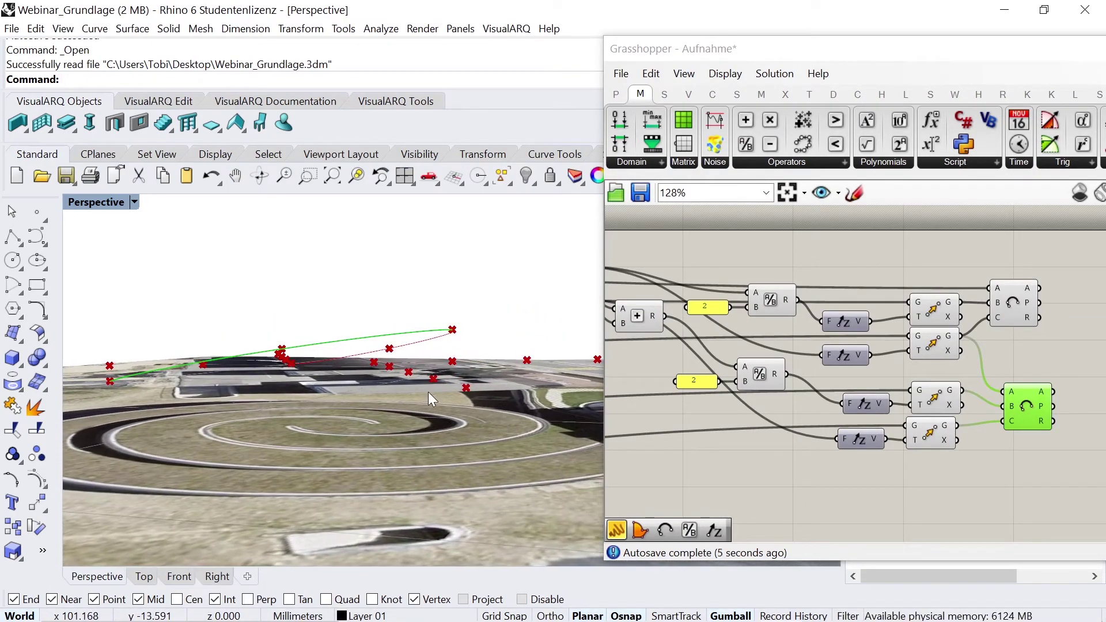
left_click(920, 470)
left_click_drag(963, 457, 929, 265)
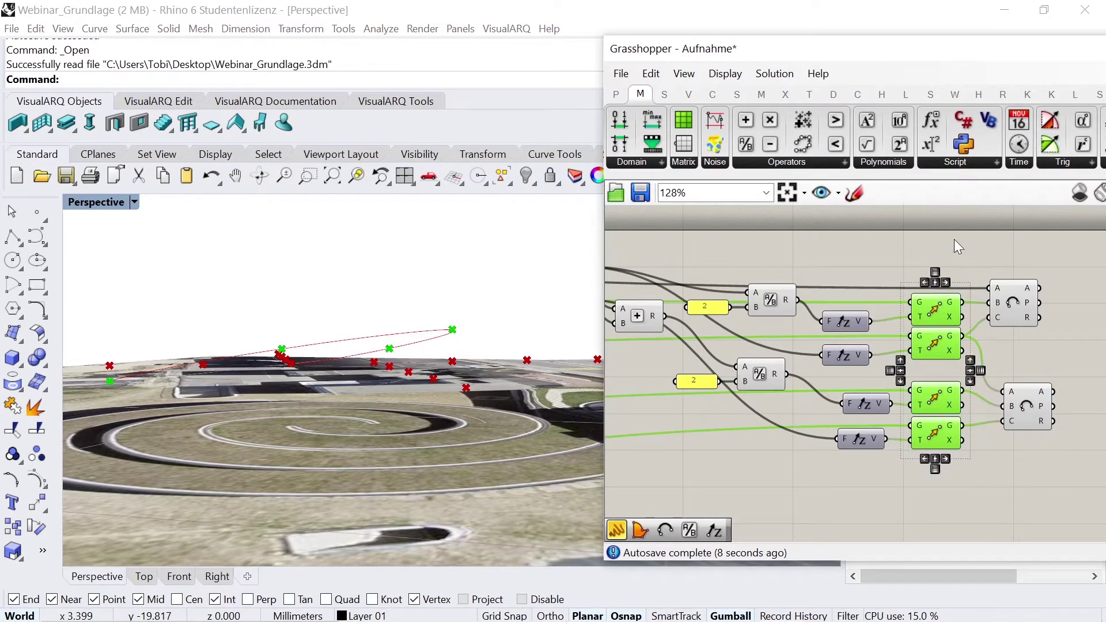
left_click(1032, 327)
left_click_drag(1066, 428, 997, 279)
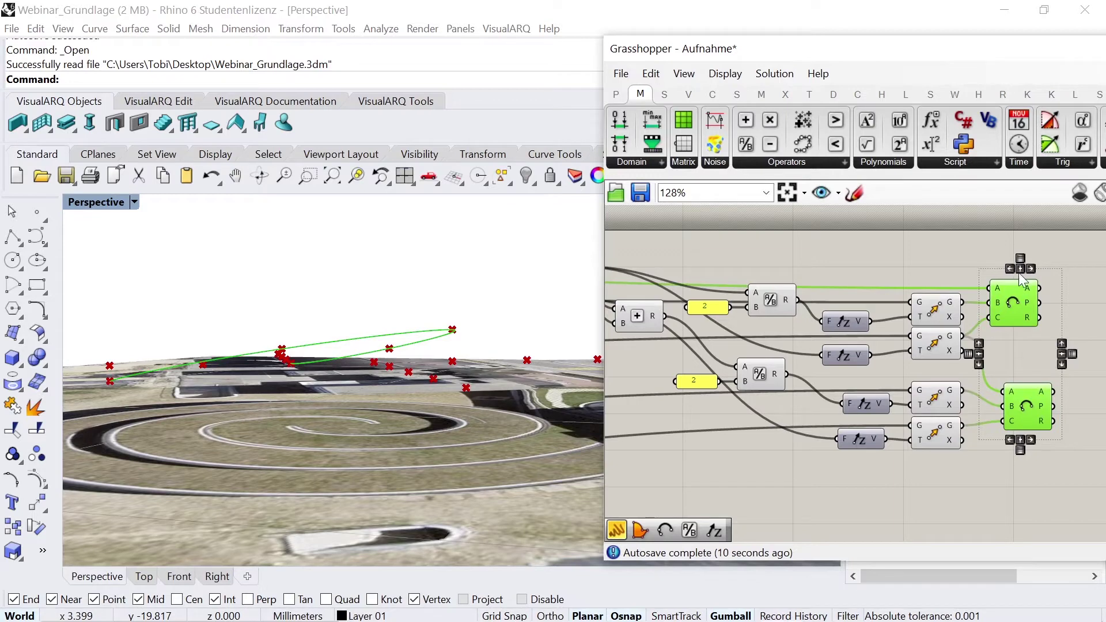
left_click(713, 95)
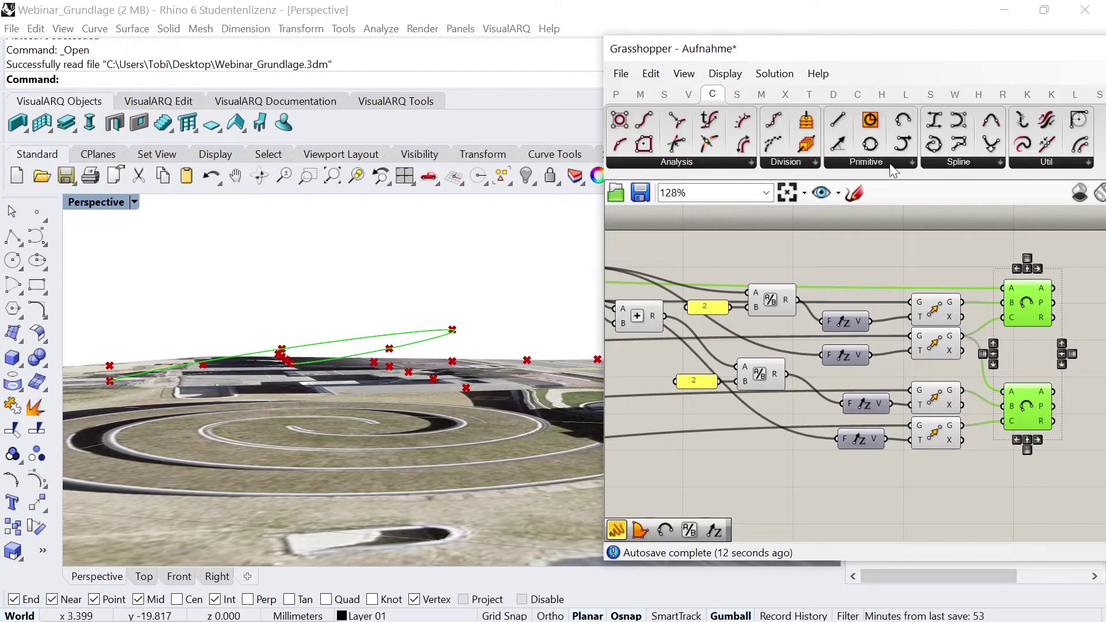
Place a third 3-point arc and feed the bottom moved point into its A input
left_click(887, 164)
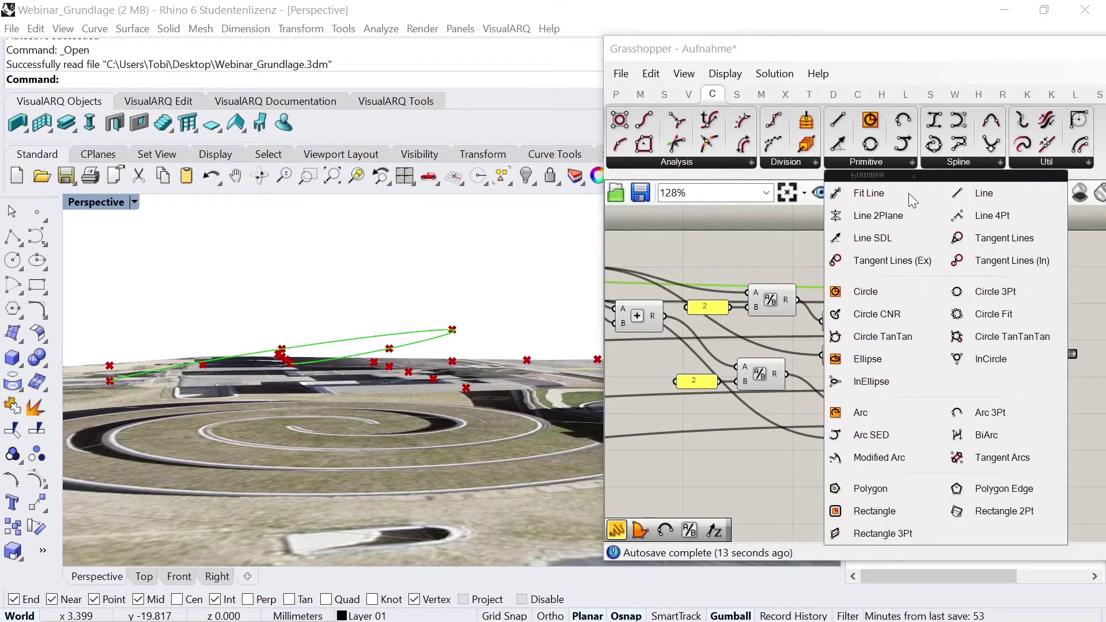
left_click(992, 411)
scroll(922, 375, "down", 3)
scroll(869, 403, "up", 4)
left_click(931, 428)
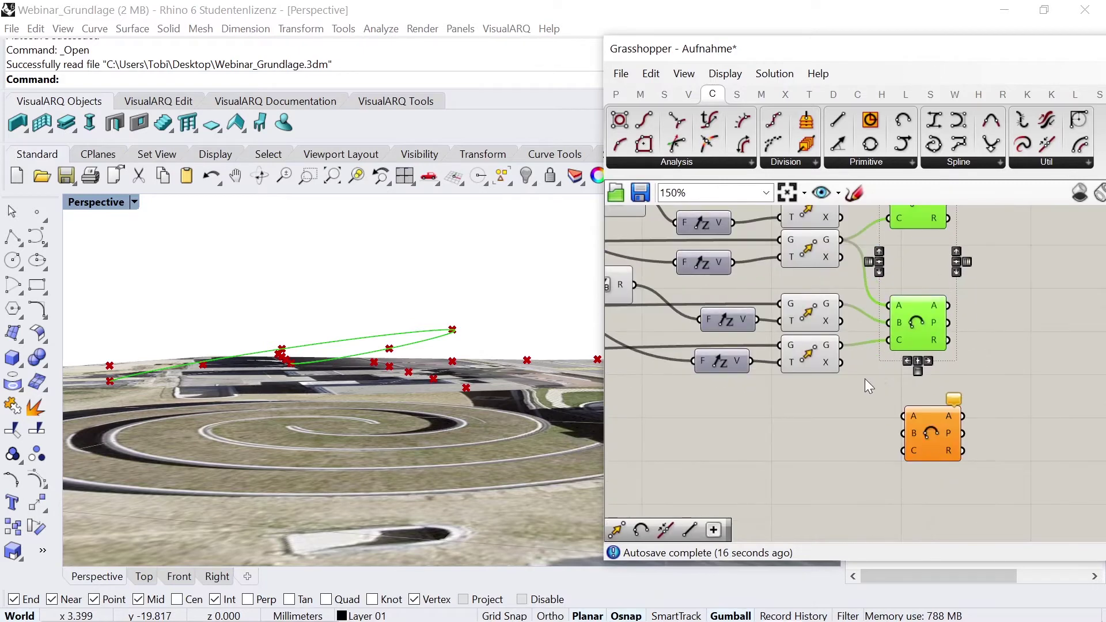
scroll(861, 376, "up", 3)
mouse_move(824, 317)
left_mouse_down()
mouse_move(943, 454)
mouse_move(968, 465)
left_mouse_up()
left_click(983, 397)
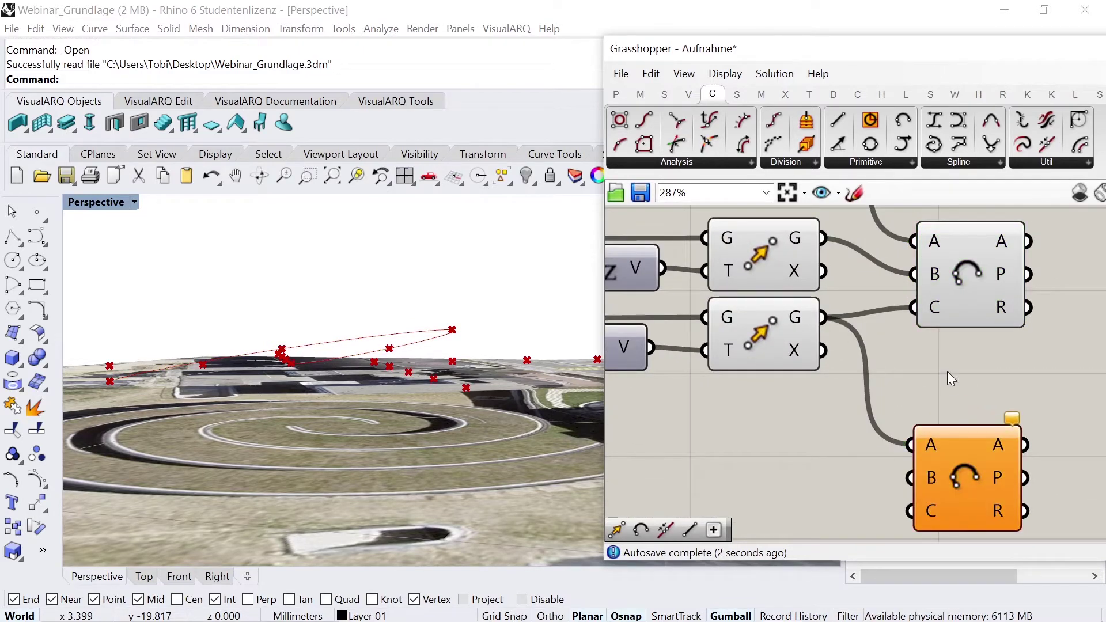
scroll(951, 379, "down", 4)
scroll(927, 370, "down", 2)
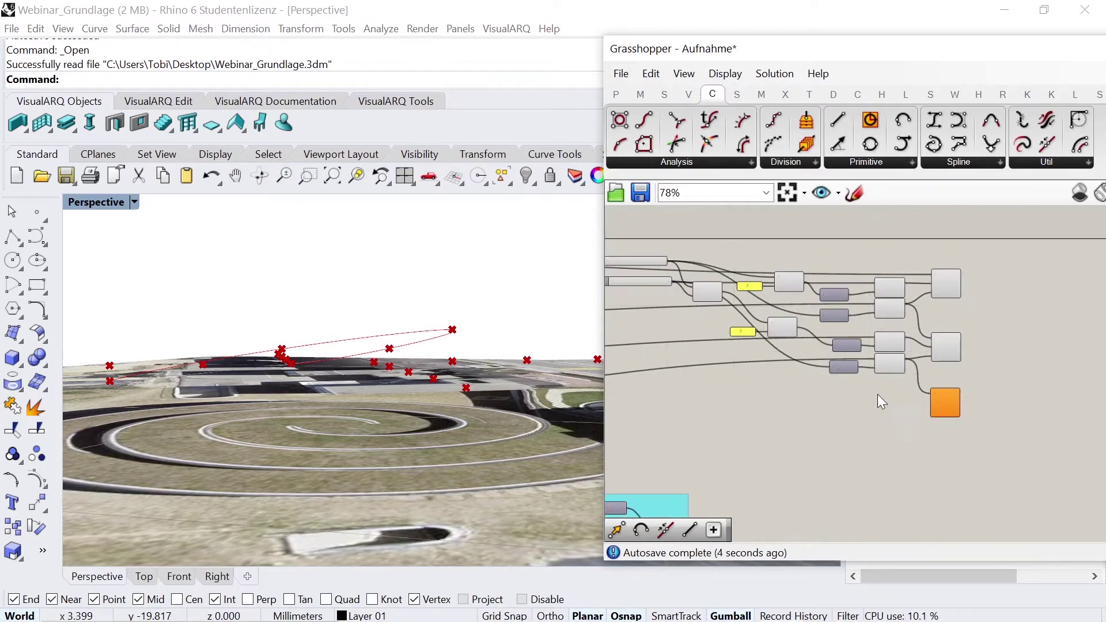
Place a Move component and a Unit Z vector beside the third arc
left_click(809, 95)
scroll(904, 398, "up", 3)
left_click_drag(892, 402, 892, 401)
left_click(688, 94)
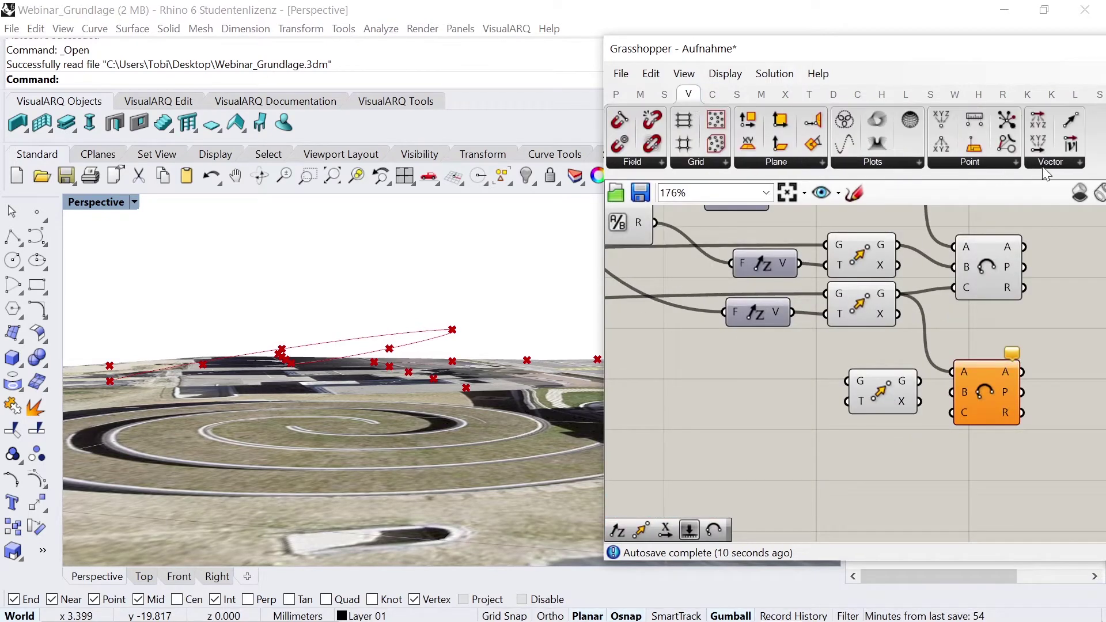
left_click(1046, 166)
mouse_move(1047, 313)
left_mouse_down()
mouse_move(894, 360)
mouse_move(786, 414)
mouse_move(846, 401)
left_mouse_up()
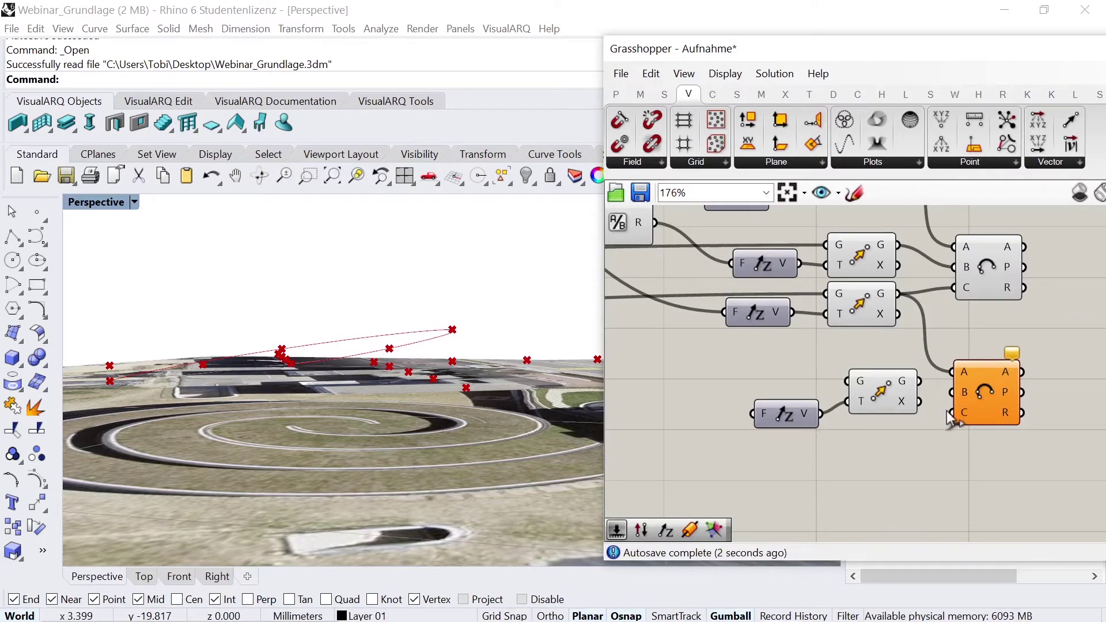
scroll(934, 424, "down", 1)
scroll(929, 432, "down", 5)
scroll(922, 433, "down", 3)
scroll(701, 466, "up", 3)
scroll(687, 449, "up", 3)
scroll(690, 435, "up", 1)
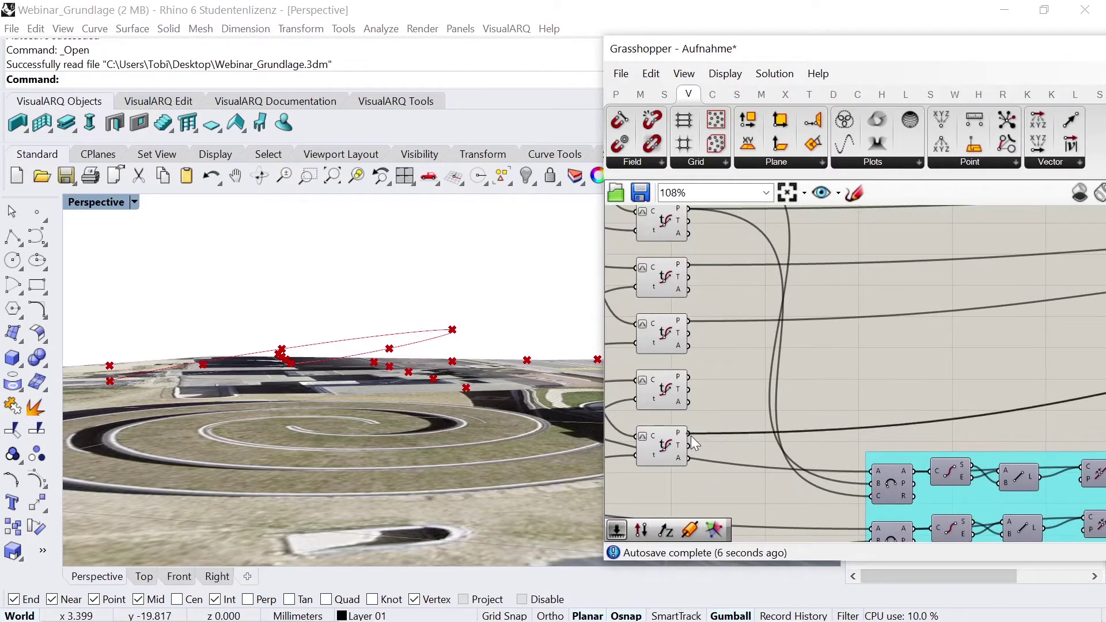
scroll(720, 371, "down", 2)
Orbit the site model to inspect the arcs and nudge the Unit Z into place
mouse_move(500, 405)
right_mouse_down()
mouse_move(442, 433)
mouse_move(420, 412)
right_mouse_up()
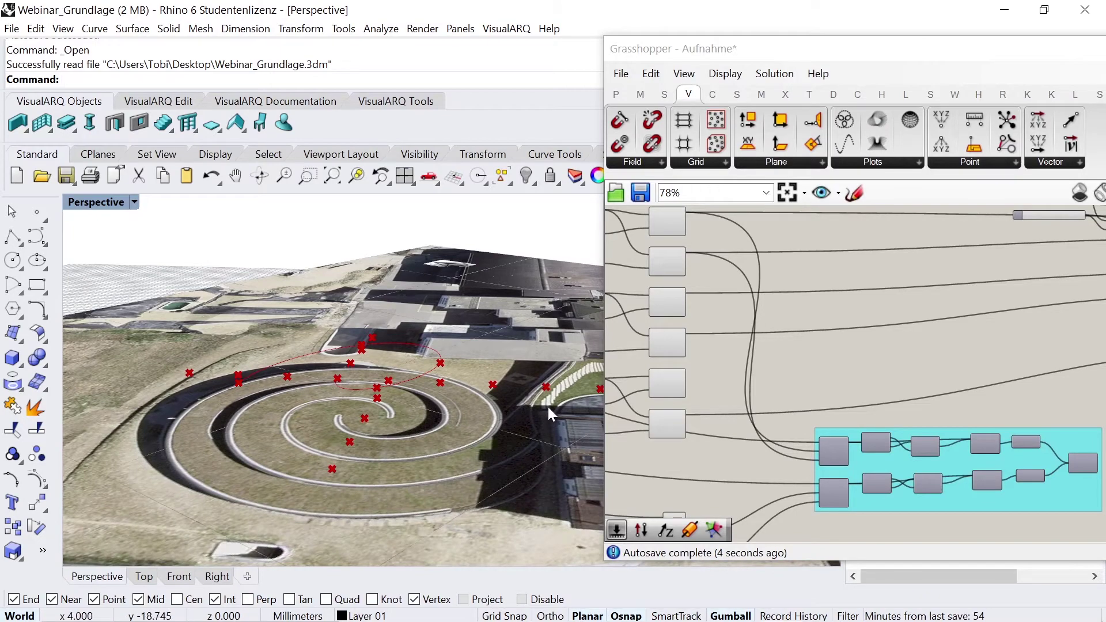
scroll(755, 337, "down", 1)
scroll(755, 337, "down", 2)
scroll(877, 327, "up", 2)
scroll(959, 338, "up", 2)
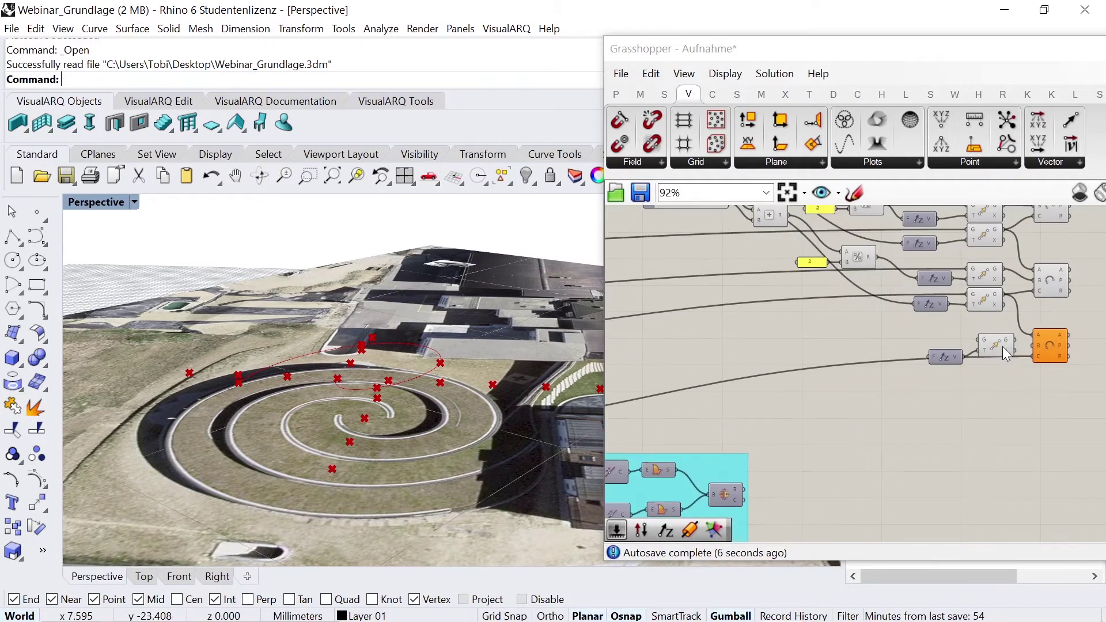
scroll(1006, 350, "up", 2)
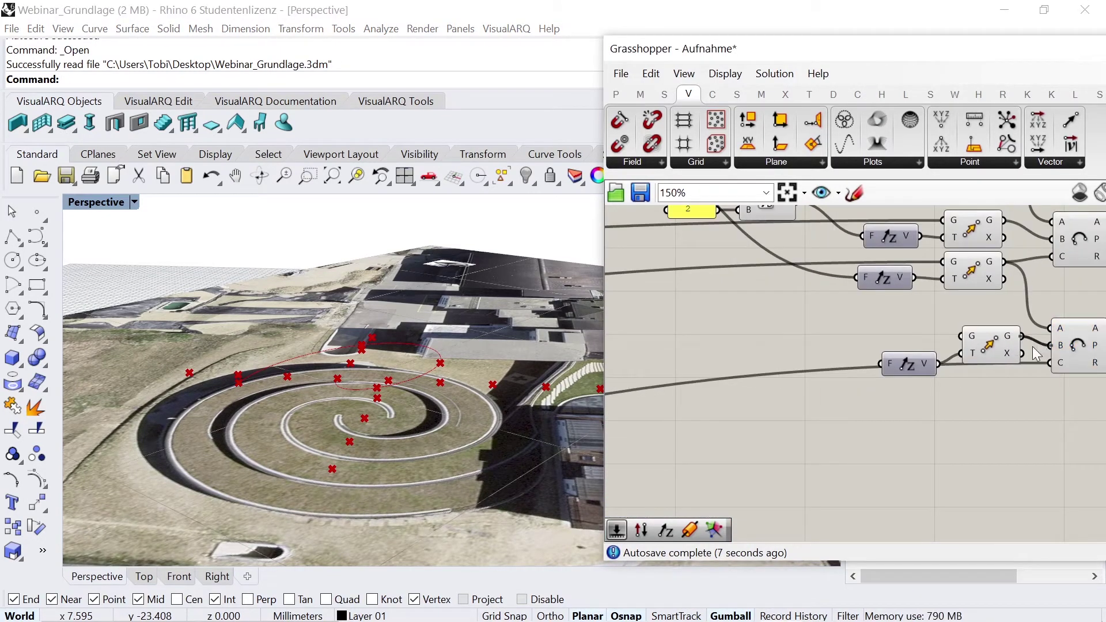
left_click_drag(906, 347, 909, 354)
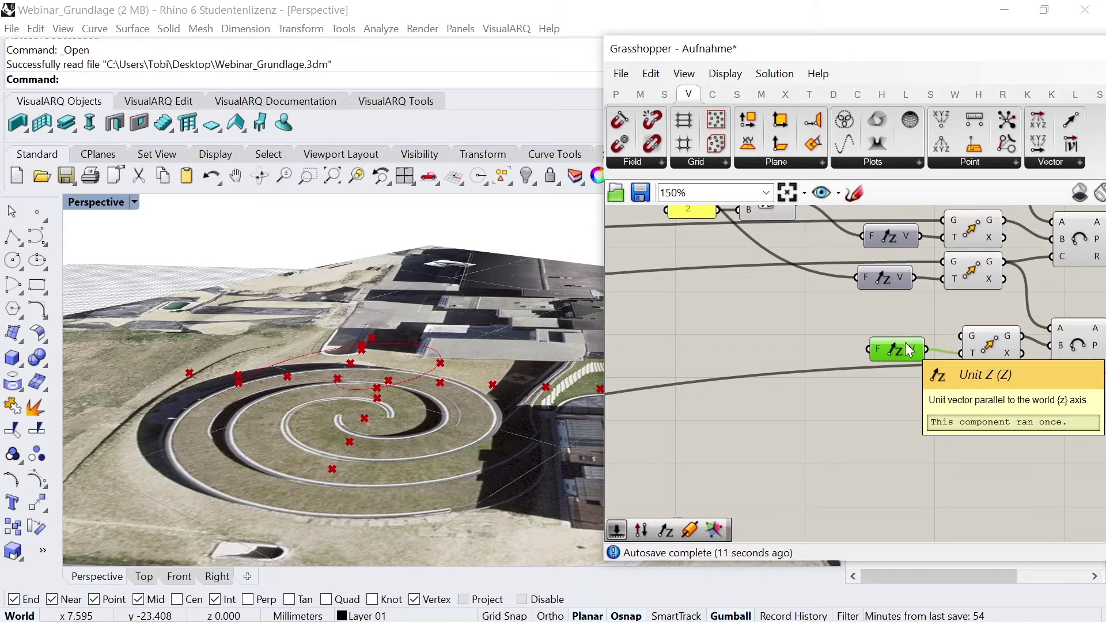
scroll(908, 349, "down", 1)
scroll(914, 361, "down", 4)
scroll(788, 272, "up", 4)
scroll(777, 267, "up", 1)
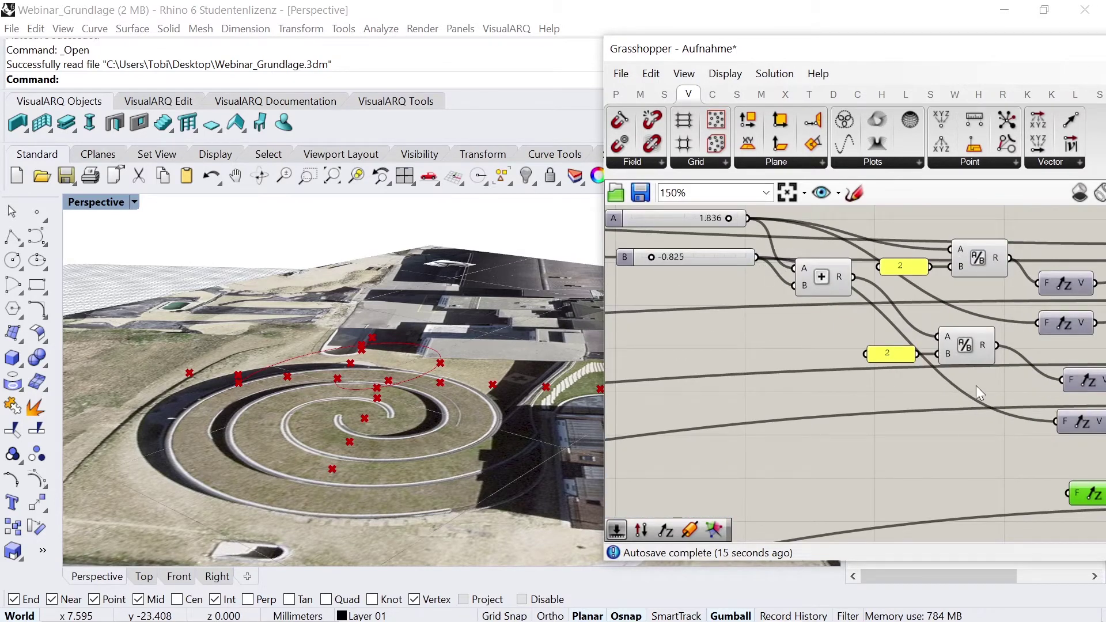
Duplicate the 2 panel and Division below and rewire the copy's A input
left_click_drag(1017, 386, 858, 320)
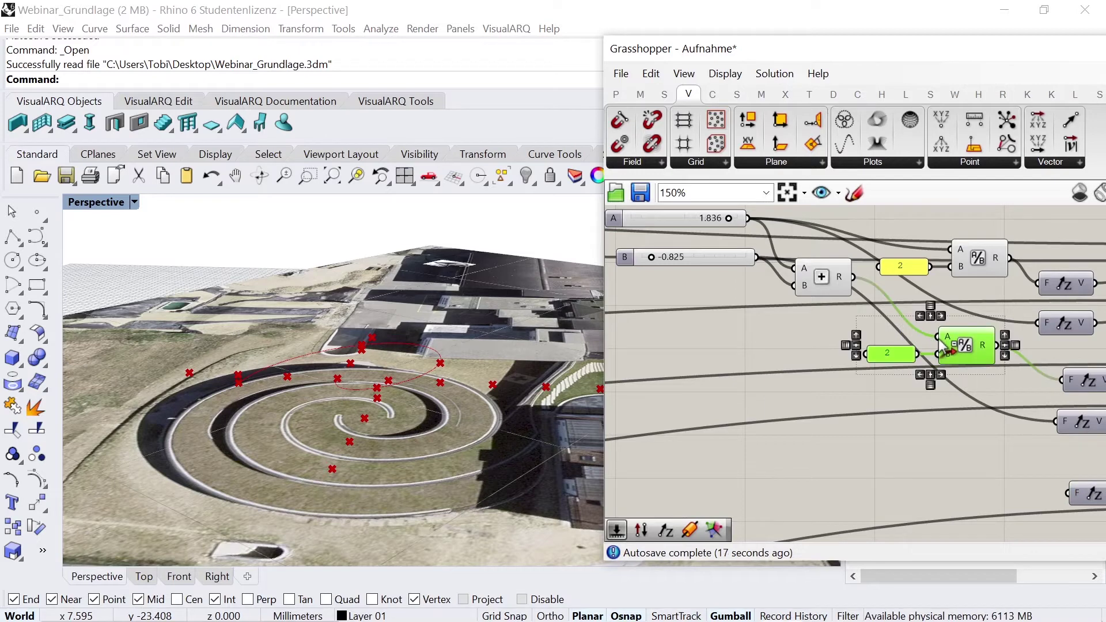
left_click_drag(945, 345, 948, 426, "alt")
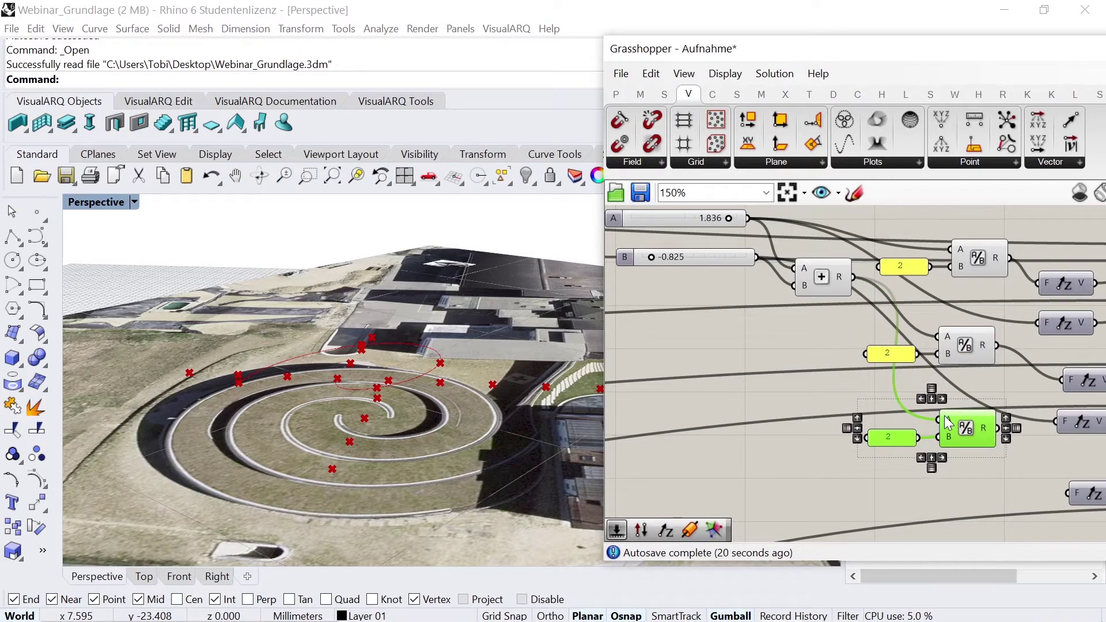
left_click_drag(831, 346, 756, 259)
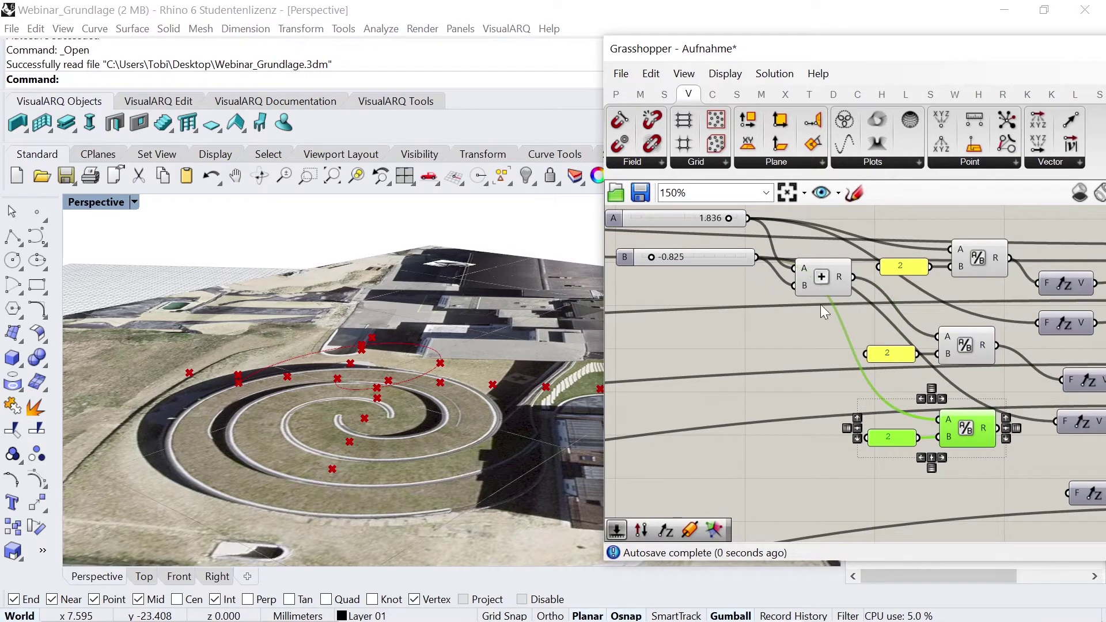
scroll(824, 402, "down", 3)
scroll(955, 432, "up", 3)
Connect the new division to Unit Z and a curve-frame point to Move, previewing the third arc
mouse_move(877, 410)
left_mouse_down()
mouse_move(940, 466)
mouse_move(740, 473)
left_mouse_up()
scroll(980, 456, "down", 3)
scroll(1000, 453, "up", 2)
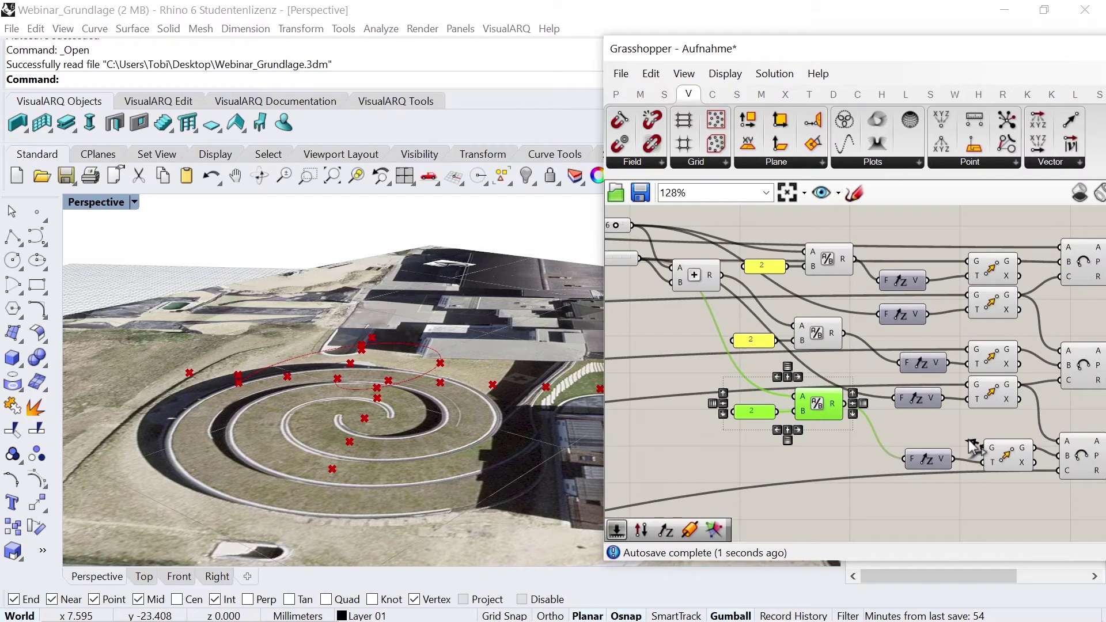
scroll(980, 449, "down", 2)
scroll(836, 461, "down", 5)
scroll(734, 467, "up", 5)
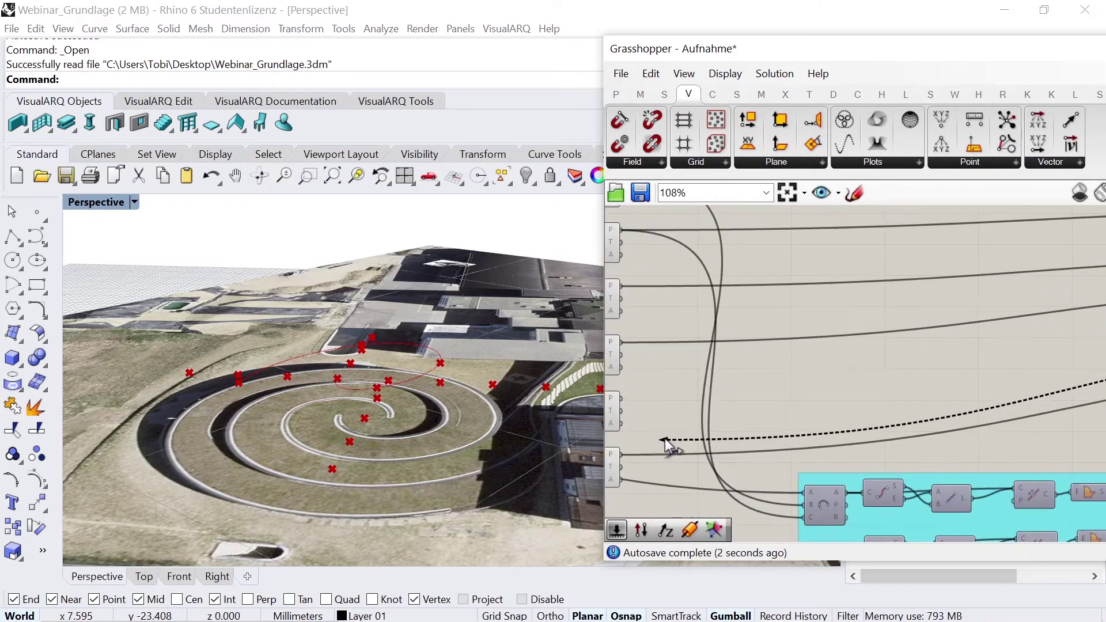
left_click_drag(734, 467, 626, 397)
mouse_move(496, 385)
right_mouse_down()
mouse_move(533, 346)
mouse_move(525, 365)
right_mouse_up()
Box-select the upper-right arc-building cluster and drag it further right
scroll(764, 372, "down", 4)
scroll(767, 385, "down", 2)
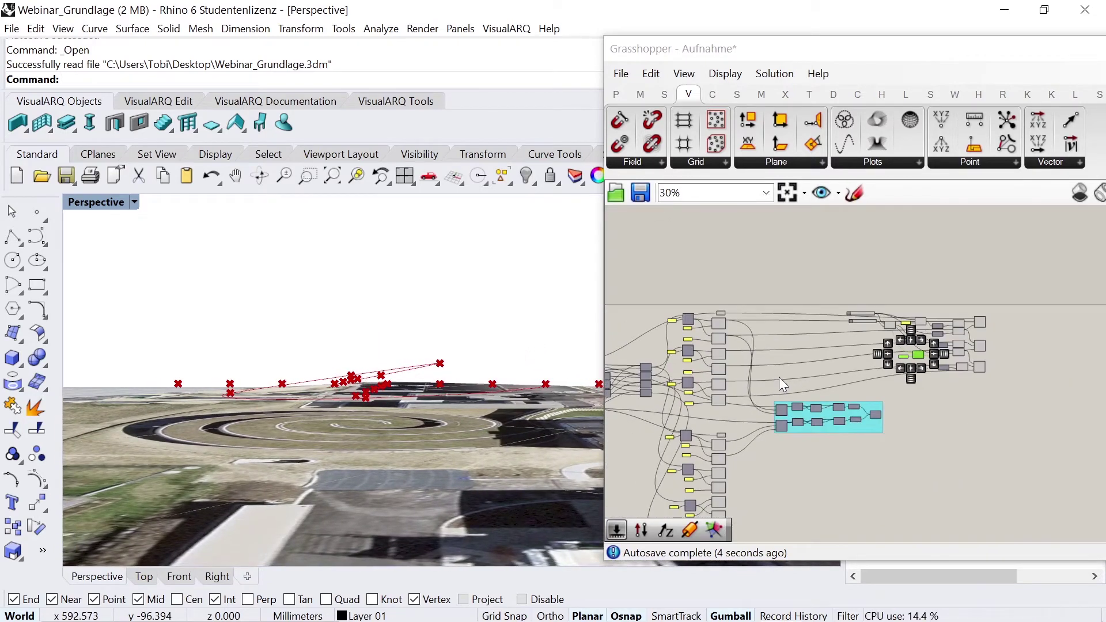
left_click(1021, 385)
left_click_drag(1024, 392, 841, 300)
left_click_drag(957, 323, 1022, 322)
left_click(991, 458)
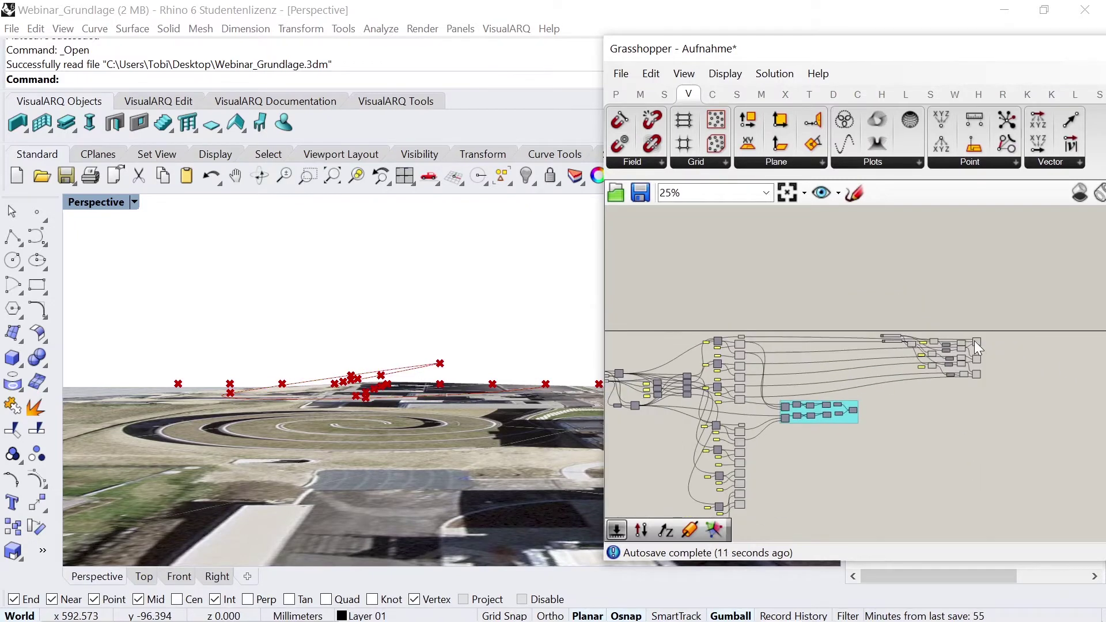
Select slider B to confirm its -1 to 1 range
scroll(974, 341, "up", 3)
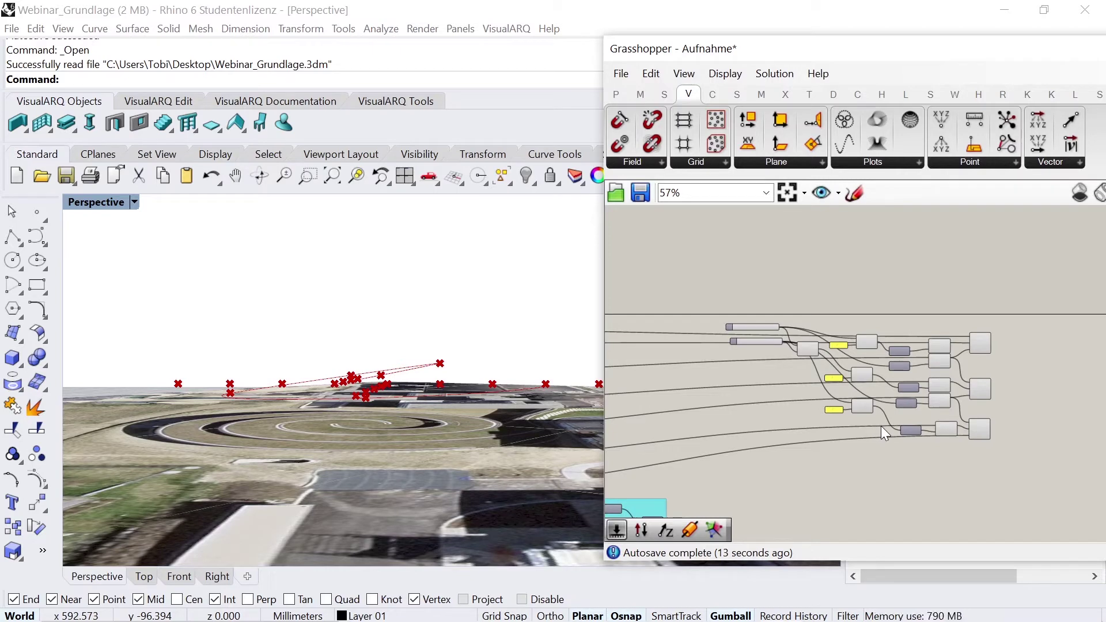
scroll(759, 343, "up", 3)
left_click(754, 340)
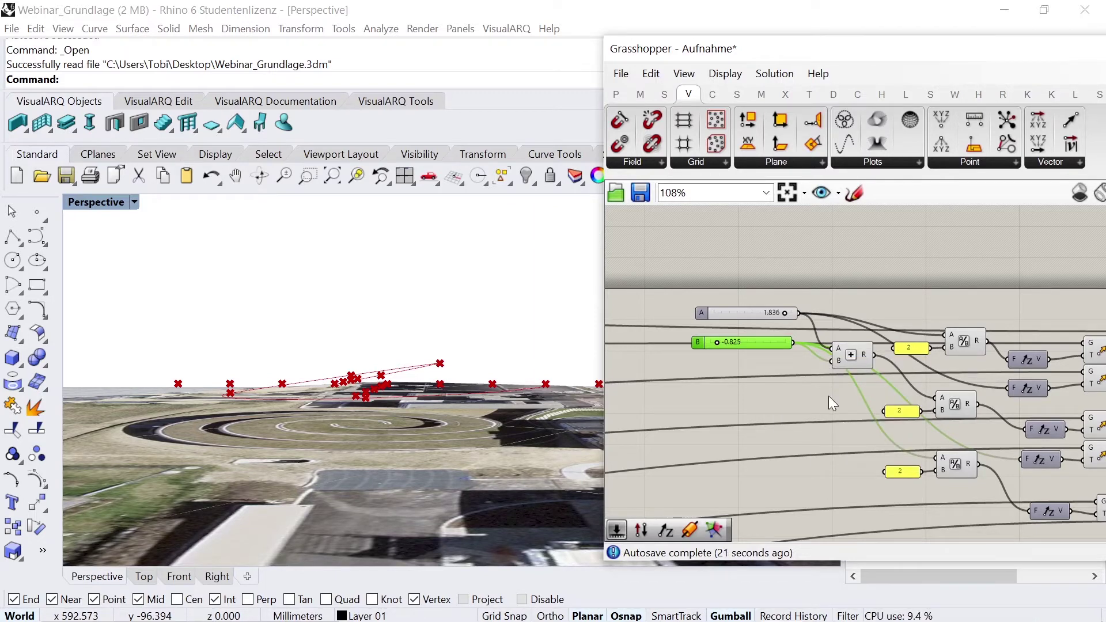
scroll(830, 403, "down", 5)
left_click(616, 94)
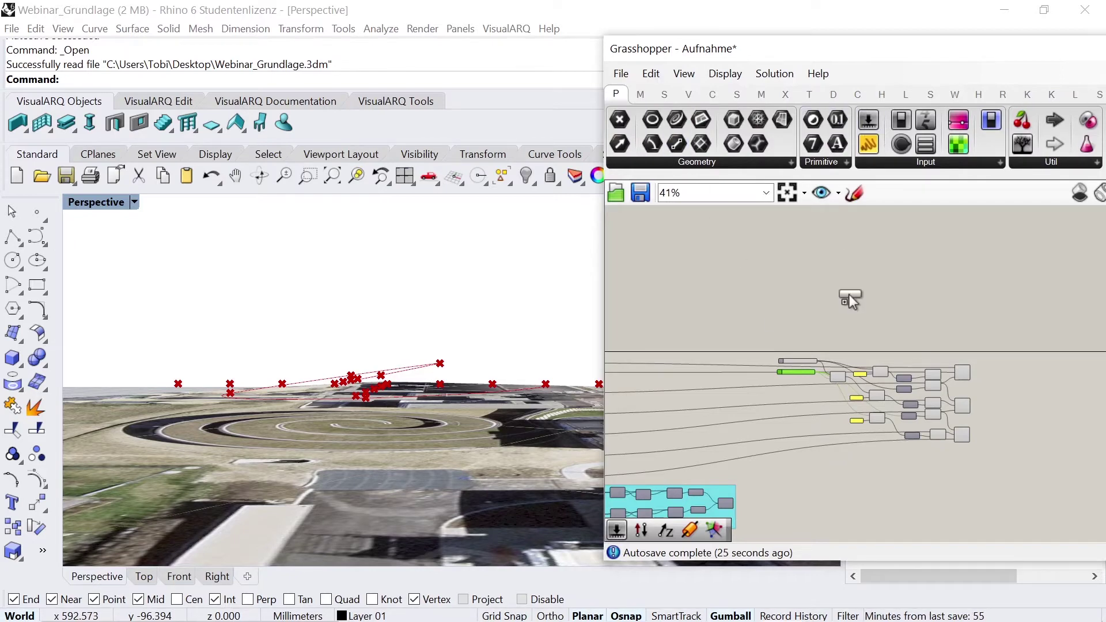
Set the new number slider below the arc definition to 0.876
scroll(810, 463, "up", 4)
scroll(817, 472, "up", 1)
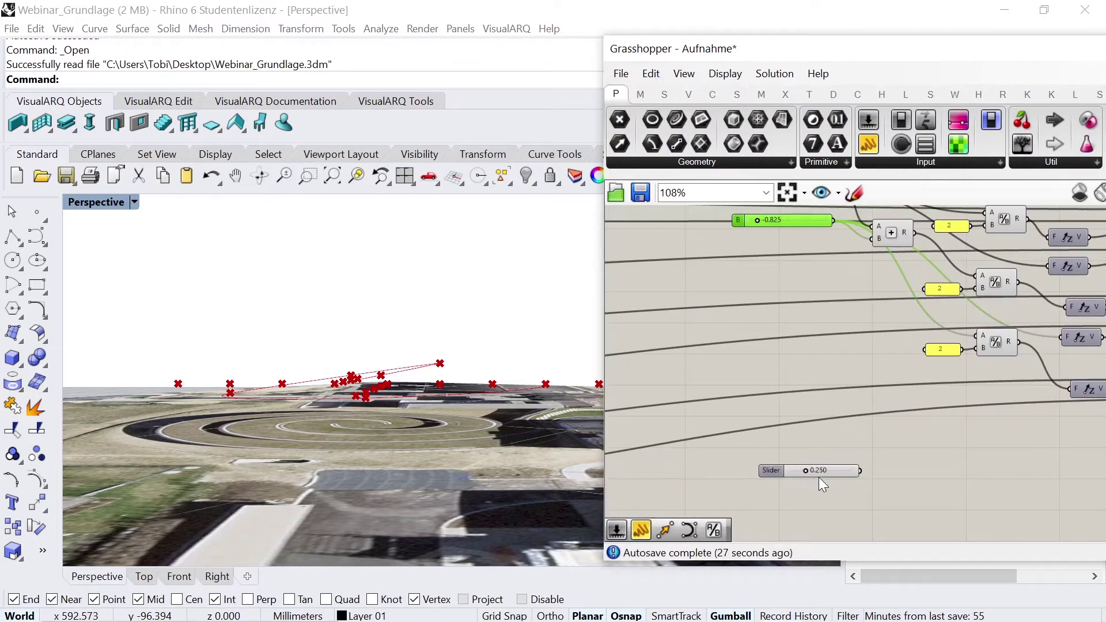
scroll(816, 470, "up", 4)
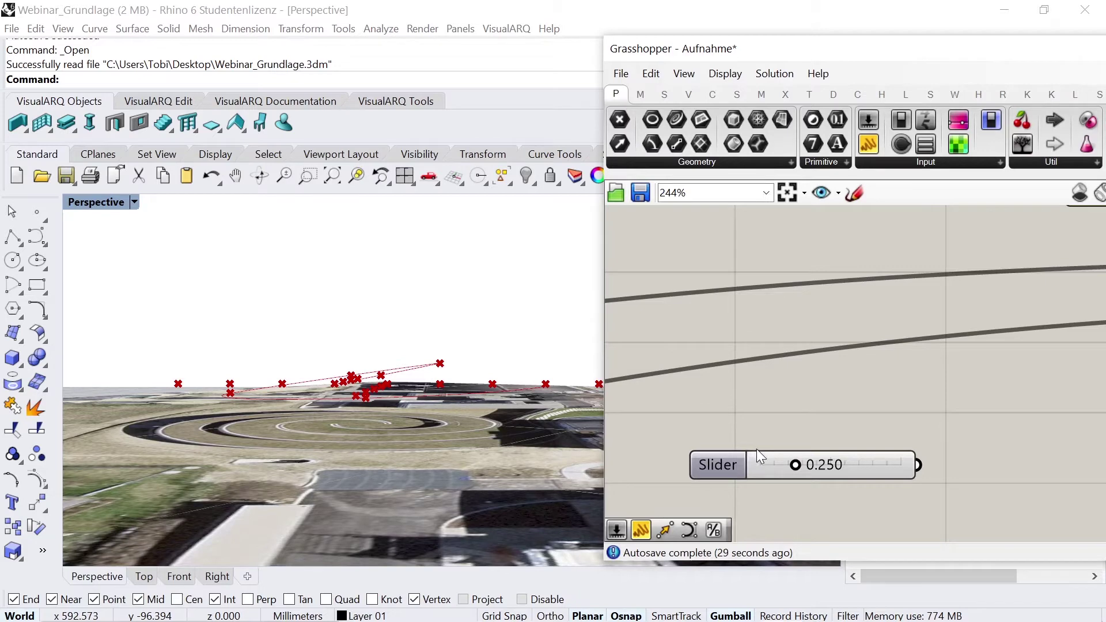
double_click(809, 466)
type("0.8")
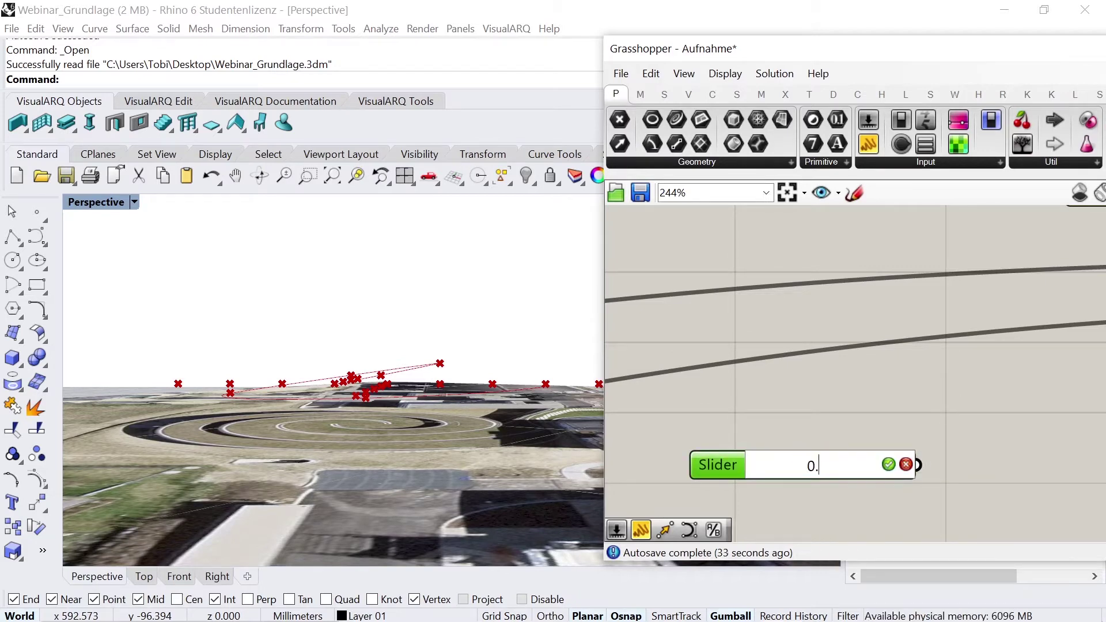
type("76")
key("Return")
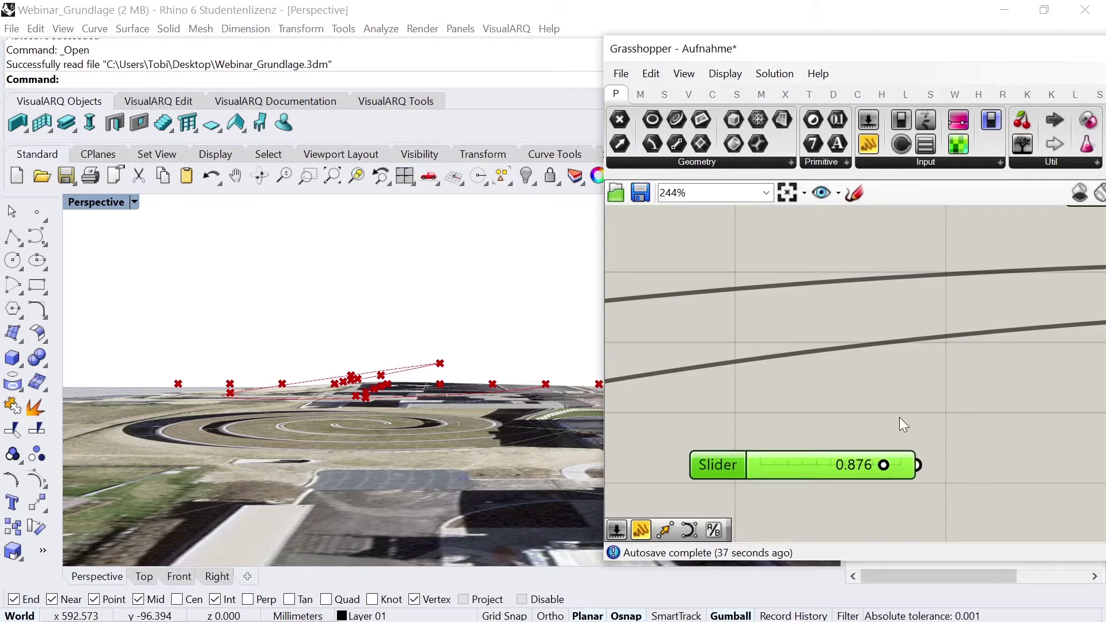
left_click(887, 407)
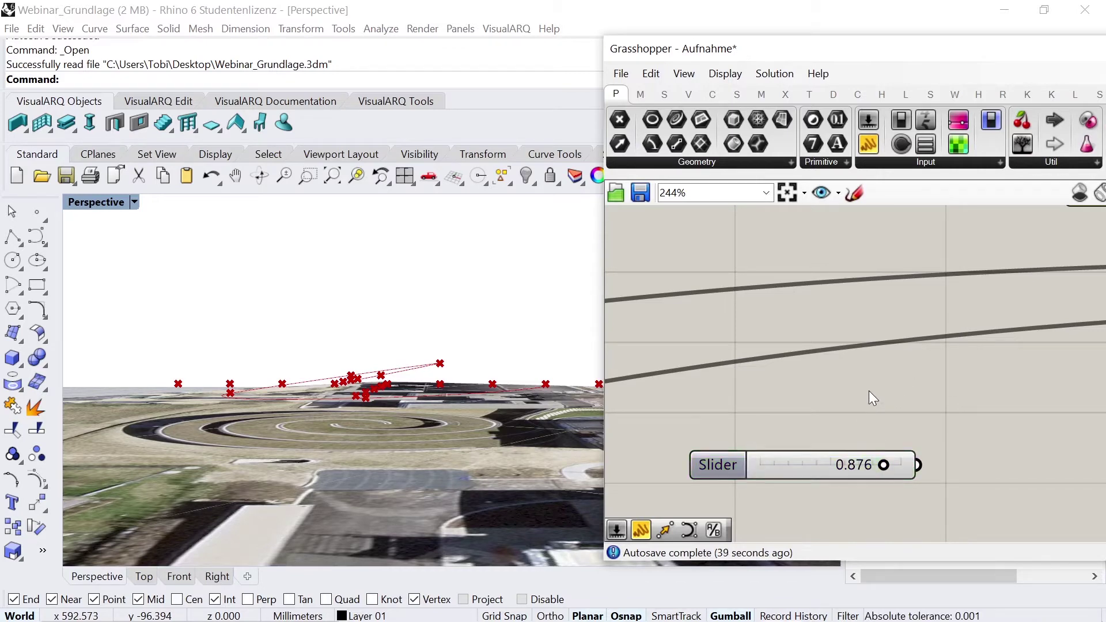
scroll(811, 378, "down", 5)
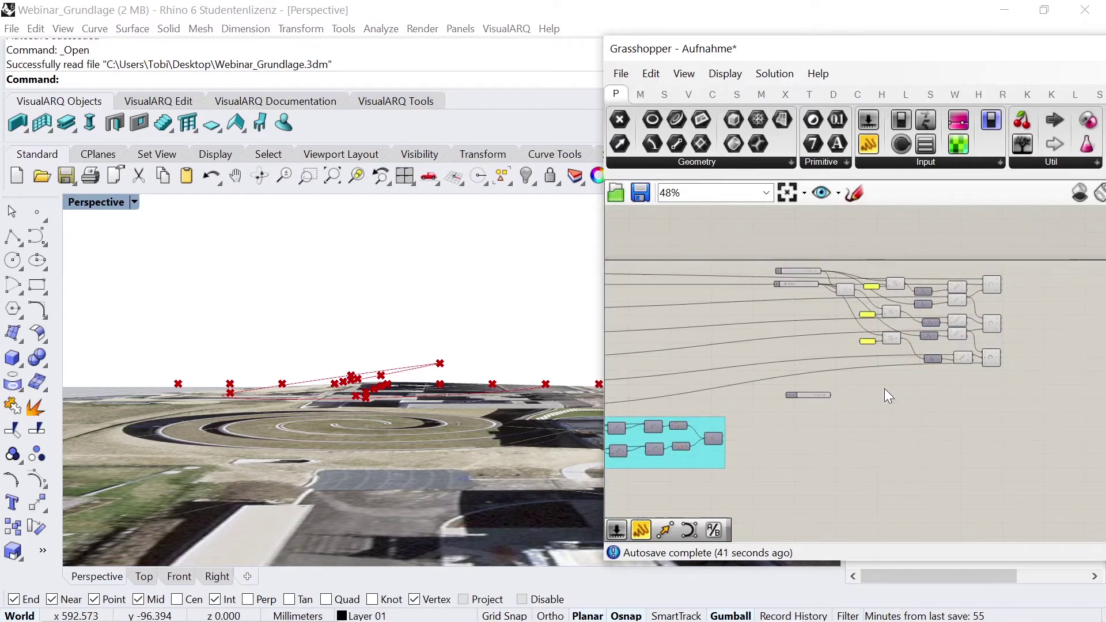
left_click(713, 94)
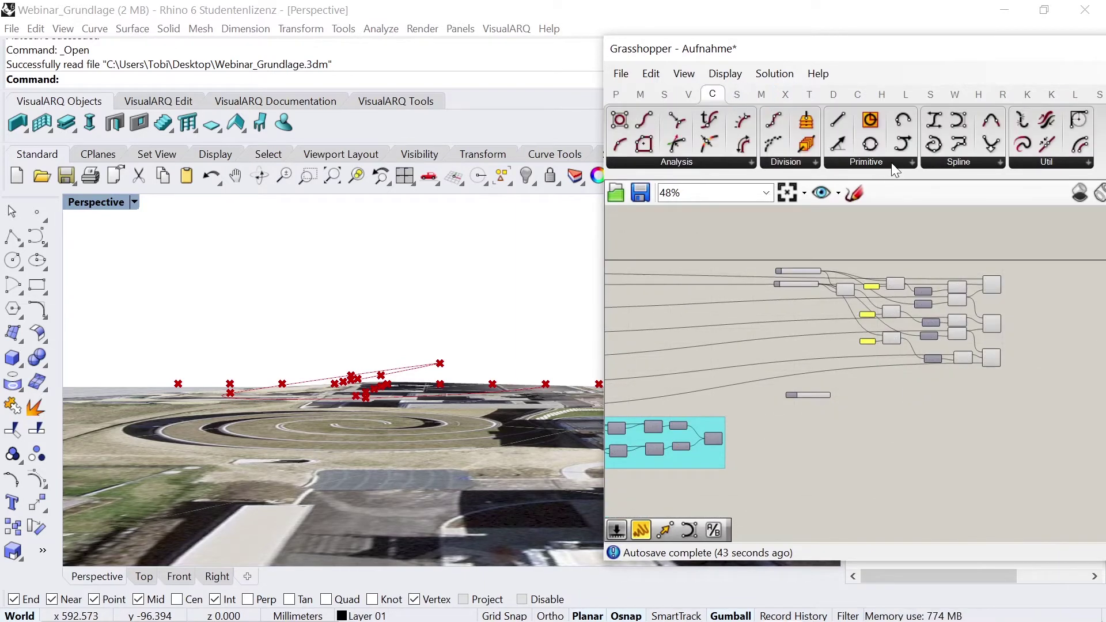
Place a fourth 3-point arc on the canvas
left_click(895, 162)
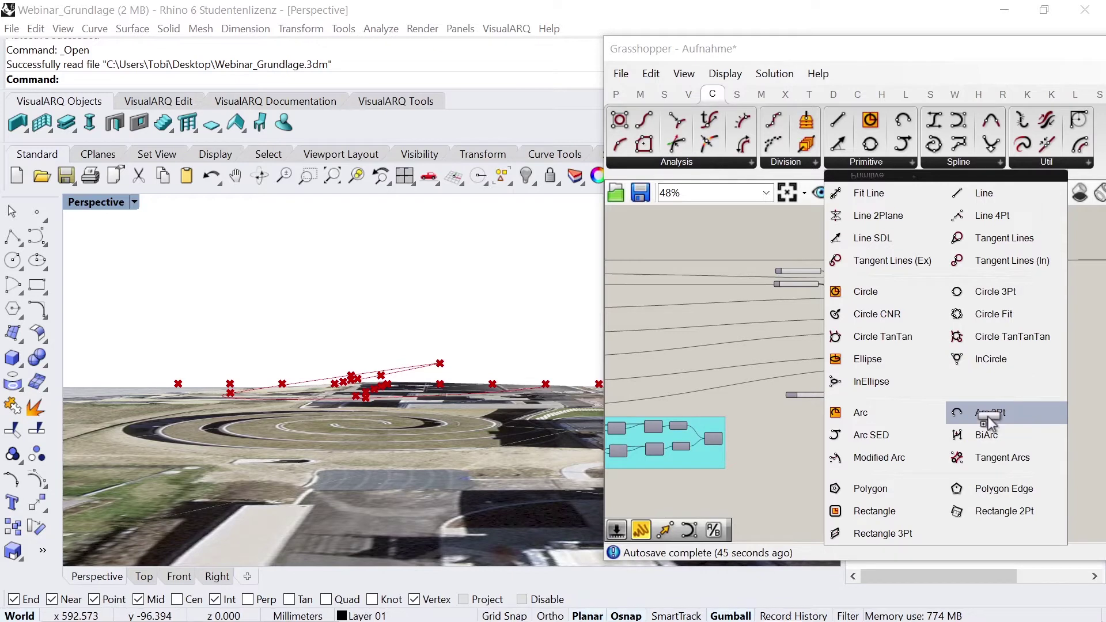
left_click(989, 431)
left_click(872, 410)
scroll(871, 413, "up", 4)
scroll(871, 414, "up", 3)
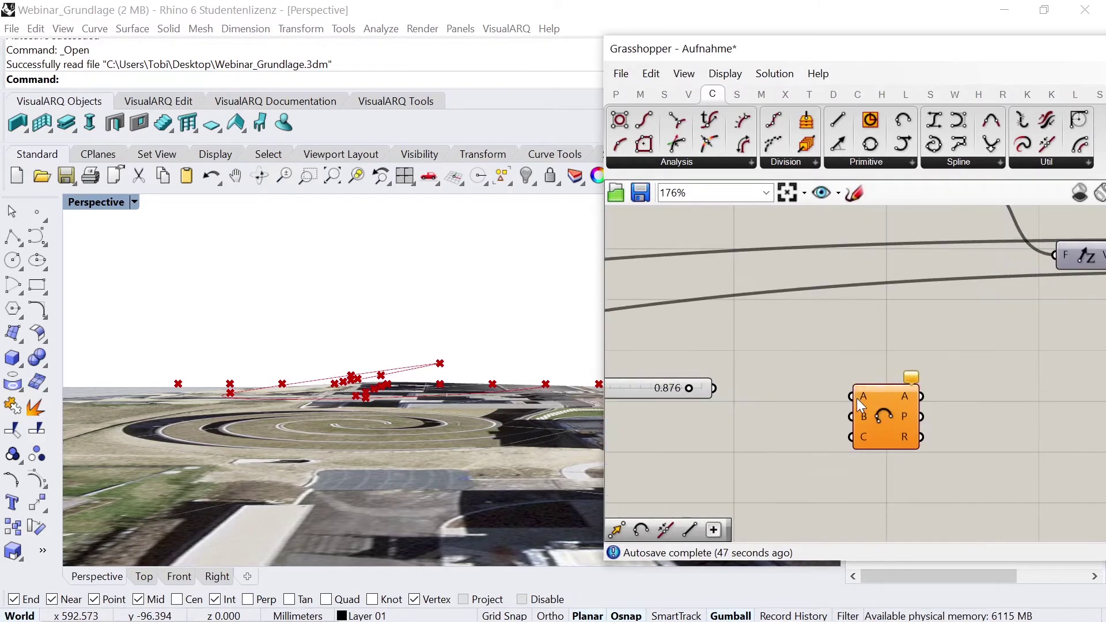
scroll(953, 362, "down", 4)
scroll(956, 366, "down", 3)
scroll(958, 364, "down", 3)
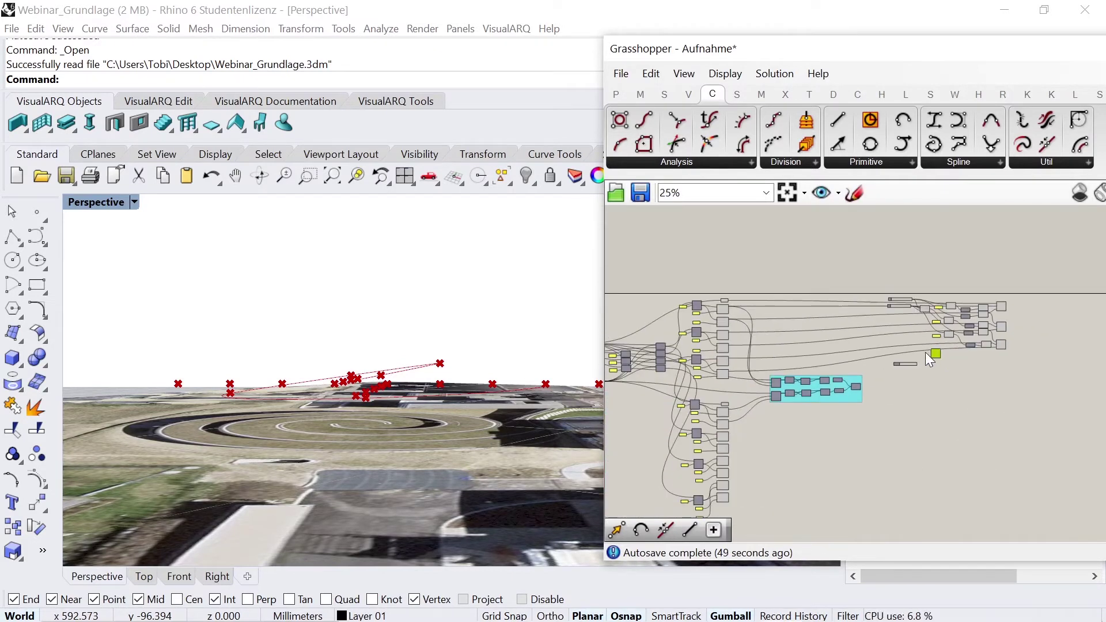
scroll(779, 359, "up", 1)
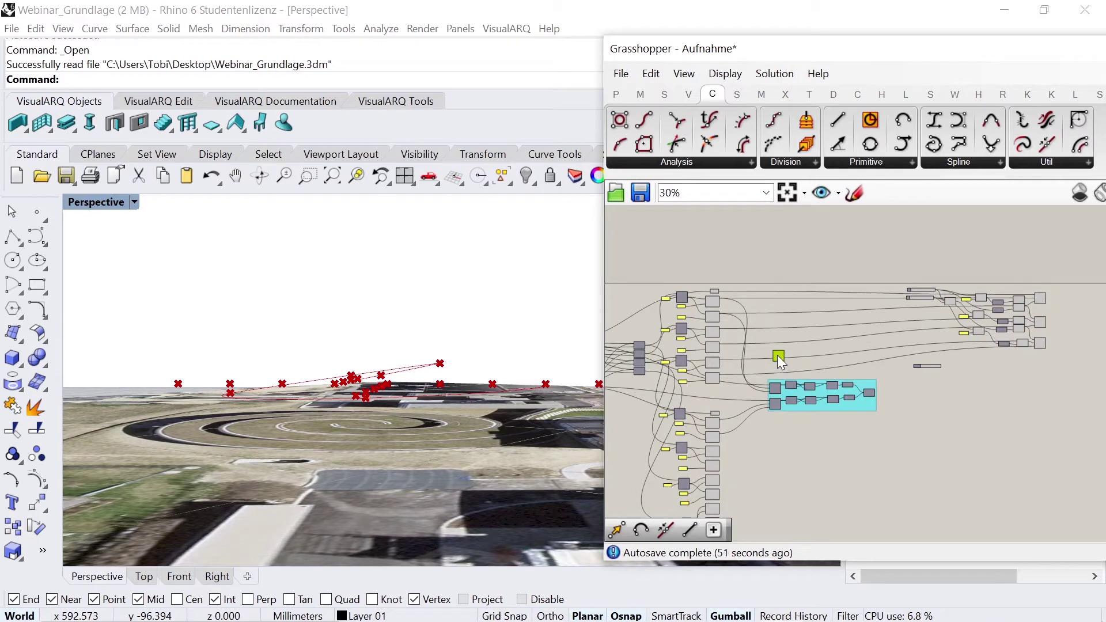
scroll(776, 353, "up", 2)
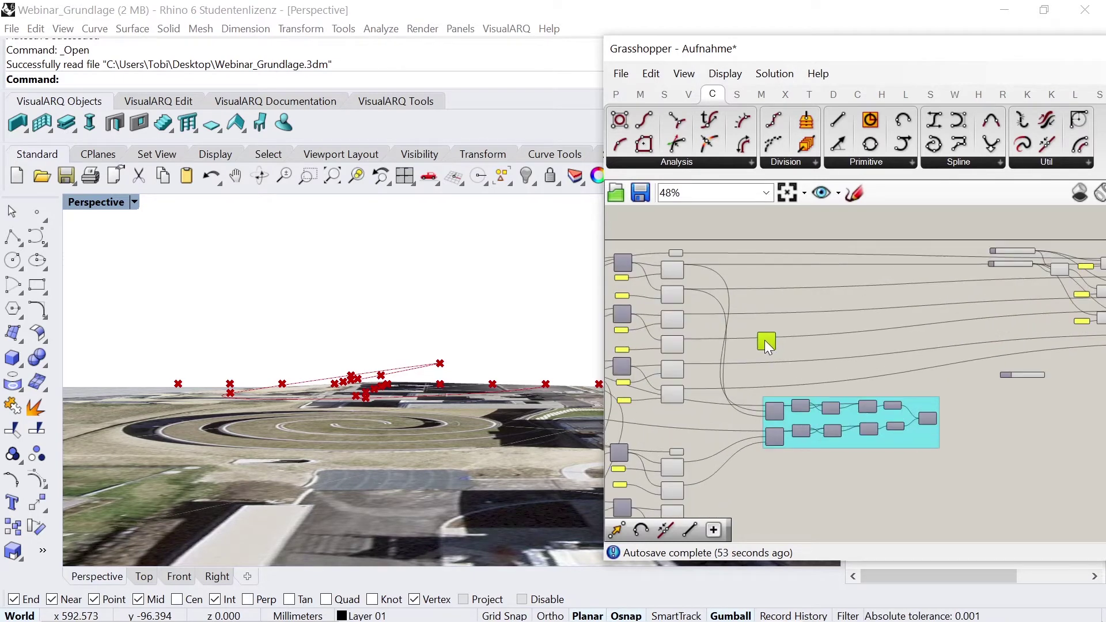
Preview the curve evaluation from above the spiral and move the Arc to open canvas space
left_click(672, 292)
mouse_move(421, 322)
right_mouse_down()
mouse_move(414, 397)
mouse_move(358, 424)
right_mouse_up()
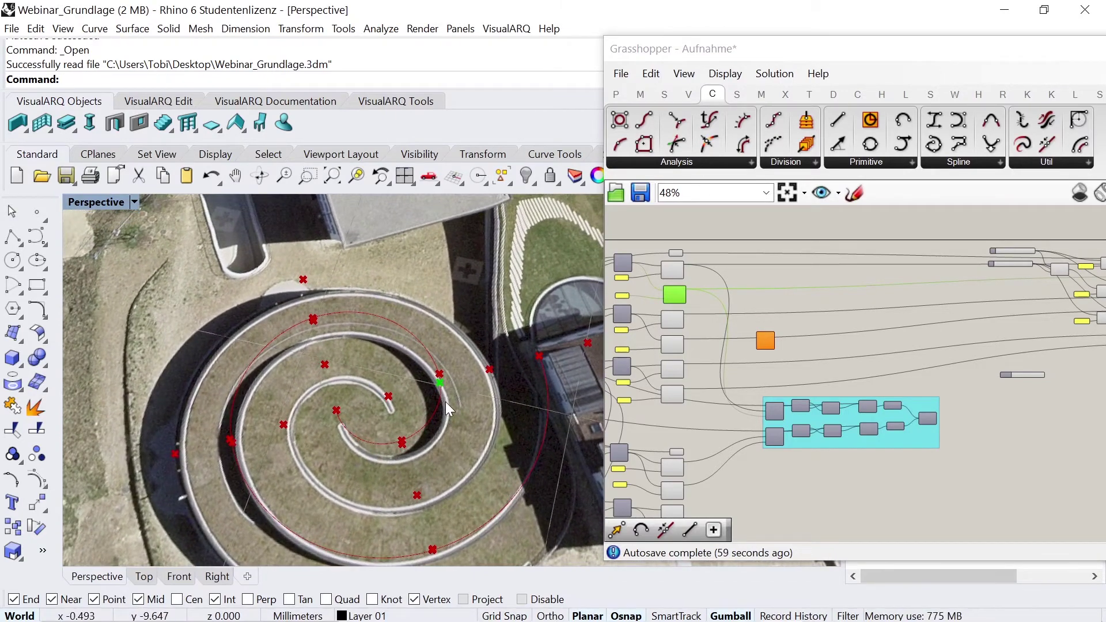
scroll(708, 303, "up", 3)
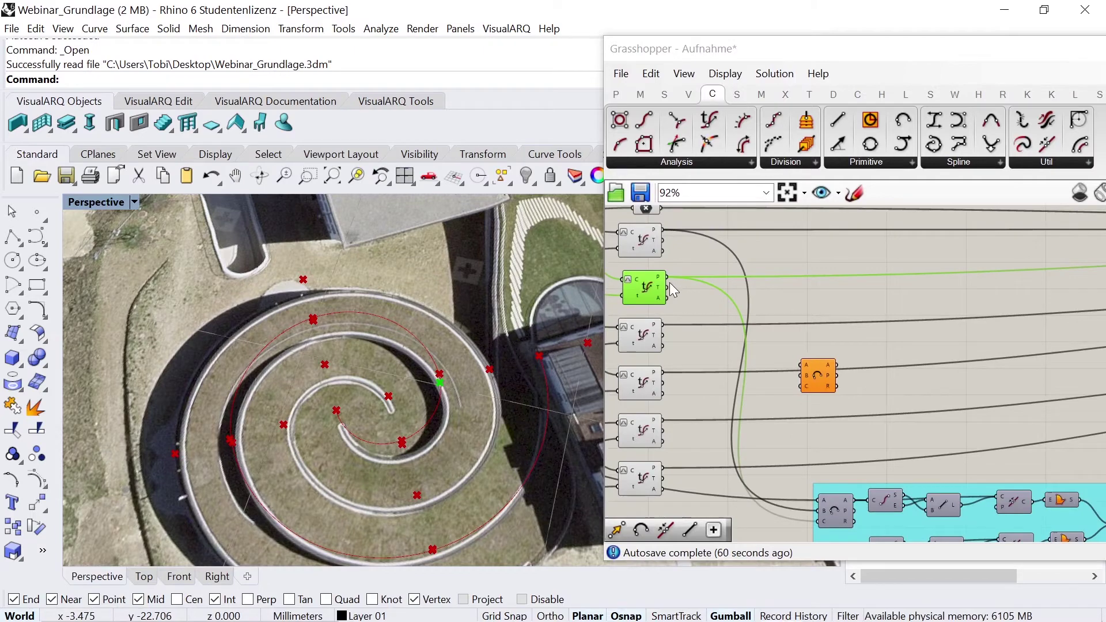
left_click_drag(820, 381, 950, 364)
scroll(714, 334, "down", 4)
scroll(953, 373, "up", 3)
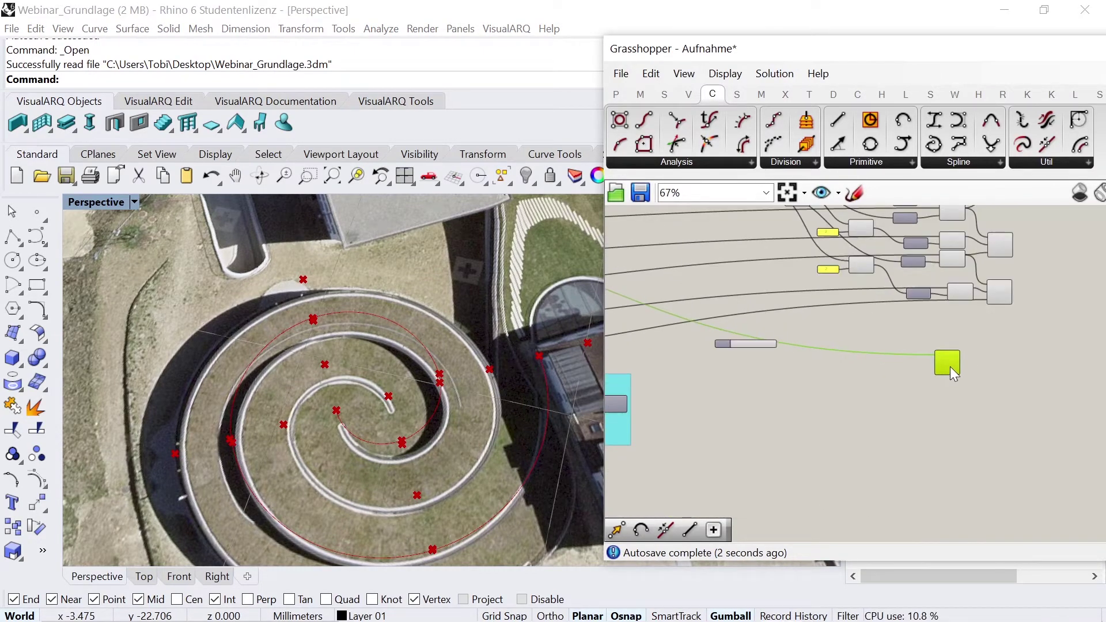
left_click(920, 419)
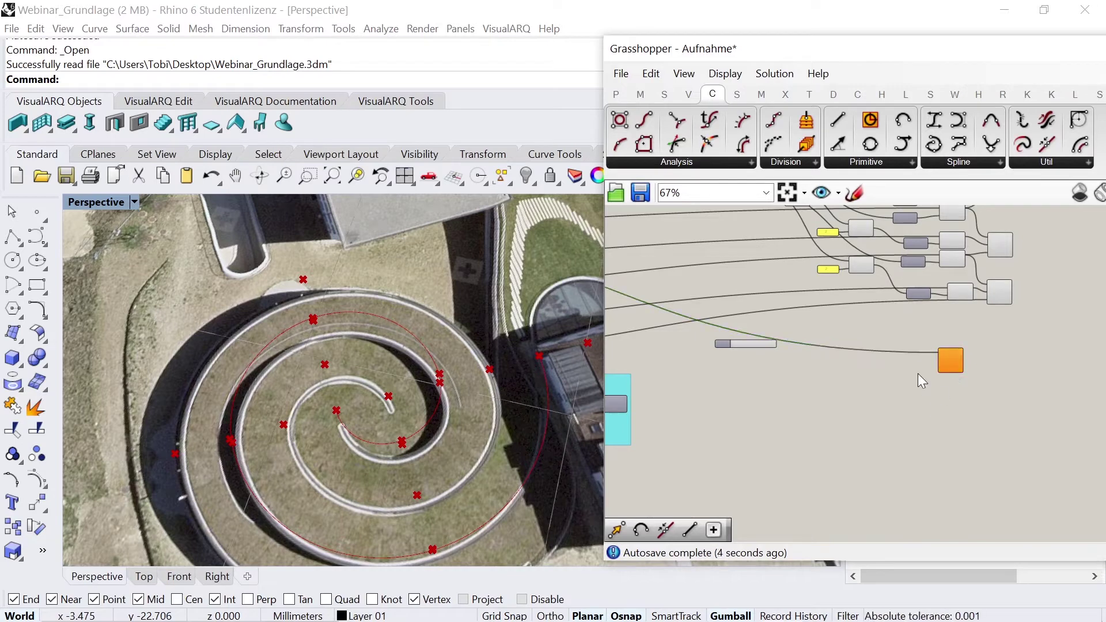
Add a Move component beside the Arc
left_click(809, 95)
mouse_move(774, 144)
left_mouse_down()
mouse_move(796, 268)
mouse_move(890, 380)
left_mouse_up()
scroll(890, 380, "up", 2)
scroll(890, 380, "up", 3)
left_click(691, 96)
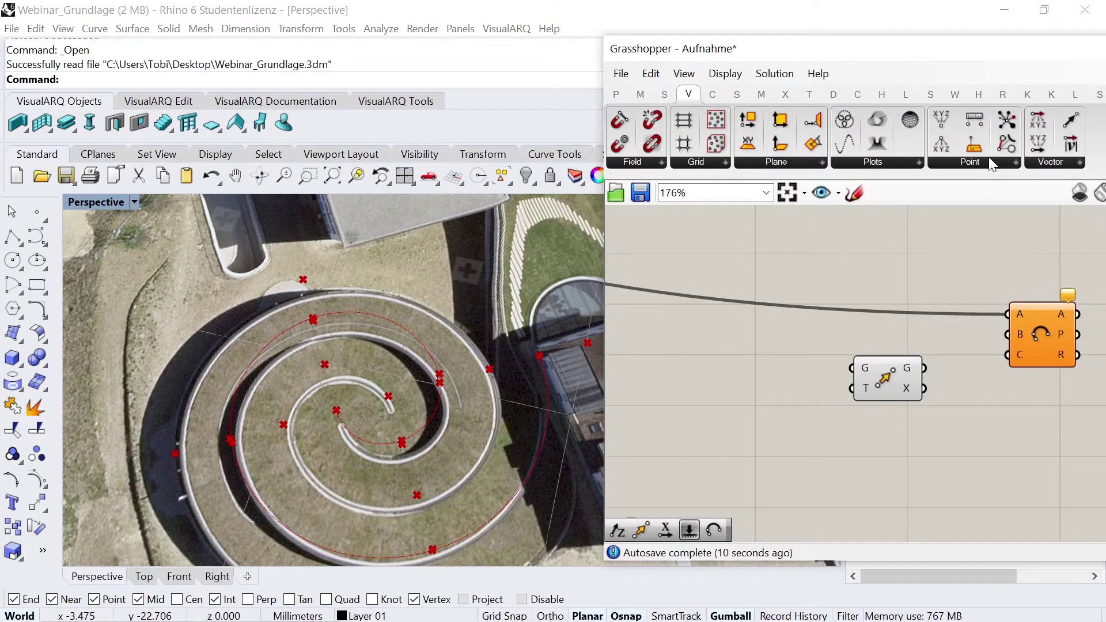
Add a Unit Z vector left of the Move and feed the moved point into Arc input B
left_click(1049, 162)
mouse_move(1043, 312)
left_mouse_down()
mouse_move(1035, 326)
mouse_move(766, 387)
mouse_move(867, 390)
left_mouse_up()
left_click_drag(925, 368, 1000, 341)
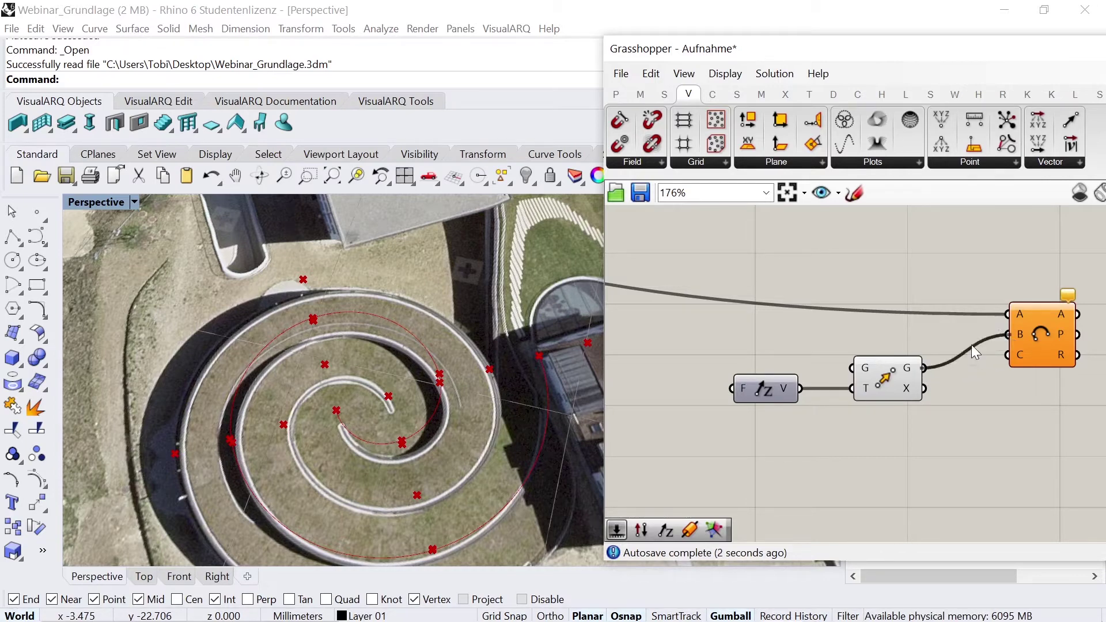
Duplicate the Unit Z and Move pair below, wire the copy into Arc input C, and tidy up
left_click_drag(920, 430, 793, 334)
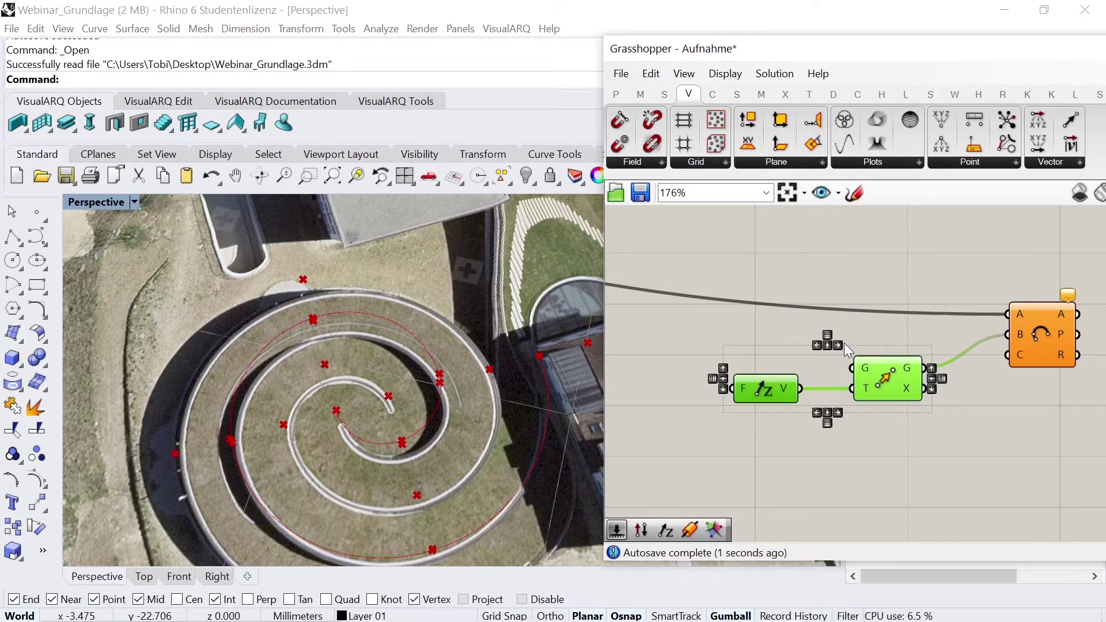
mouse_move(864, 370)
left_mouse_down("alt")
mouse_move(872, 419)
mouse_move(1007, 355)
left_mouse_up("alt")
left_click_drag(956, 458, 715, 346)
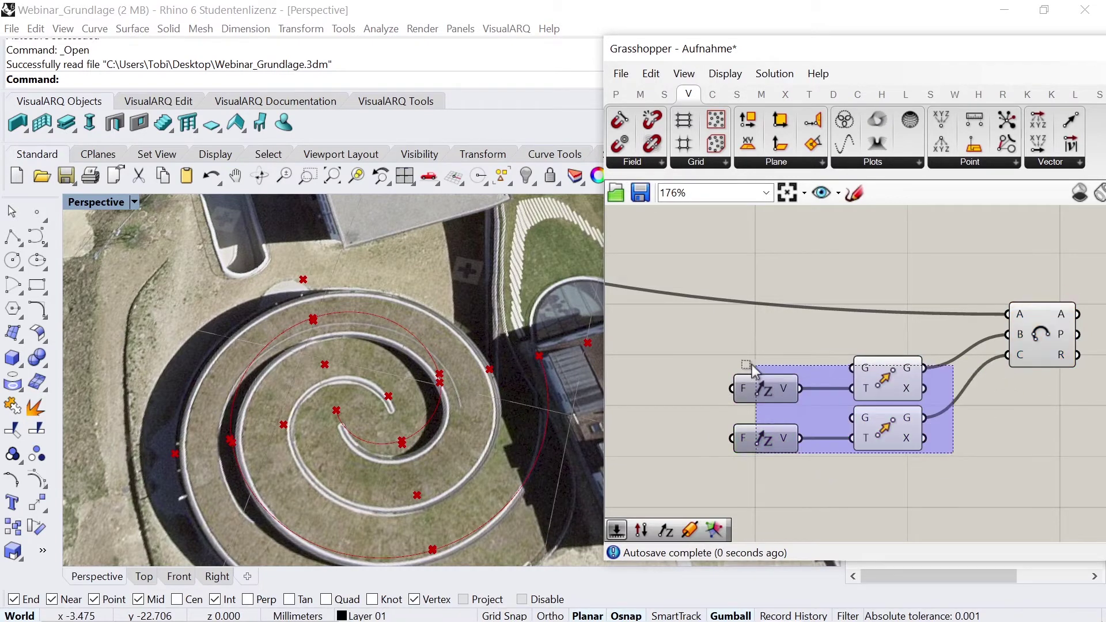
left_click_drag(877, 385, 884, 345)
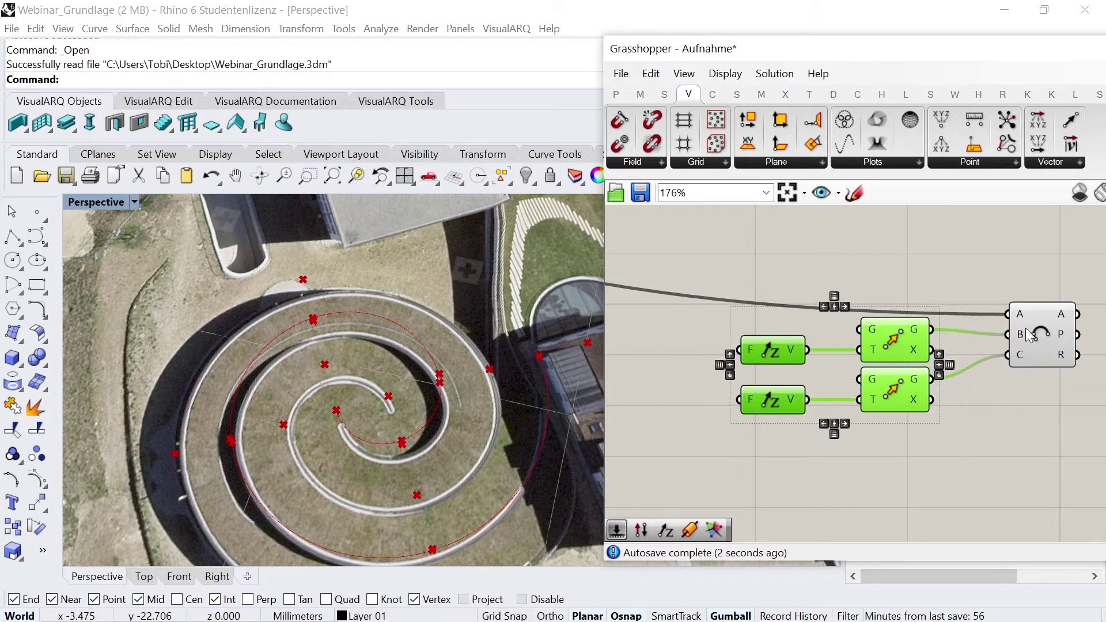
left_click(979, 418)
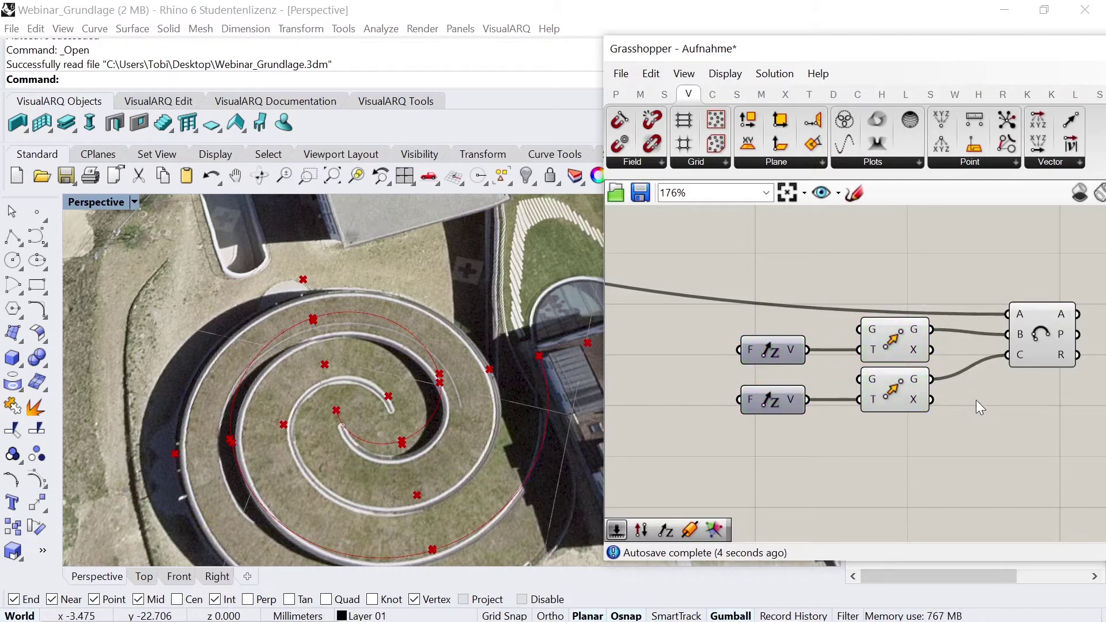
right_click_drag(943, 394, 1098, 447)
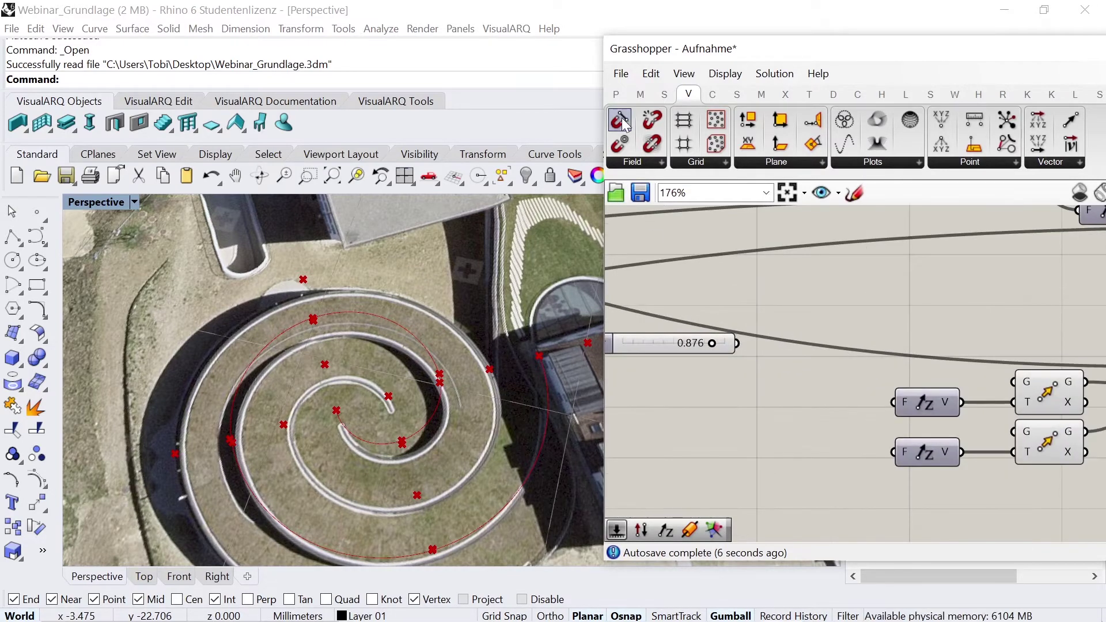
Move the Division component and its 2 panel lower on the canvas
left_click(643, 97)
scroll(811, 386, "down", 3)
scroll(820, 385, "down", 5)
scroll(821, 385, "up", 1)
scroll(813, 302, "up", 4)
left_click(932, 279)
left_click(894, 291, "shift")
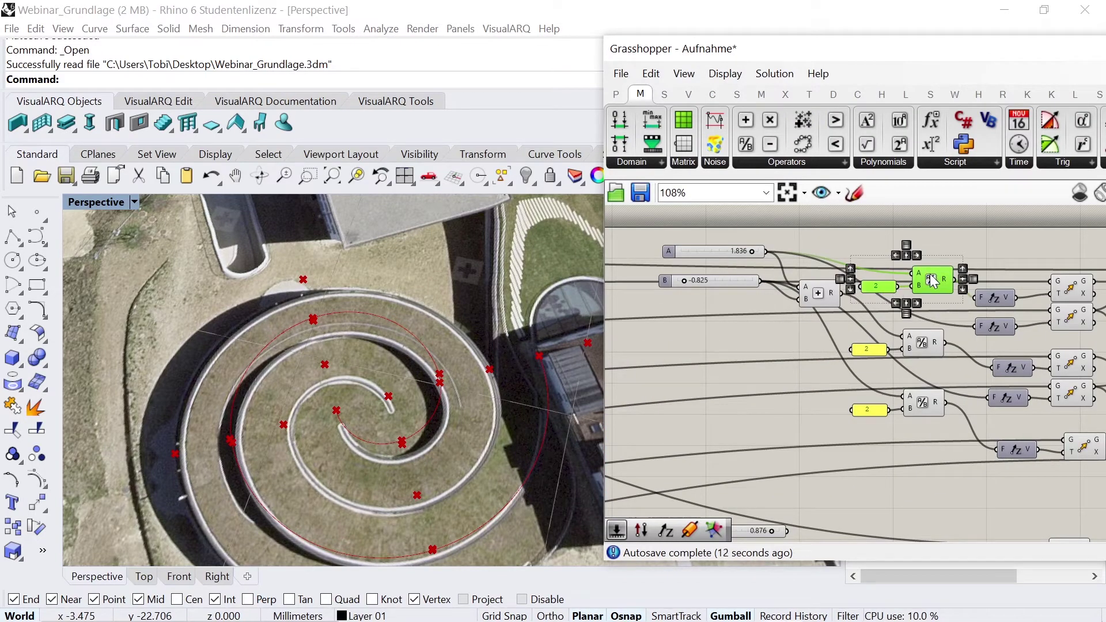
left_click_drag(932, 281, 893, 355)
scroll(893, 354, "down", 4)
scroll(861, 443, "up", 5)
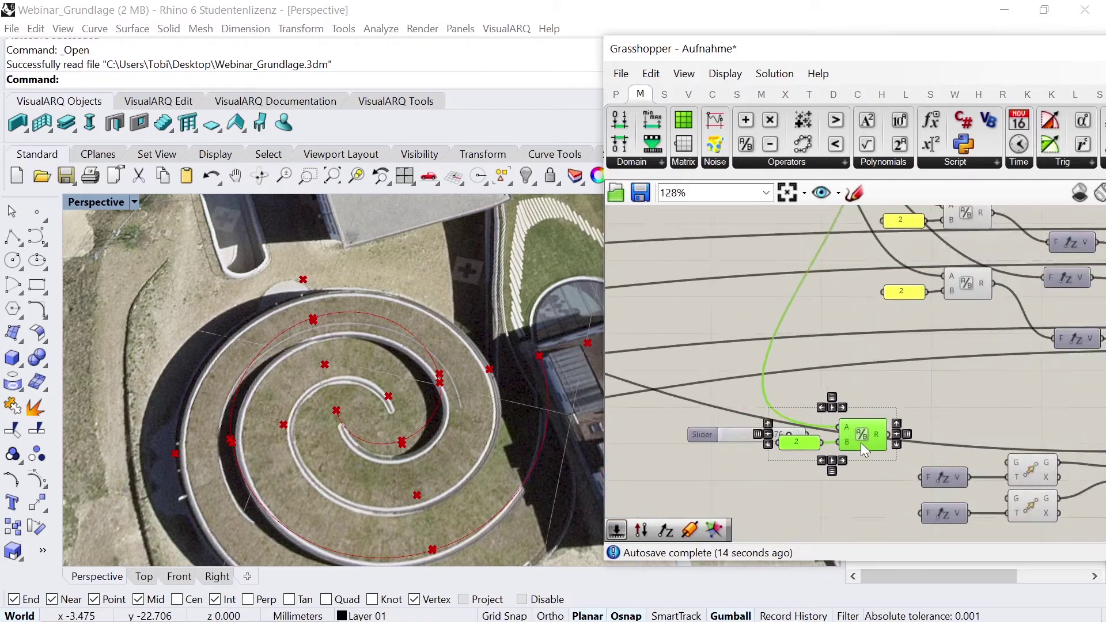
scroll(861, 442, "up", 1)
left_click(821, 421)
Wire the 0.876 slider into Division A and its result into both Unit Z inputs
left_click_drag(841, 445, 774, 459)
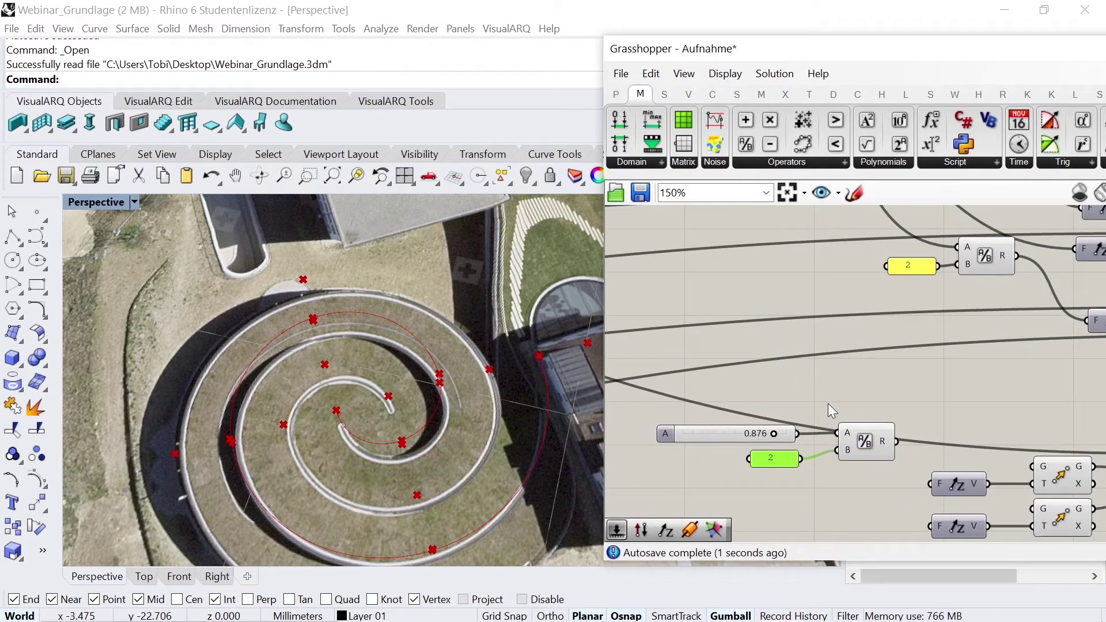
scroll(827, 402, "down", 1)
scroll(828, 403, "down", 1)
scroll(827, 403, "down", 1)
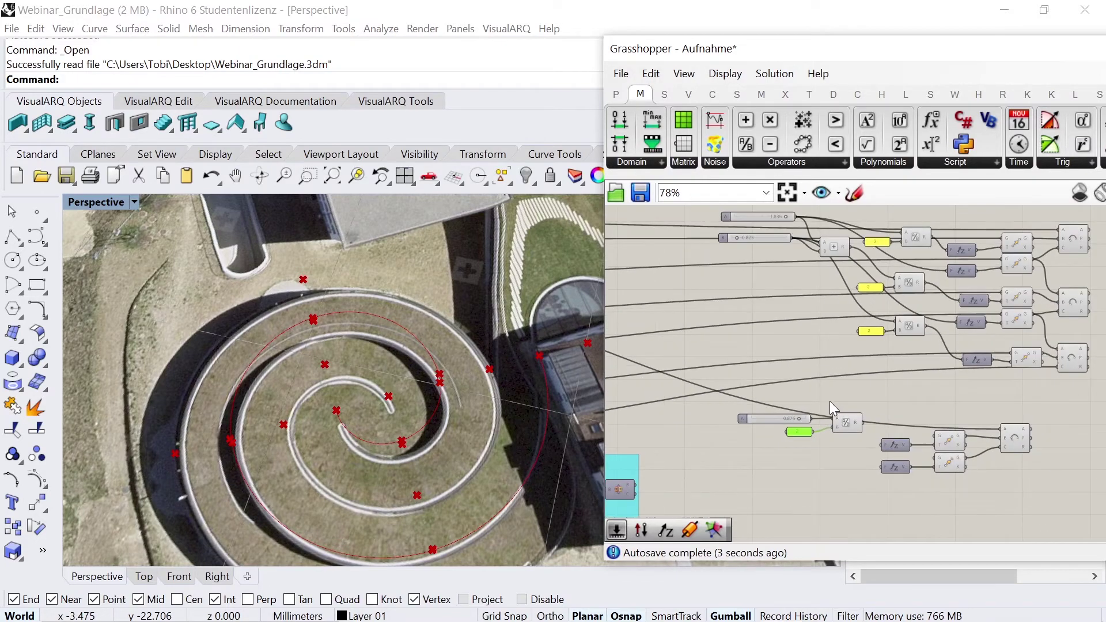
scroll(830, 401, "up", 3)
left_click_drag(811, 420, 863, 461)
left_click_drag(827, 376, 864, 419)
scroll(885, 351, "down", 2)
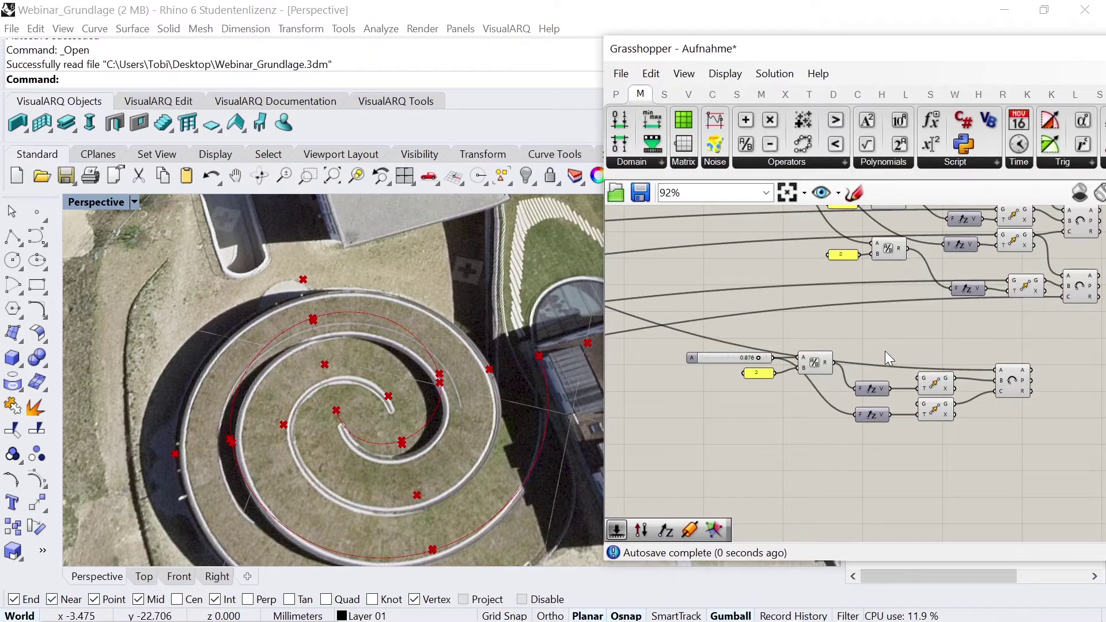
scroll(1029, 385, "up", 2)
Preview the fourth arc and orbit the model to an oblique view
left_click(1029, 386)
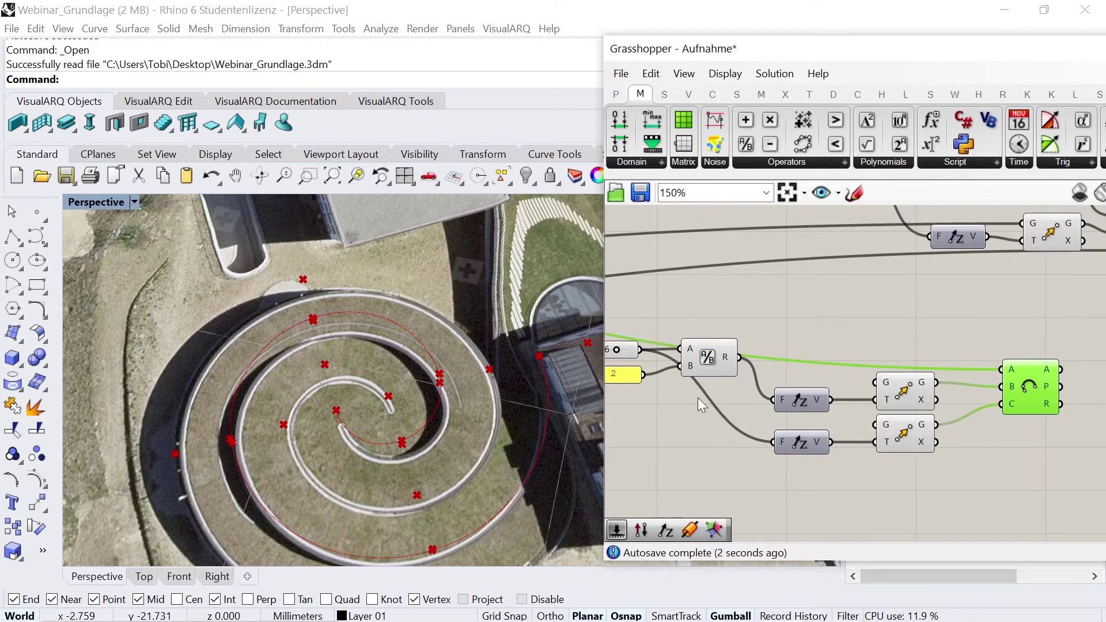
right_click_drag(595, 381, 548, 267)
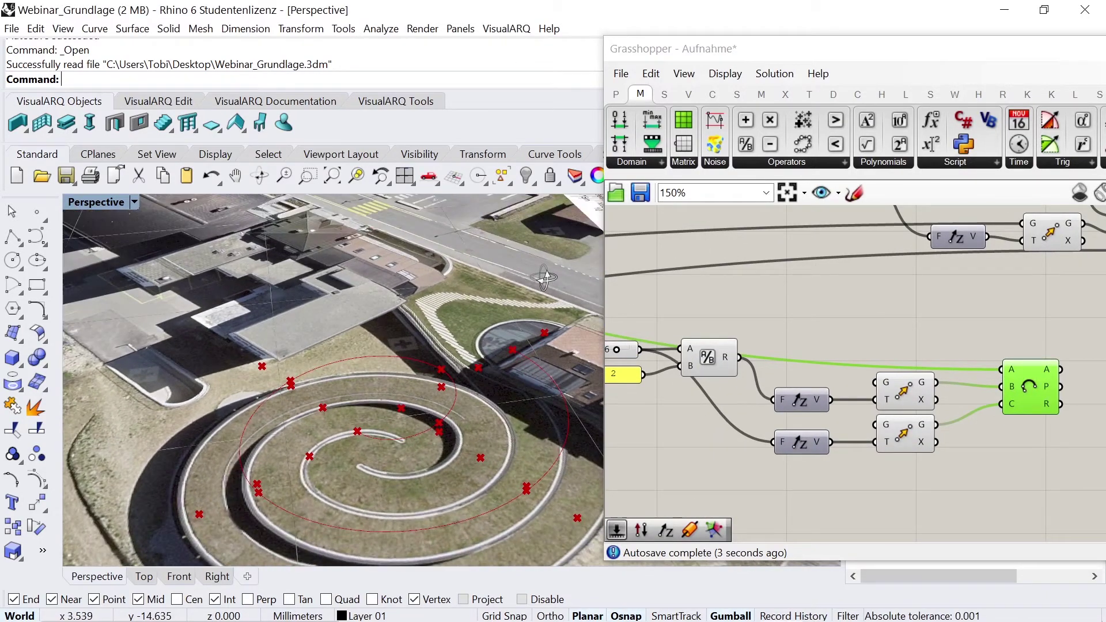
scroll(930, 329, "down", 3)
scroll(938, 334, "up", 1)
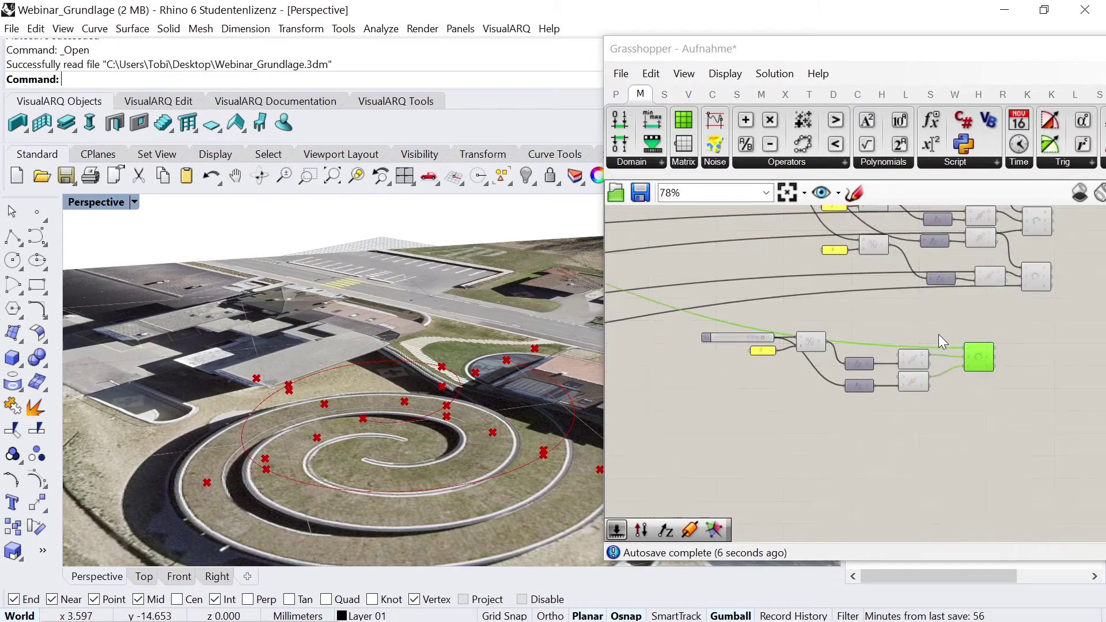
scroll(938, 334, "up", 2)
scroll(922, 356, "down", 3)
scroll(922, 357, "down", 1)
scroll(910, 348, "down", 2)
scroll(691, 322, "up", 4)
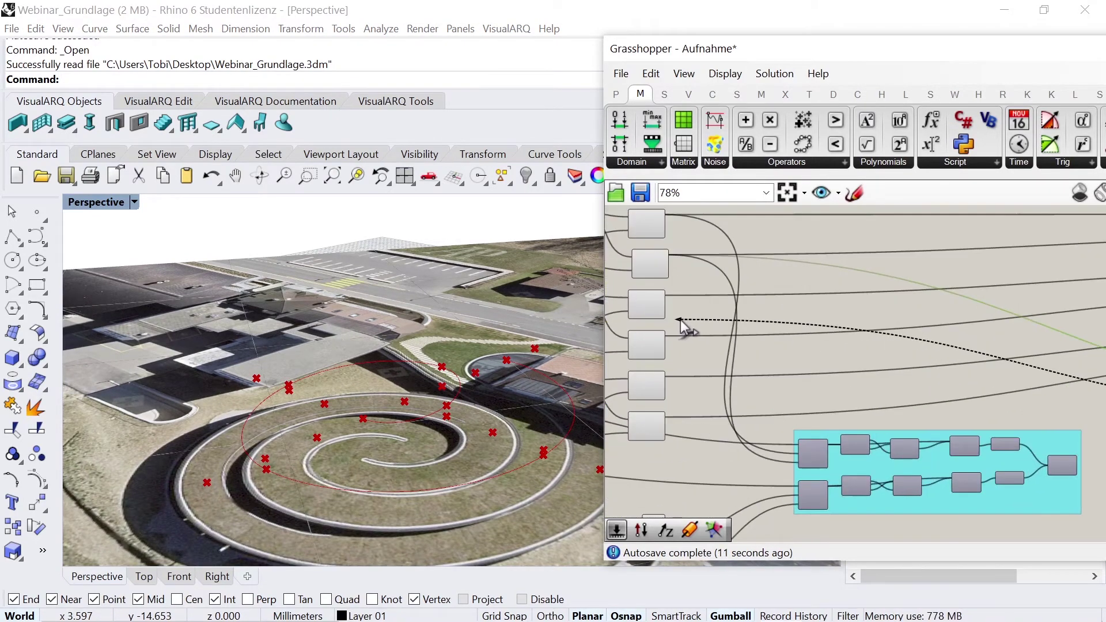
Use a spiral ramp point as the Move's base geometry and view the new arc
left_click_drag(667, 303, 671, 341)
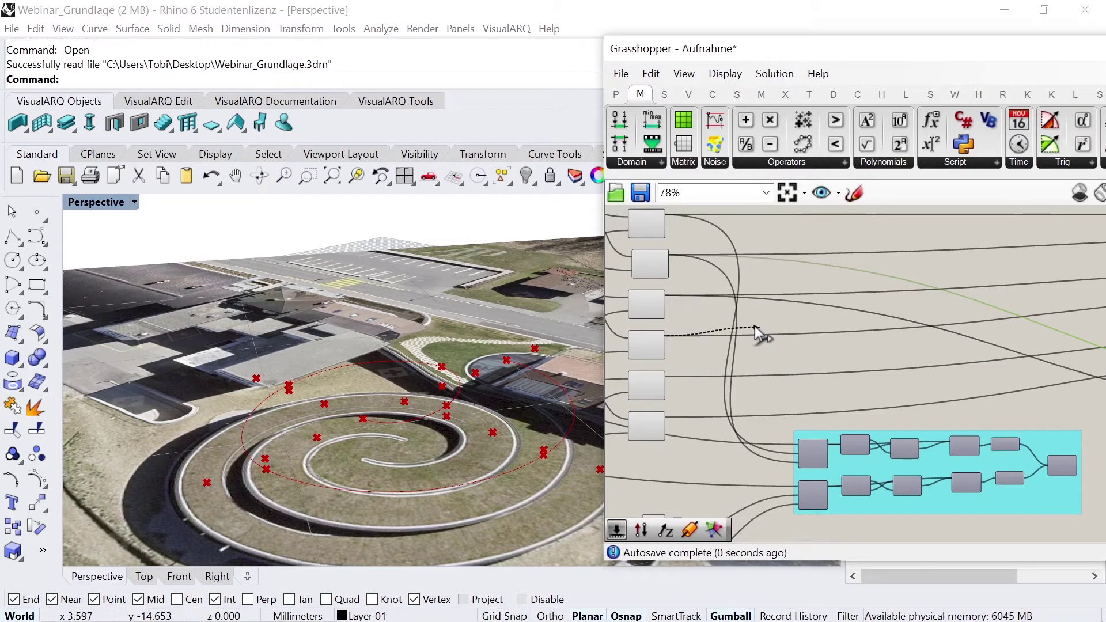
scroll(701, 308, "down", 3)
scroll(911, 331, "up", 1)
scroll(916, 351, "up", 3)
left_click_drag(930, 378, 926, 372)
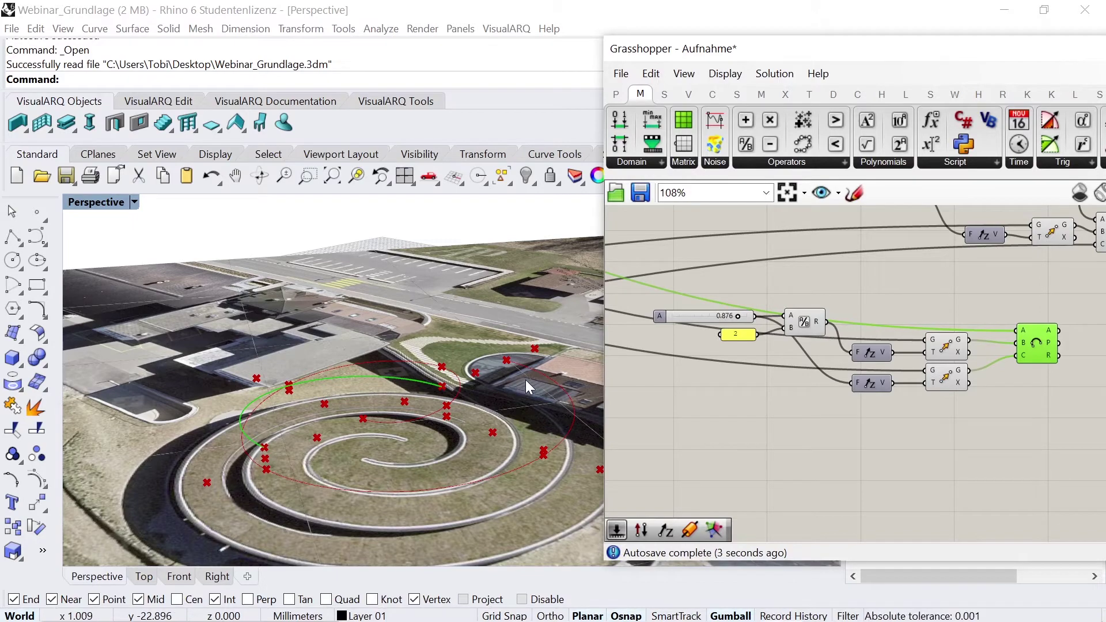
scroll(460, 383, "down", 3)
scroll(1048, 351, "up", 3)
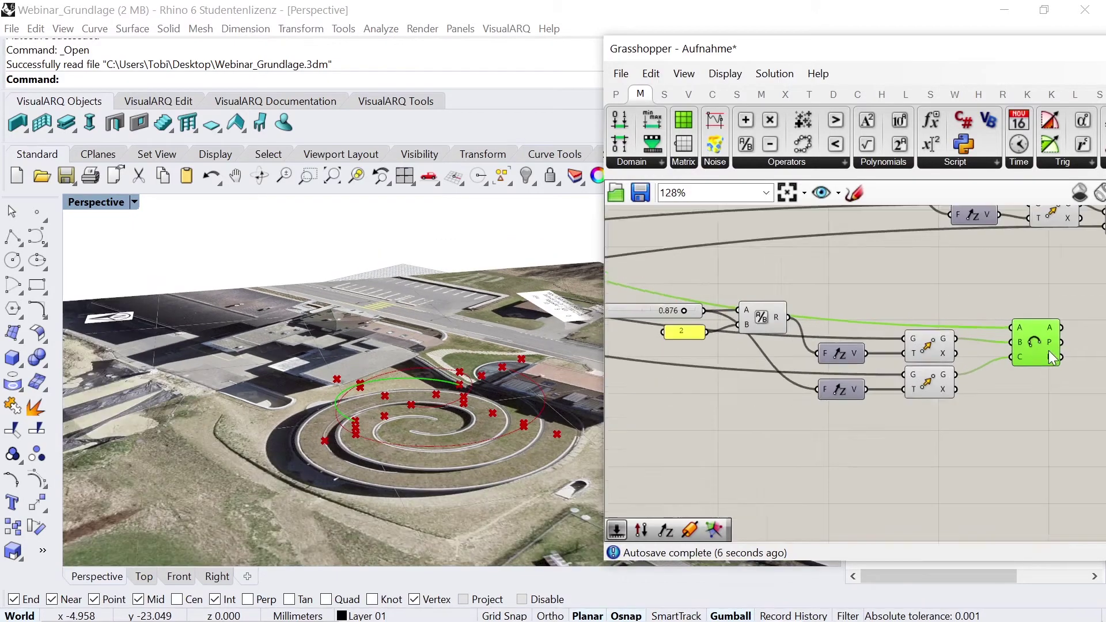
scroll(1025, 346, "down", 1)
right_click_drag(402, 478, 369, 461)
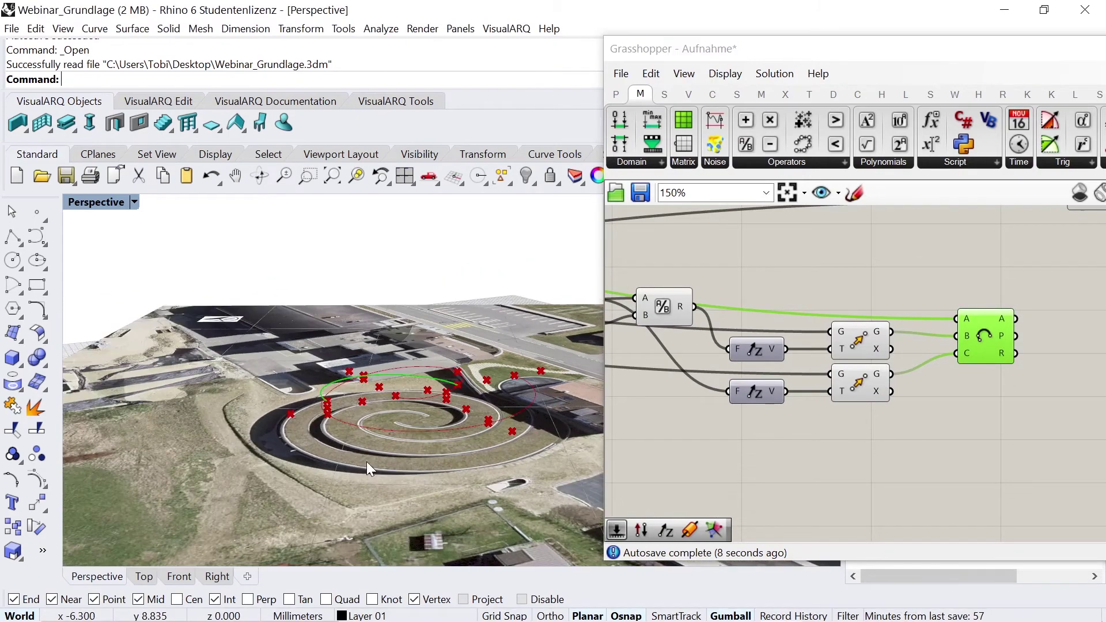
Add an Arc 3Pt component below and feed the lower moved point into its A input
left_click(705, 99)
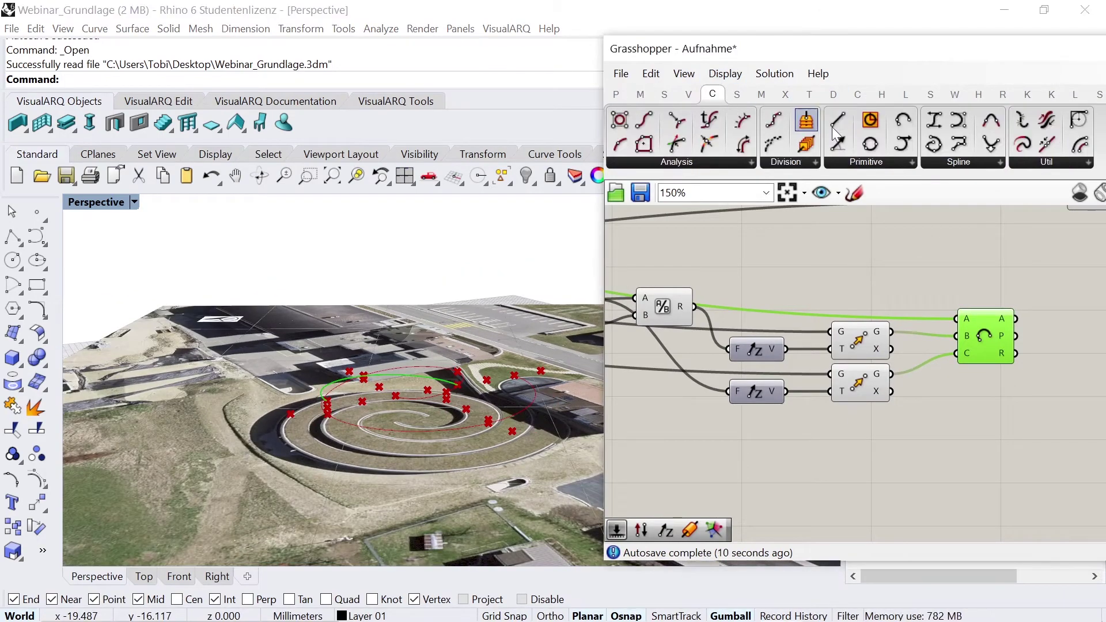
left_click(903, 163)
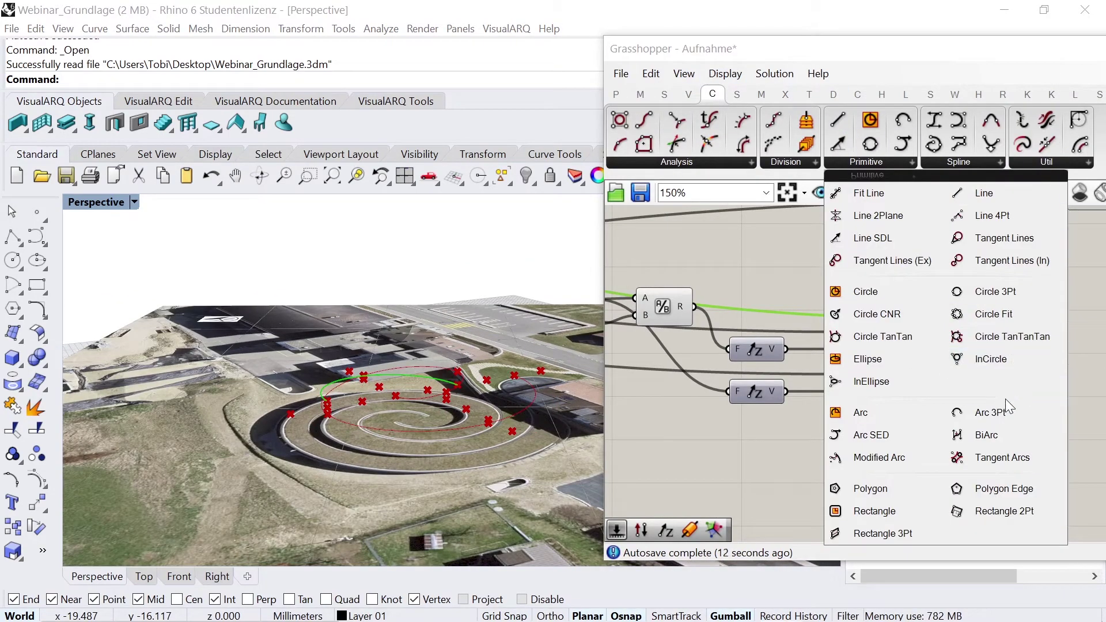
left_click(995, 420)
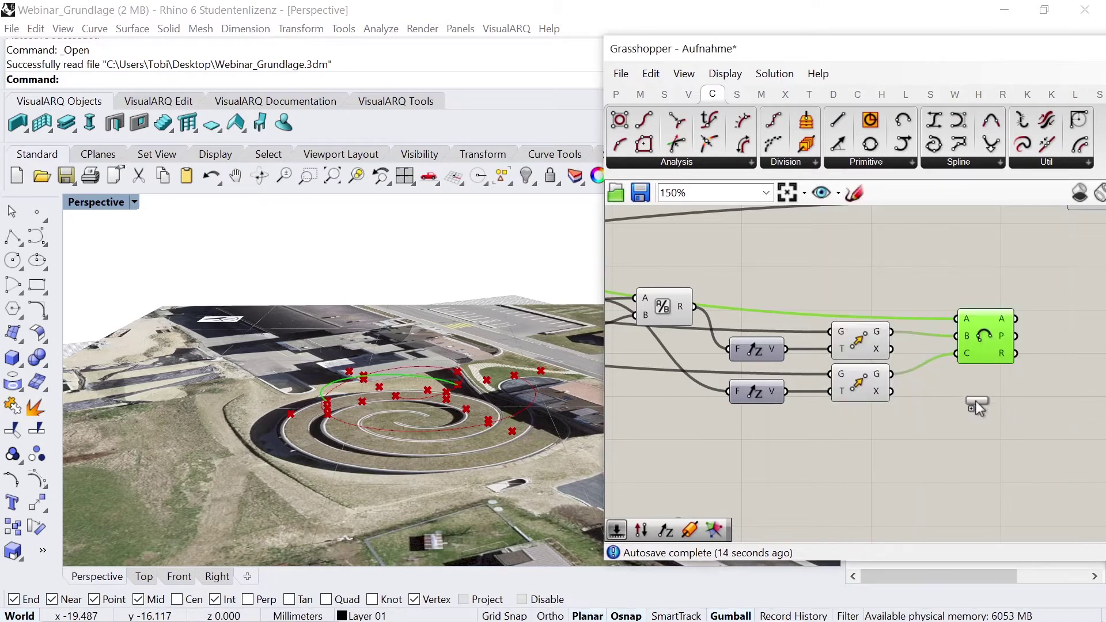
left_click_drag(890, 373, 956, 397)
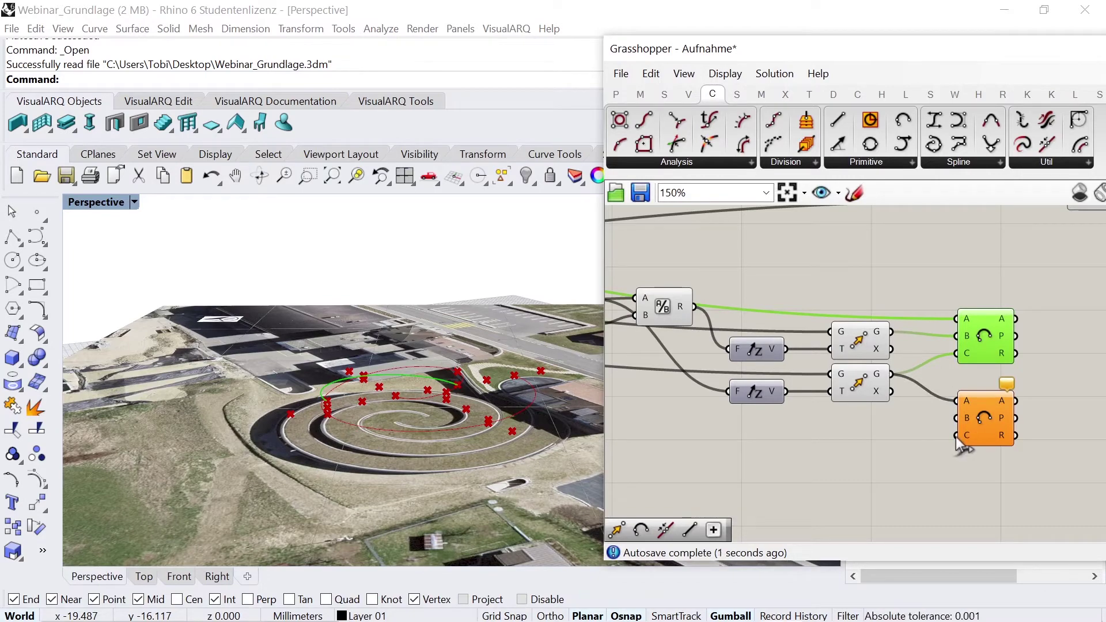
Connect the lower arc's C input to the P output of a spiral Evaluate Curve
scroll(960, 441, "down", 3)
scroll(971, 424, "down", 2)
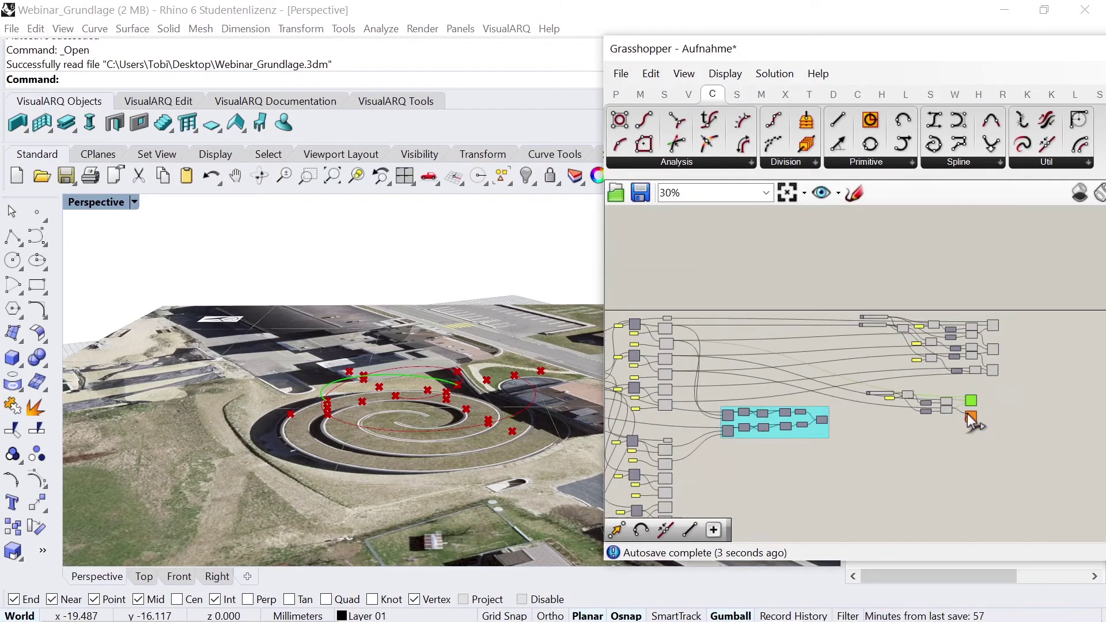
left_click_drag(972, 423, 728, 390)
scroll(677, 414, "up", 2)
scroll(675, 410, "up", 3)
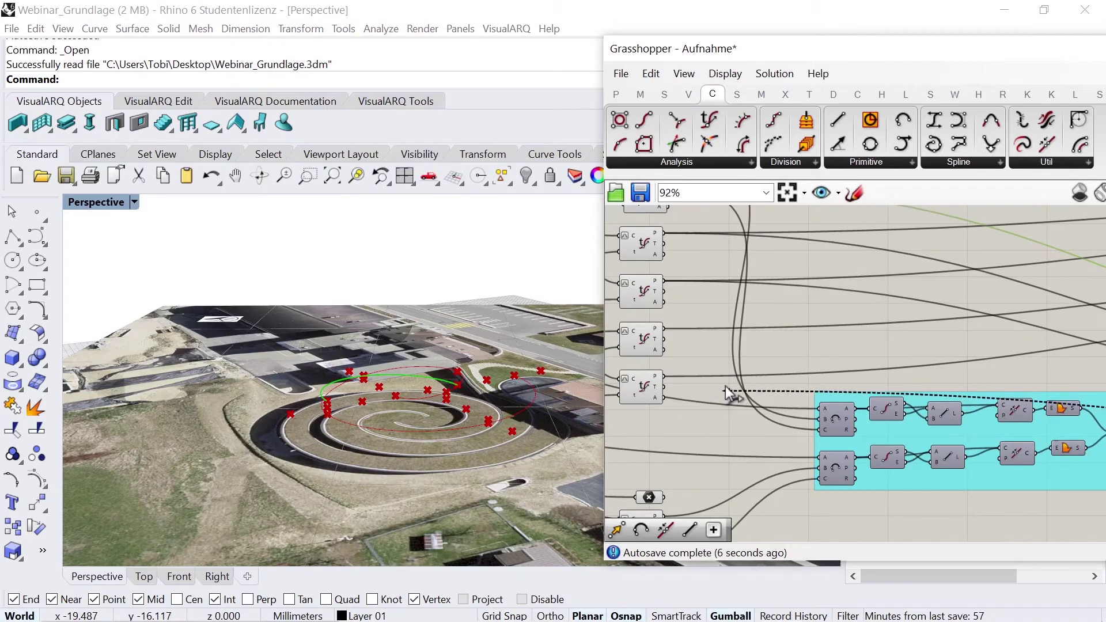
scroll(678, 382, "up", 2)
left_click_drag(729, 391, 650, 374)
scroll(662, 351, "down", 4)
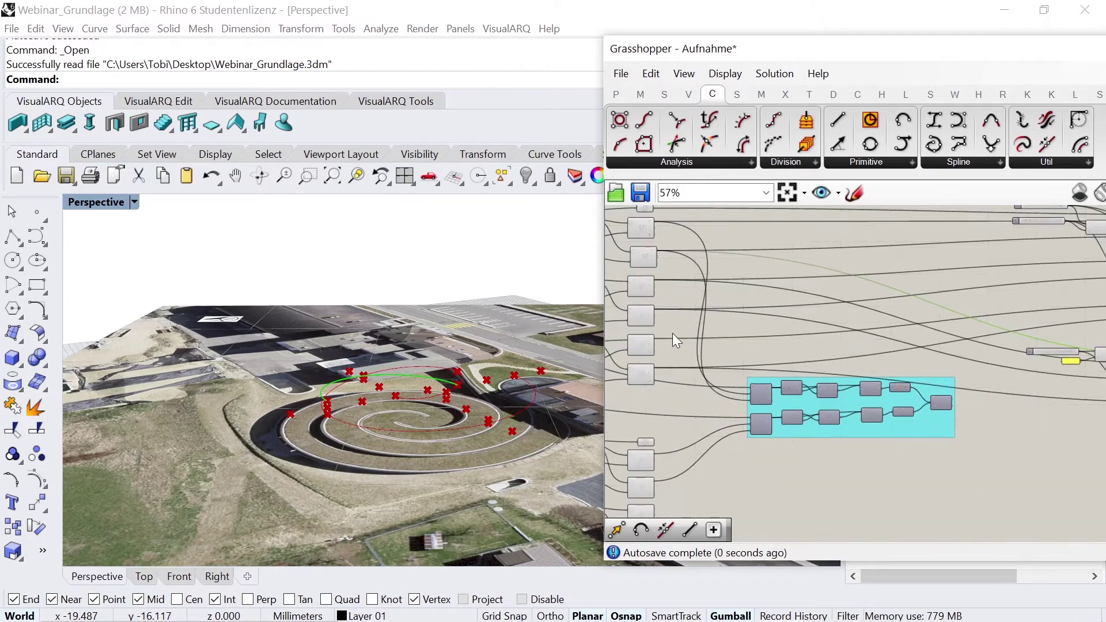
scroll(686, 333, "down", 2)
scroll(853, 357, "up", 1)
scroll(1012, 383, "up", 2)
scroll(931, 334, "up", 2)
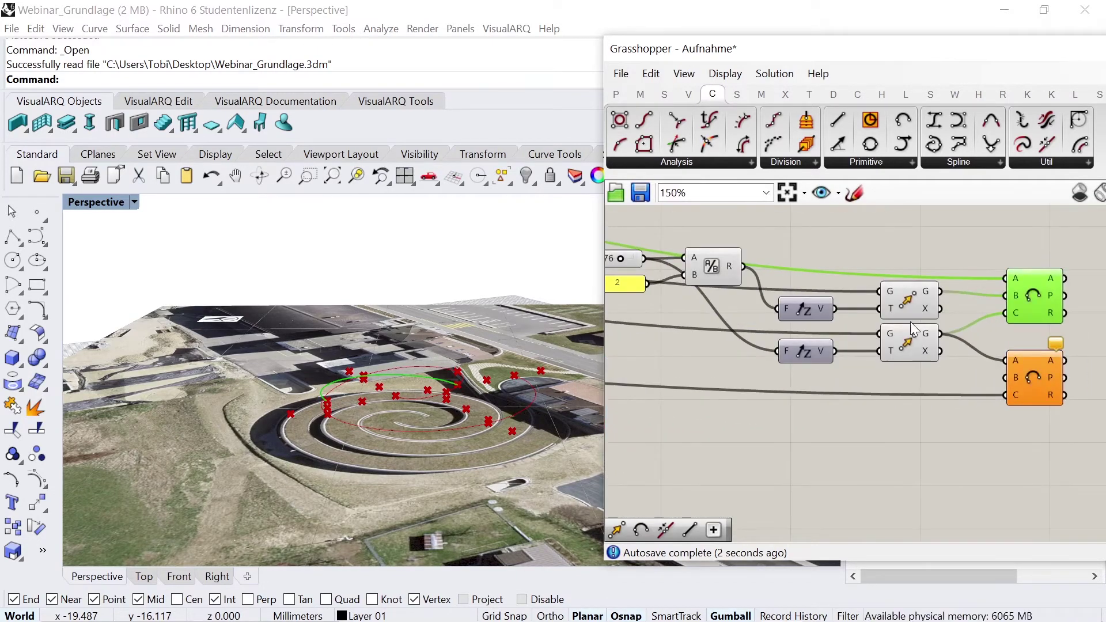
Insert a Move on the lower arc's point wire with a new Unit Z vector beside it
left_click(807, 94)
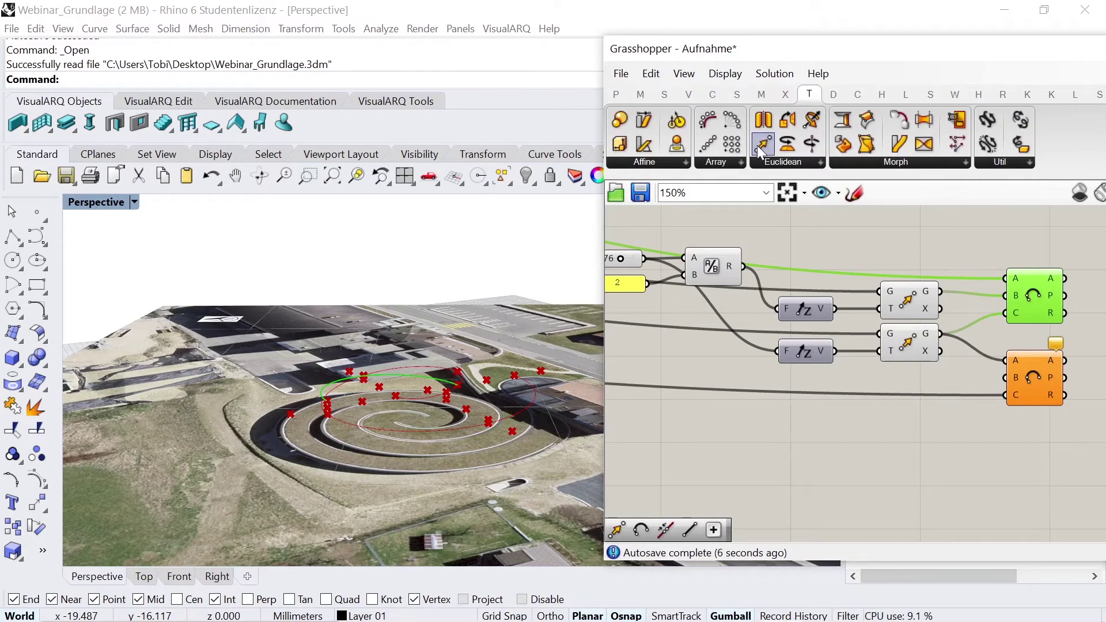
mouse_move(900, 394)
left_mouse_down()
mouse_move(907, 383)
mouse_move(1006, 377)
left_mouse_up()
left_click(697, 92)
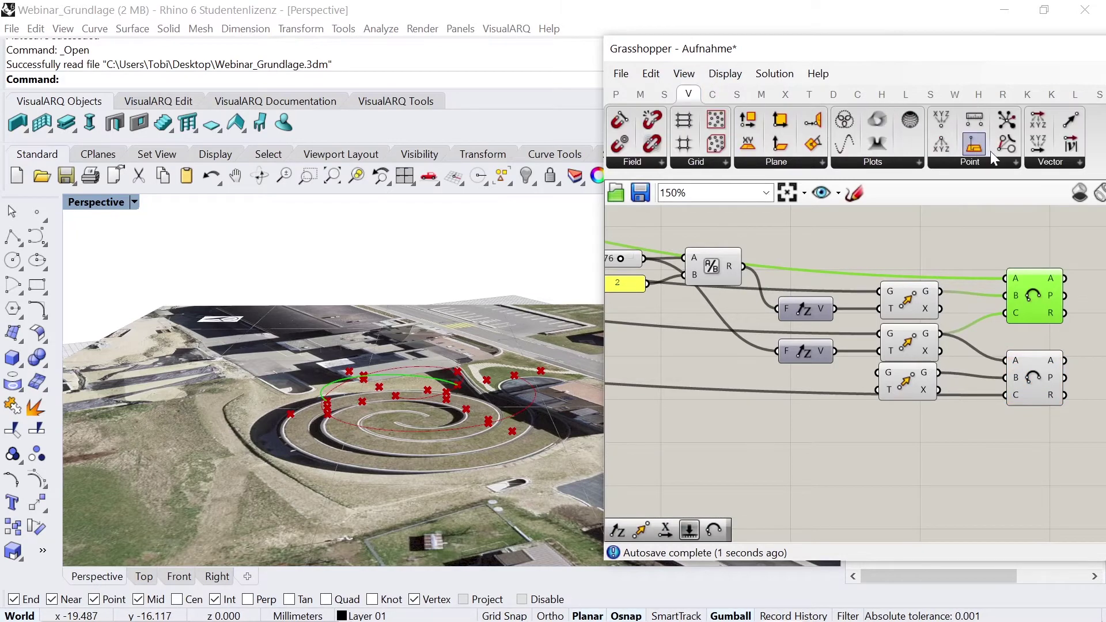
left_click(1046, 164)
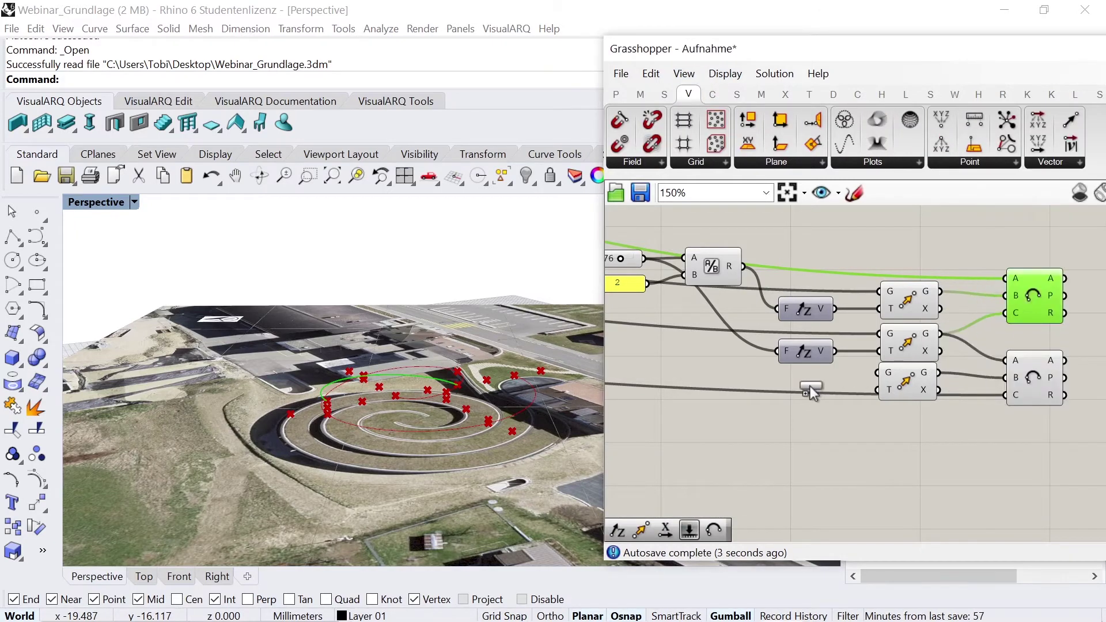
left_click_drag(1040, 314, 809, 386)
left_click_drag(902, 425, 804, 378)
left_click_drag(915, 377, 920, 385)
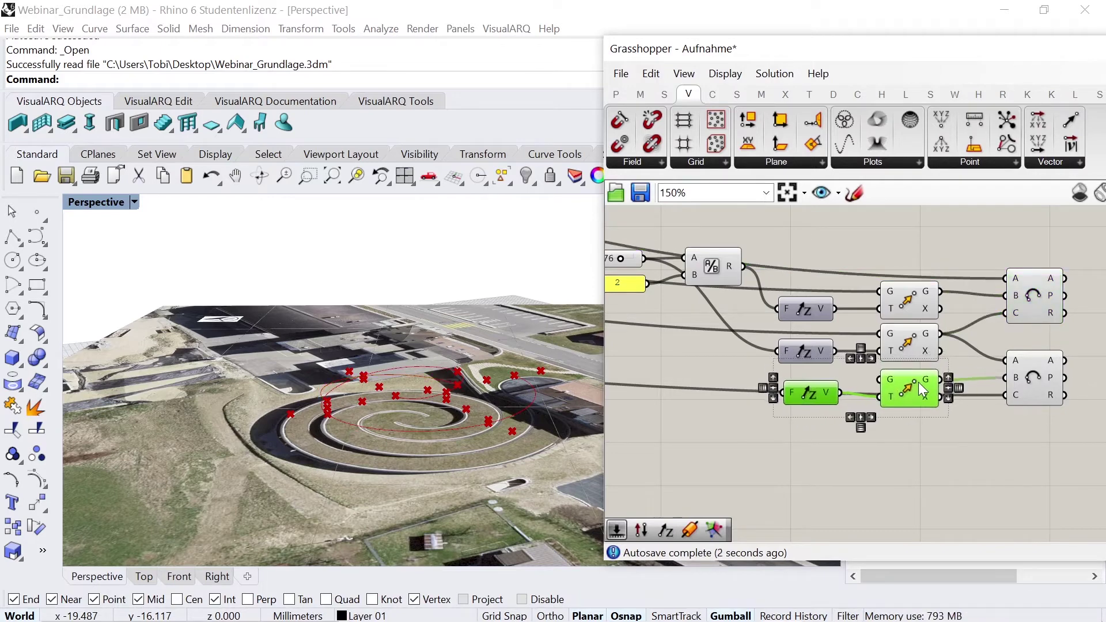
left_click(897, 460)
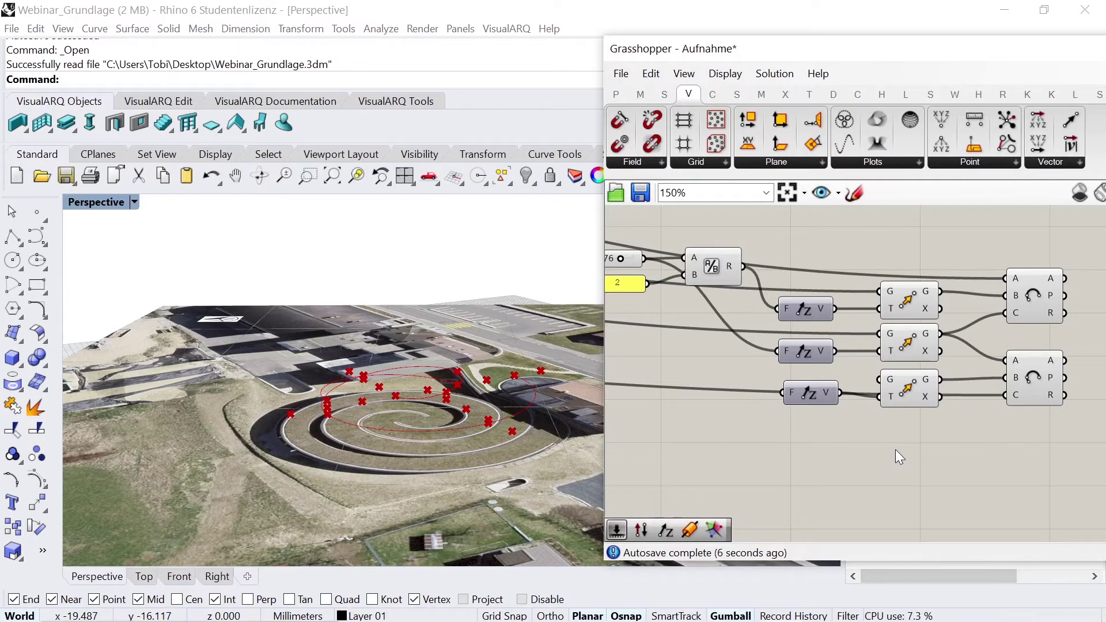
Link a spiral curve point into the new Move and preview the lower arc
scroll(897, 454, "down", 2)
left_click_drag(890, 404, 654, 391)
scroll(890, 403, "down", 3)
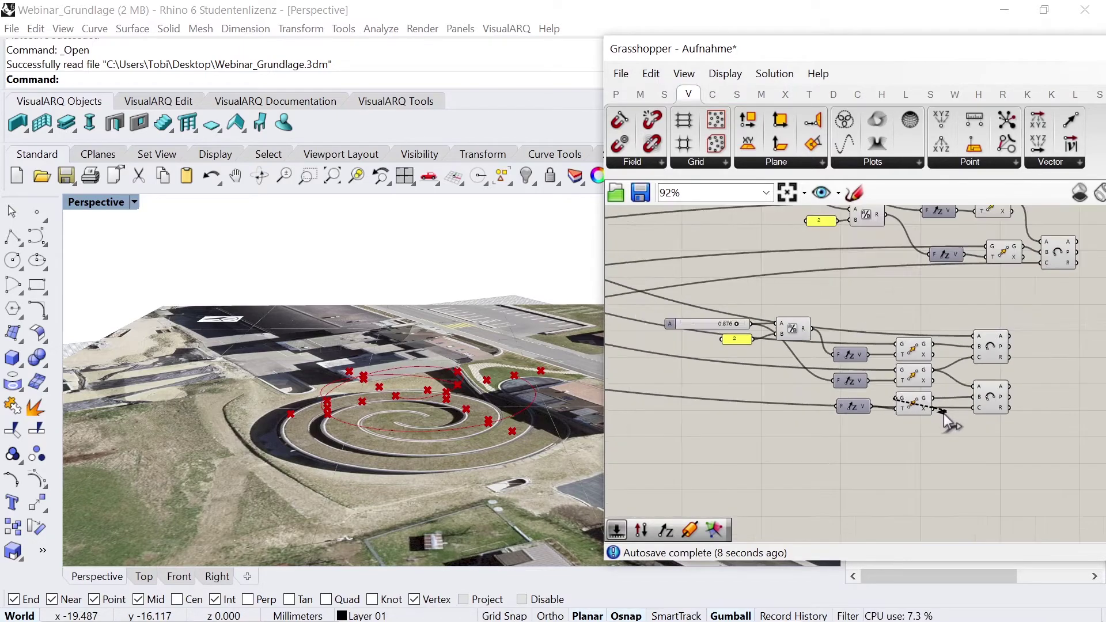
scroll(654, 391, "up", 2)
scroll(660, 378, "up", 1)
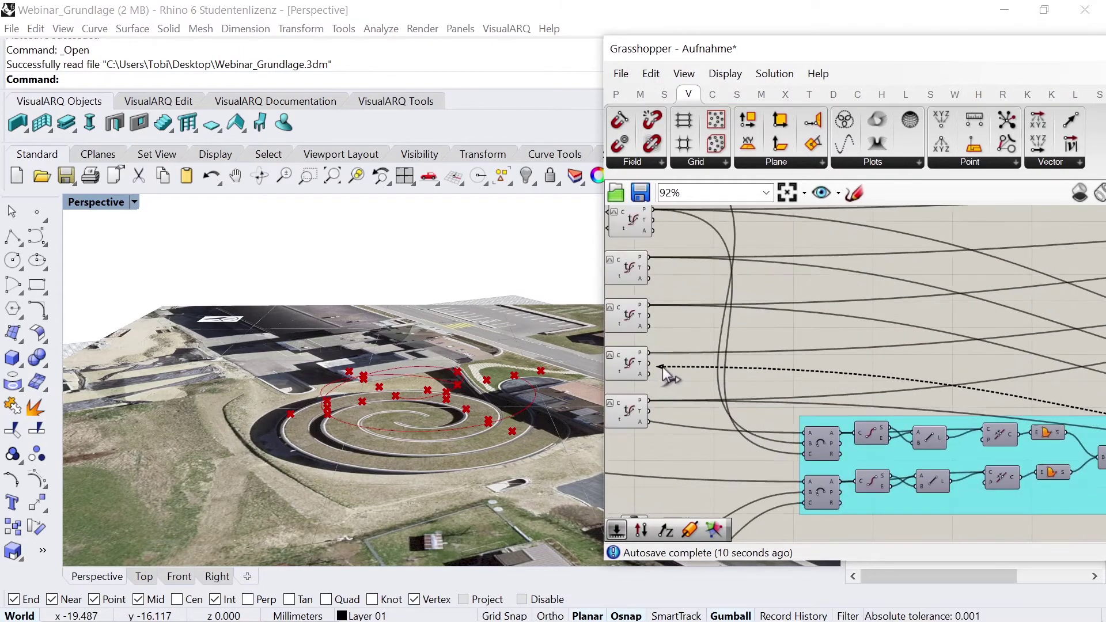
scroll(669, 363, "up", 2)
scroll(683, 349, "down", 2)
scroll(738, 332, "up", 1)
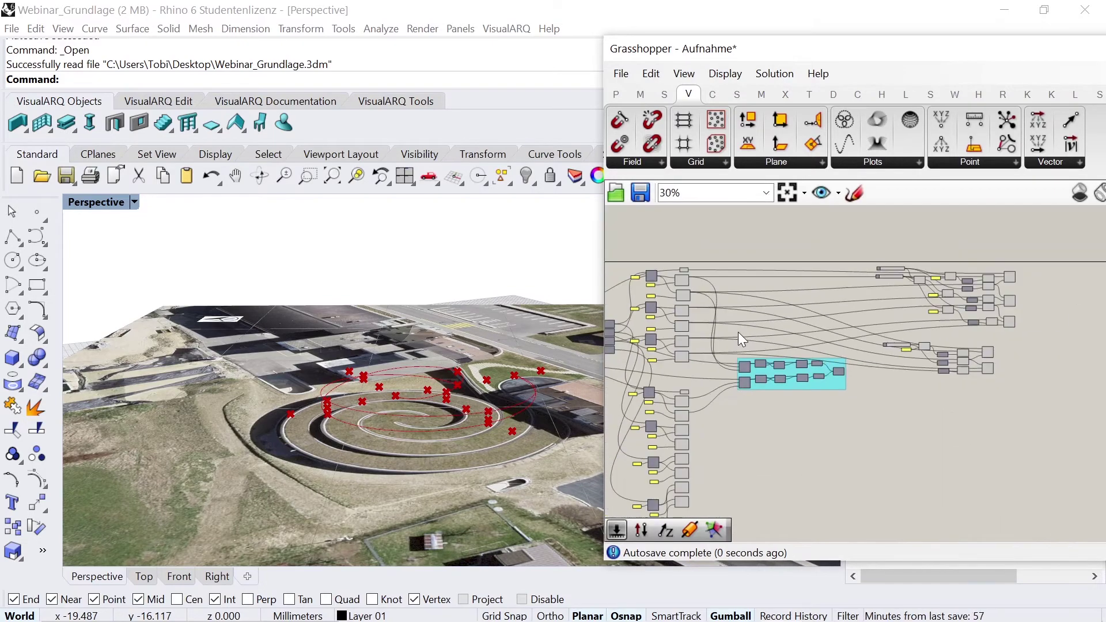
scroll(974, 348, "up", 2)
scroll(973, 382, "up", 1)
left_click(1060, 401)
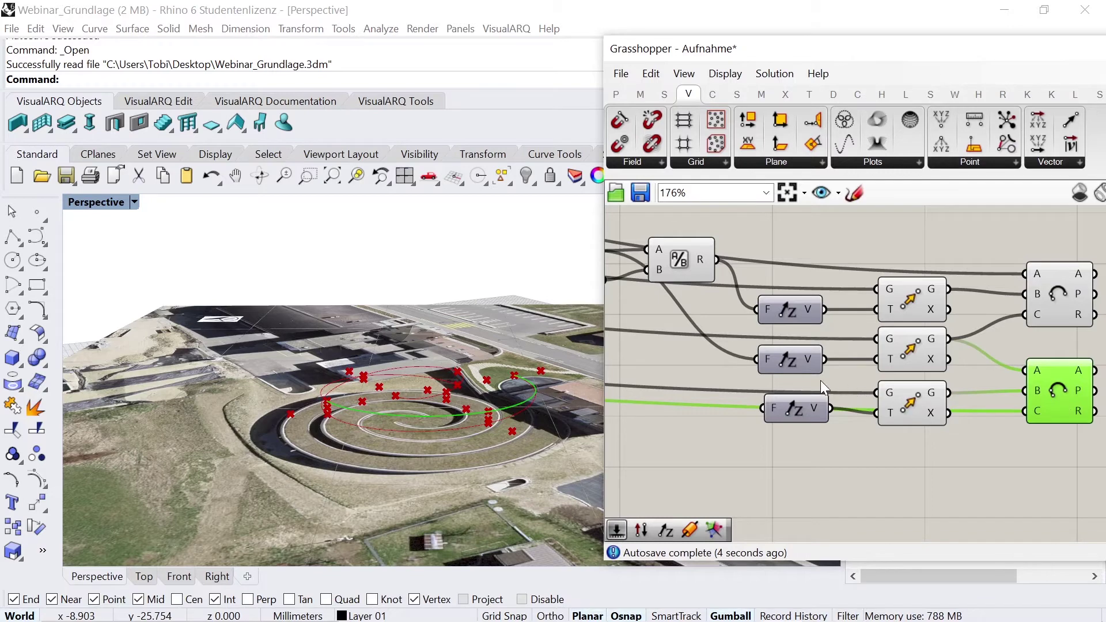
Copy the Division component and its 2 panel to a spot lower down
scroll(841, 367, "down", 3)
mouse_move(1002, 428)
left_mouse_down()
mouse_move(828, 328)
mouse_move(885, 348)
left_mouse_up()
left_click(813, 423)
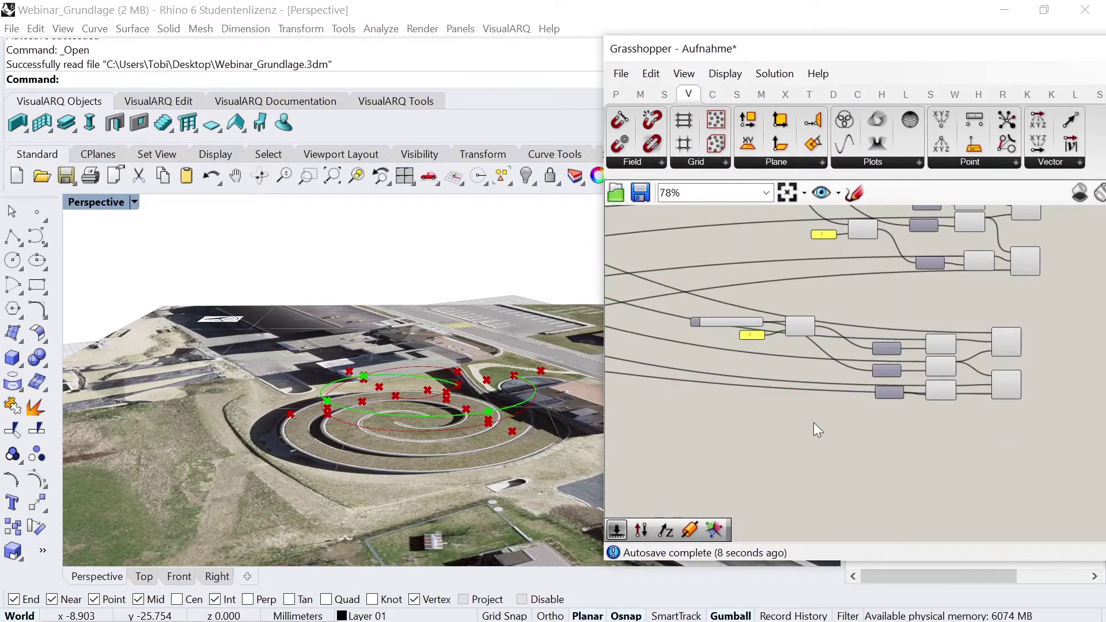
scroll(800, 340, "up", 3)
left_click(794, 308)
left_click(702, 333, "shift")
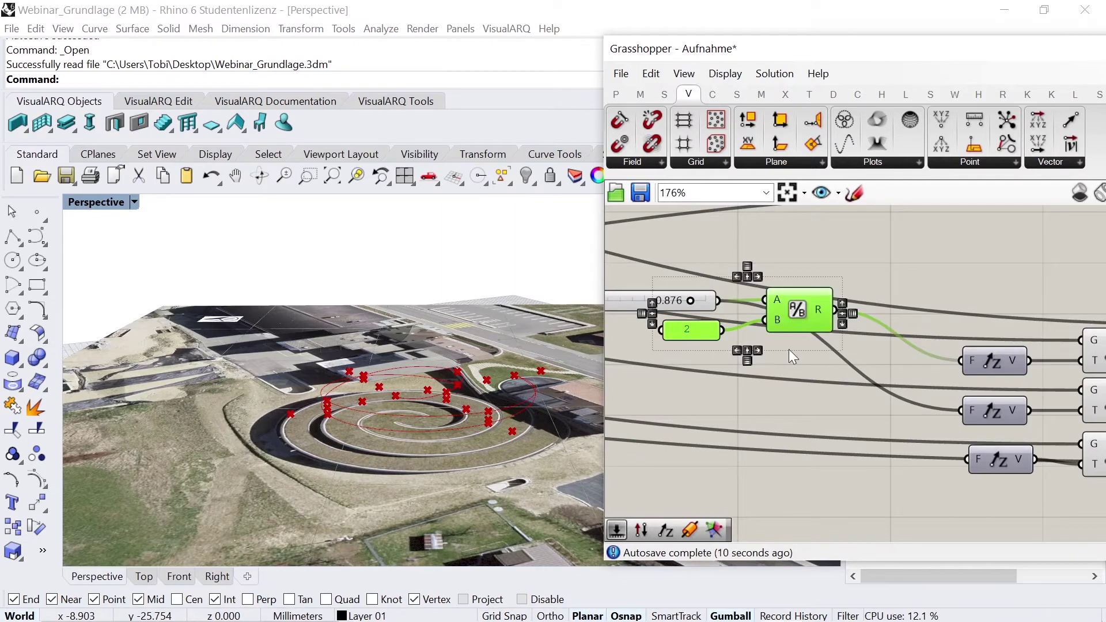
left_click_drag(807, 295, 877, 365, "alt")
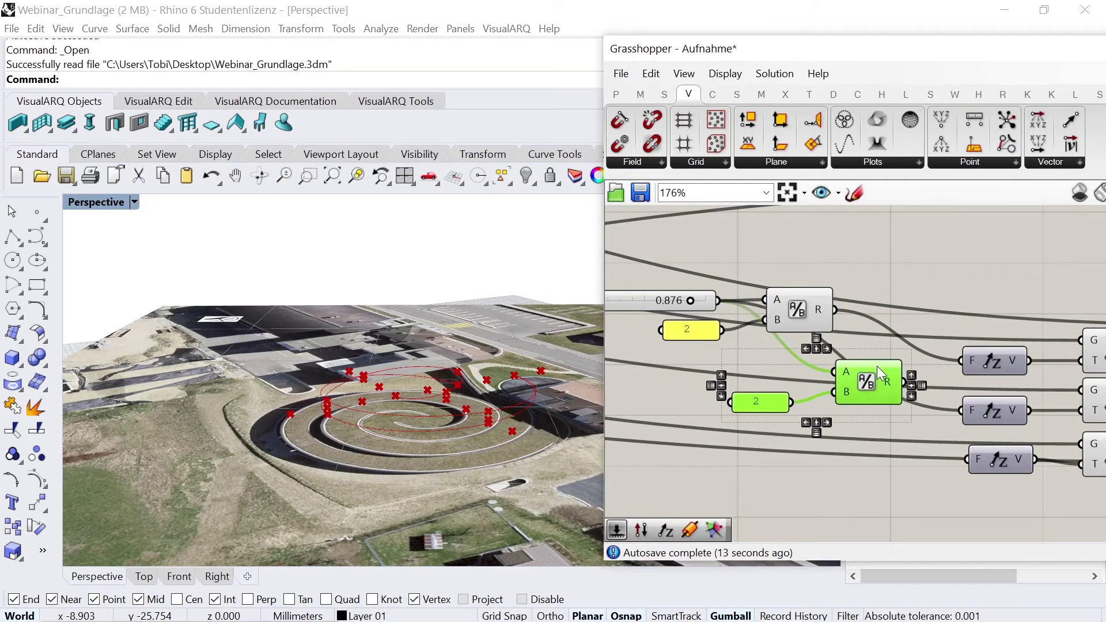
Wire the copied Division's result into the bottom Unit Z and orbit to compare arc heights
left_click_drag(904, 382, 959, 466)
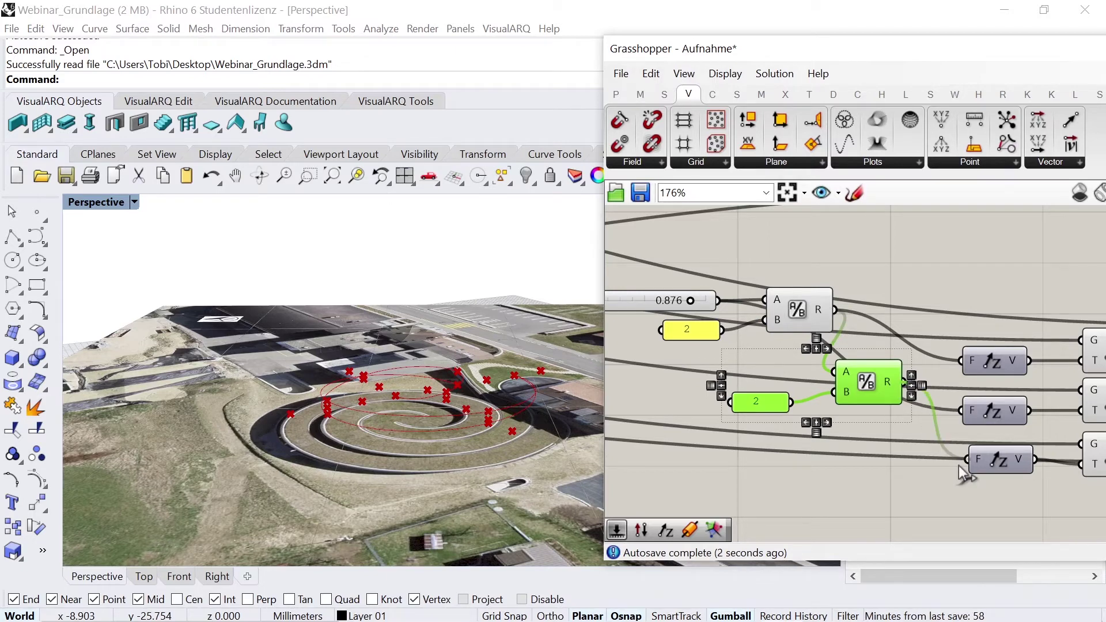
scroll(958, 466, "down", 1)
scroll(831, 441, "down", 1)
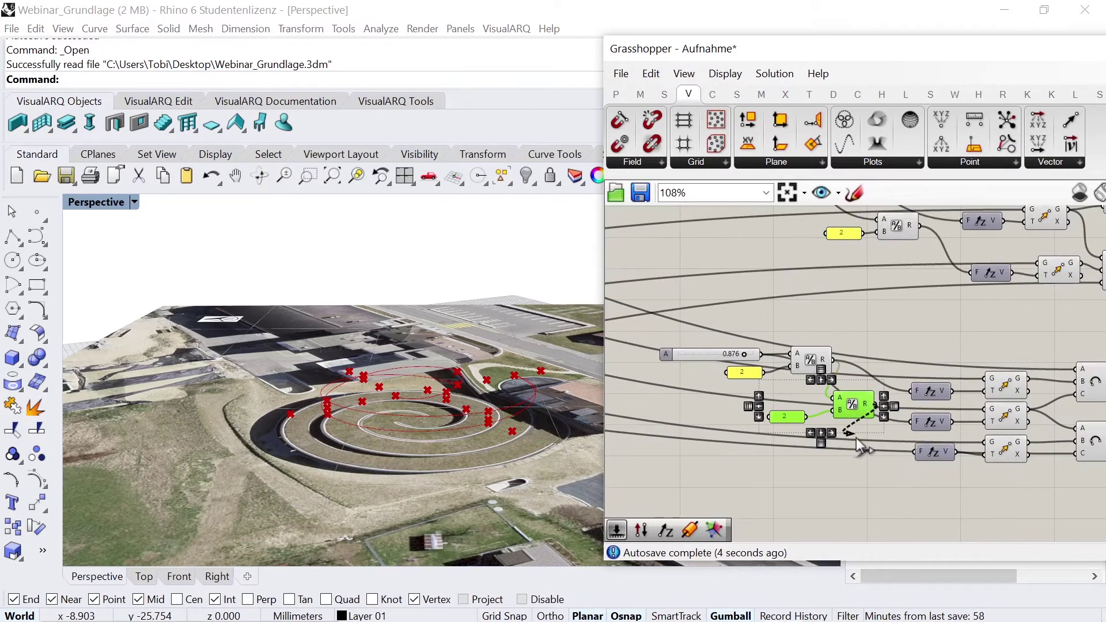
left_click_drag(898, 448, 915, 455)
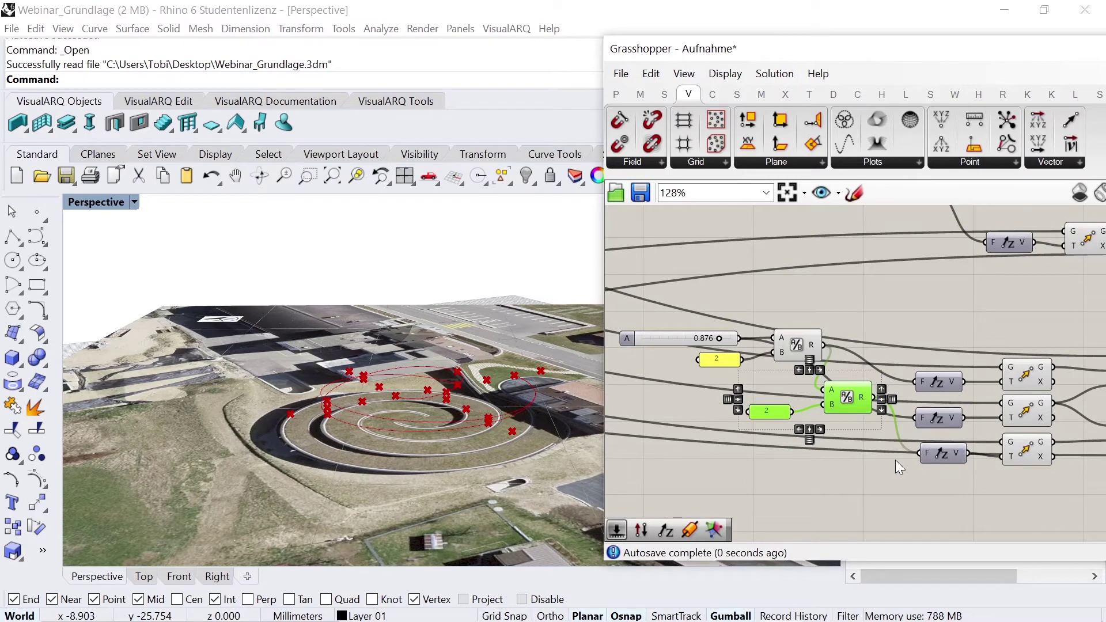
scroll(842, 464, "down", 1)
left_click(1057, 449)
right_click_drag(534, 447, 463, 412)
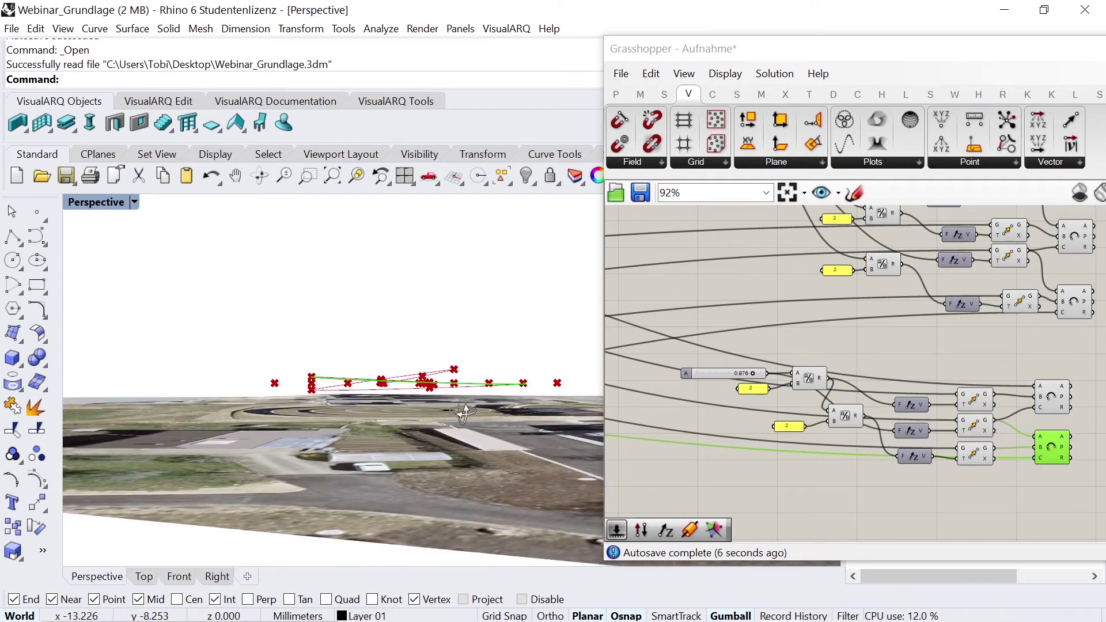
Shift the lower component cluster slightly to the right
left_click(842, 481)
scroll(842, 470, "down", 2)
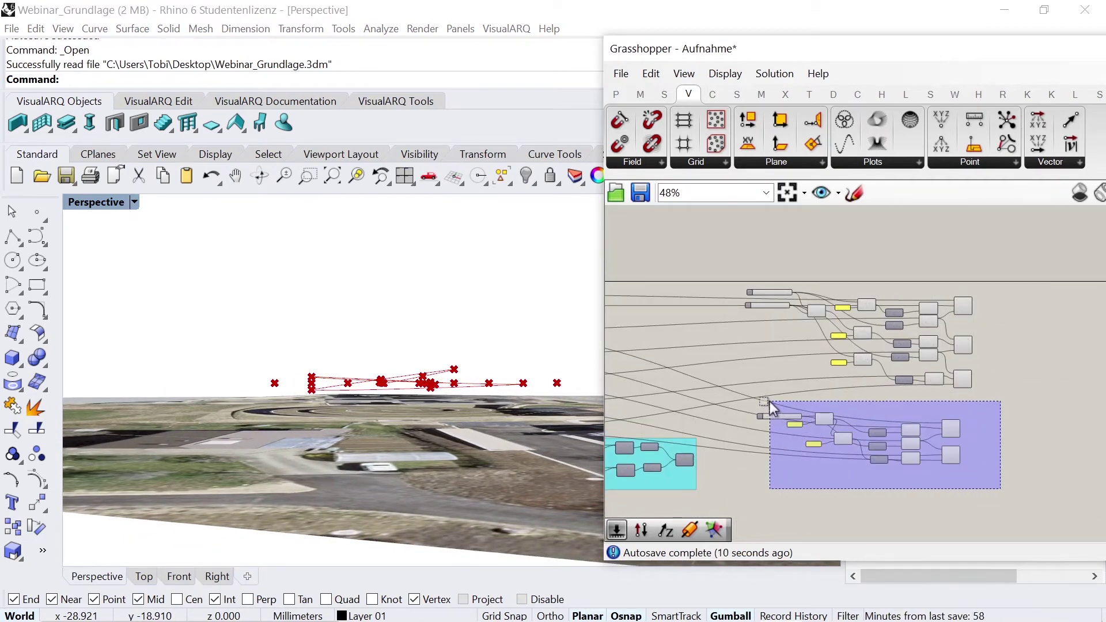
left_click_drag(924, 467, 759, 398)
left_click_drag(912, 430, 935, 425)
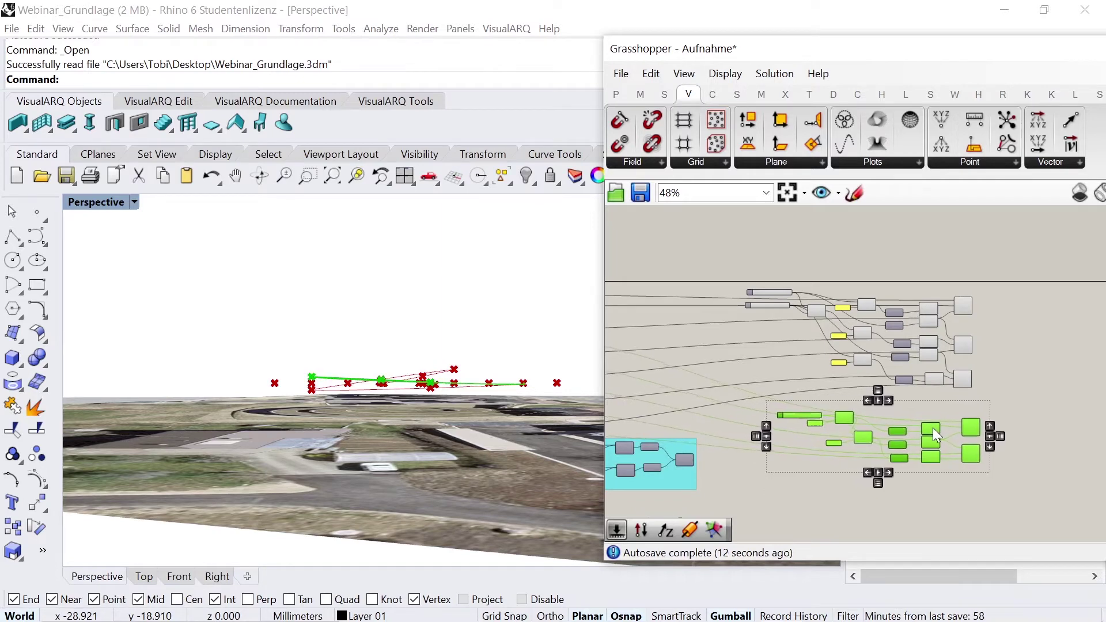
left_click(899, 493)
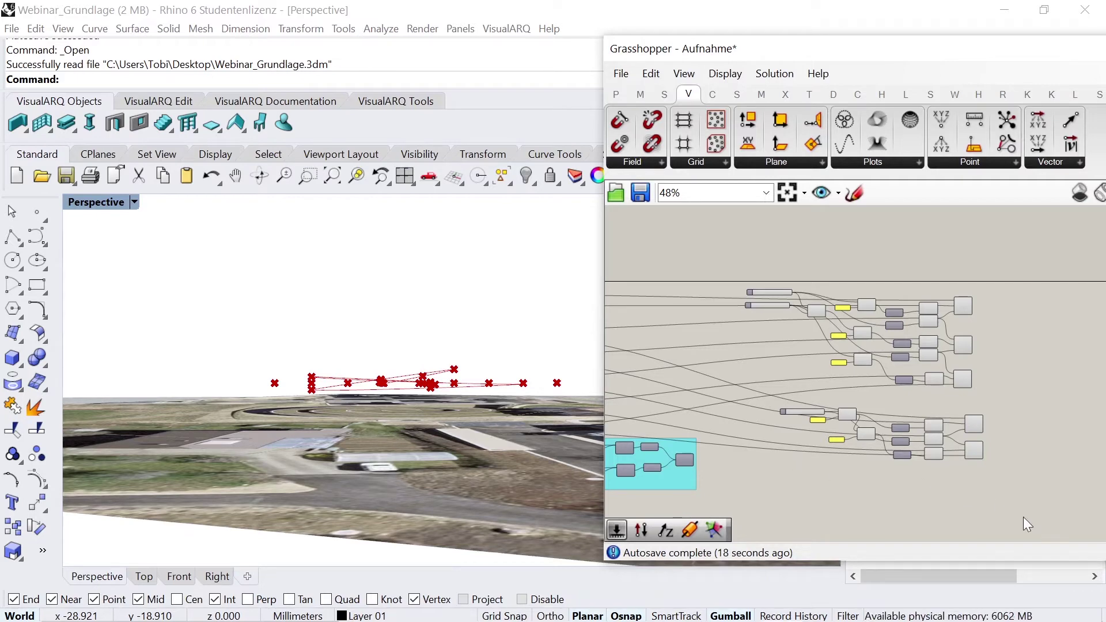
Add a number slider set to 0.760
scroll(846, 465, "down", 1)
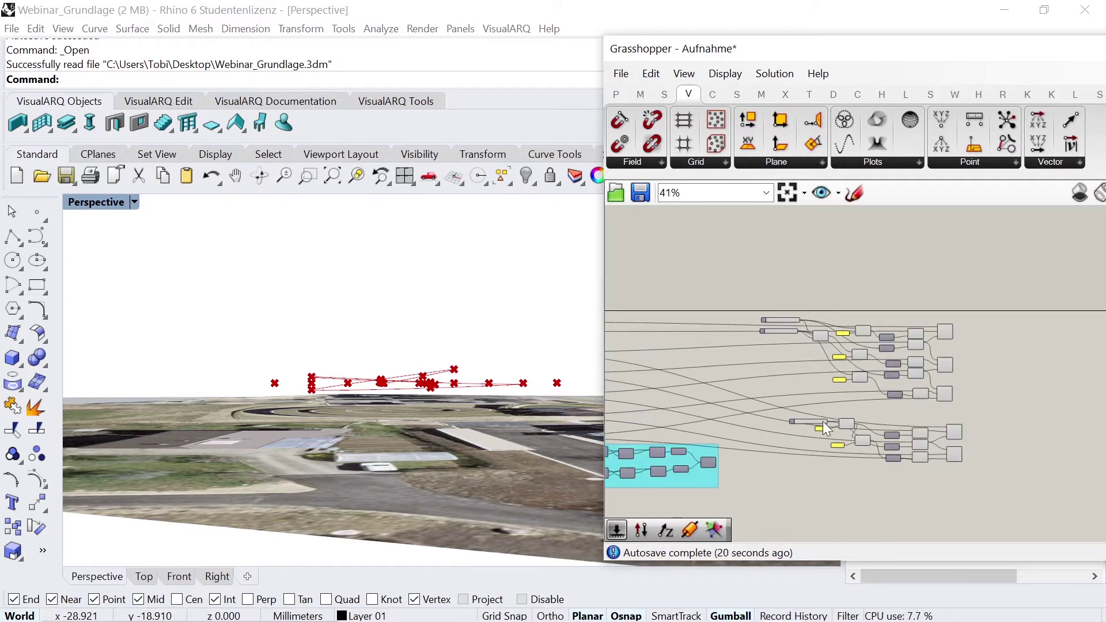
left_click(616, 94)
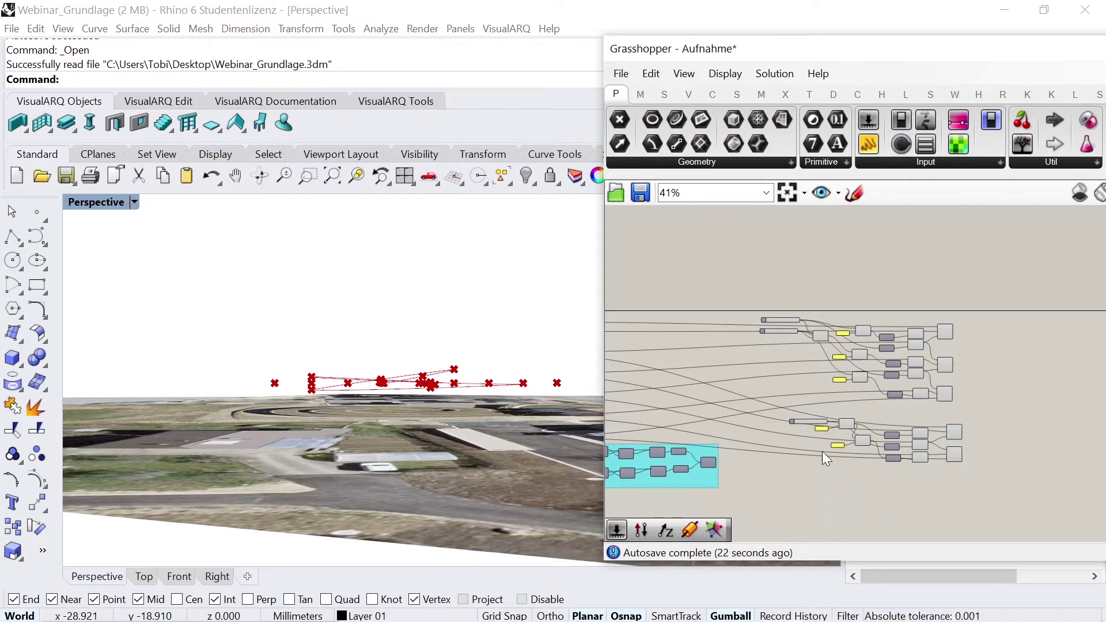
left_click_drag(824, 497, 810, 490)
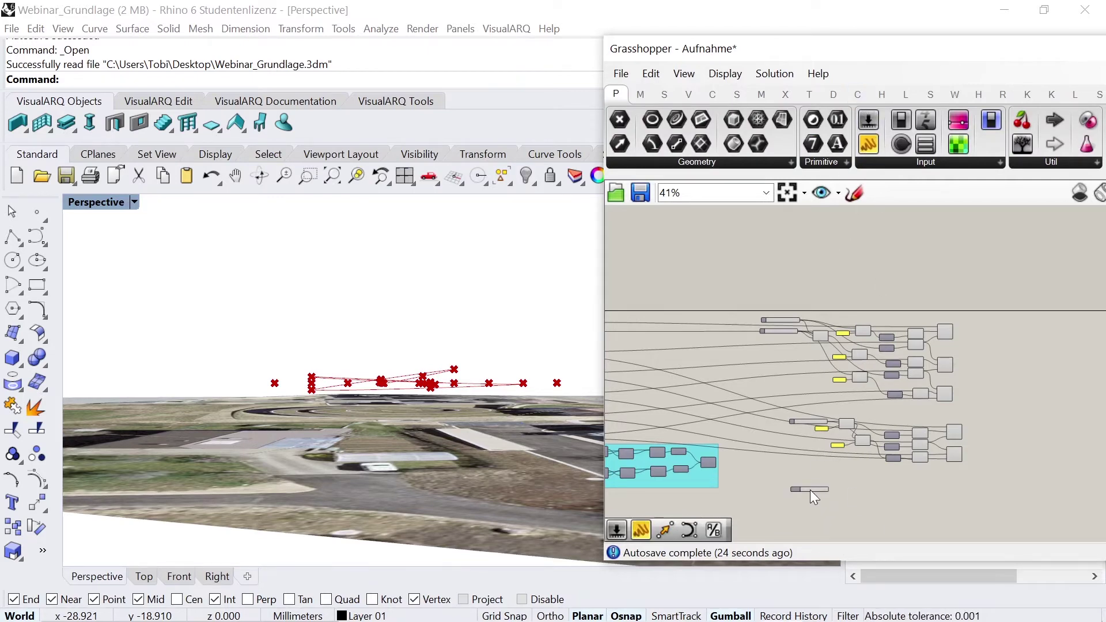
scroll(806, 496, "up", 5)
scroll(803, 499, "up", 3)
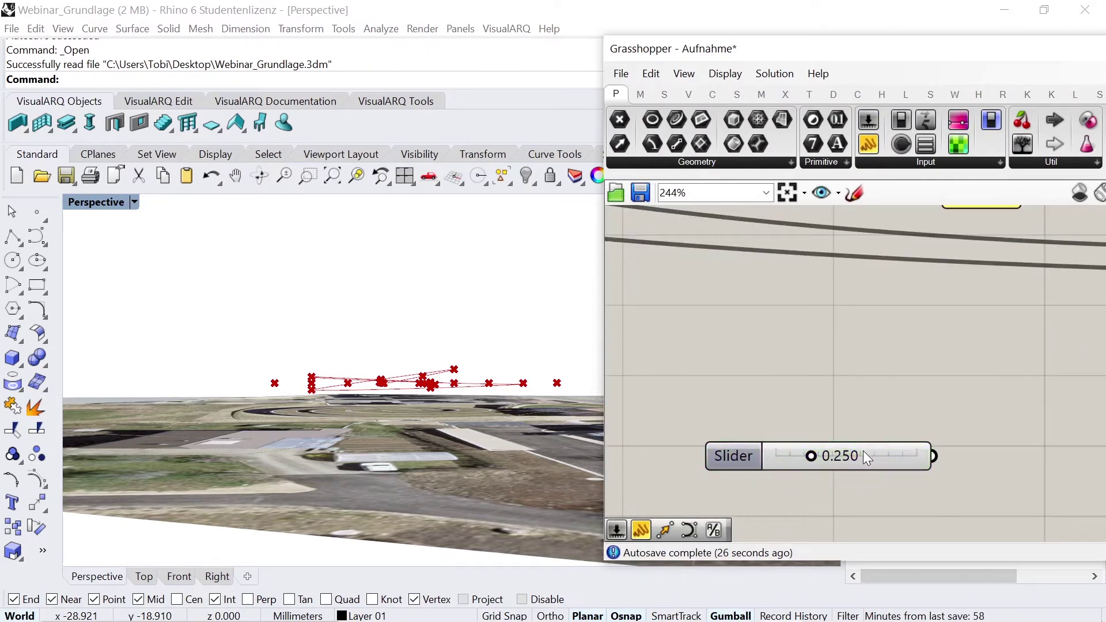
double_click(857, 454)
type("0.76")
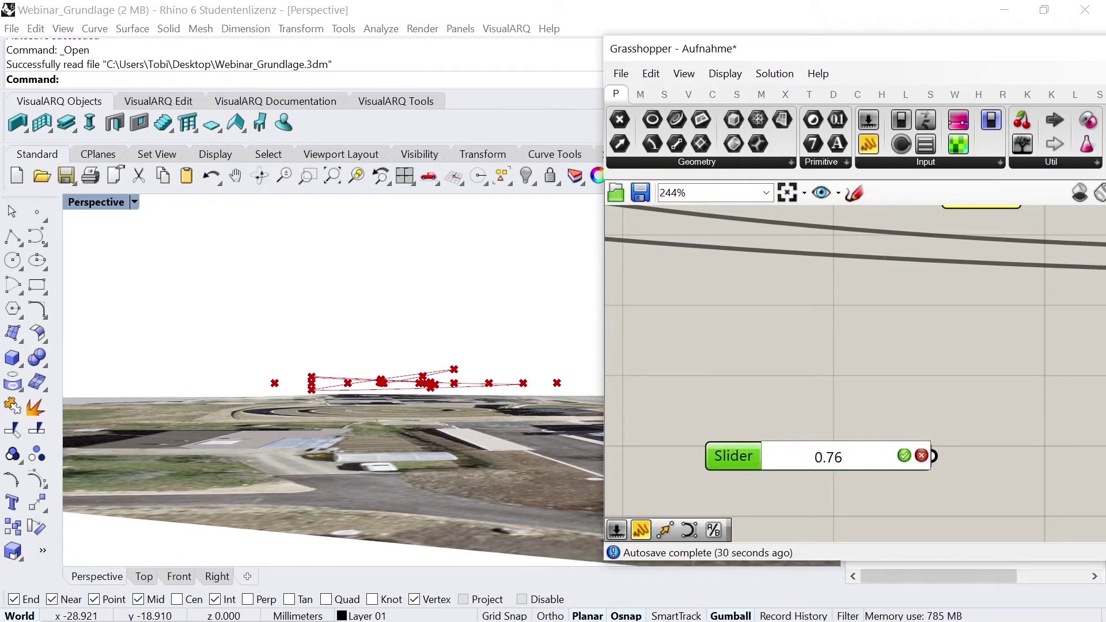
key("Return")
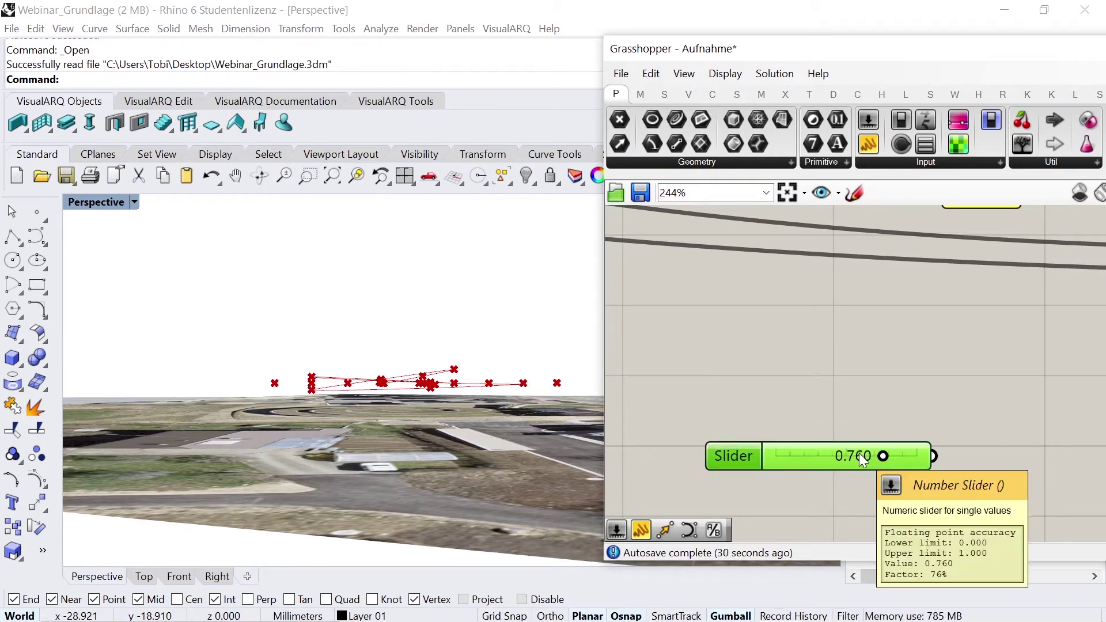
left_click(848, 395)
Bring a Division and 2 panel beside the 0.760 slider and wire the slider to A
scroll(827, 413, "down", 4)
scroll(936, 257, "up", 2)
left_click(883, 250)
left_click(797, 261, "shift")
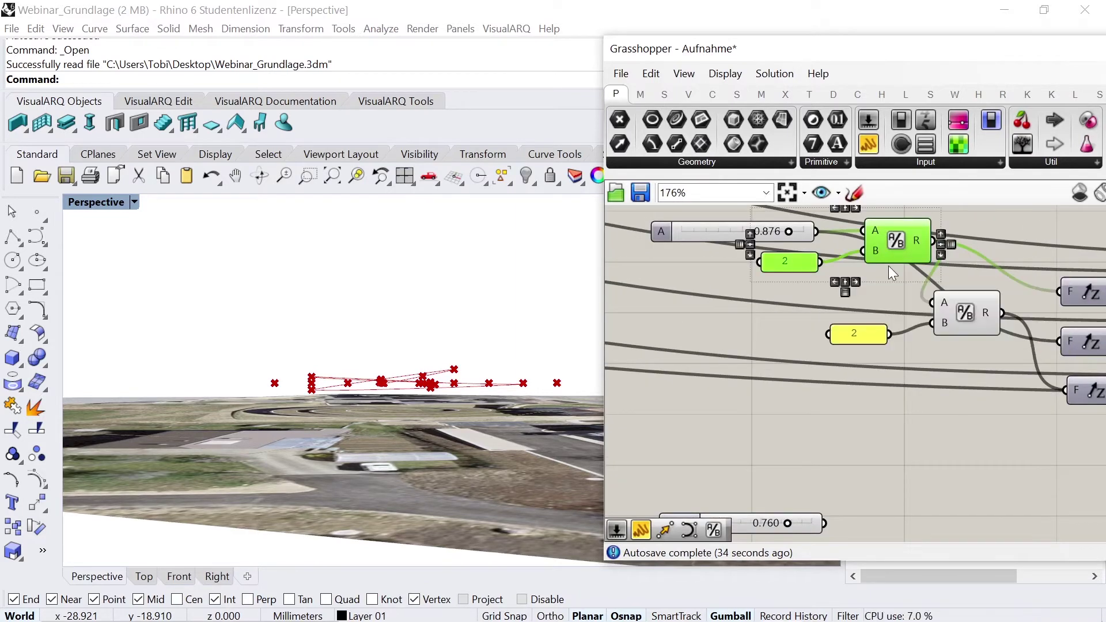
left_click_drag(914, 248, 908, 450)
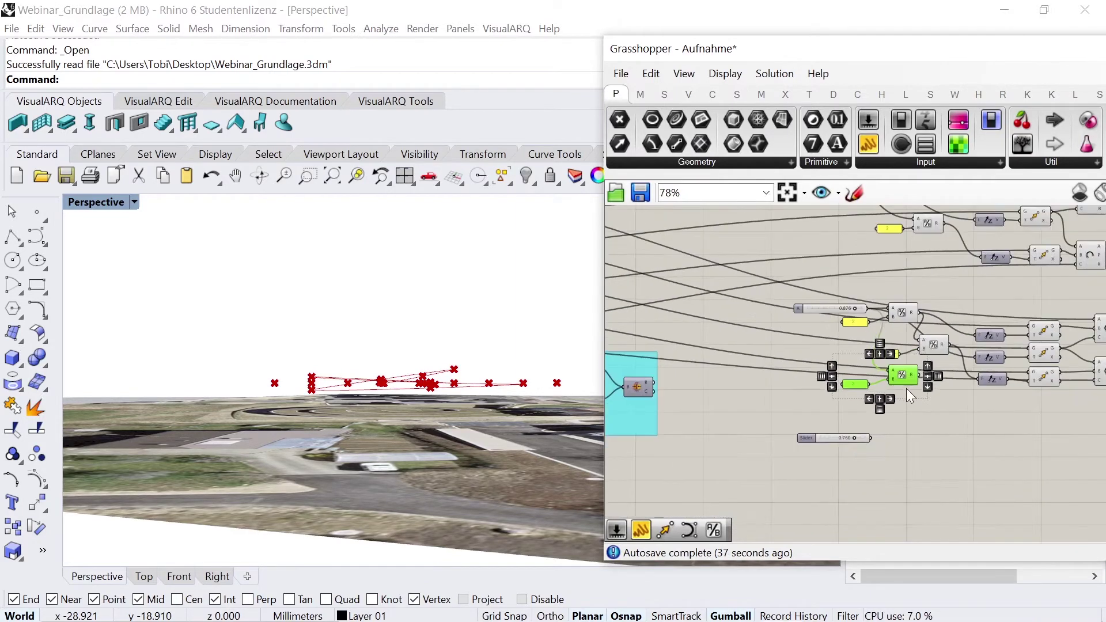
scroll(908, 450, "up", 1)
left_click(827, 407)
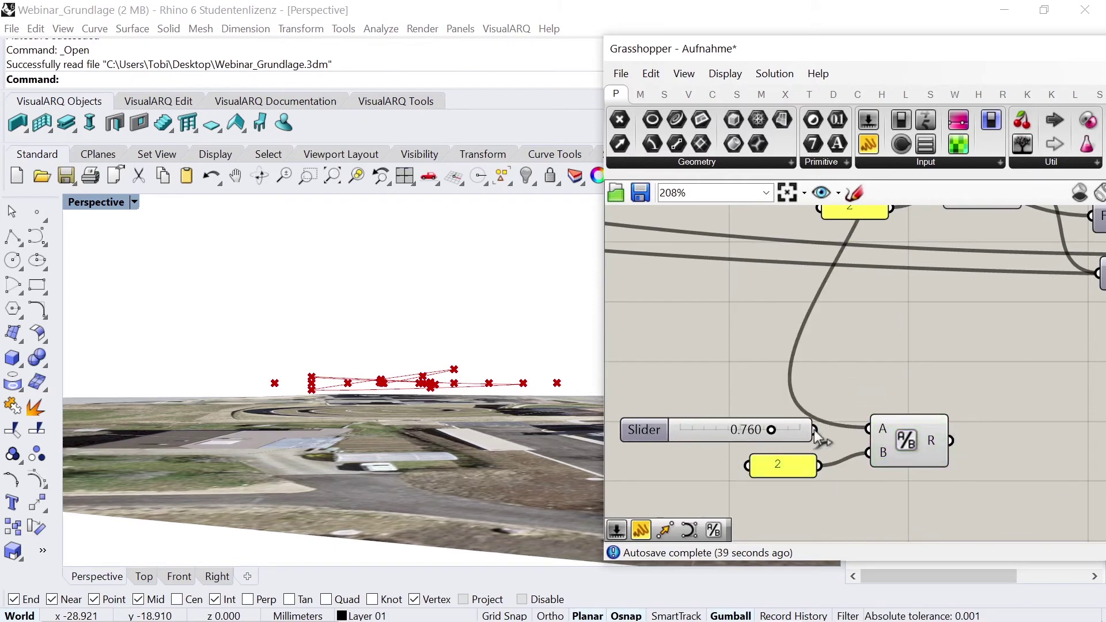
left_click_drag(815, 431, 884, 426)
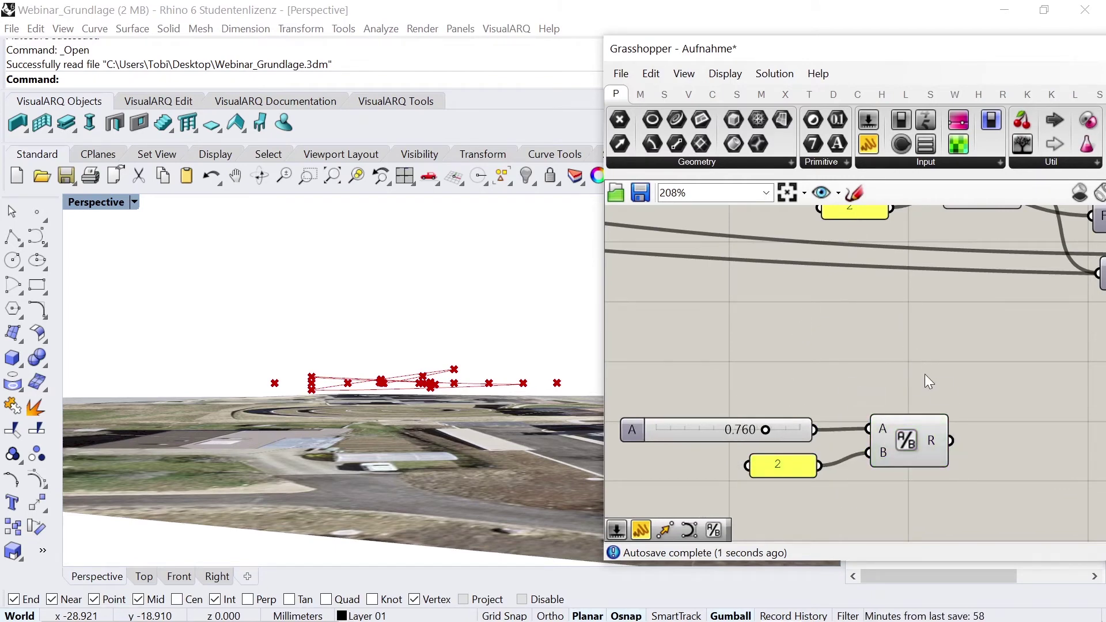
Duplicate the Division and 2 panel below, chaining the first result into the copy
scroll(784, 382, "down", 2)
scroll(794, 388, "down", 3)
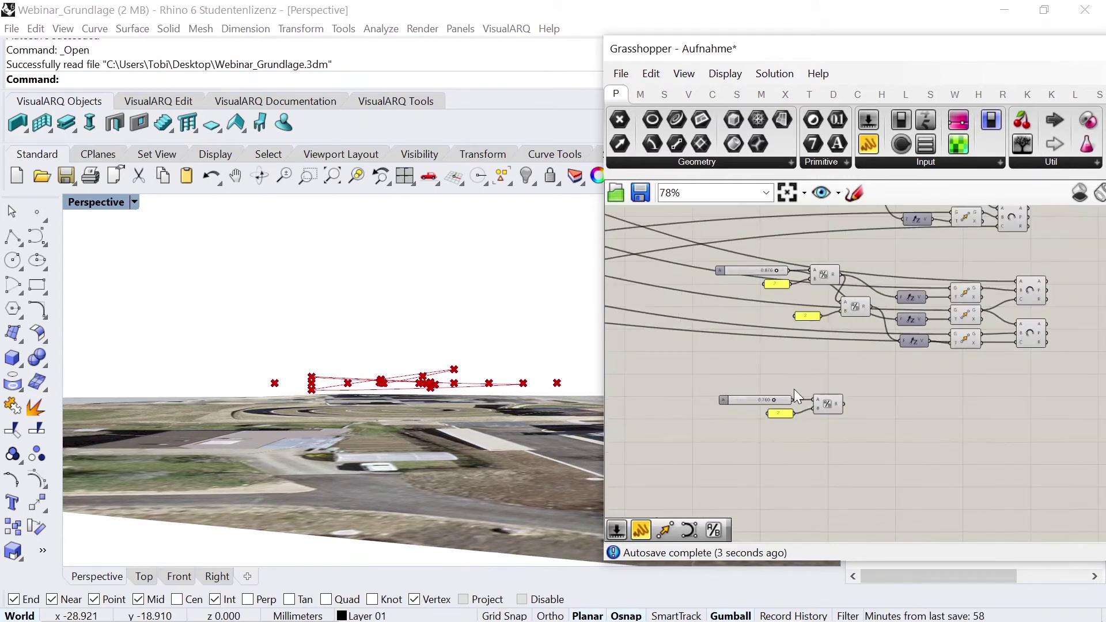
left_click(813, 320, "shift")
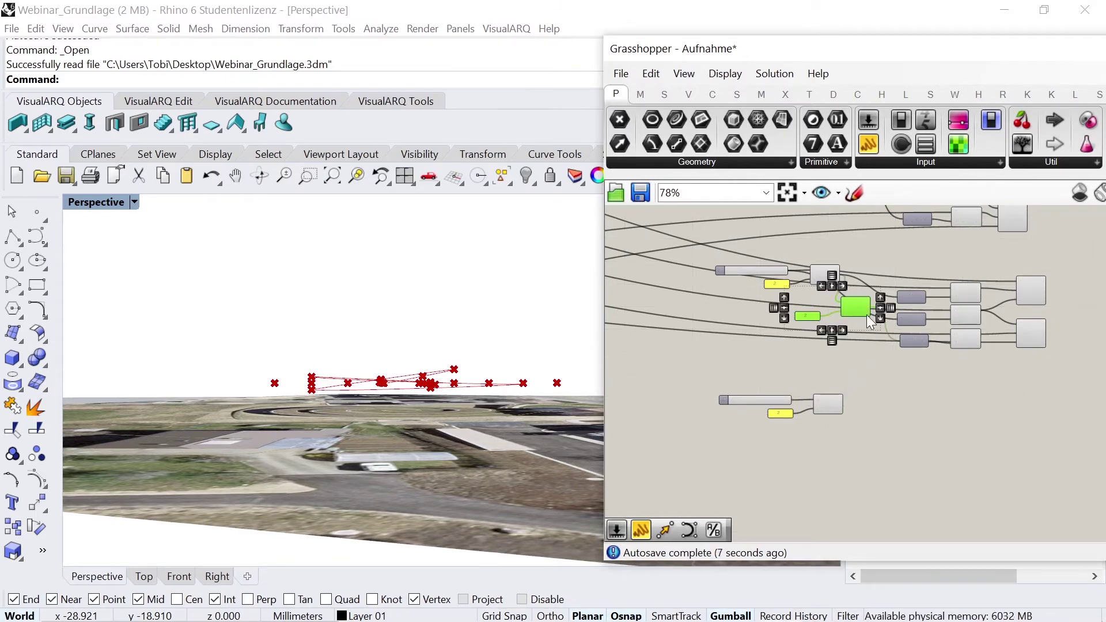
scroll(867, 315, "up", 2)
scroll(867, 314, "up", 1)
left_click_drag(858, 320, 884, 493, "alt")
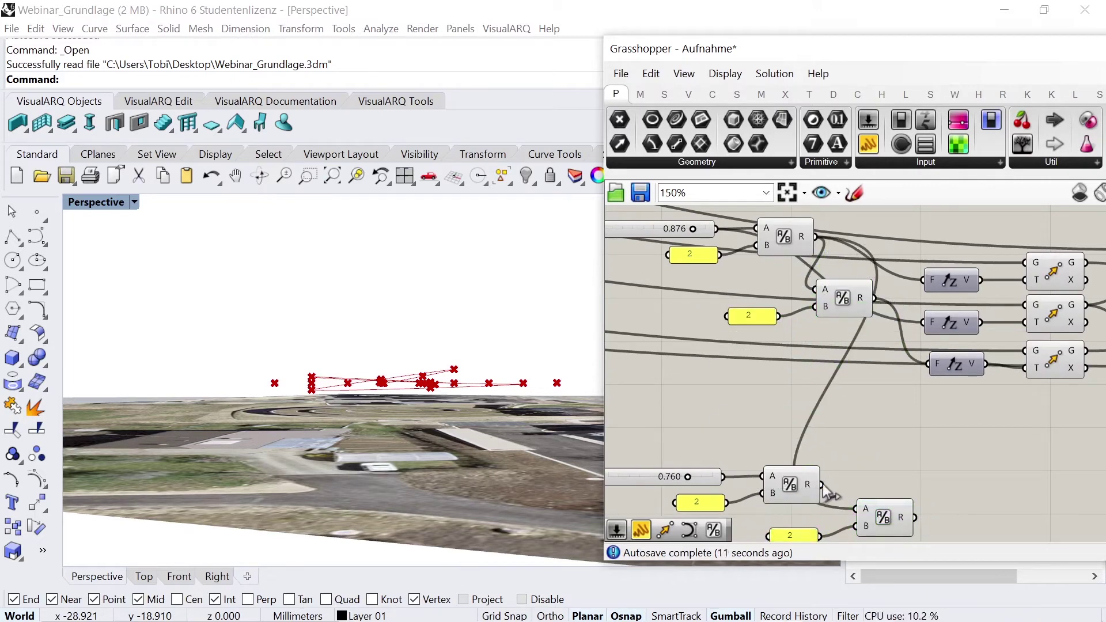
left_click_drag(823, 485, 856, 509)
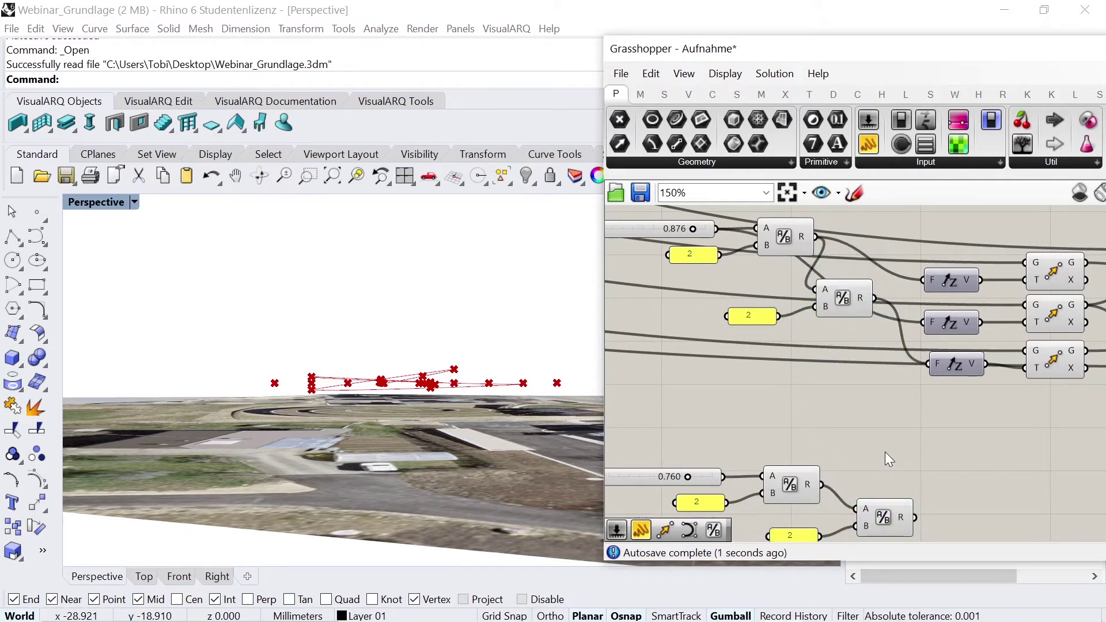
scroll(887, 452, "down", 1)
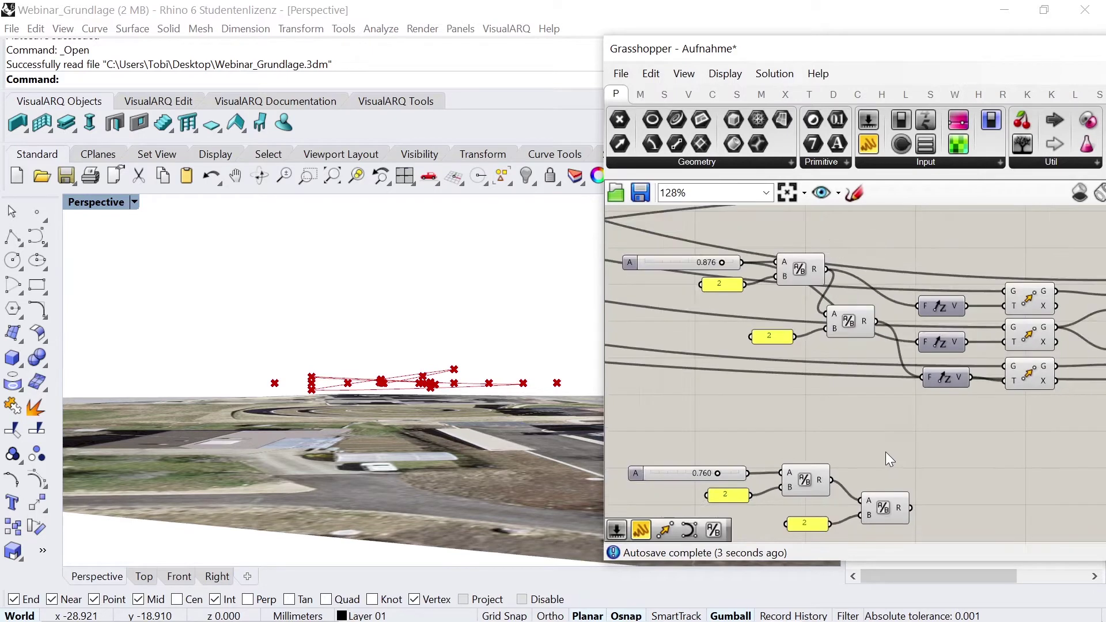
scroll(886, 451, "down", 3)
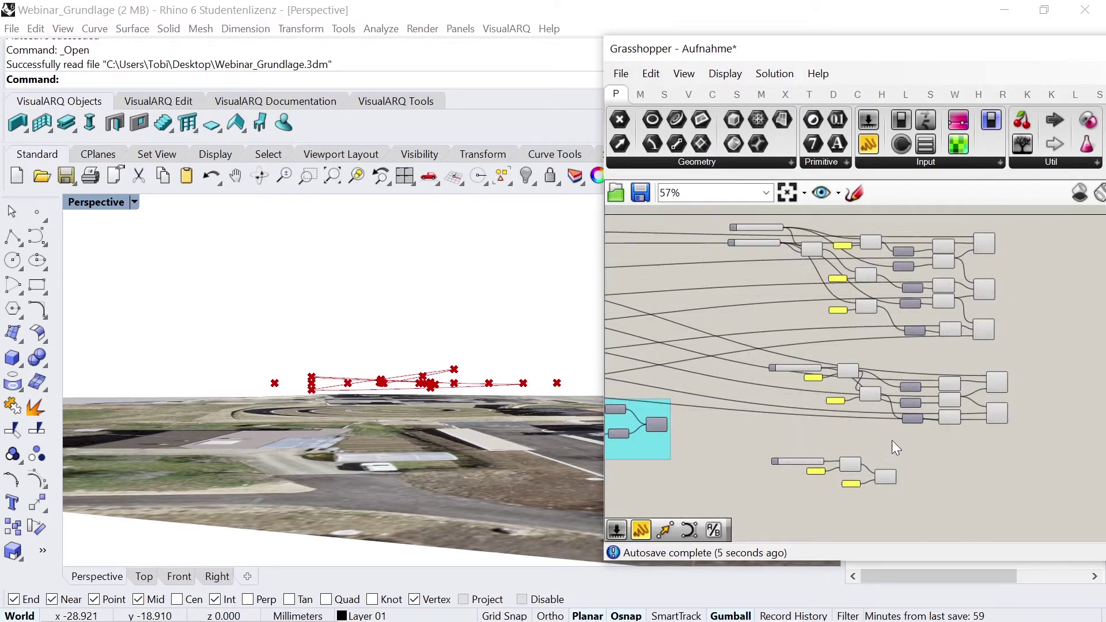
Place an Arc 3Pt component from the Curve Primitive list on the canvas
scroll(895, 447, "down", 1)
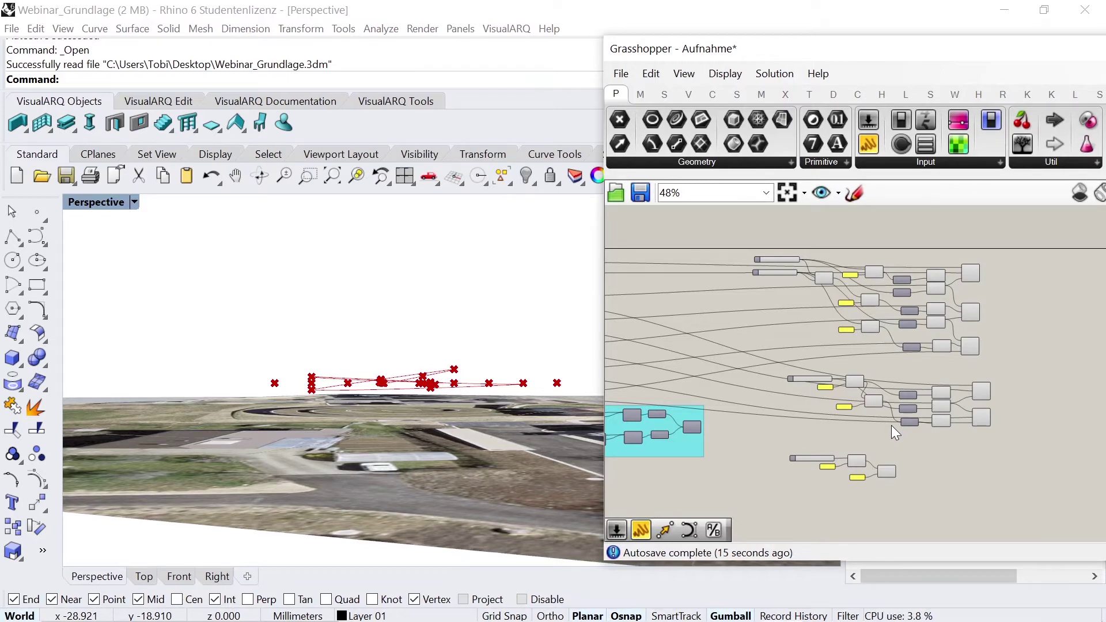
scroll(893, 424, "down", 4)
scroll(899, 447, "up", 3)
scroll(979, 438, "up", 4)
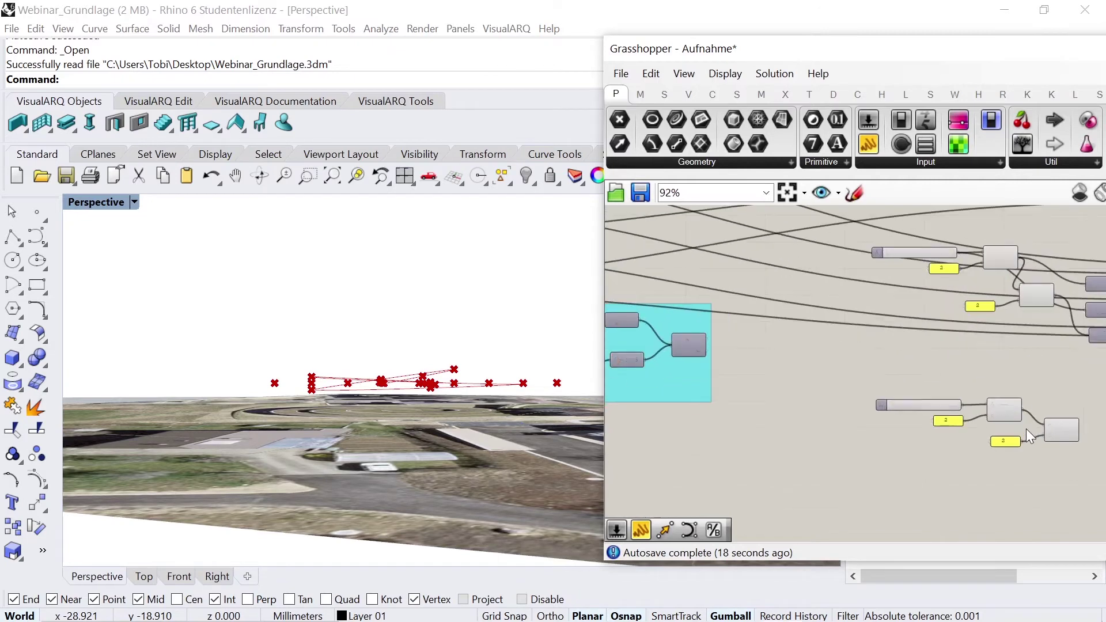
left_click(717, 91)
left_click(897, 169)
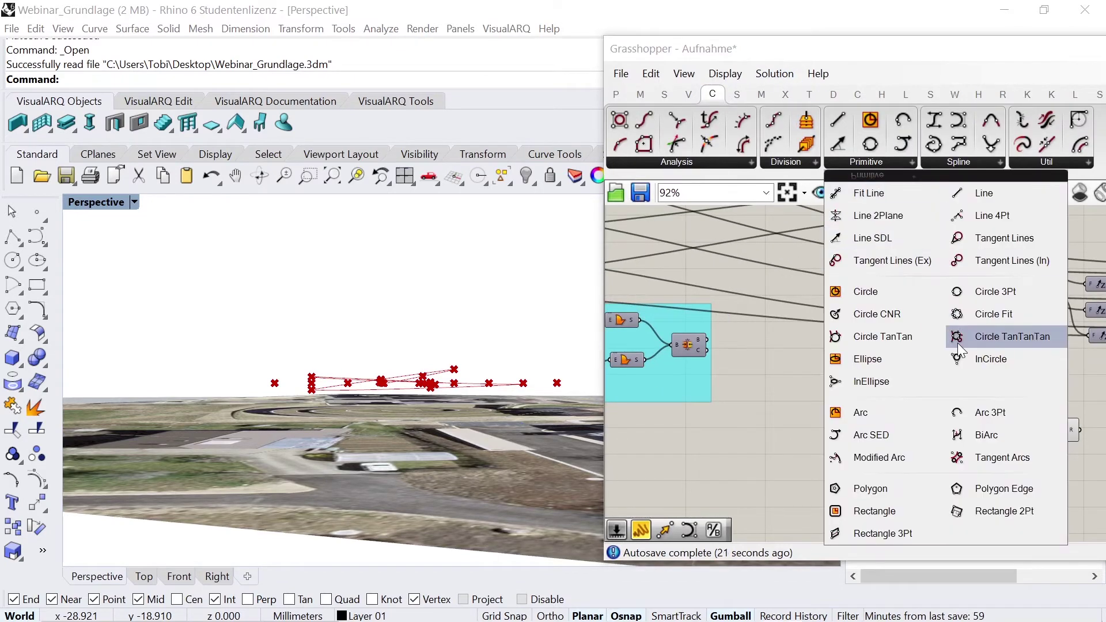
left_click(979, 412)
scroll(1012, 432, "down", 2)
scroll(1002, 424, "up", 3)
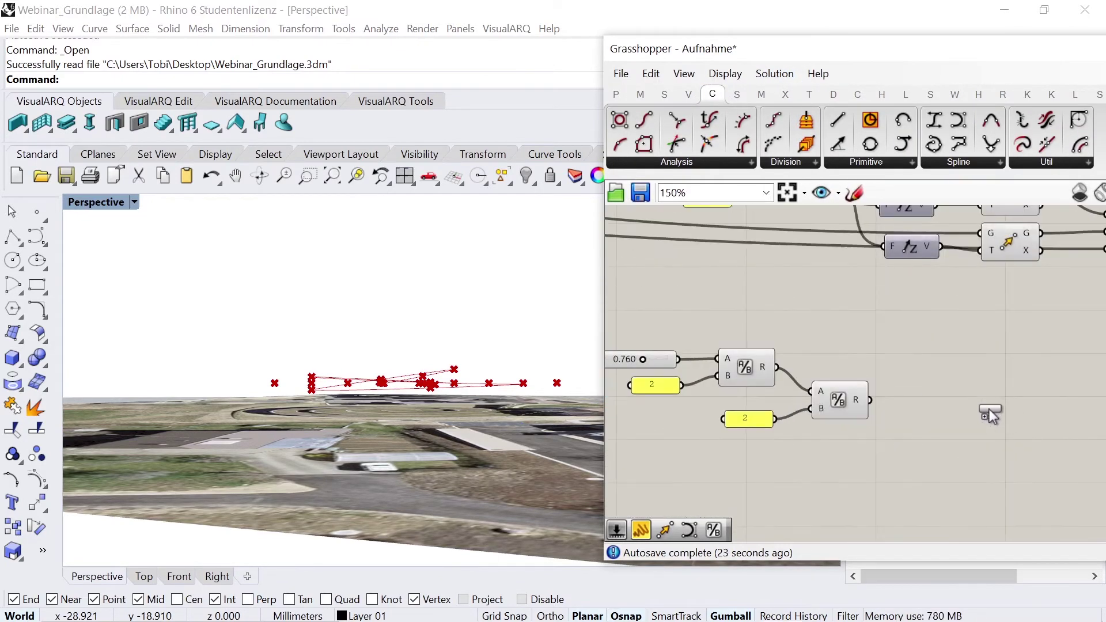
left_click(986, 406)
Wire a point into the arc's A input and the first division's result into its B input
scroll(922, 363, "down", 4)
scroll(834, 364, "down", 1)
scroll(755, 335, "up", 2)
left_click_drag(954, 362, 769, 358)
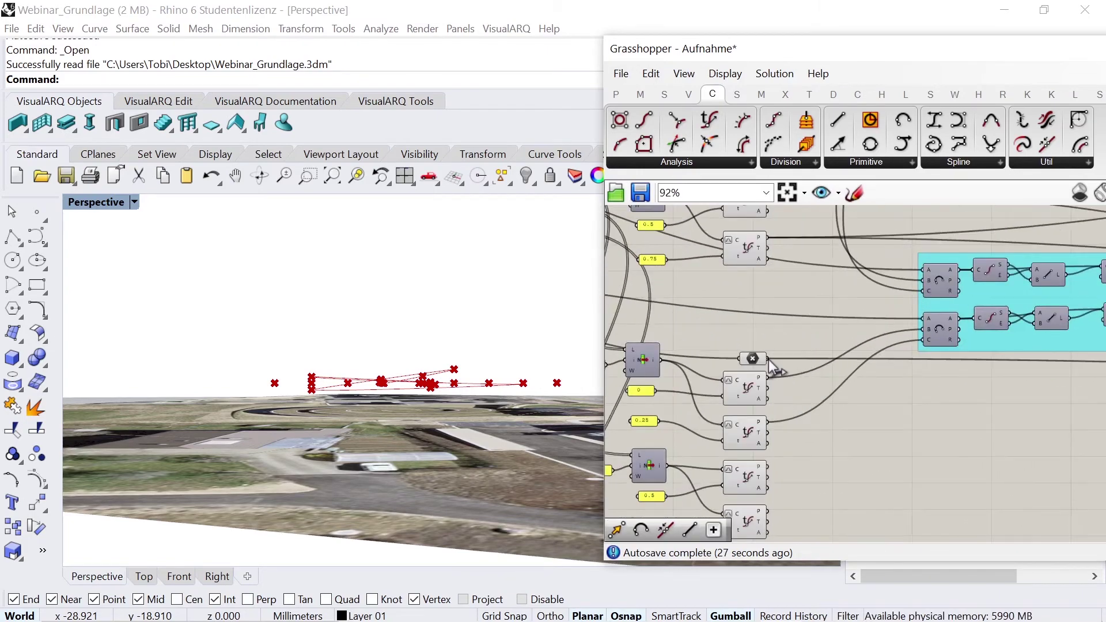
scroll(719, 393, "down", 3)
scroll(894, 369, "up", 2)
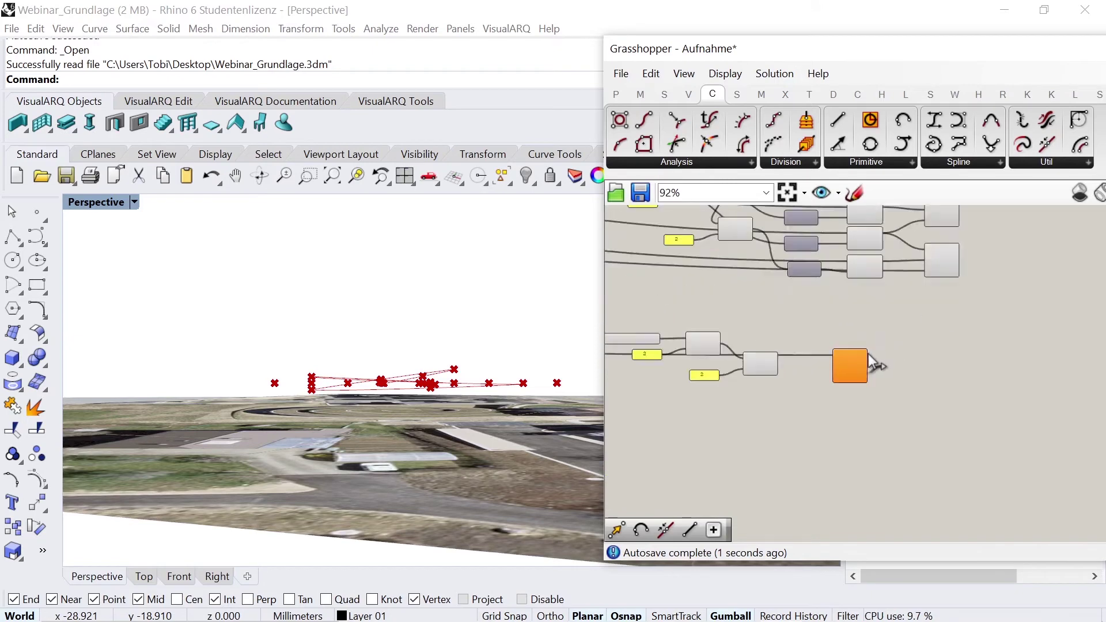
scroll(835, 363, "up", 4)
left_click_drag(835, 371, 857, 340)
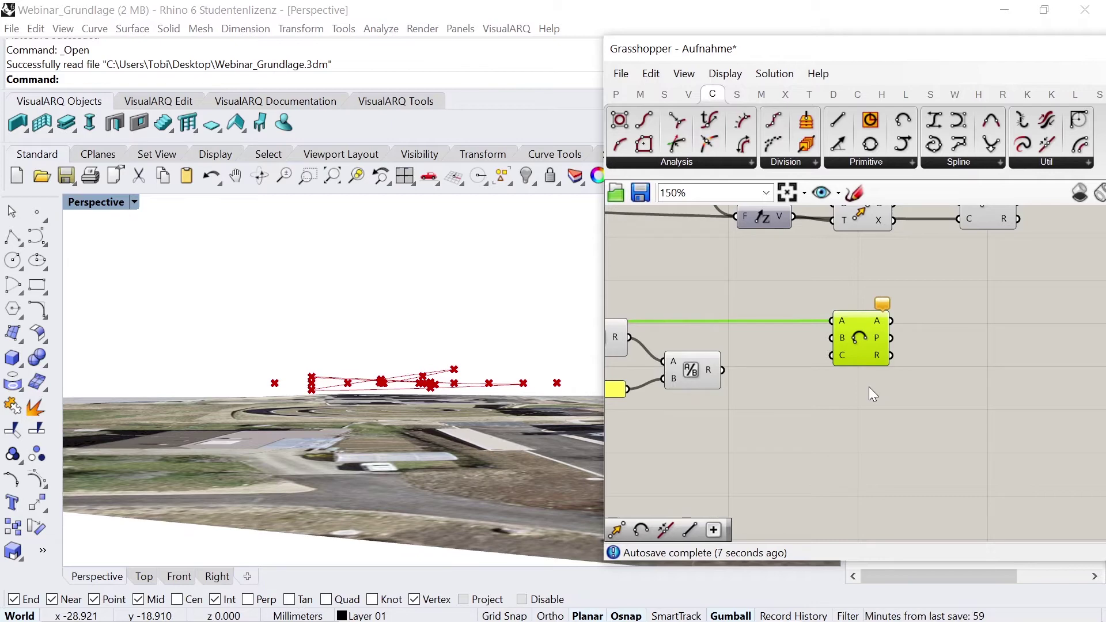
scroll(870, 389, "down", 3)
scroll(741, 368, "up", 3)
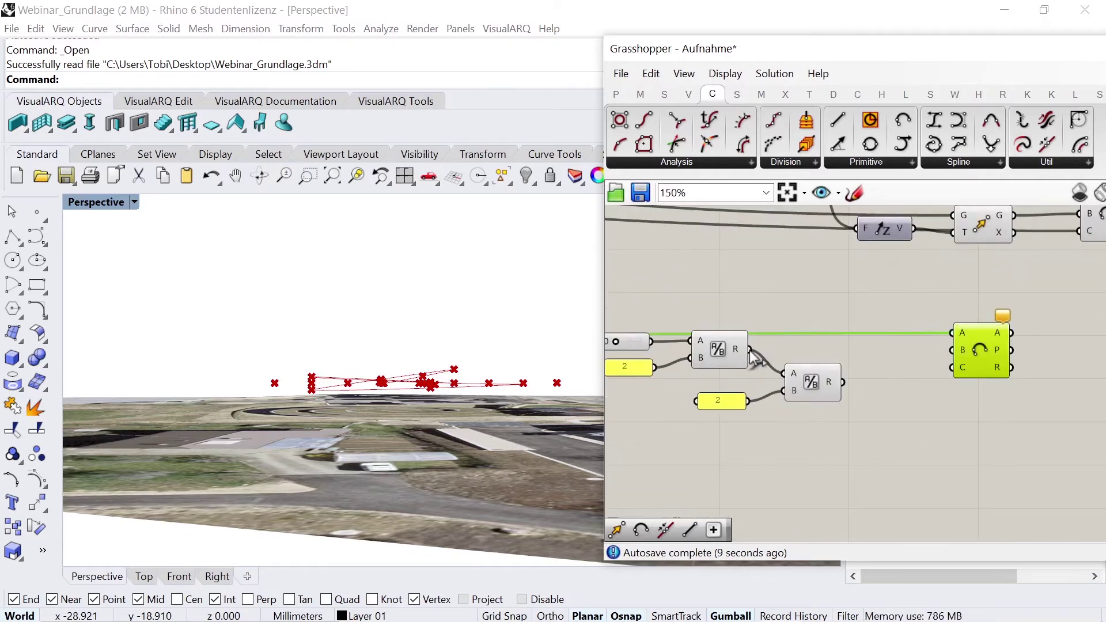
mouse_move(750, 350)
left_mouse_down()
mouse_move(952, 350)
mouse_move(987, 361)
left_mouse_up()
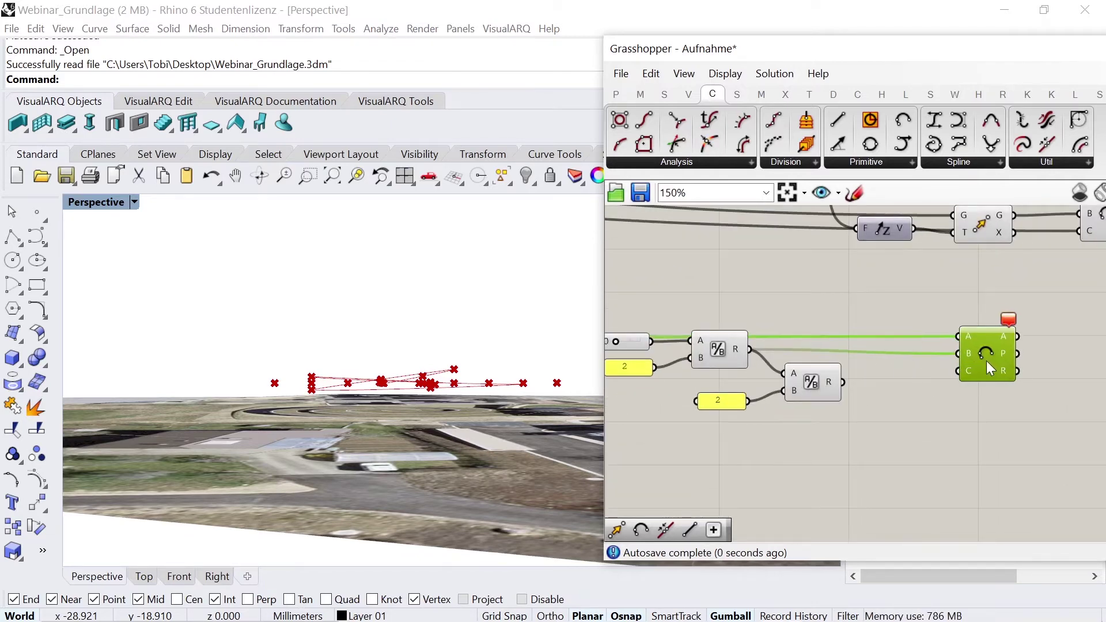
Undo the arc component's stray move from the Edit menu
left_click(651, 74)
left_click(671, 90)
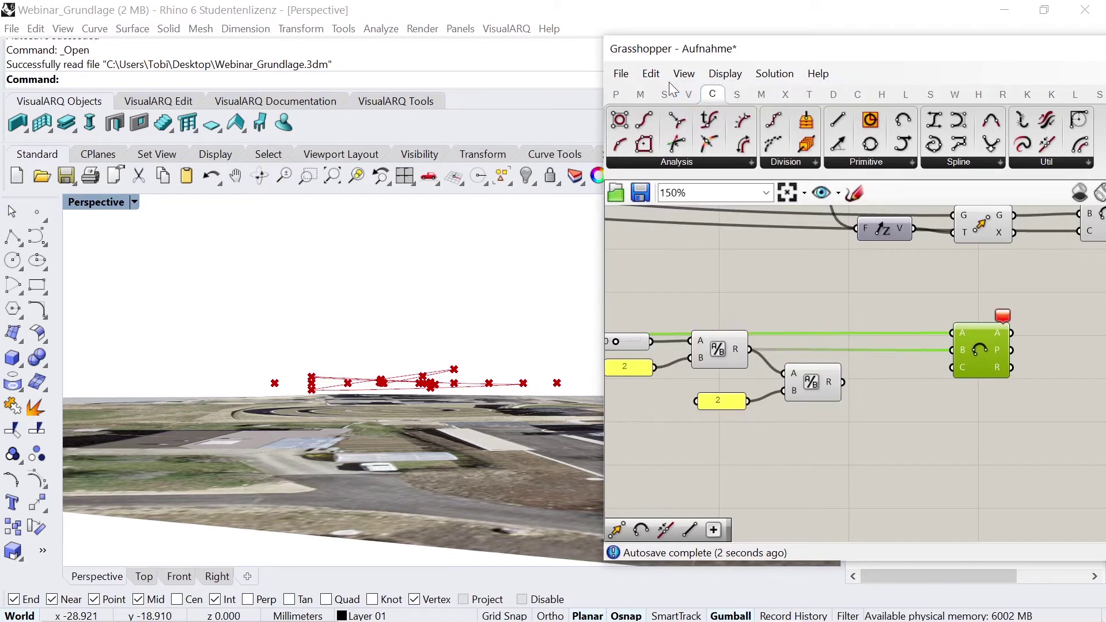
left_click(810, 94)
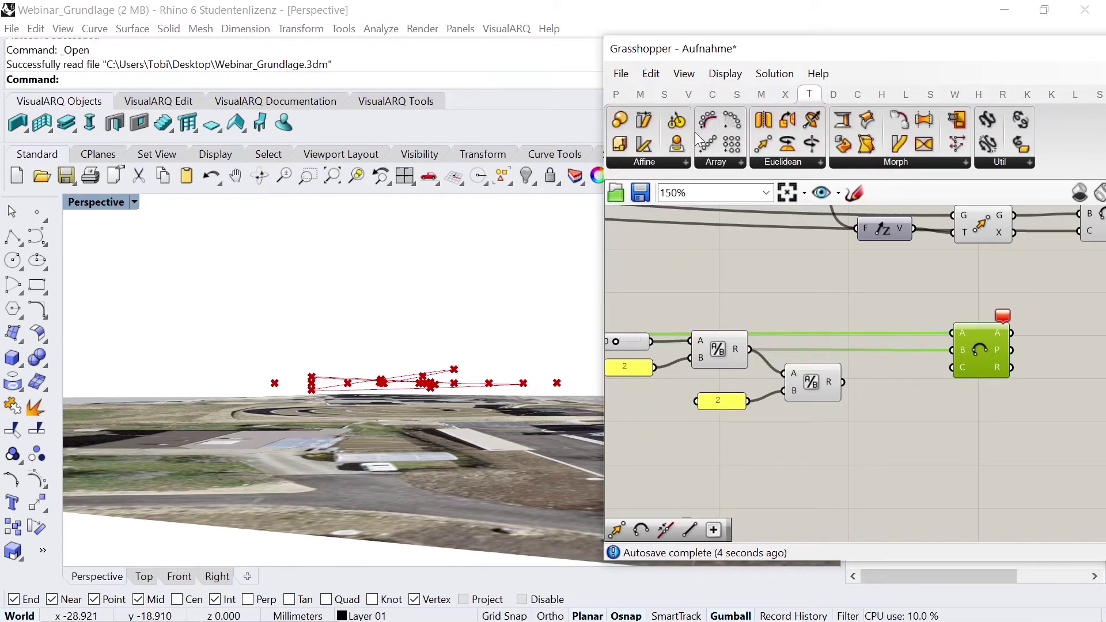
Add a Move component with a unit vector wired into its motion input
left_click_drag(764, 145, 909, 441)
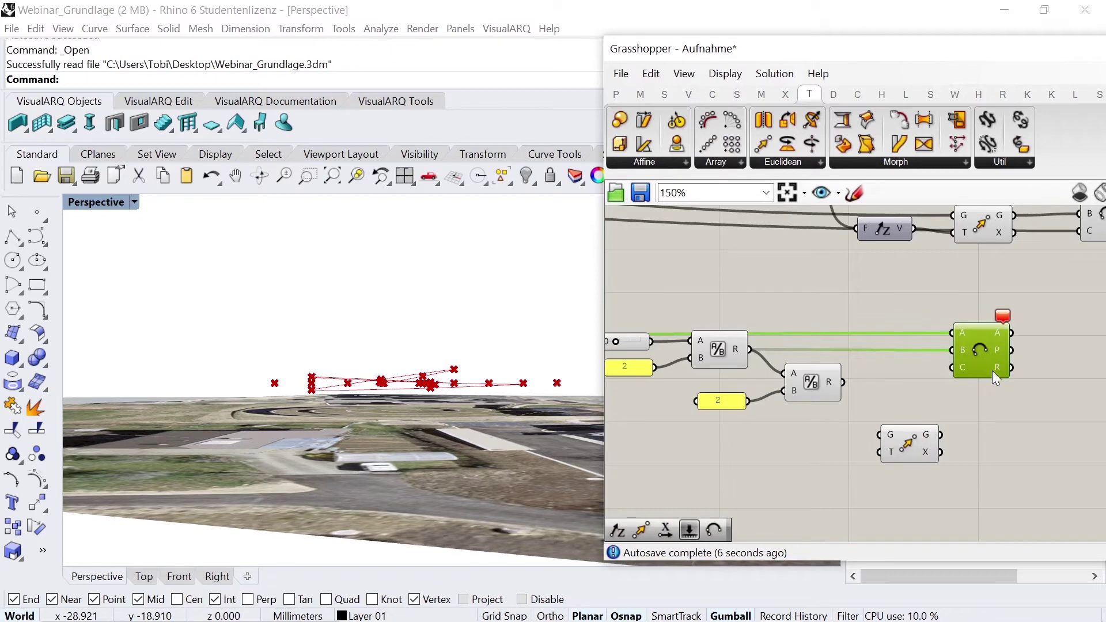
left_click_drag(986, 361, 1021, 405)
left_click(689, 95)
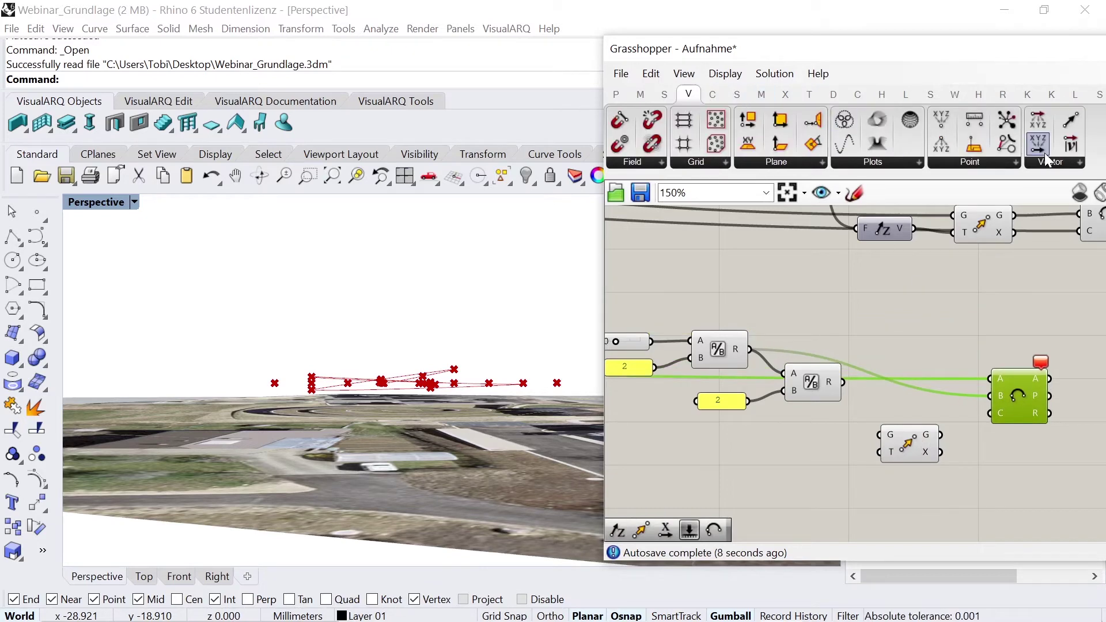
left_click(1057, 163)
mouse_move(1014, 289)
left_mouse_down()
mouse_move(837, 468)
mouse_move(880, 452)
left_mouse_up()
mouse_move(941, 435)
left_mouse_down()
mouse_move(984, 383)
mouse_move(994, 392)
left_mouse_up()
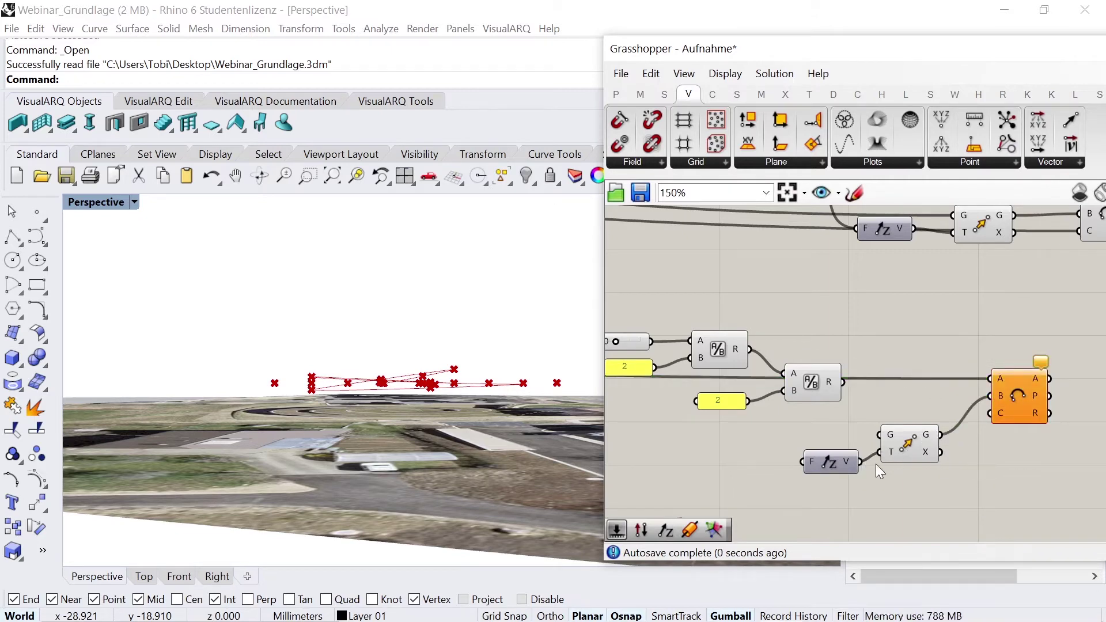
left_click_drag(838, 462, 836, 453)
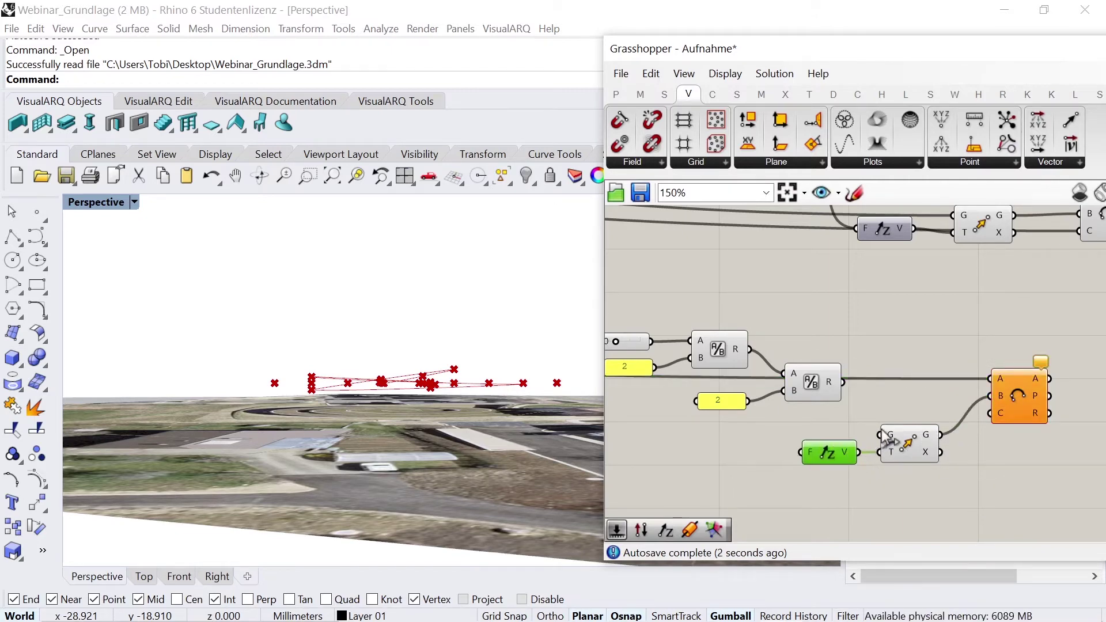
Connect a division result to the expression's F input and select the expression and evaluate components
scroll(872, 435, "down", 2)
scroll(864, 415, "down", 2)
scroll(850, 398, "down", 3)
scroll(840, 389, "down", 1)
scroll(738, 381, "up", 3)
scroll(707, 382, "up", 2)
scroll(670, 371, "up", 2)
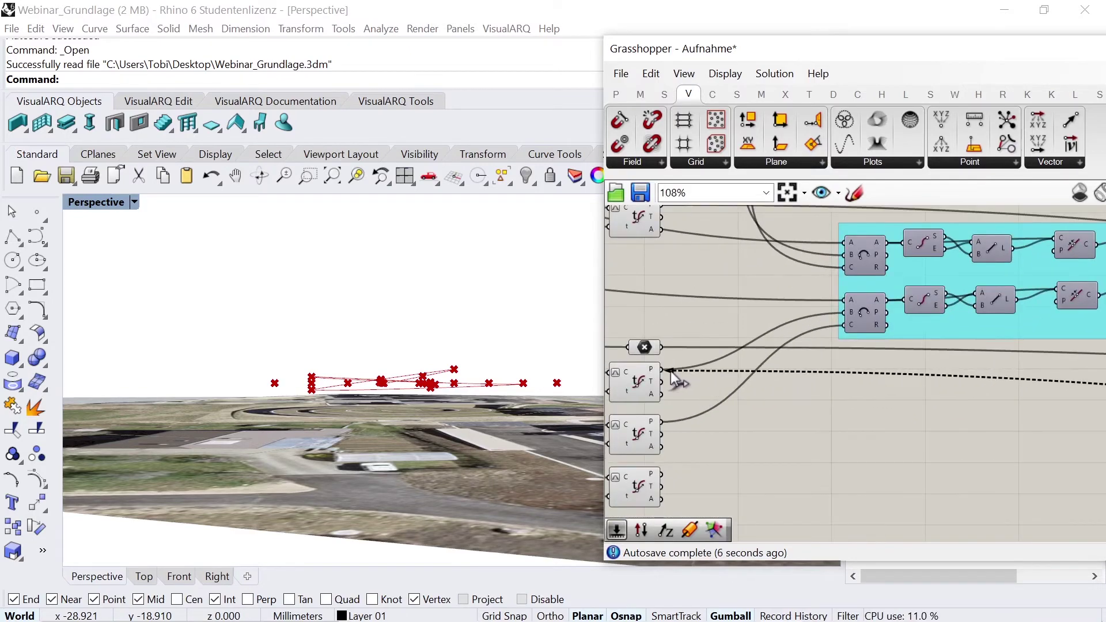
scroll(685, 398, "down", 3)
scroll(818, 412, "down", 1)
scroll(959, 401, "down", 2)
scroll(950, 412, "up", 4)
scroll(919, 431, "up", 1)
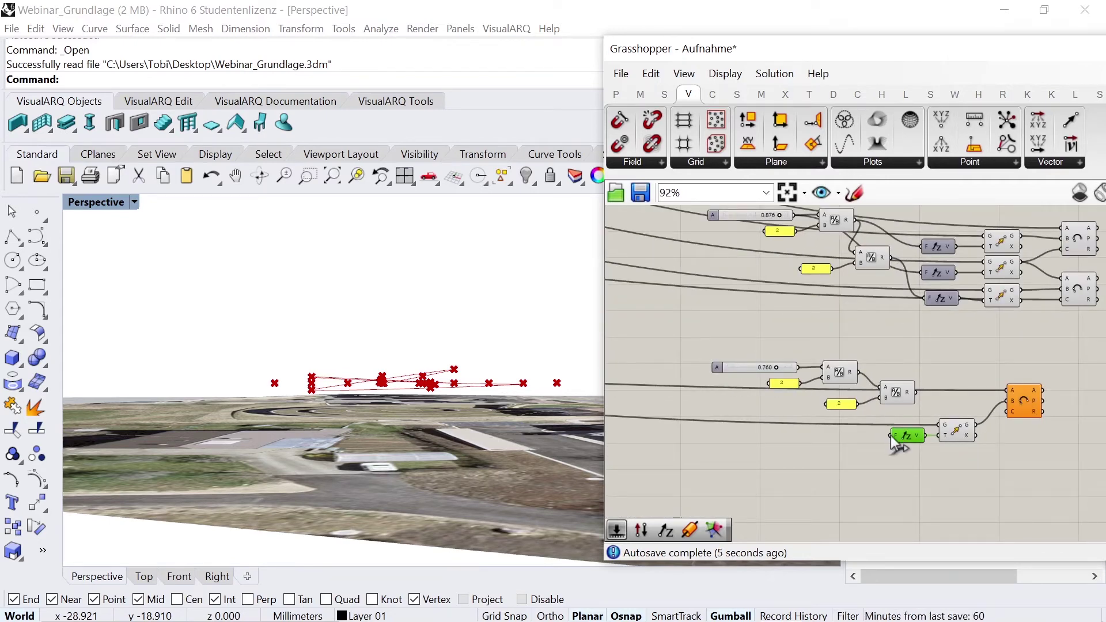
left_click_drag(892, 437, 859, 373)
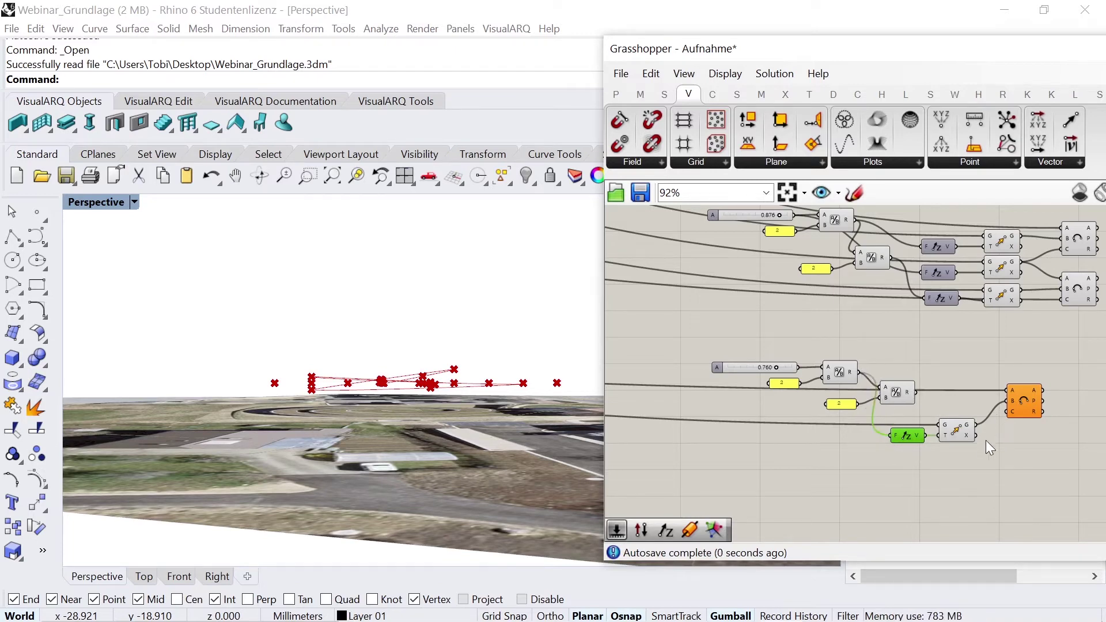
left_click_drag(894, 420, 943, 455)
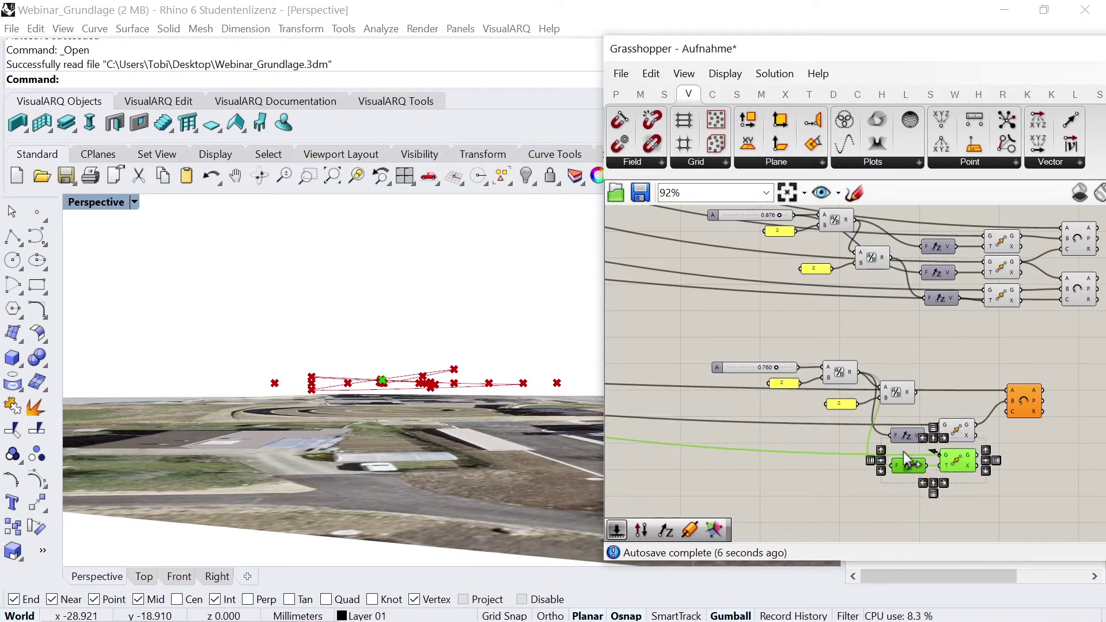
Wire the copied offset to its source point, the division value into the unit vector, and the raised point into Arc 3Pt's C input
scroll(922, 458, "down", 5)
scroll(749, 443, "up", 4)
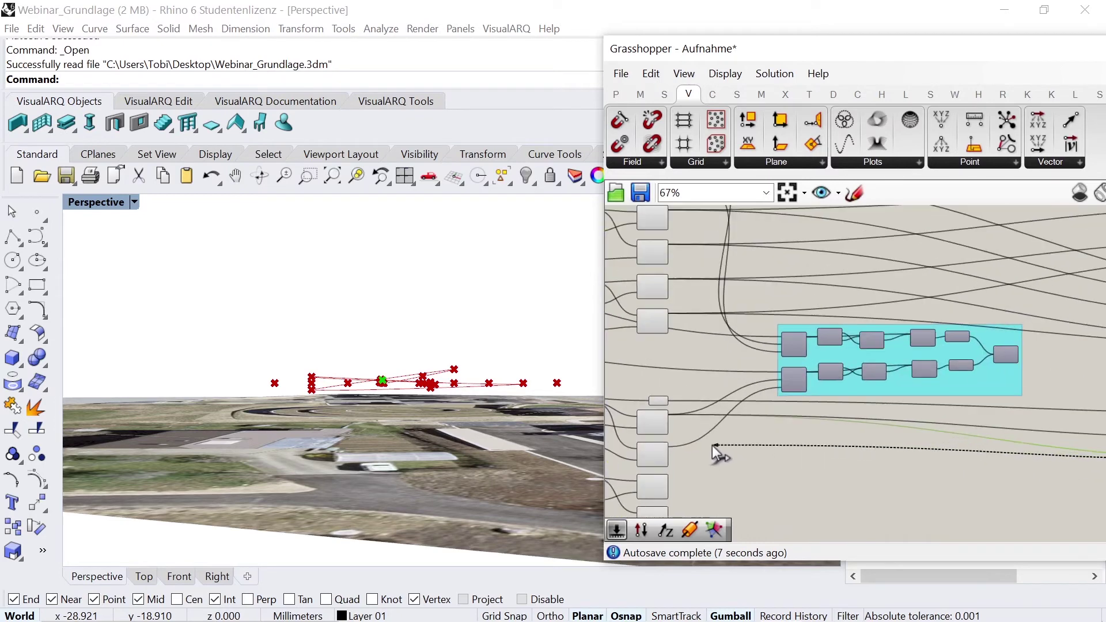
left_click_drag(772, 442, 672, 446)
scroll(703, 396, "down", 1)
scroll(707, 392, "down", 3)
scroll(929, 421, "up", 4)
scroll(899, 426, "up", 2)
left_click_drag(880, 431, 747, 309)
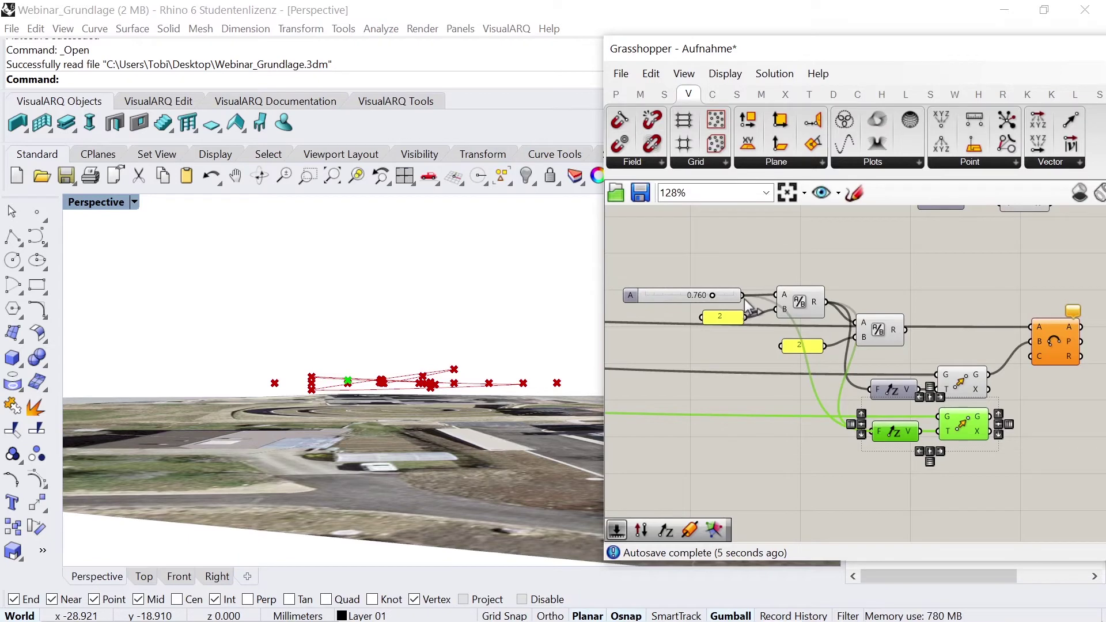
left_click_drag(990, 416, 1031, 358)
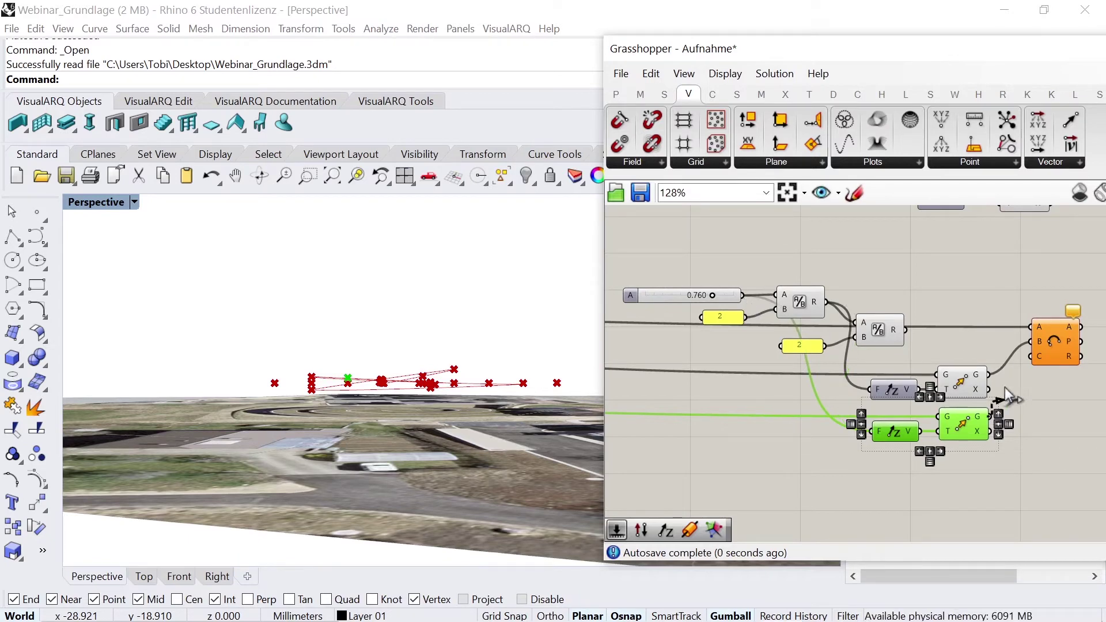
Orbit the site model and highlight the new arc over the spiral ramp
mouse_move(469, 370)
right_mouse_down()
mouse_move(461, 414)
mouse_move(412, 398)
mouse_move(415, 358)
right_mouse_up()
left_click(1053, 344)
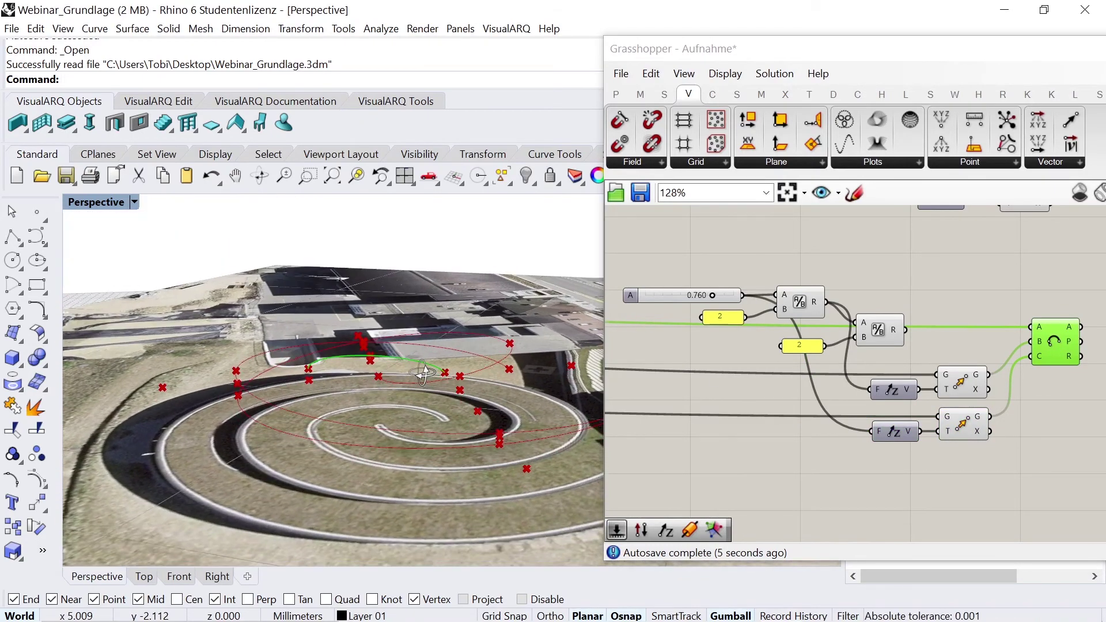
left_click(821, 443)
Place another Arc 3Pt component from the Curve Primitive list
scroll(934, 369, "down", 3)
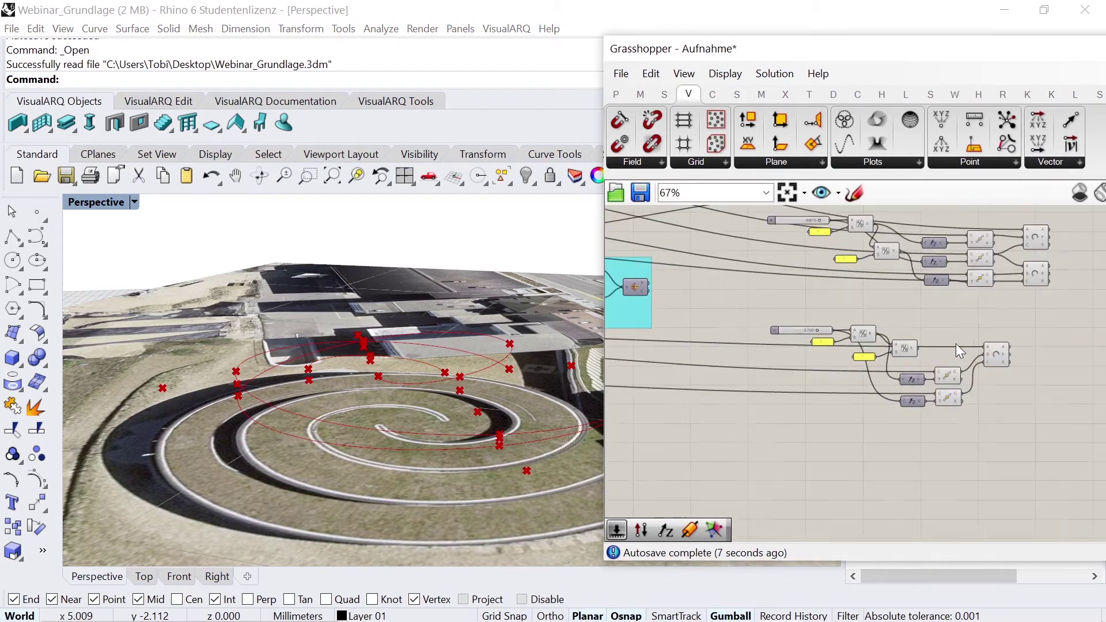
left_click_drag(1004, 358, 1009, 382)
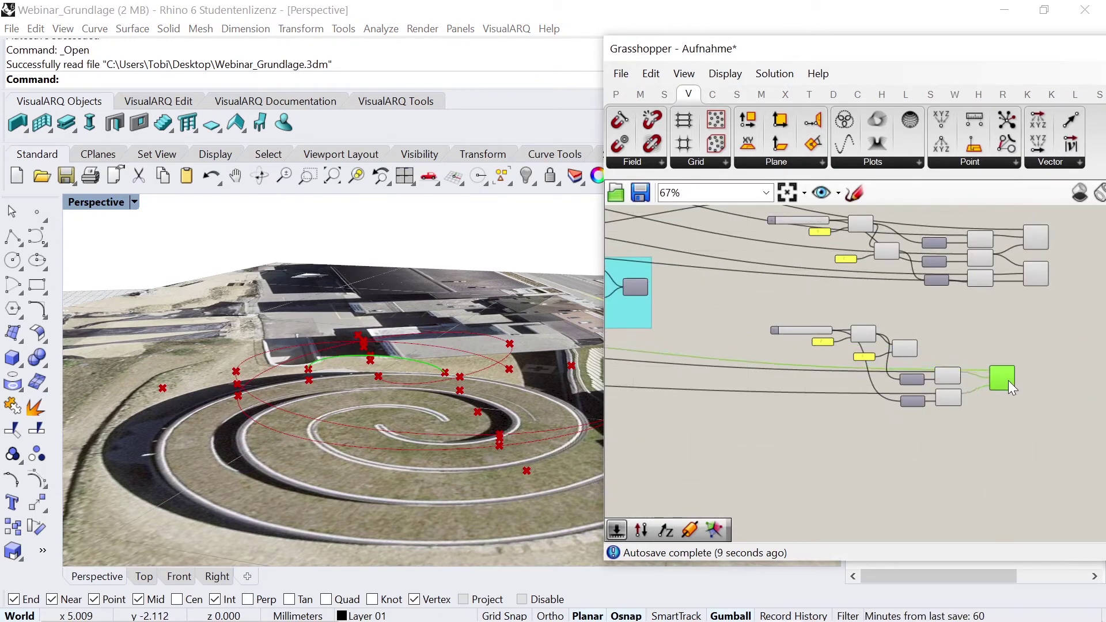
left_click(715, 95)
left_click(910, 163)
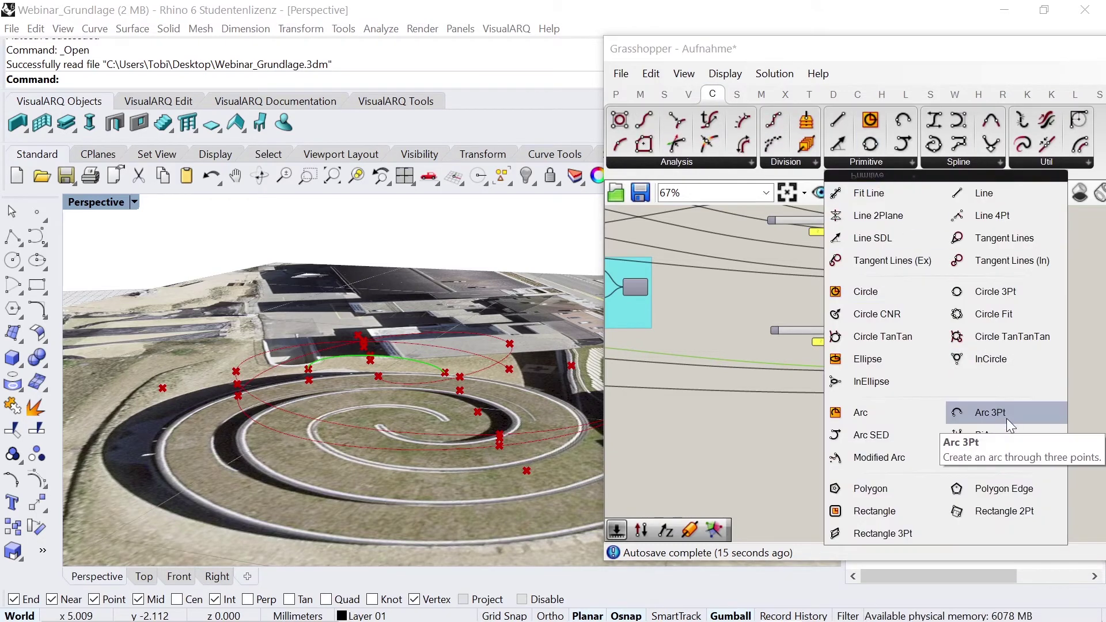
left_click_drag(1008, 418, 998, 436)
left_click(998, 436)
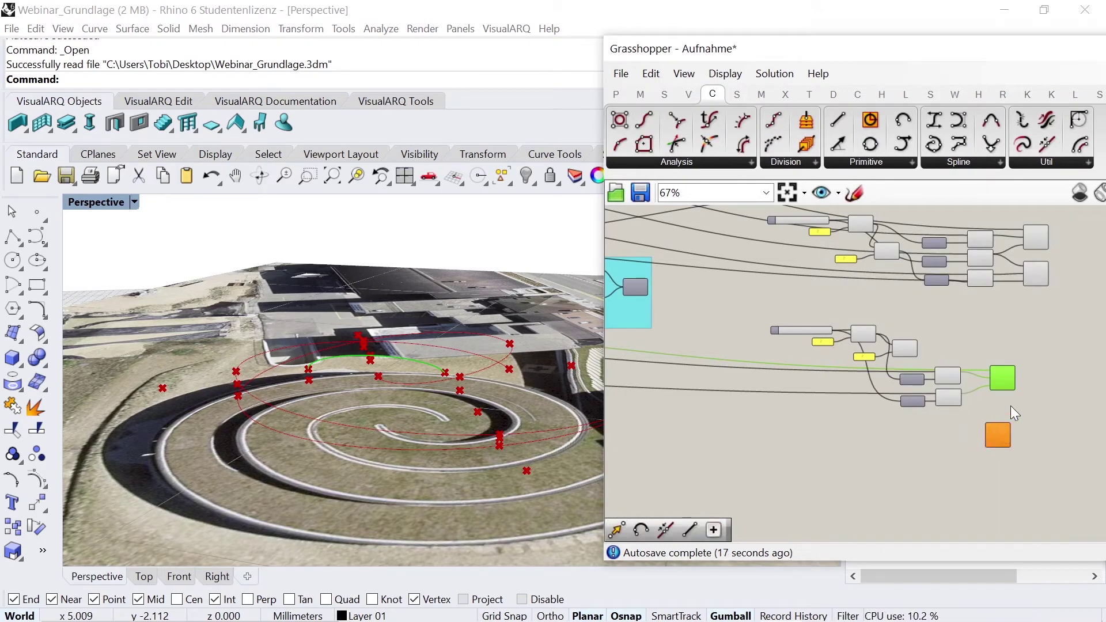
Wire the lower raised point into the new arc's A input
scroll(992, 437, "up", 5)
scroll(992, 437, "up", 1)
left_click_drag(900, 311, 977, 413)
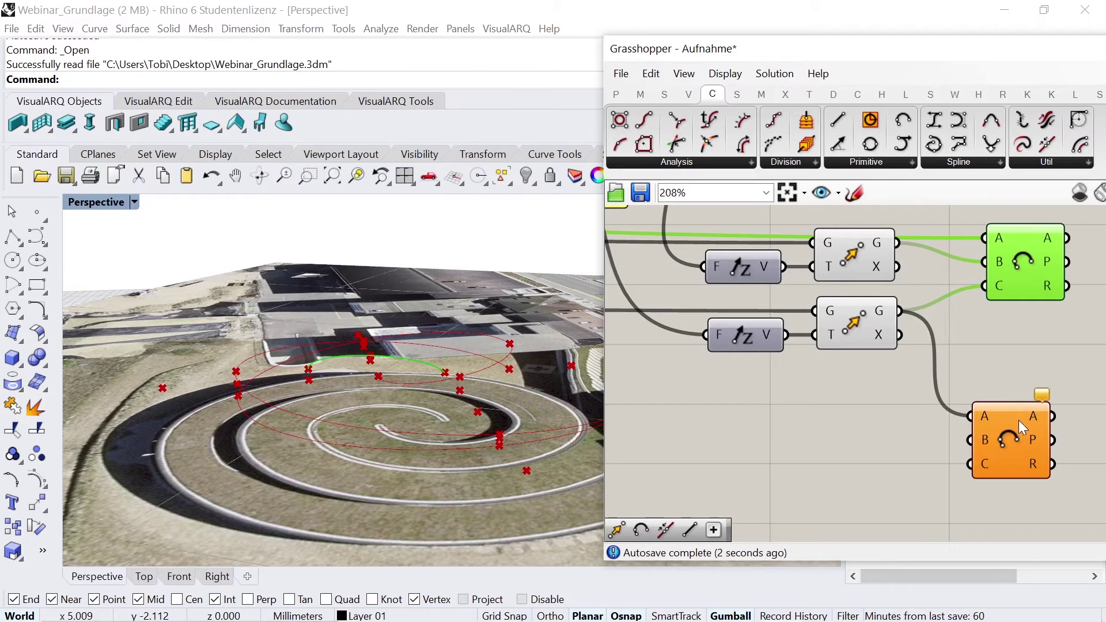
left_click_drag(1022, 422, 1042, 392)
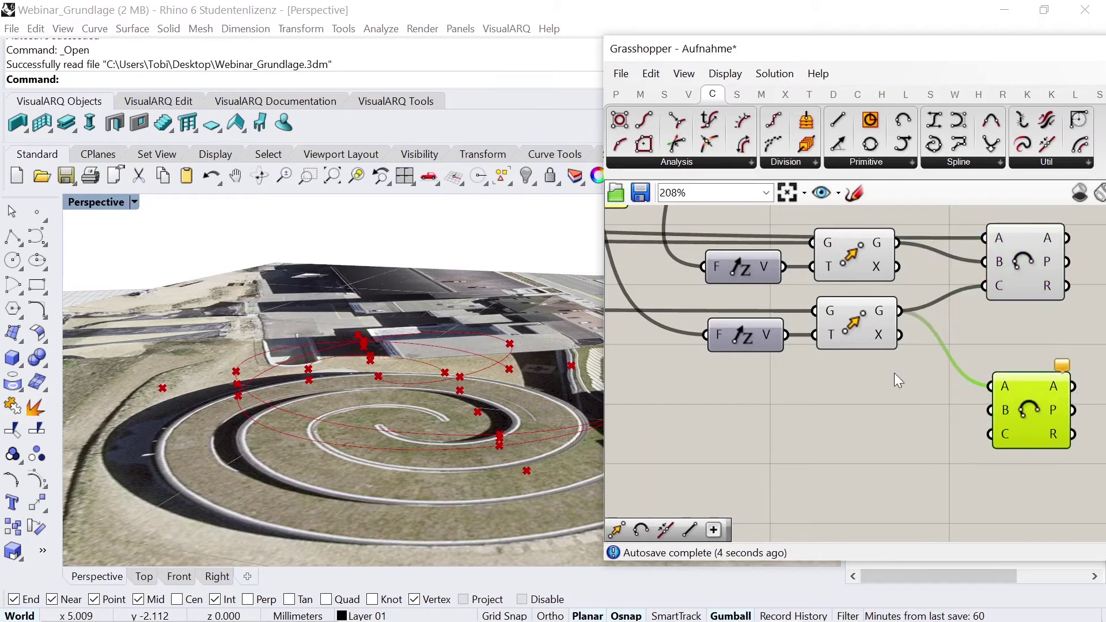
Add a Move component and a vertical Unit Z vector to the canvas
left_click(809, 94)
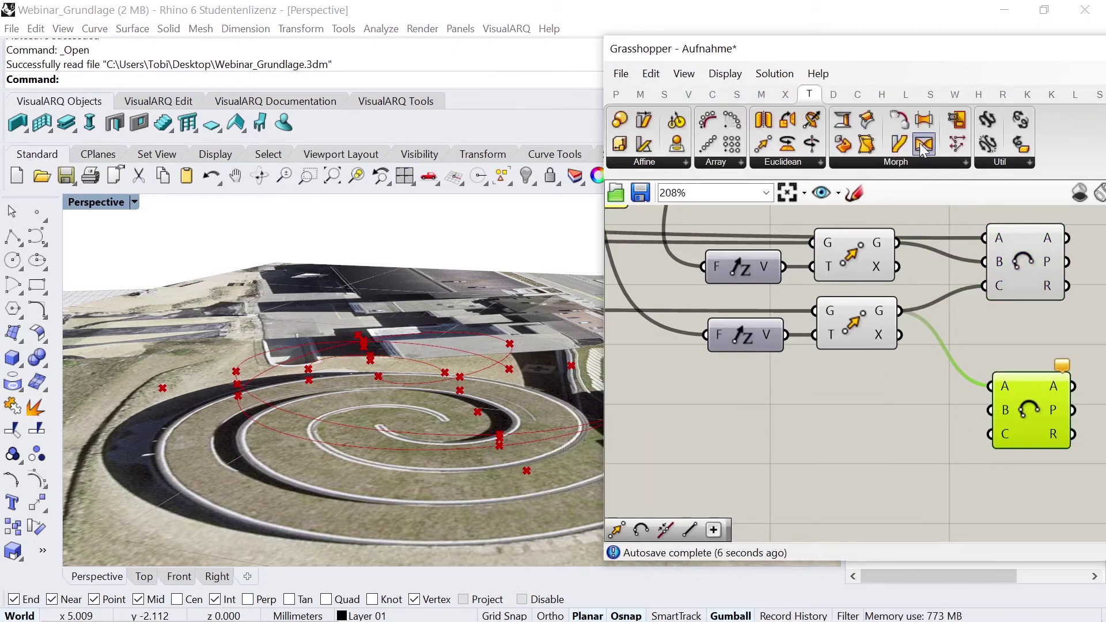
mouse_move(769, 150)
left_mouse_down()
mouse_move(840, 354)
mouse_move(867, 396)
left_mouse_up()
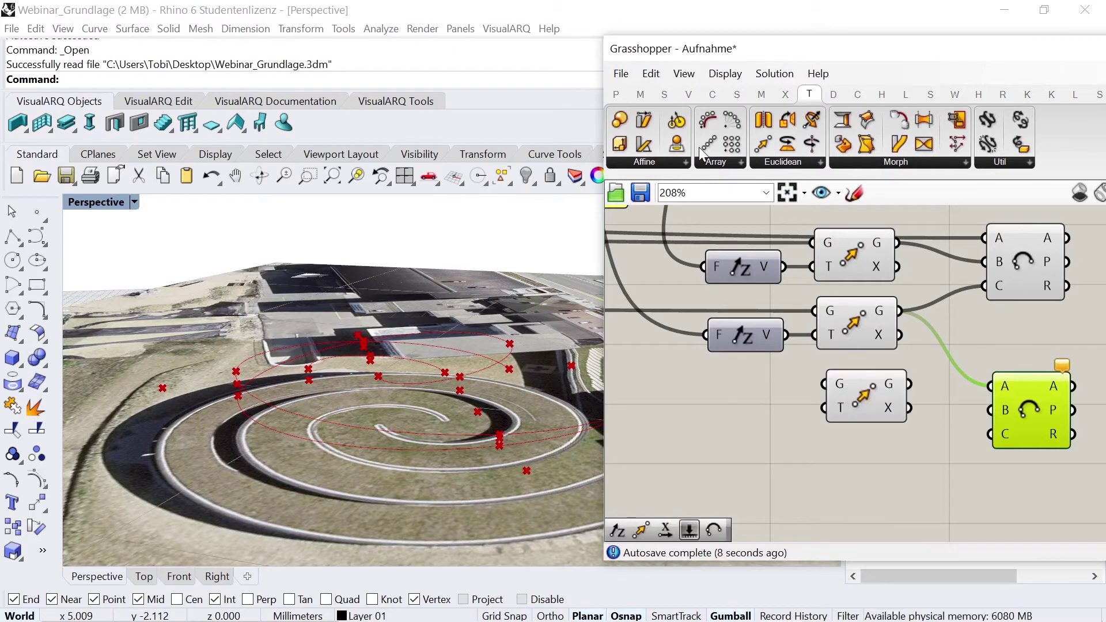
left_click(688, 95)
left_click(1048, 163)
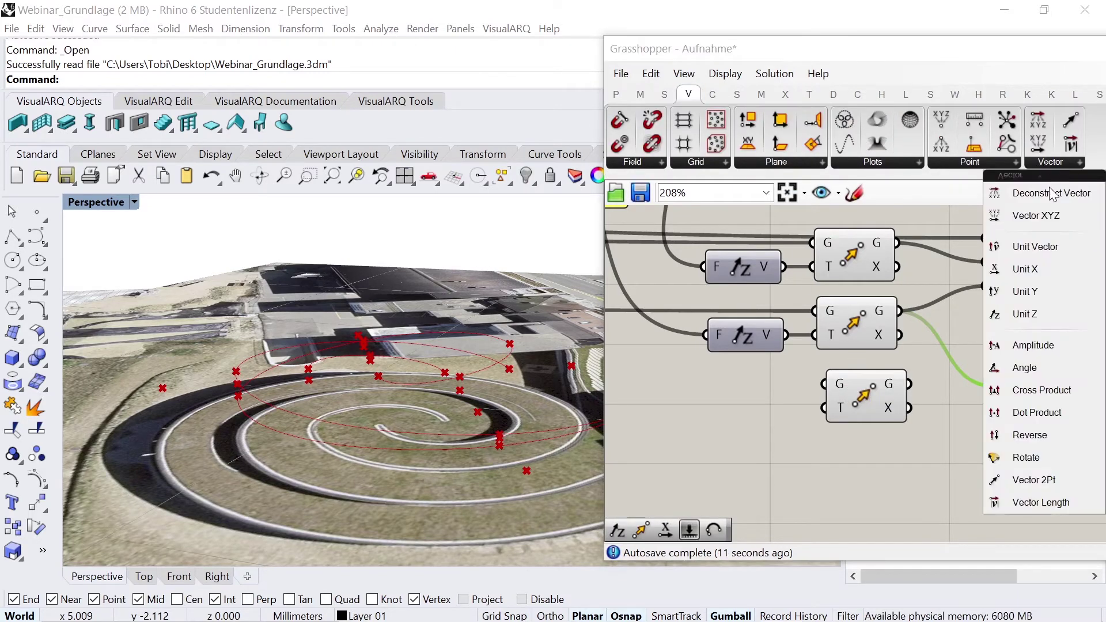
mouse_move(1033, 314)
left_mouse_down()
mouse_move(896, 444)
mouse_move(760, 419)
mouse_move(990, 387)
left_mouse_up()
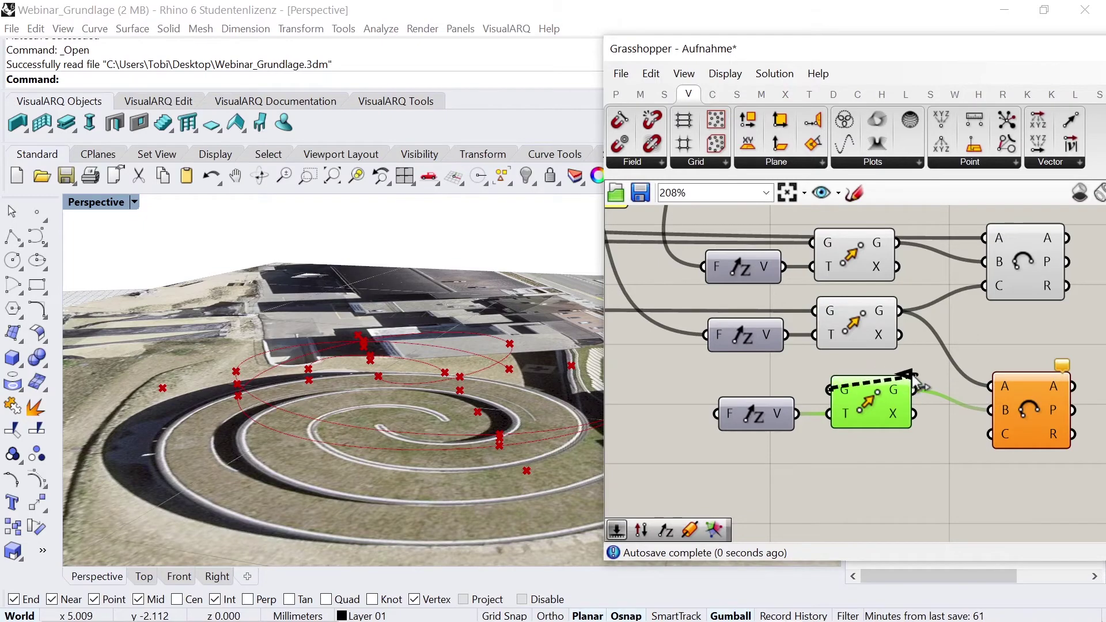
Connect the new Move to its source point and wire the offset point into the arc's B input
scroll(957, 398, "down", 5)
scroll(951, 392, "down", 3)
scroll(948, 395, "down", 3)
scroll(790, 400, "up", 3)
scroll(800, 369, "up", 2)
scroll(800, 361, "up", 3)
left_click_drag(799, 361, 785, 353)
scroll(786, 345, "down", 5)
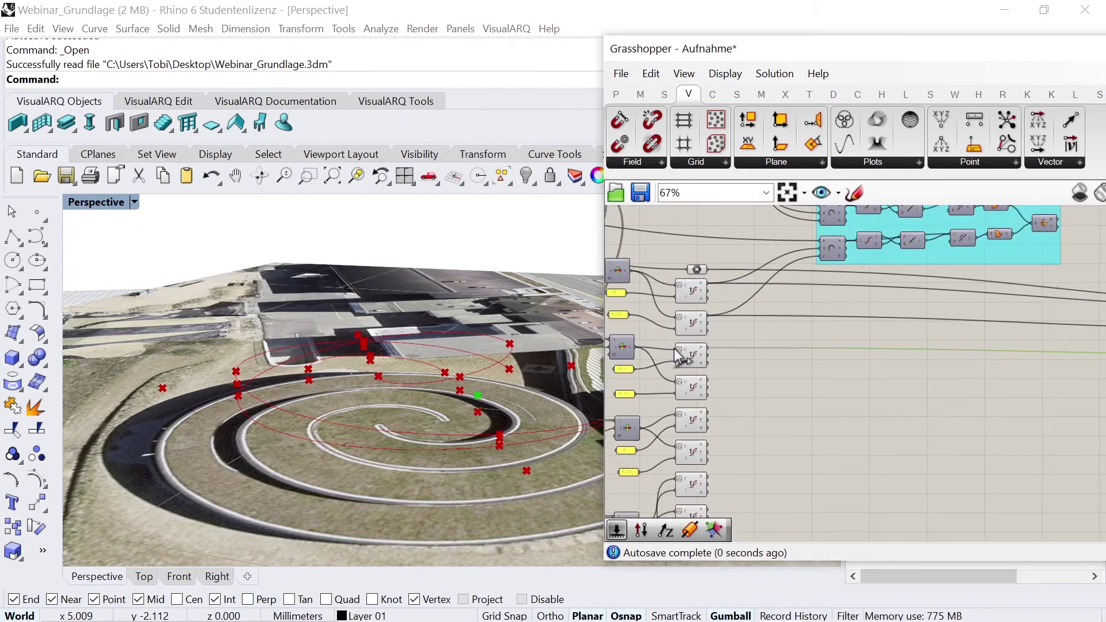
scroll(1011, 361, "up", 3)
scroll(1009, 363, "up", 3)
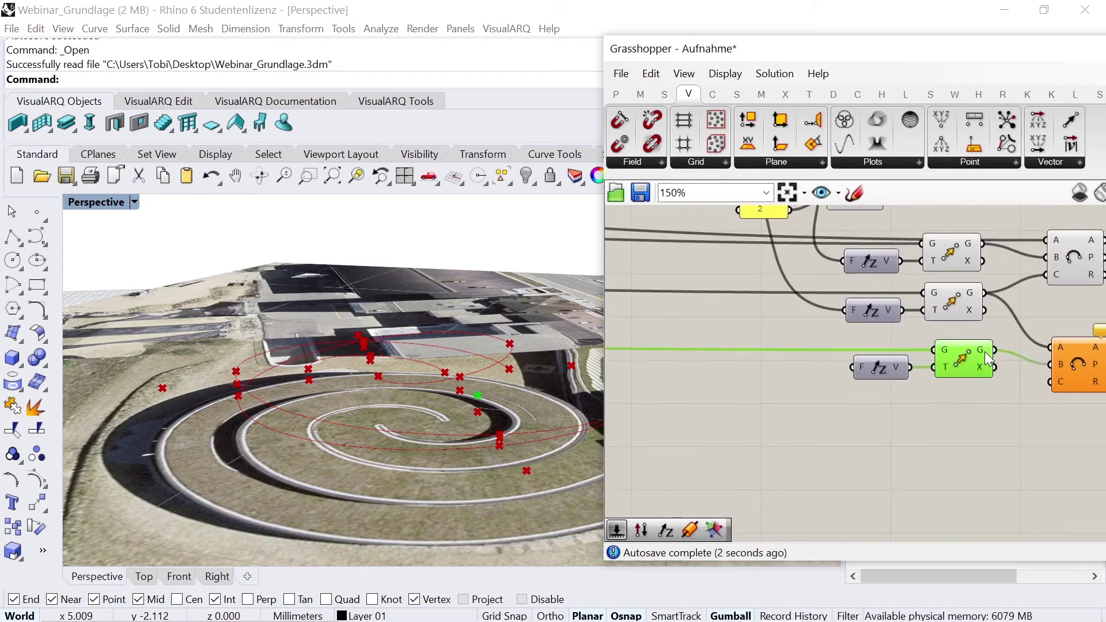
left_click_drag(1049, 382, 989, 393)
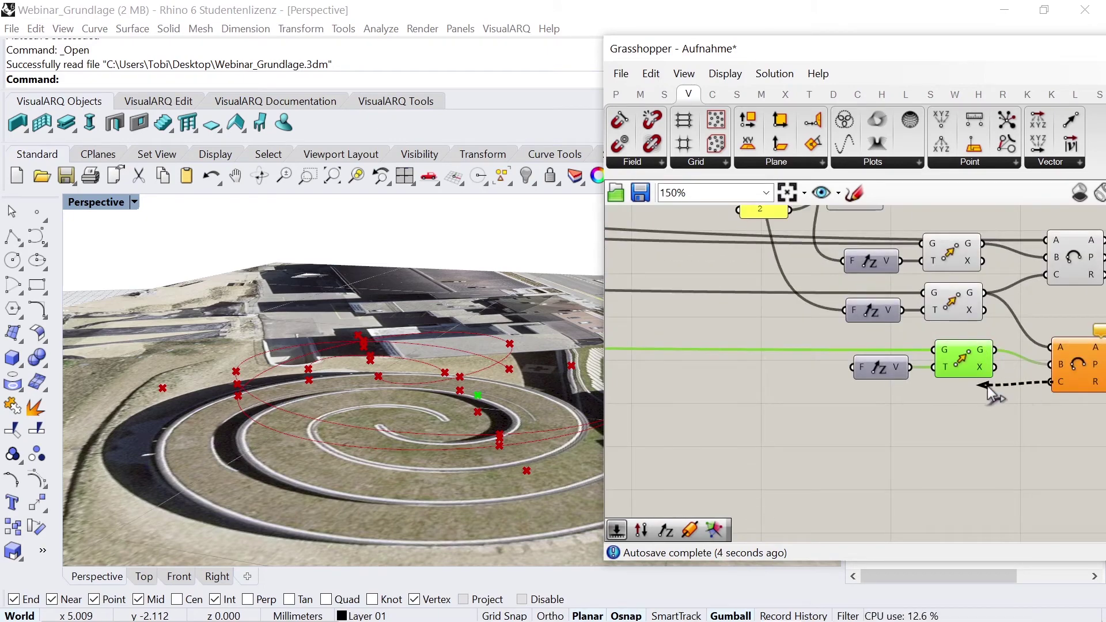
Connect the new arc's C input to its Z-moved source point
scroll(991, 395, "down", 2)
scroll(991, 395, "down", 2)
scroll(864, 400, "down", 1)
scroll(749, 398, "up", 1)
left_click_drag(988, 394, 611, 386)
scroll(660, 395, "up", 1)
scroll(675, 369, "down", 2)
scroll(676, 368, "down", 1)
scroll(873, 364, "up", 3)
Select both arcs and the lower component block to highlight them in the model preview
left_click_drag(951, 384, 892, 324)
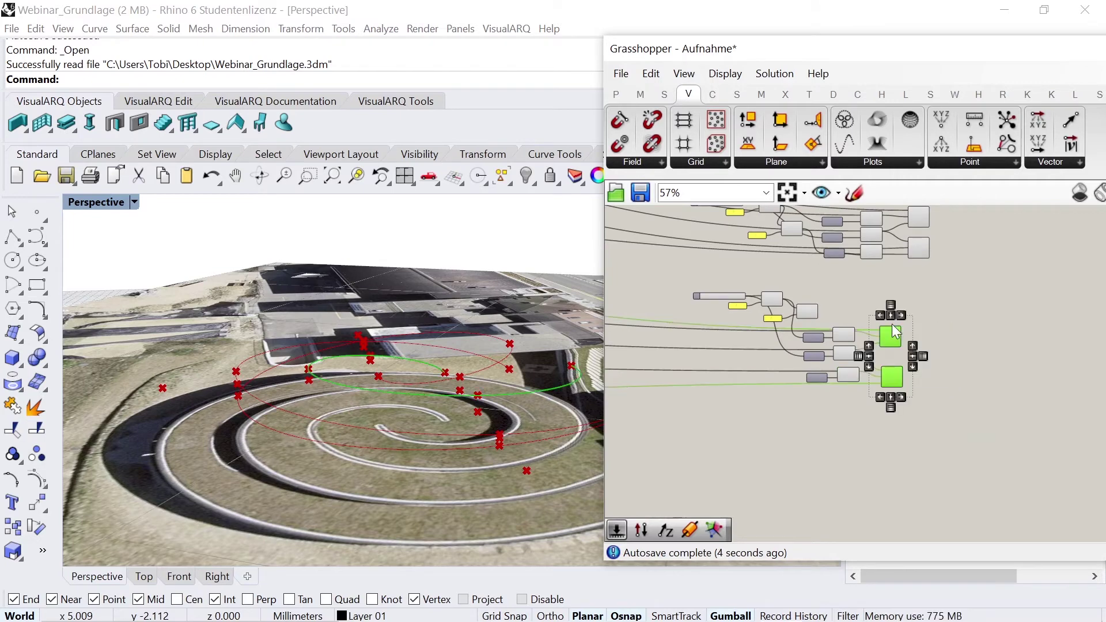
scroll(876, 345, "down", 2)
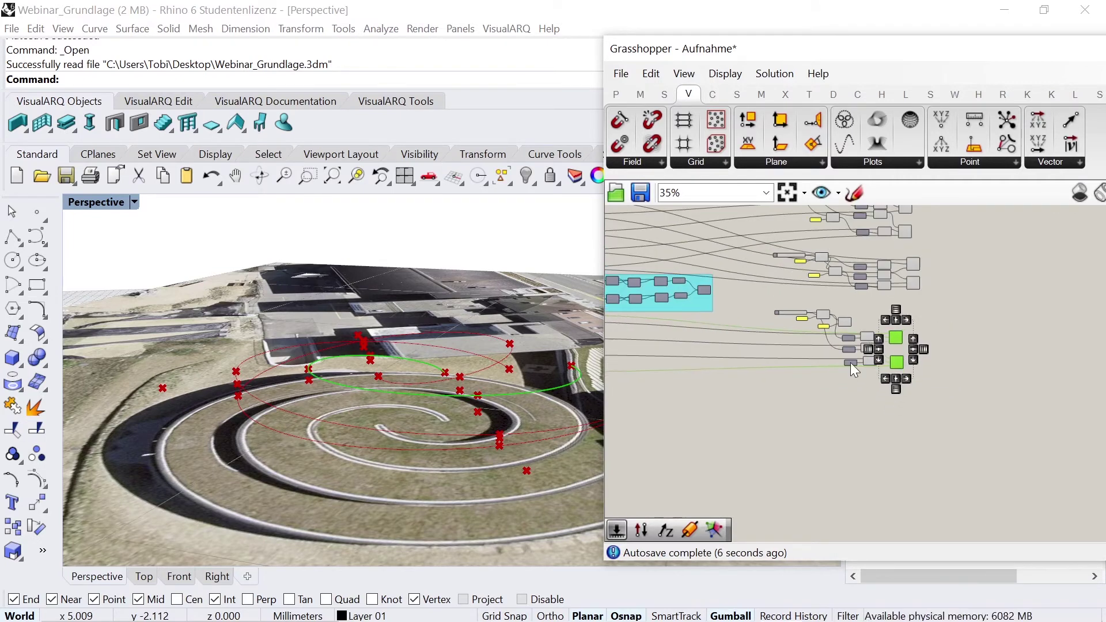
scroll(847, 380, "up", 3)
left_click(839, 400)
left_click_drag(1017, 413, 857, 303)
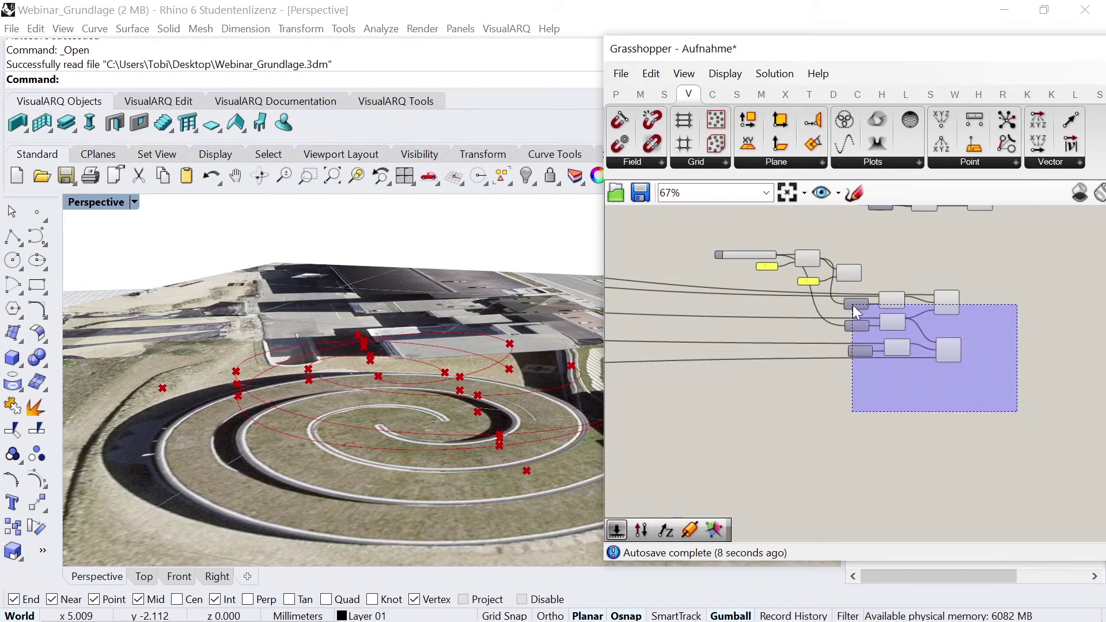
left_click(828, 424)
scroll(864, 273, "up", 2)
scroll(864, 274, "up", 3)
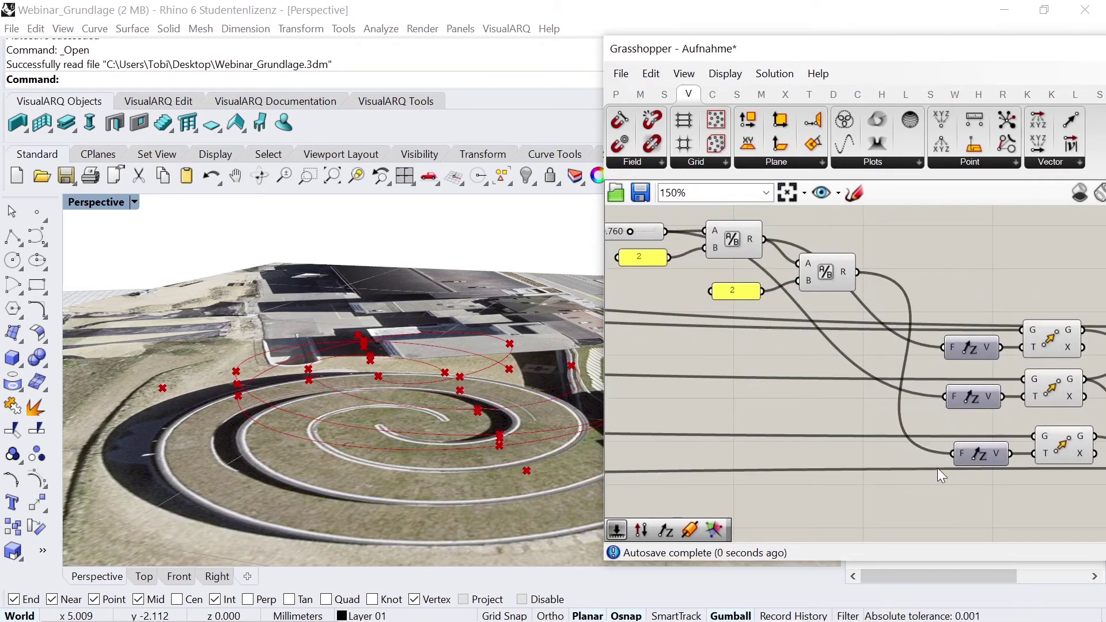
scroll(870, 458, "down", 3)
Highlight the new arc and orbit the Perspective view to see it on the ramp
left_click(1005, 457)
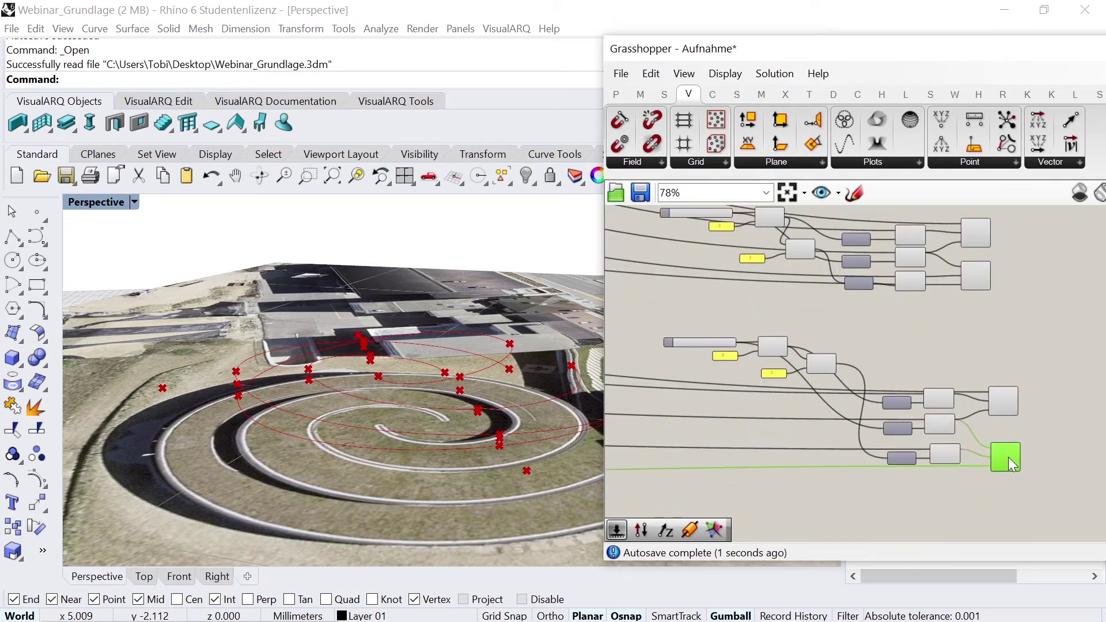
mouse_move(481, 410)
right_mouse_down()
mouse_move(449, 431)
mouse_move(520, 382)
mouse_move(520, 400)
right_mouse_up()
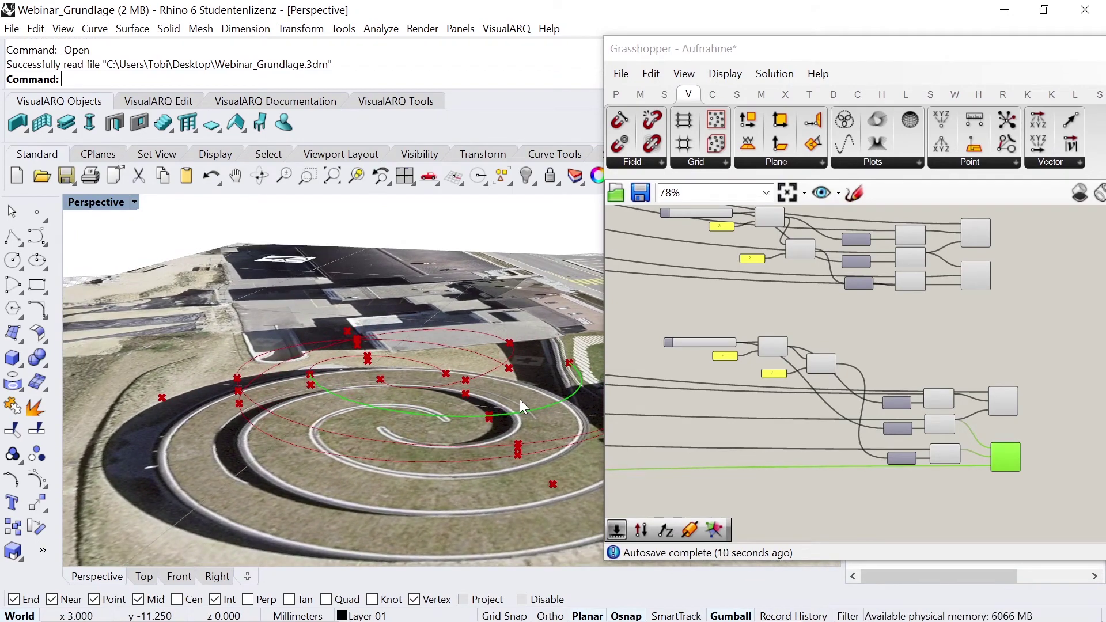
scroll(621, 390, "down", 2)
scroll(748, 385, "down", 2)
scroll(778, 393, "down", 1)
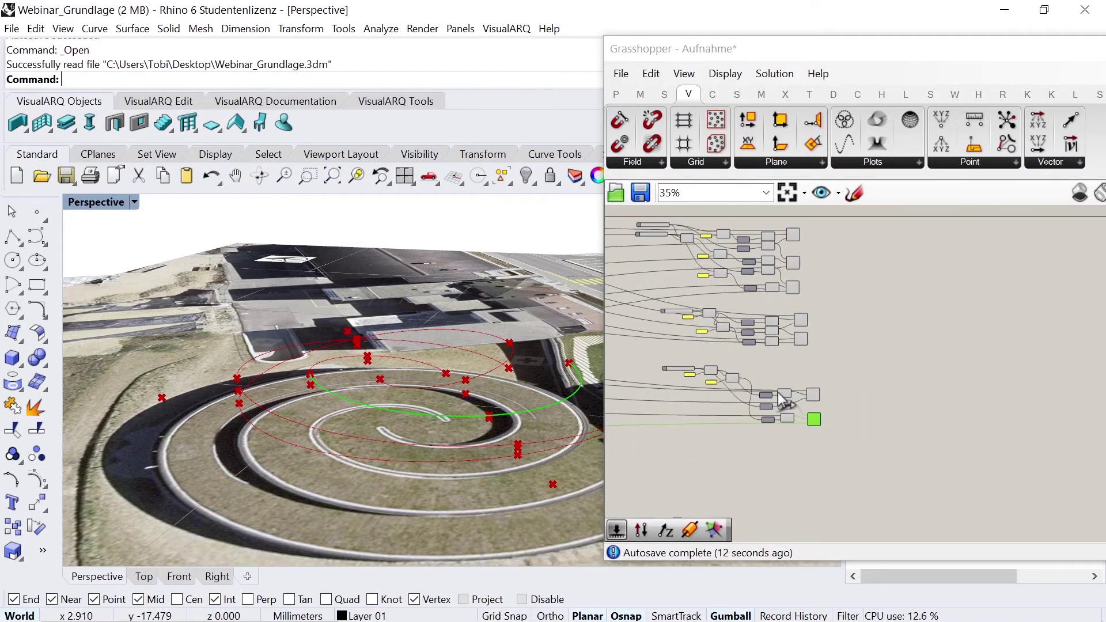
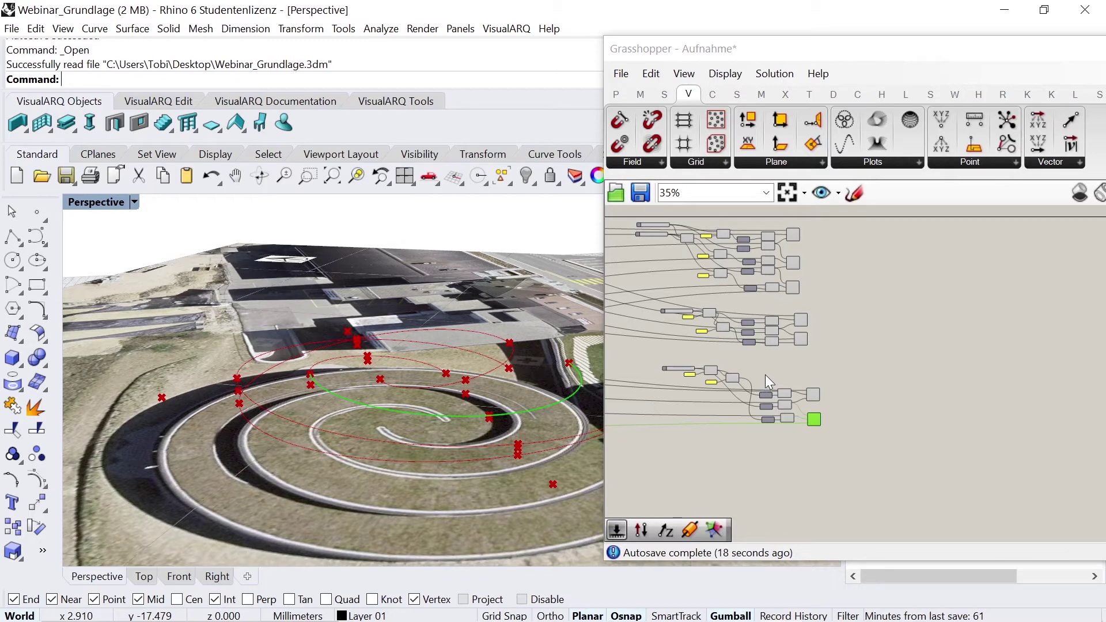
Place a new Number Slider from Params > Input onto the canvas
scroll(857, 386, "down", 3)
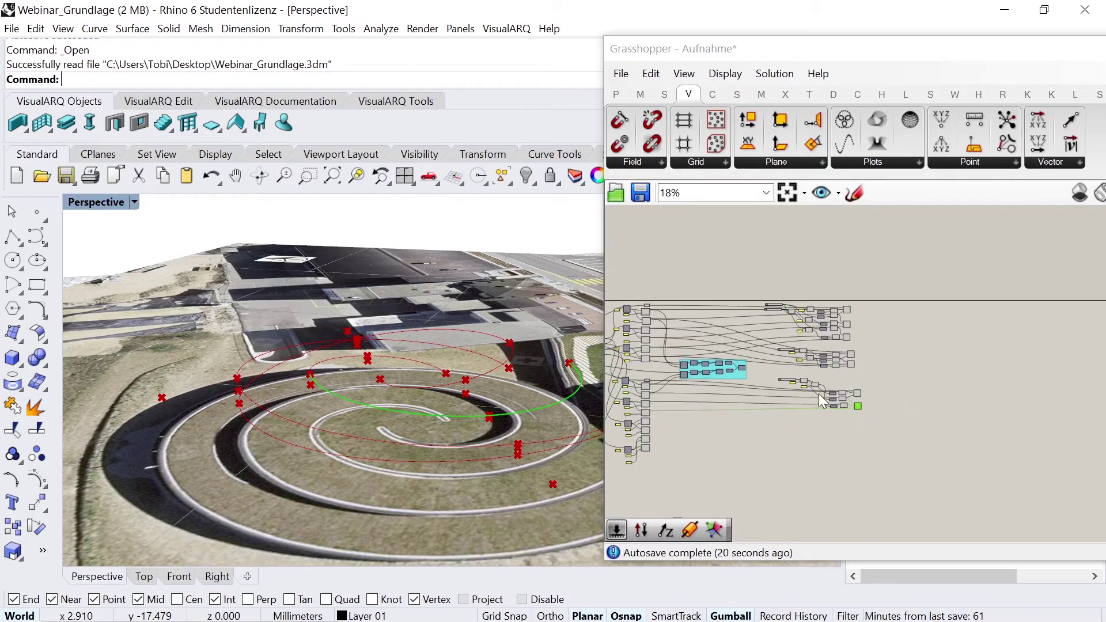
left_click(616, 94)
left_click_drag(869, 120, 777, 402)
scroll(793, 419, "up", 3)
scroll(776, 401, "up", 1)
scroll(776, 401, "up", 3)
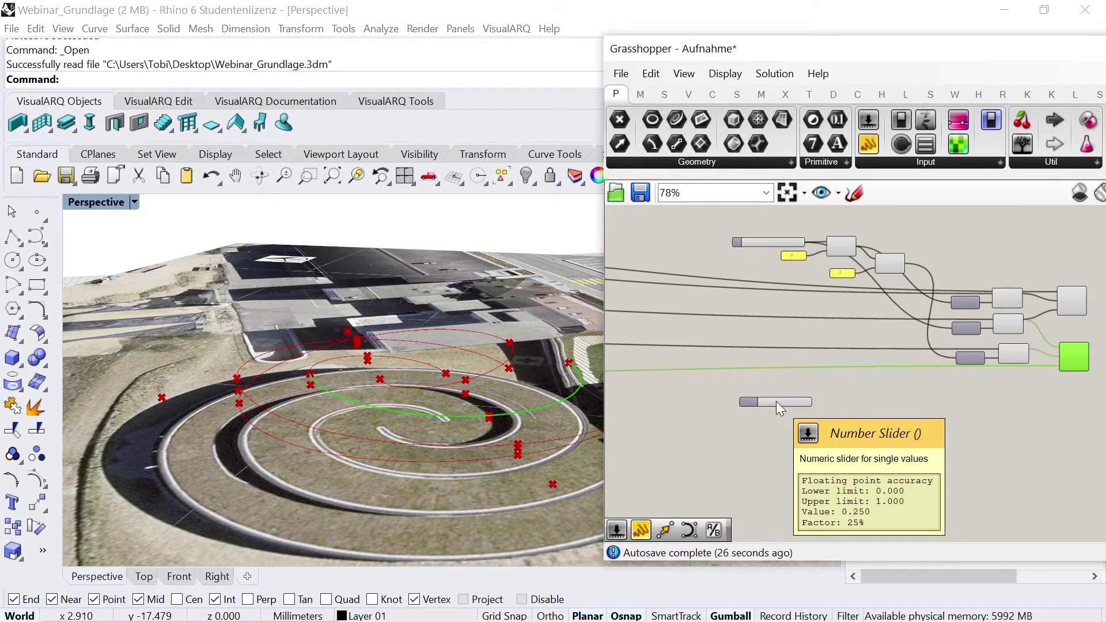
scroll(776, 401, "up", 3)
Set the new slider's maximum to 5 and its value to 2.236
right_click(793, 406)
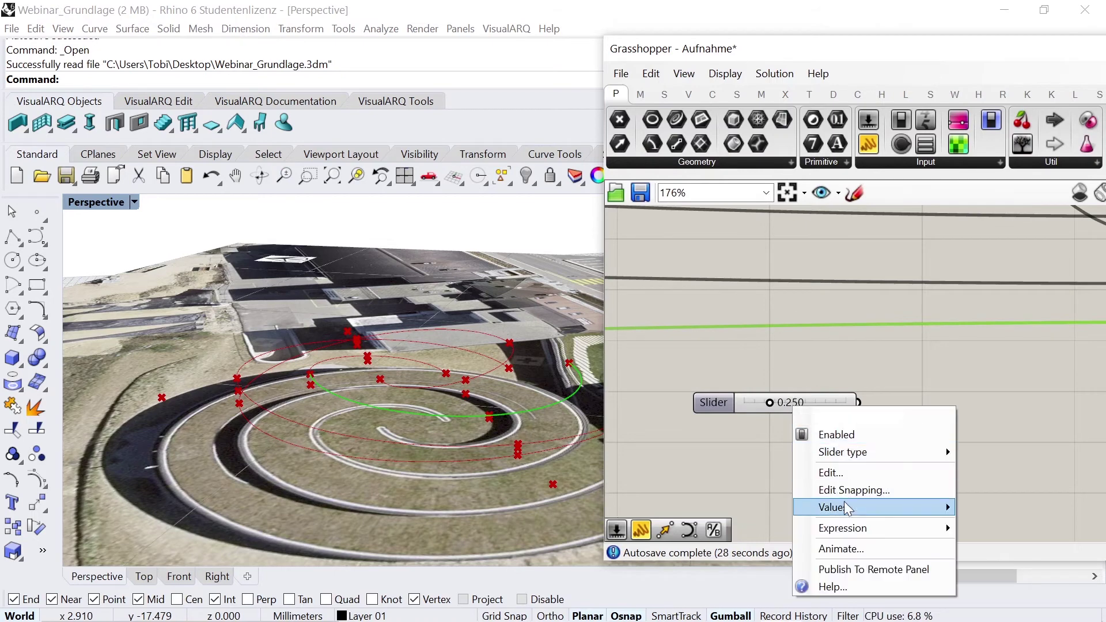
type("5")
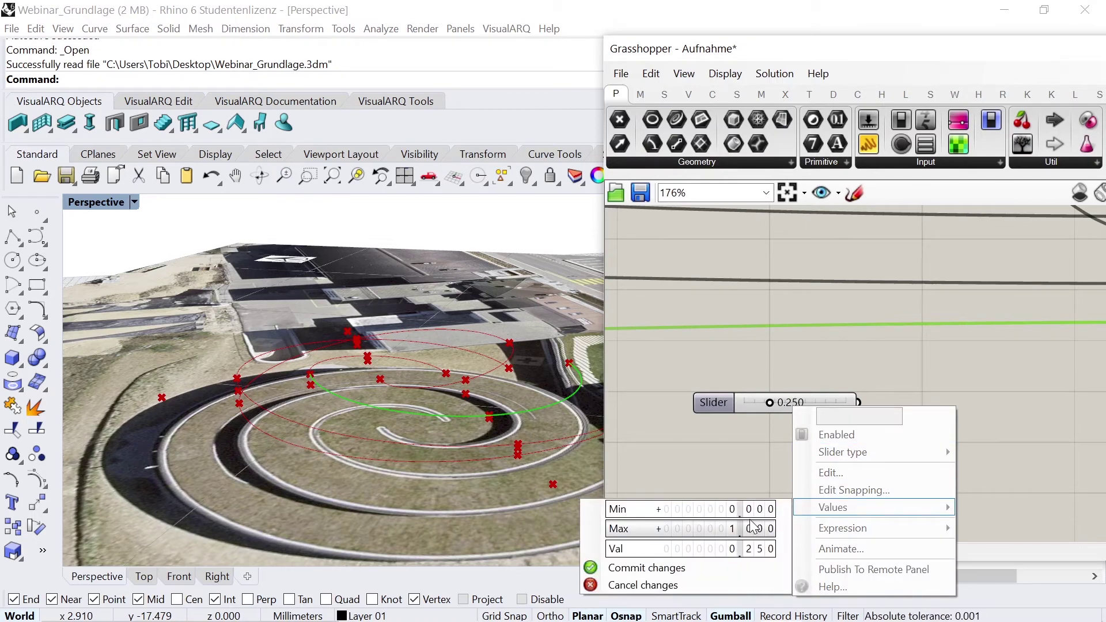
double_click(768, 551)
type("2.236")
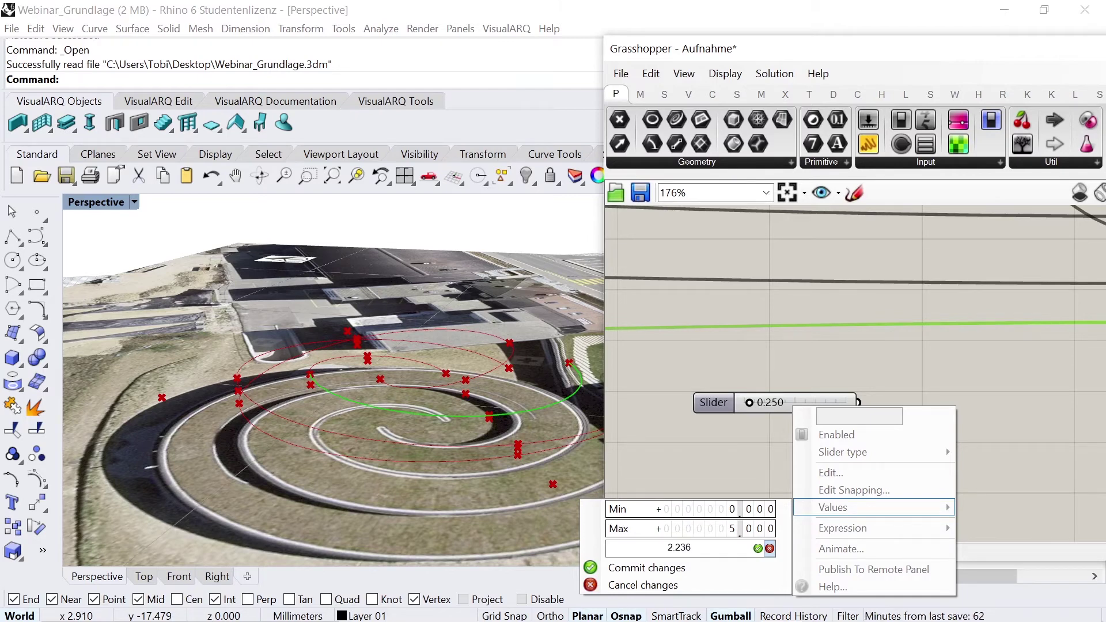
key("Return")
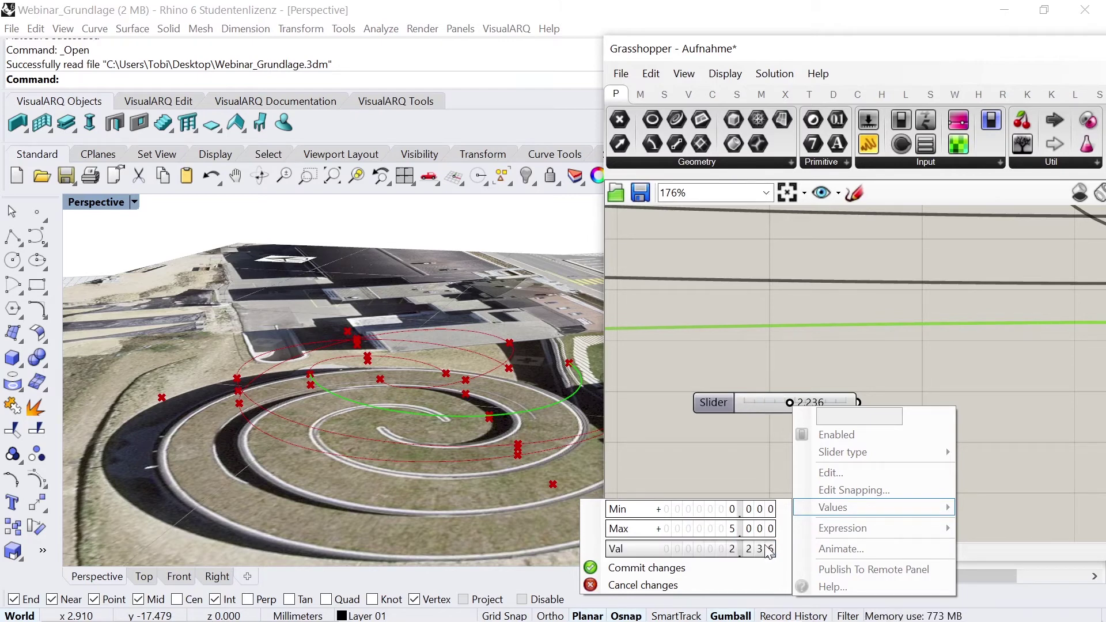
left_click(748, 462)
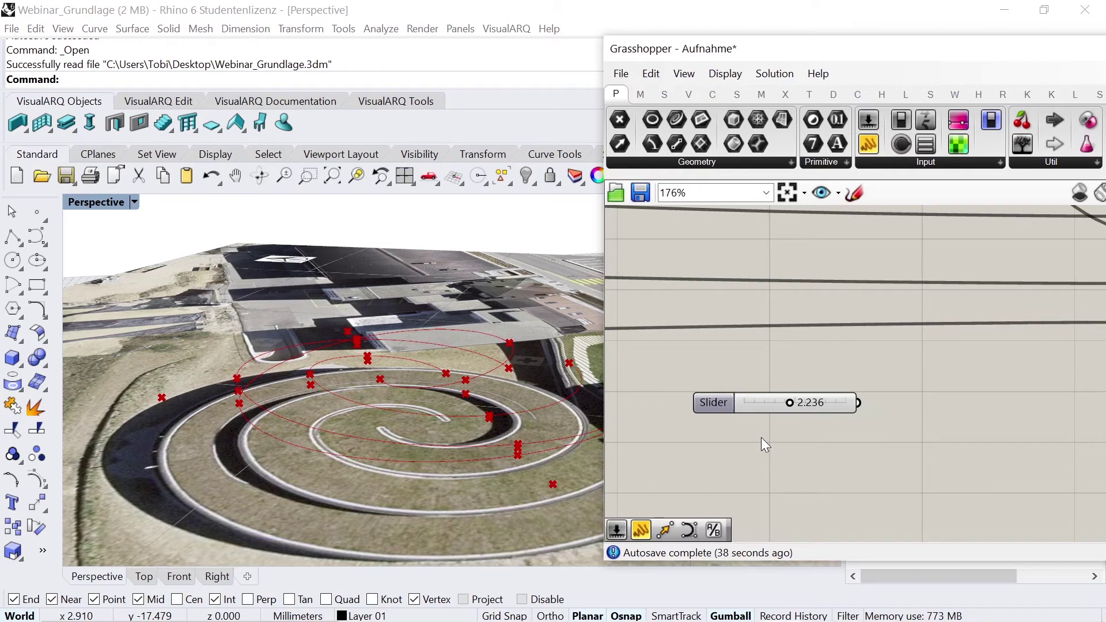
scroll(763, 447, "down", 5)
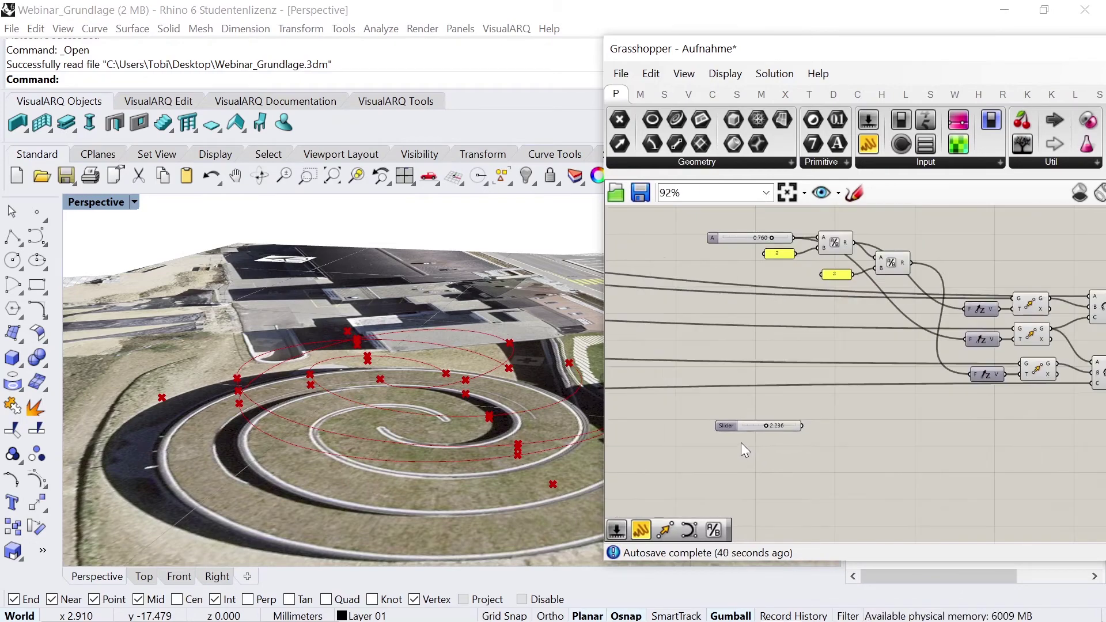
left_click(714, 95)
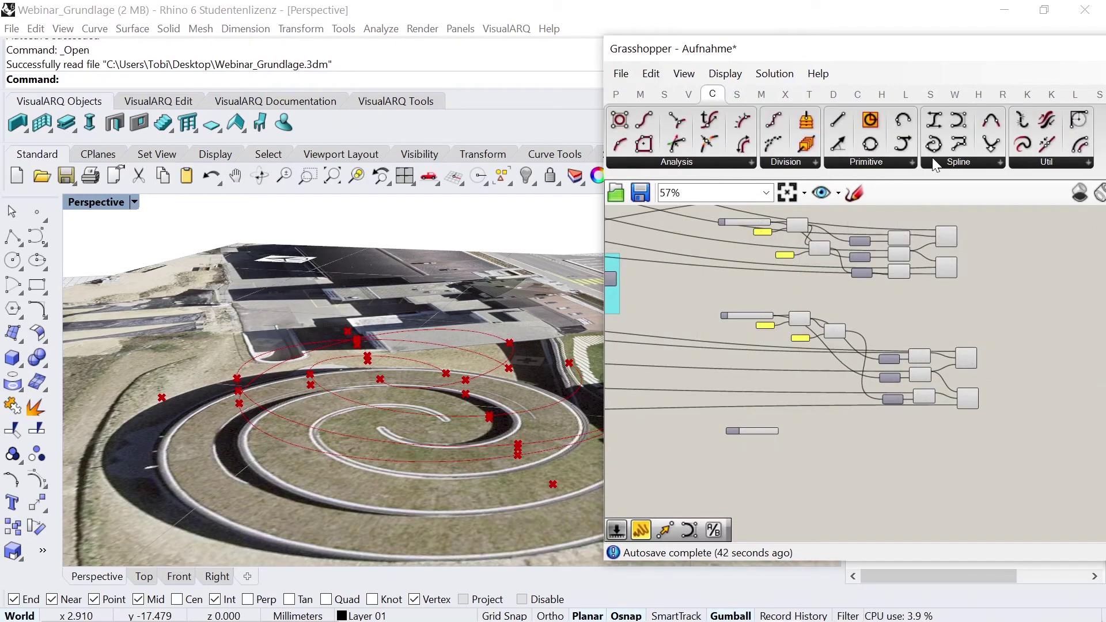
Place an Arc 3Pt component from Curve > Primitive beside the 2.236 slider
left_click(880, 168)
left_click_drag(987, 413, 897, 437)
scroll(880, 438, "up", 3)
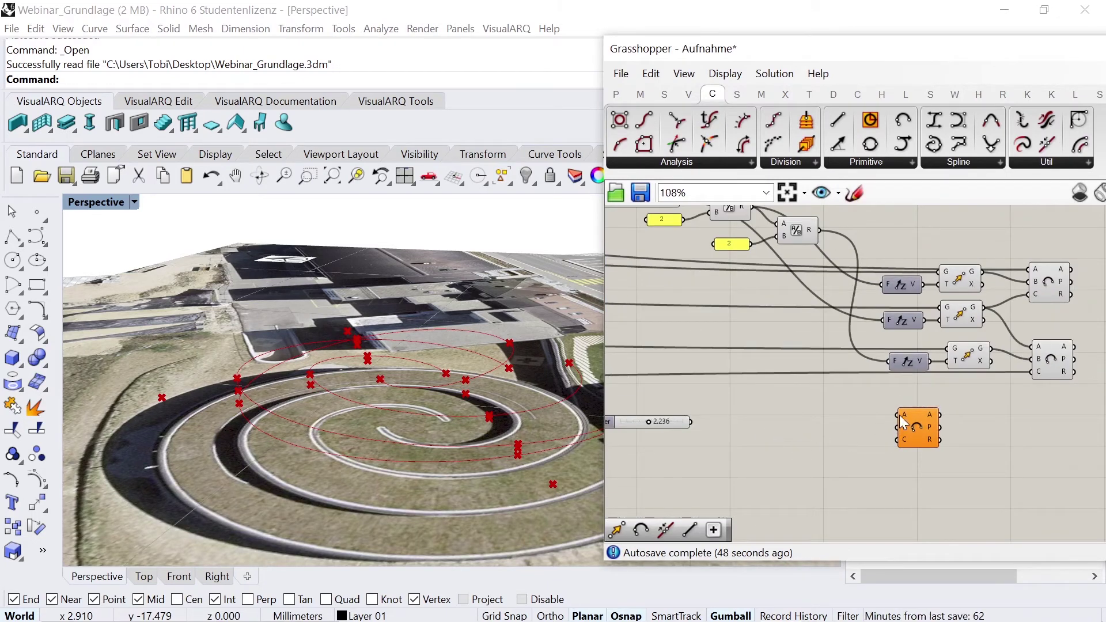
scroll(891, 420, "down", 5)
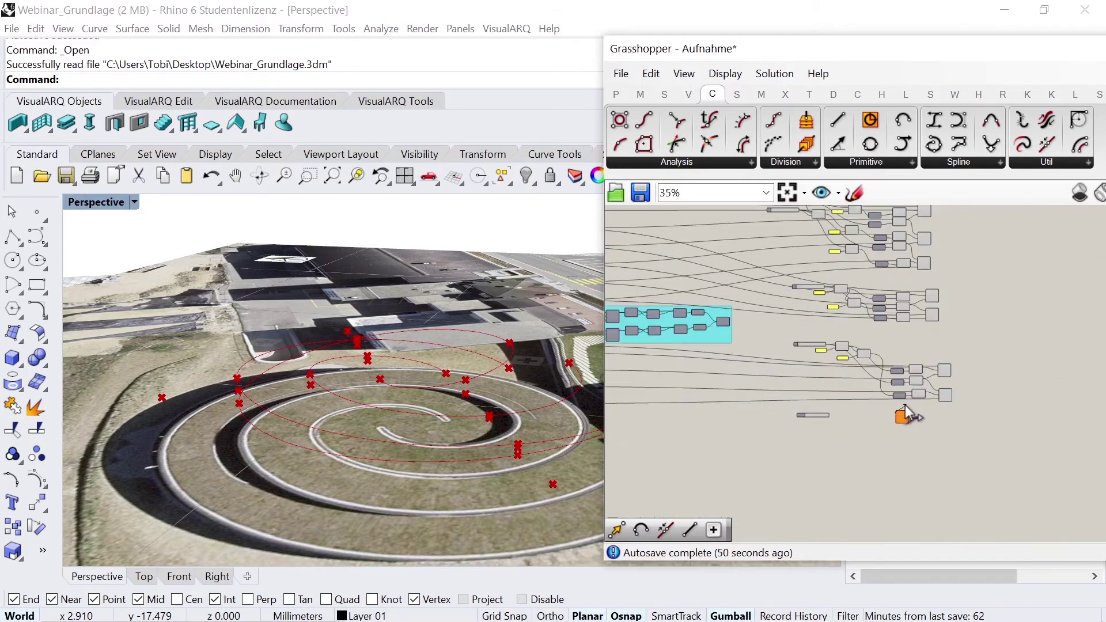
scroll(905, 415, "down", 3)
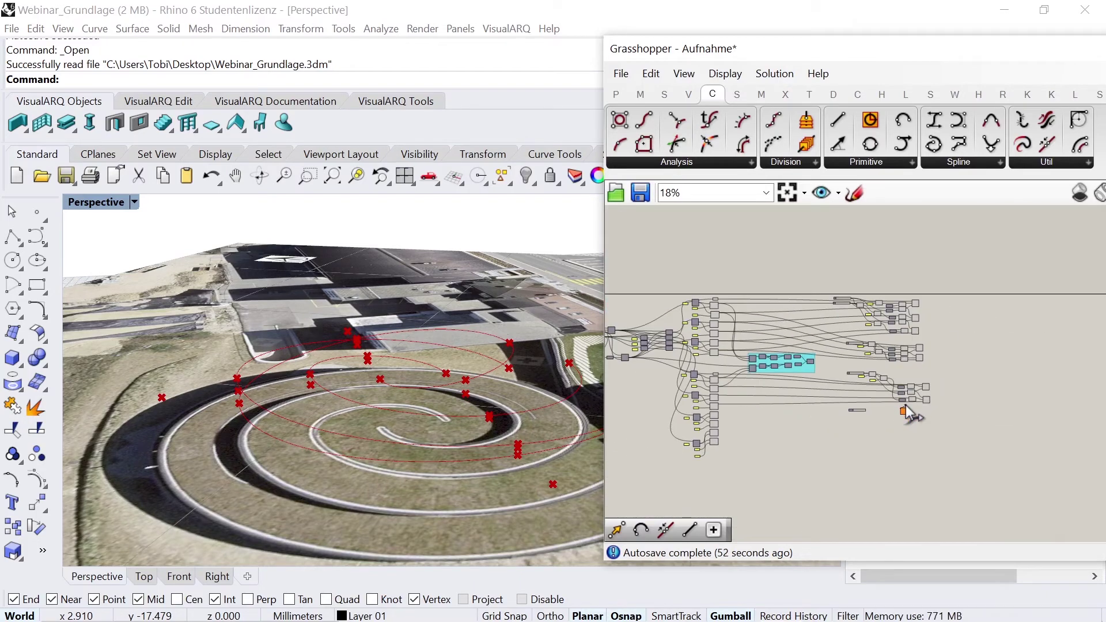
scroll(698, 380, "up", 2)
scroll(700, 392, "up", 3)
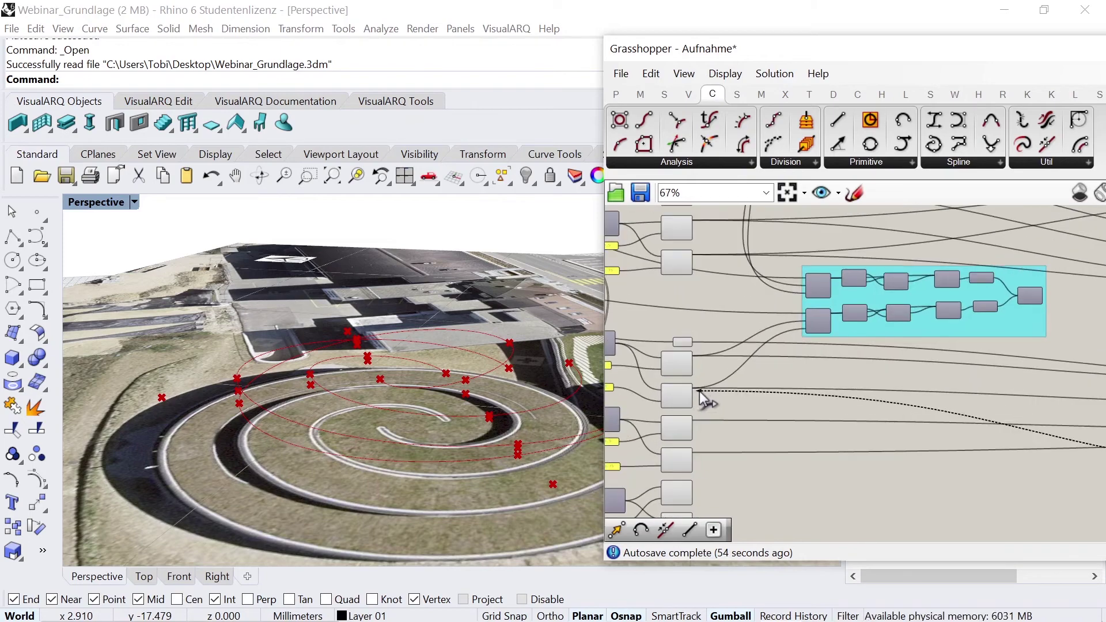
Preview a component's geometry and orbit the view to look down on the spiral
left_click(689, 392)
right_click_drag(500, 387, 400, 438)
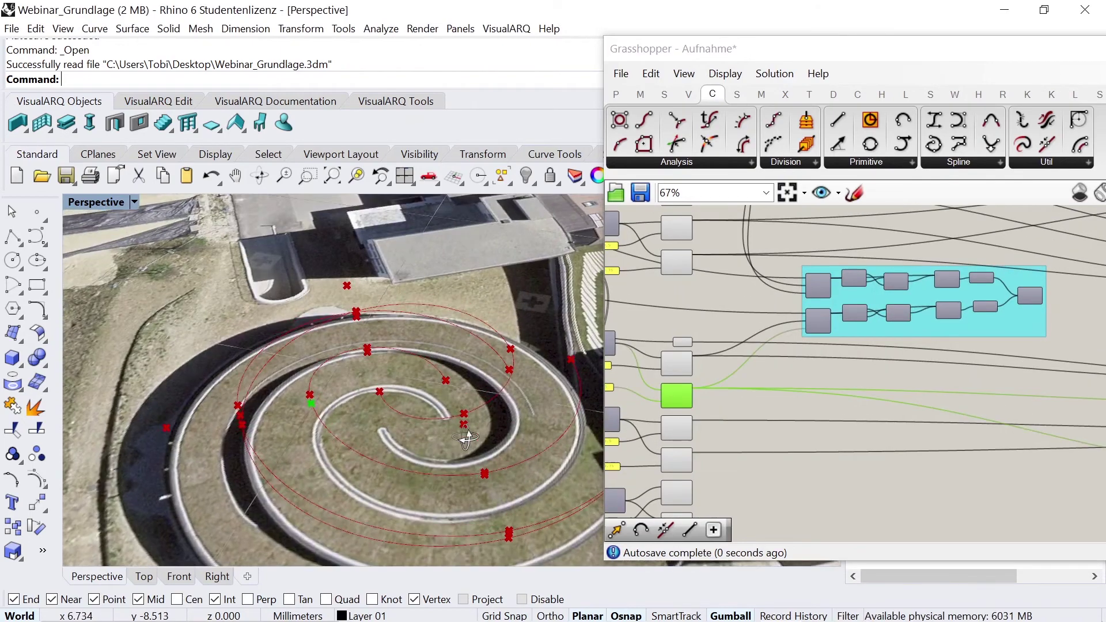
scroll(744, 354, "down", 3)
scroll(995, 424, "up", 3)
scroll(1003, 414, "up", 2)
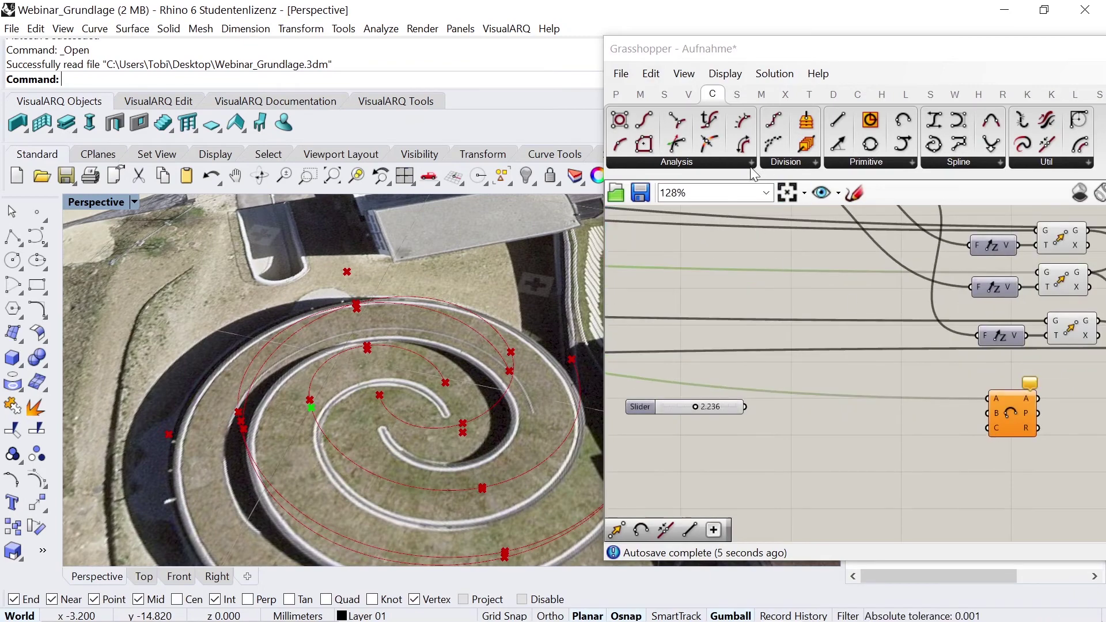
Add a Move component and a Unit Z vector before it, left of the arc
left_click(810, 94)
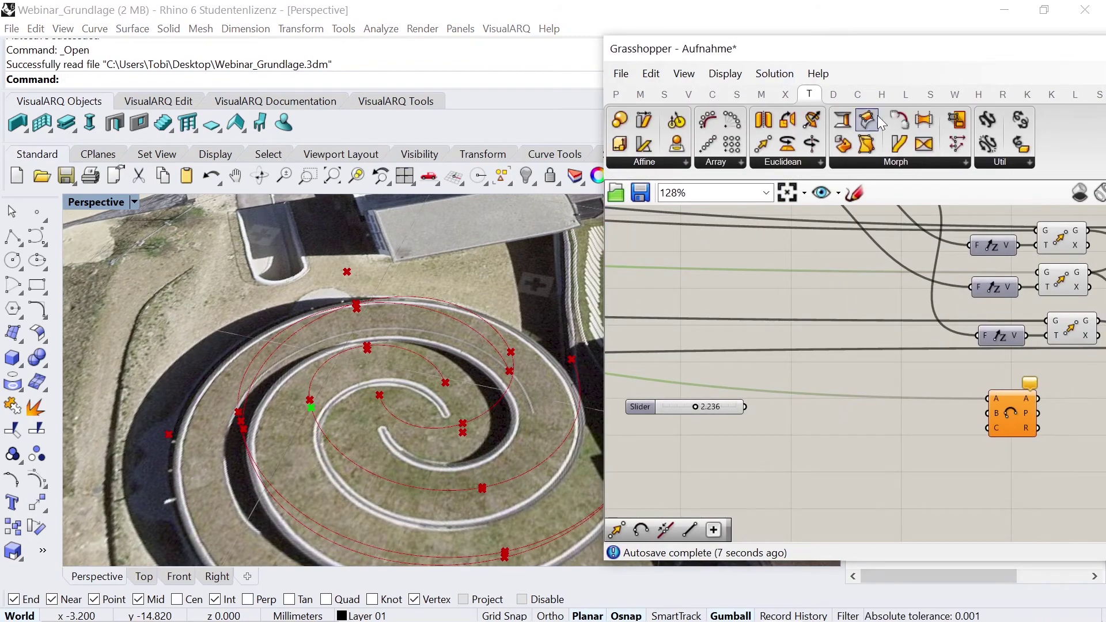
left_click_drag(764, 144, 934, 414)
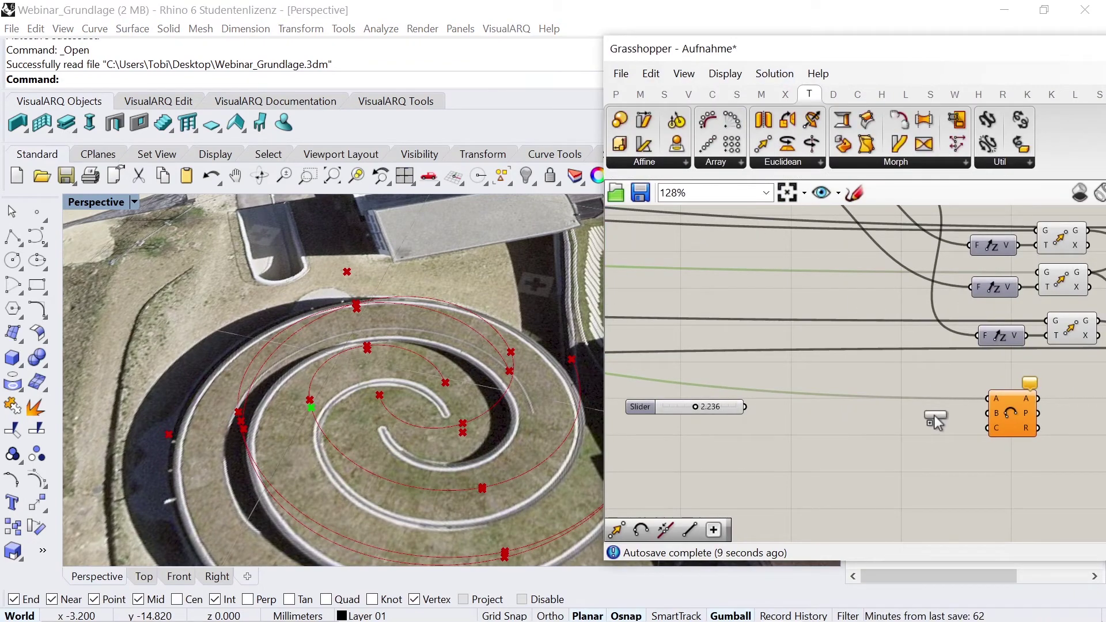
left_click(698, 97)
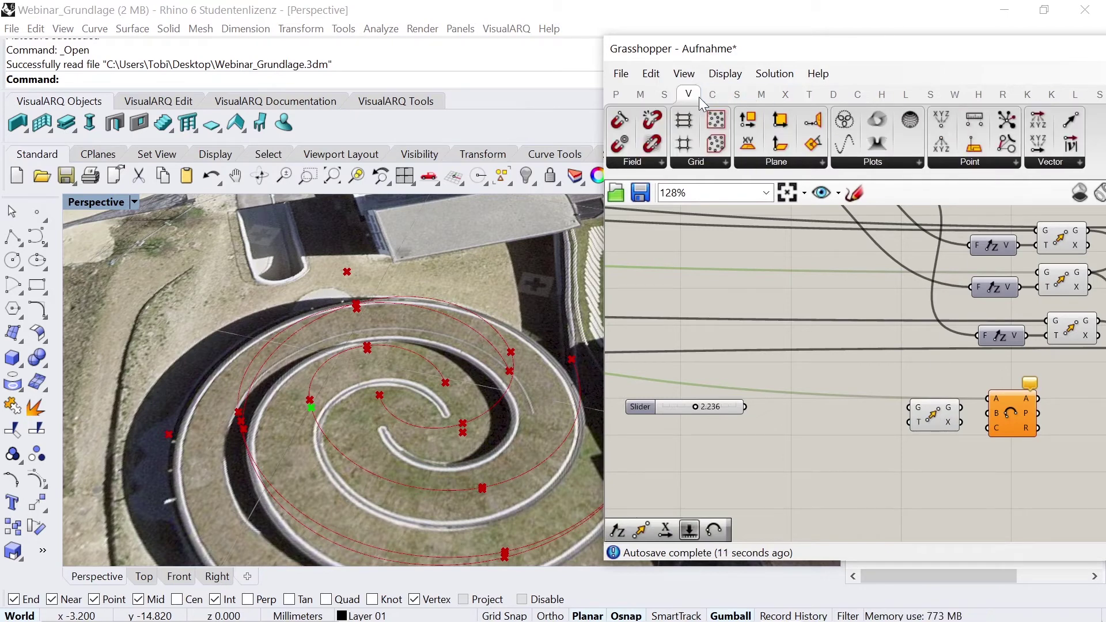
left_click(1053, 164)
mouse_move(1046, 311)
left_mouse_down()
mouse_move(890, 422)
mouse_move(868, 425)
mouse_move(910, 423)
mouse_move(863, 389)
left_mouse_up()
Duplicate the Unit Z and Move pair just below the original
mouse_move(942, 409)
left_mouse_down("alt")
mouse_move(942, 445)
mouse_move(988, 414)
mouse_move(988, 428)
left_mouse_up("alt")
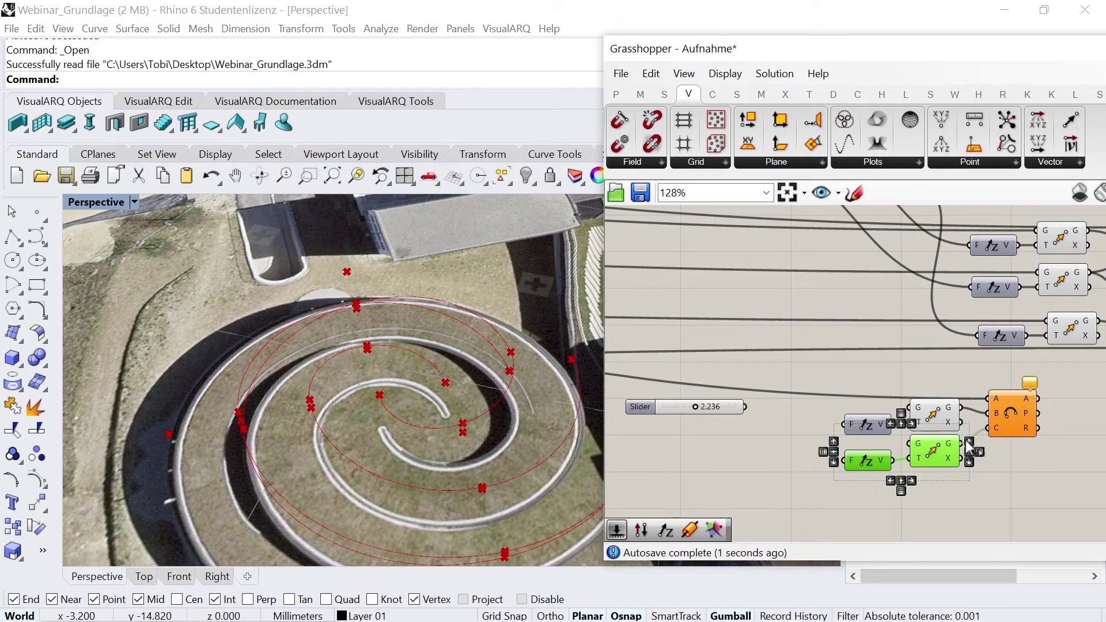
left_click(1021, 470)
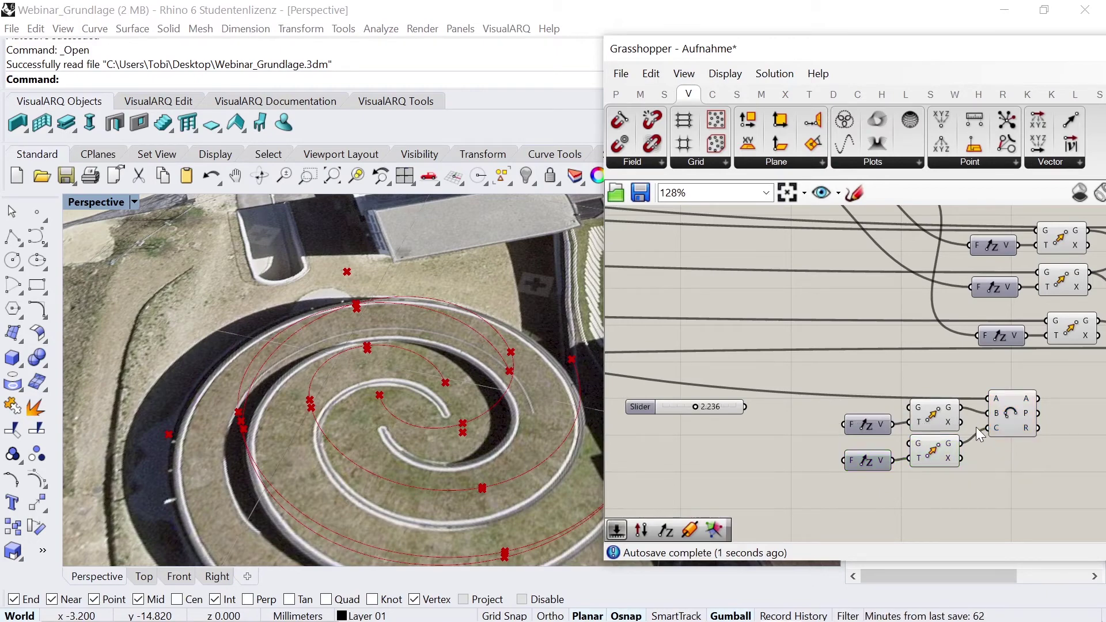
scroll(977, 427, "down", 2)
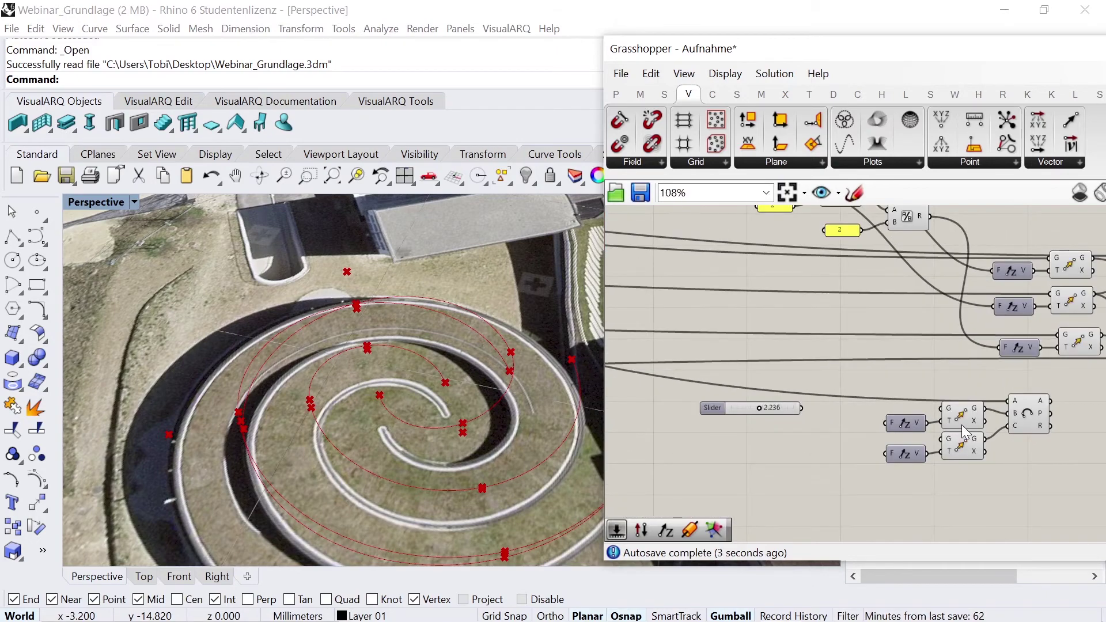
scroll(921, 392, "down", 6)
scroll(901, 348, "down", 2)
scroll(902, 351, "down", 2)
Wire an existing point output into the lower Move's geometry input
mouse_move(902, 351)
left_mouse_down()
mouse_move(707, 338)
mouse_move(663, 372)
left_mouse_up()
scroll(708, 338, "up", 3)
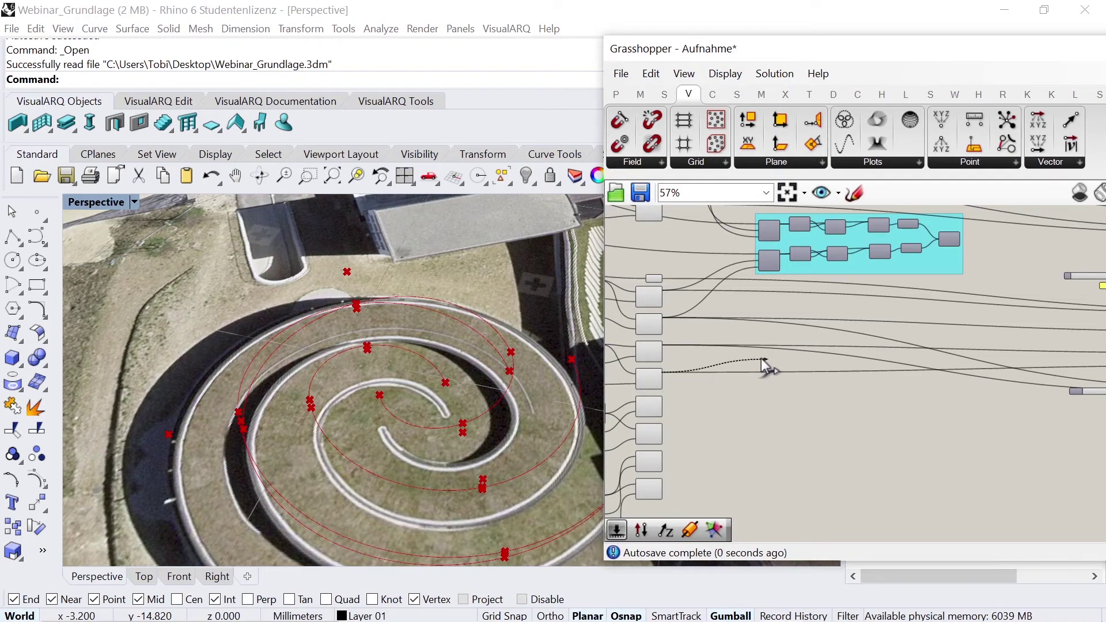
scroll(765, 361, "down", 4)
scroll(845, 354, "up", 2)
scroll(887, 394, "up", 6)
scroll(841, 354, "up", 4)
left_click_drag(765, 361, 805, 370)
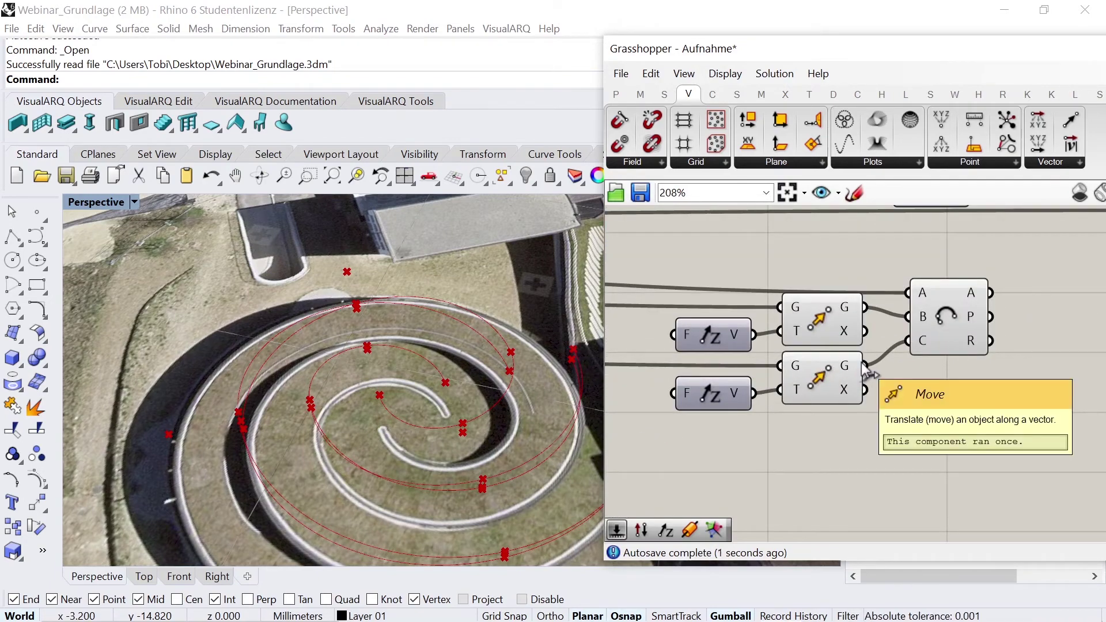
Connect the 2.236 slider to the lower Unit Z
scroll(867, 374, "down", 1)
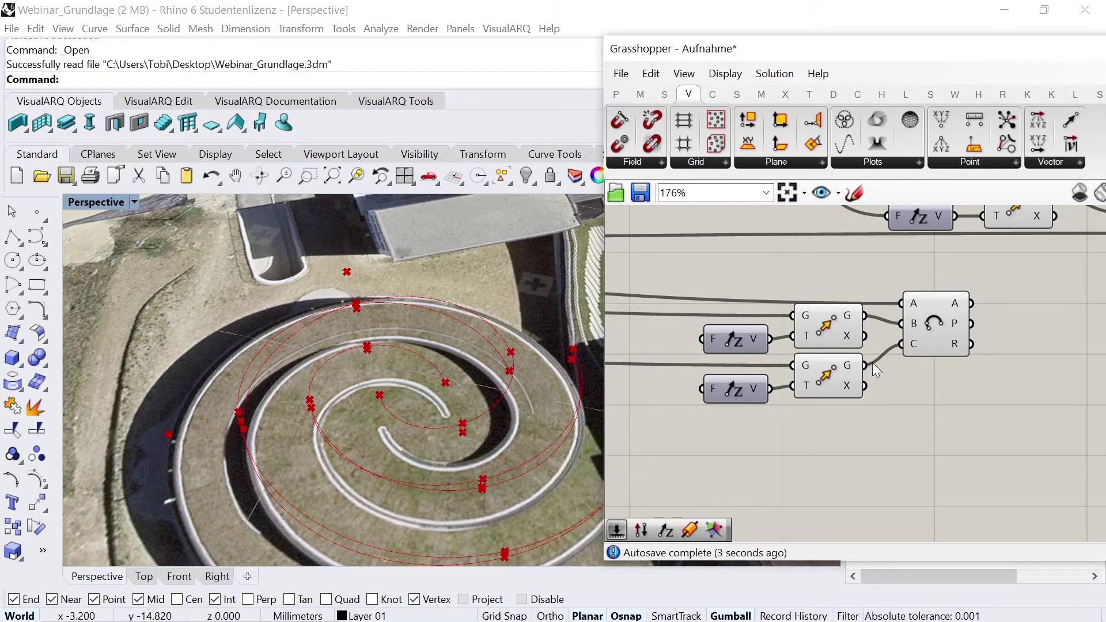
scroll(876, 375, "down", 1)
scroll(810, 378, "down", 3)
mouse_move(781, 375)
left_mouse_down()
mouse_move(710, 337)
mouse_move(641, 334)
left_mouse_up()
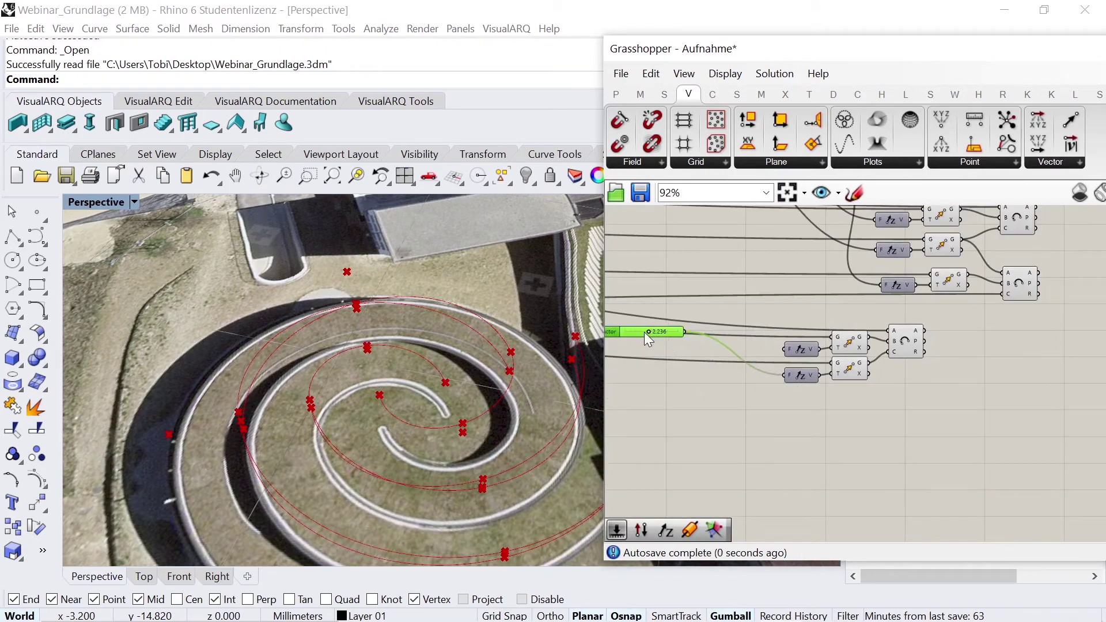
Add a Maths operator after the slider and copy the '2' panel beside it
left_click(640, 94)
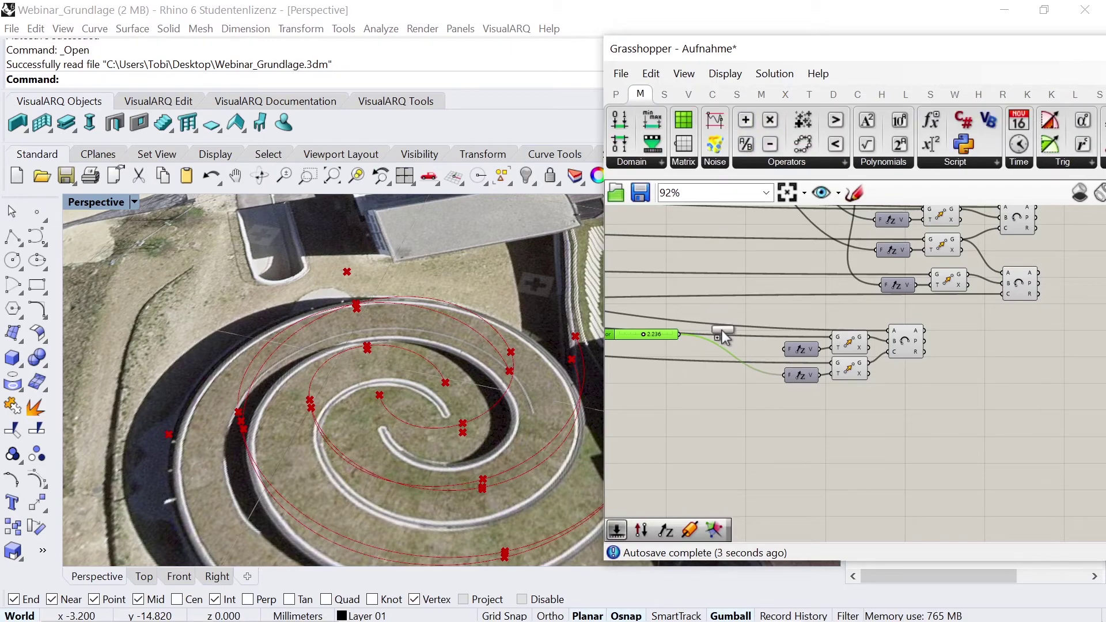
mouse_move(747, 148)
left_mouse_down()
mouse_move(721, 337)
mouse_move(680, 334)
left_mouse_up()
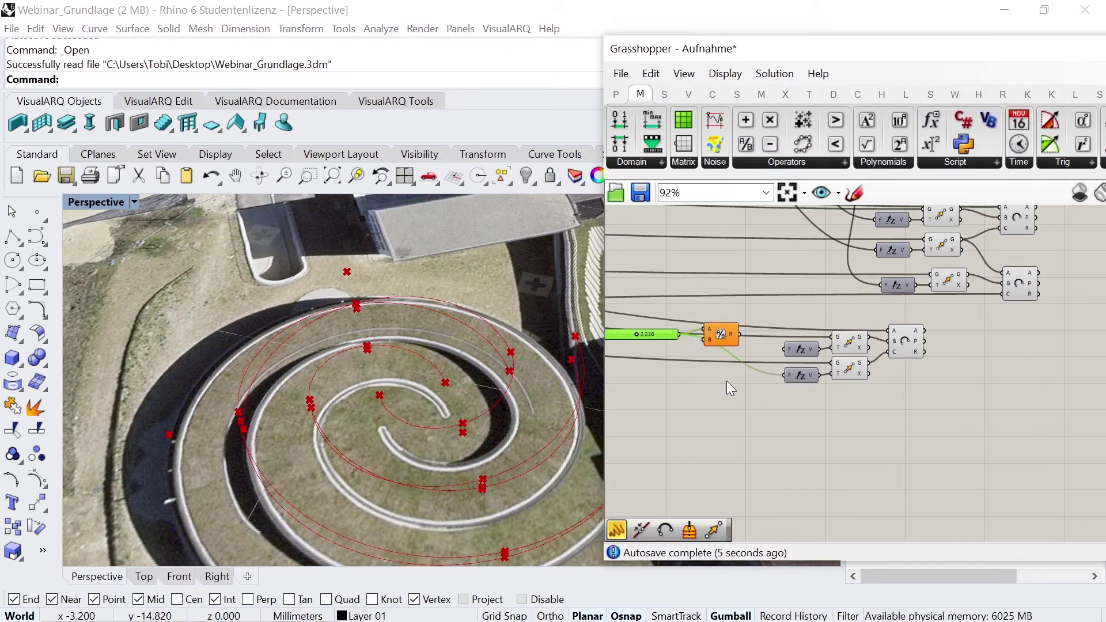
scroll(727, 382, "down", 3)
scroll(714, 308, "up", 4)
left_click(773, 259)
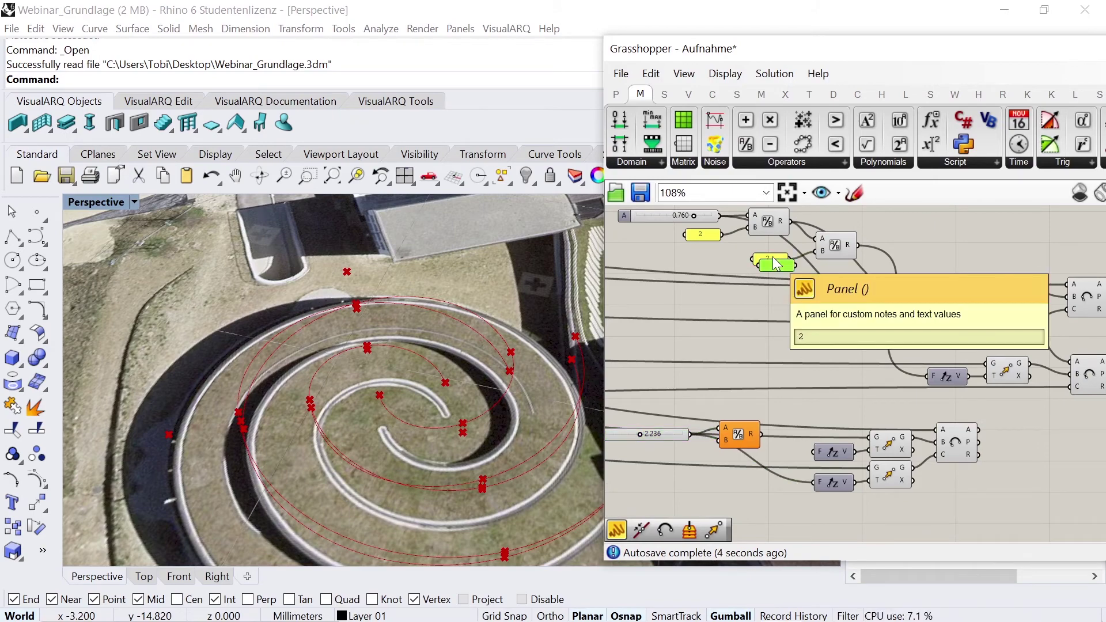
mouse_move(777, 263)
left_mouse_down("alt")
mouse_move(785, 272)
mouse_move(690, 461)
mouse_move(721, 455)
mouse_move(721, 441)
mouse_move(744, 450)
left_mouse_up("alt")
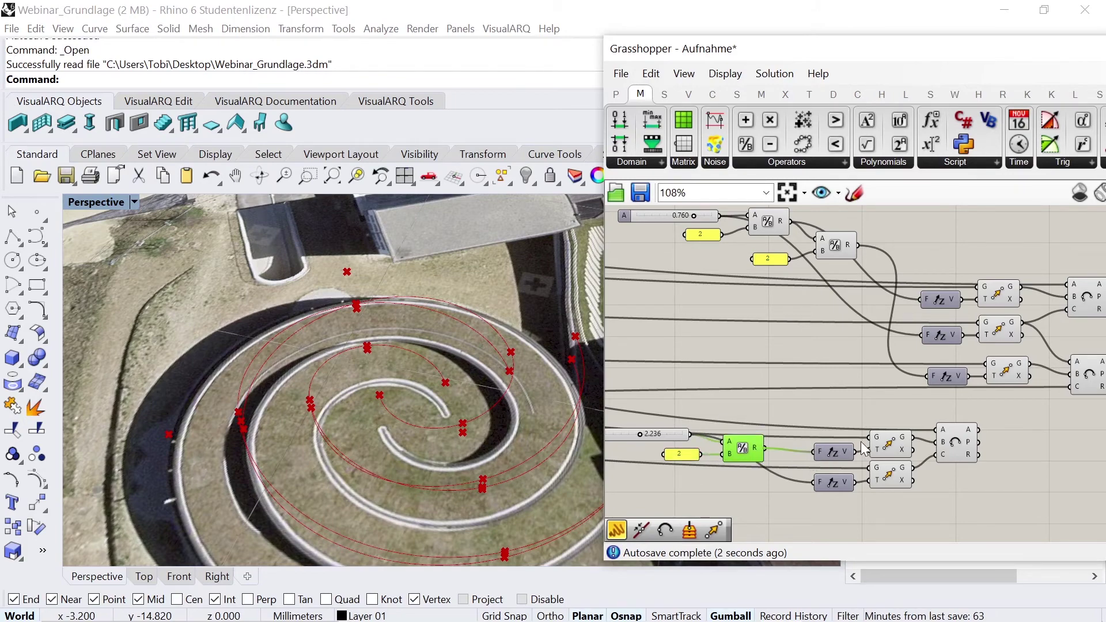
Preview the new arc and orbit the view down to horizon level
left_click(957, 443)
mouse_move(440, 248)
right_mouse_down()
mouse_move(440, 313)
mouse_move(435, 302)
mouse_move(422, 316)
mouse_move(438, 324)
right_mouse_up()
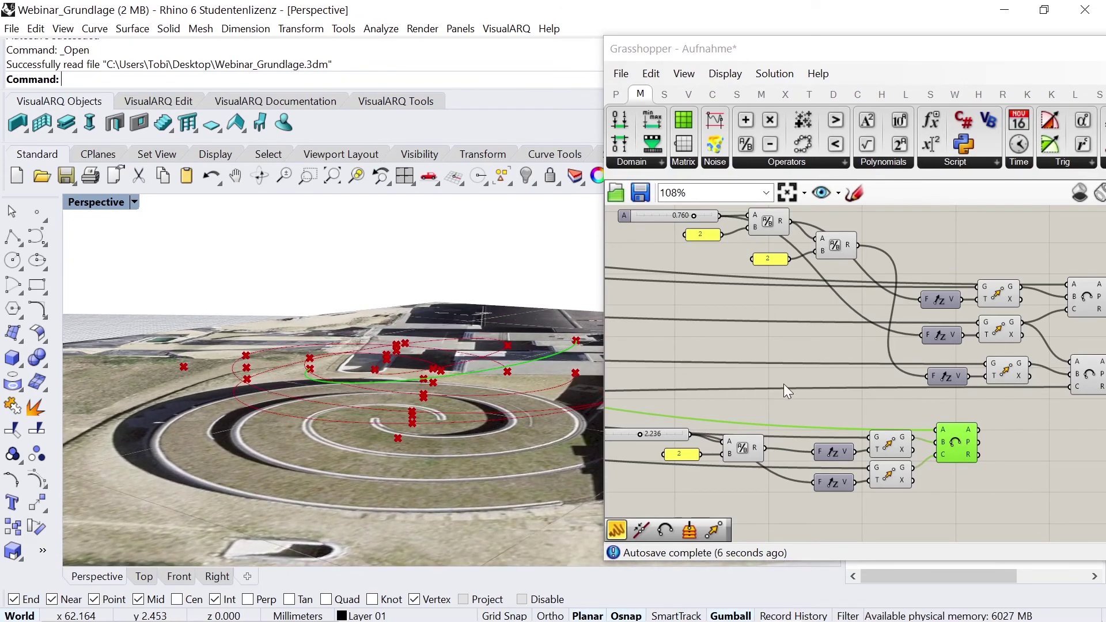
left_click(911, 410)
scroll(924, 413, "down", 3)
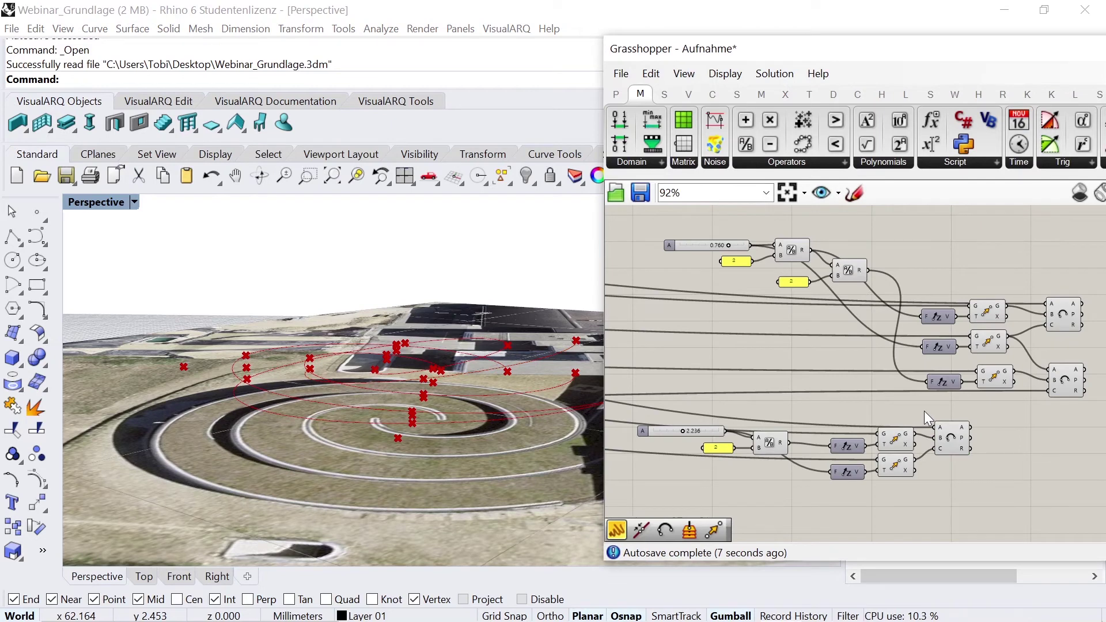
left_click(708, 97)
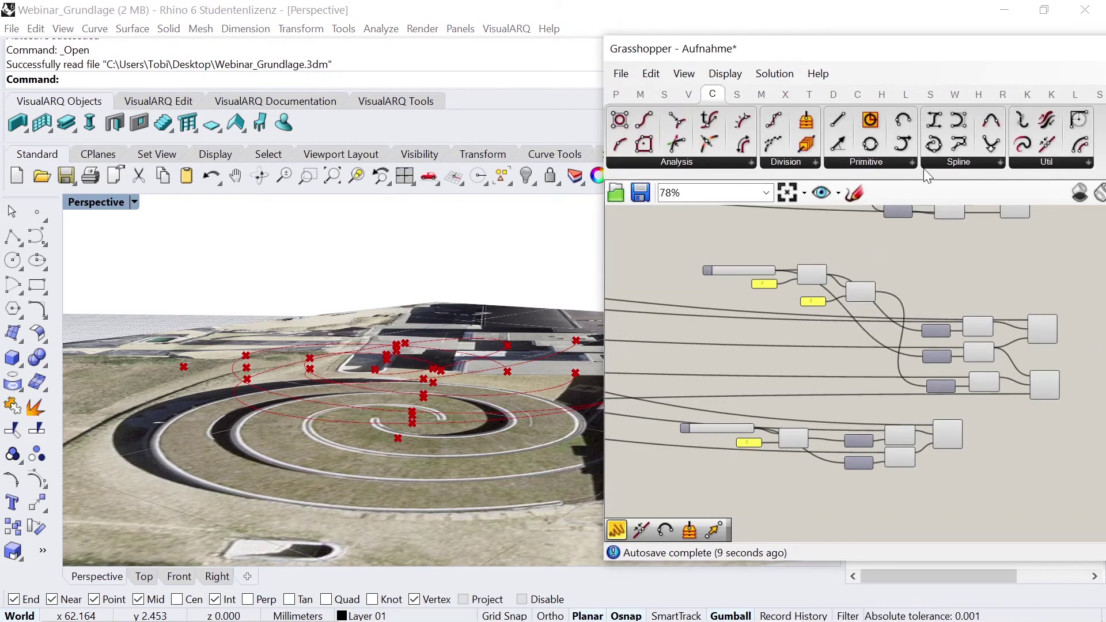
Place a second Arc 3Pt below the others, with the raised point as its first point
left_click(888, 167)
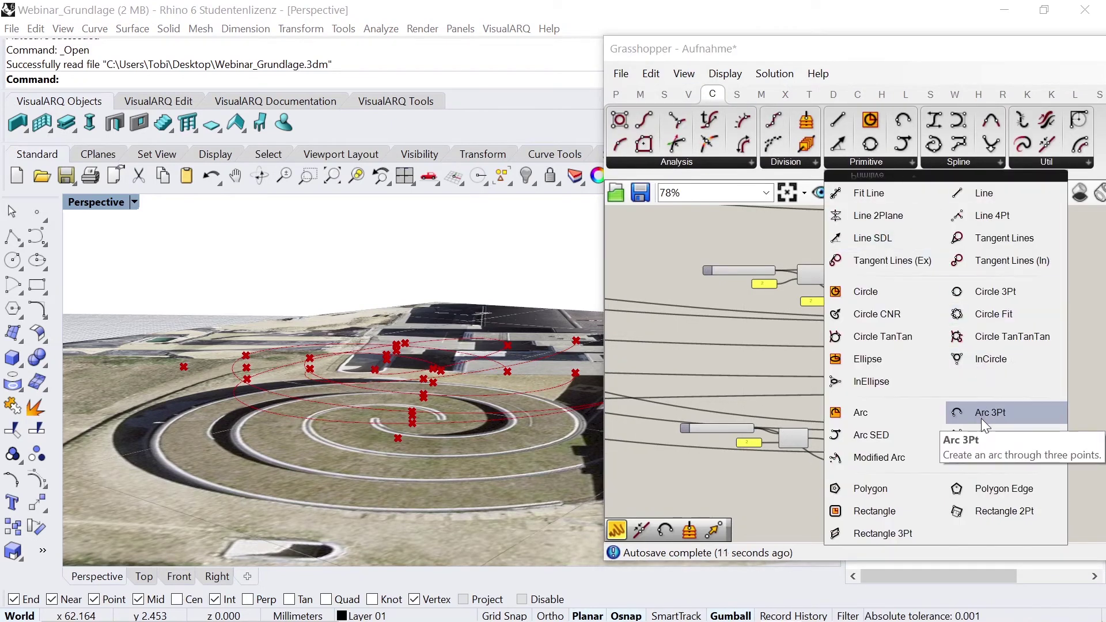
left_click_drag(986, 413, 948, 496)
left_click(947, 491)
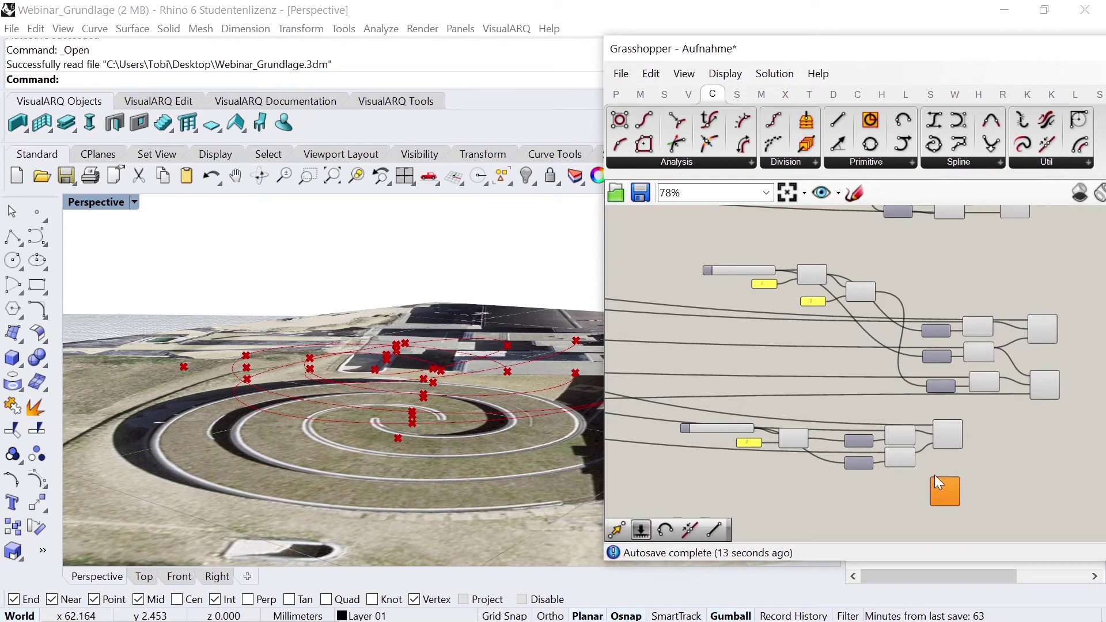
scroll(934, 493, "up", 5)
mouse_move(903, 402)
left_mouse_down()
mouse_move(930, 458)
mouse_move(967, 475)
left_mouse_up()
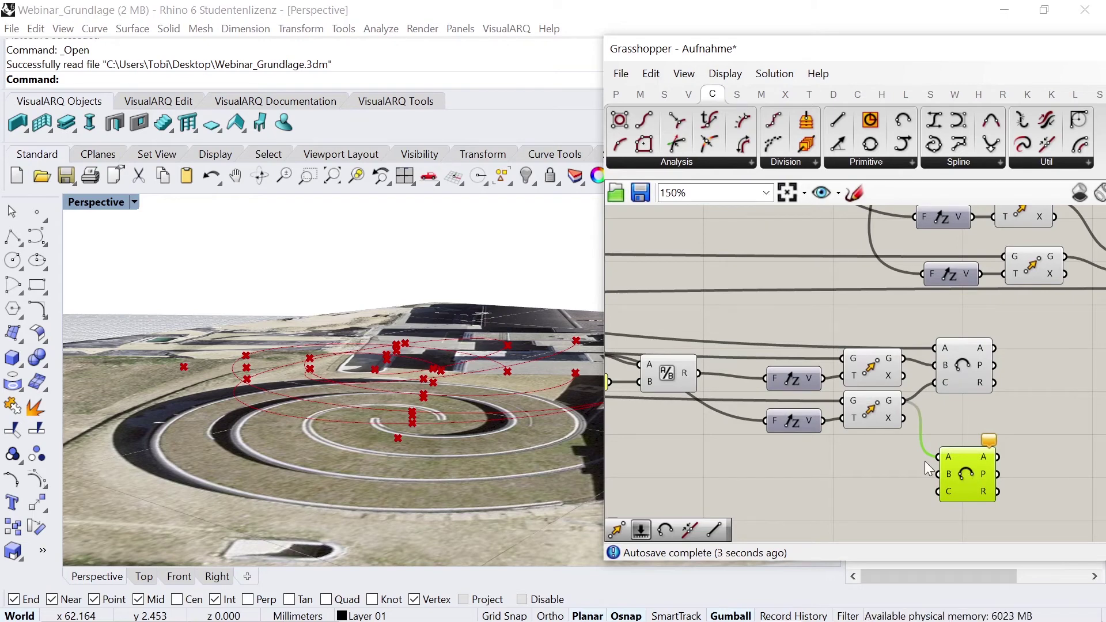
Add a new Move beside the arc, driven by a Unit Z vector as its direction
scroll(925, 467, "down", 1)
scroll(928, 461, "down", 2)
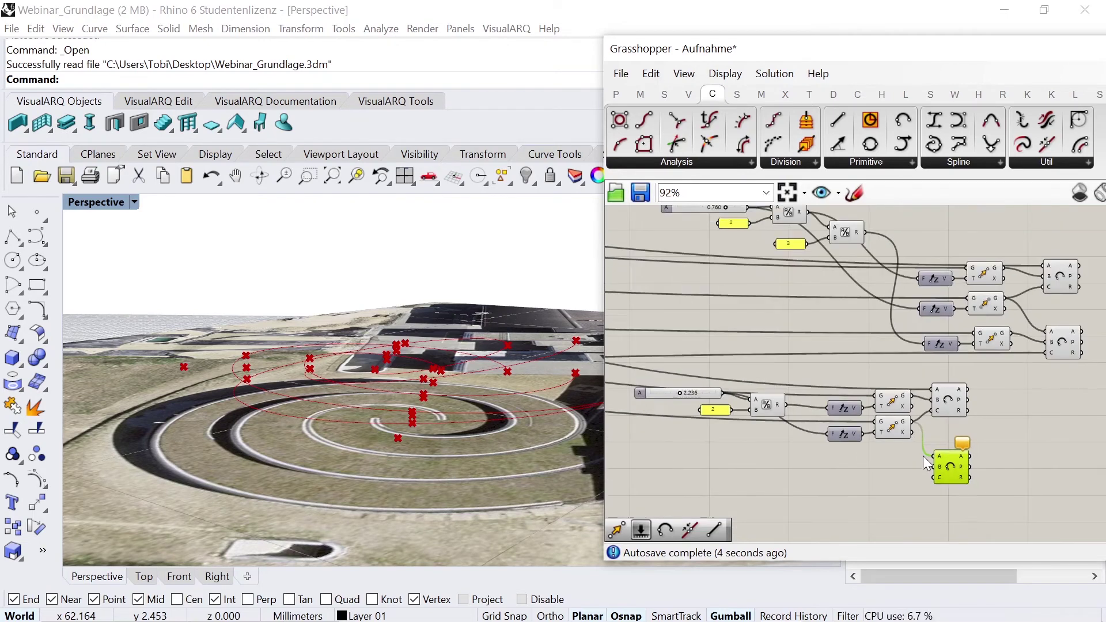
scroll(929, 461, "down", 1)
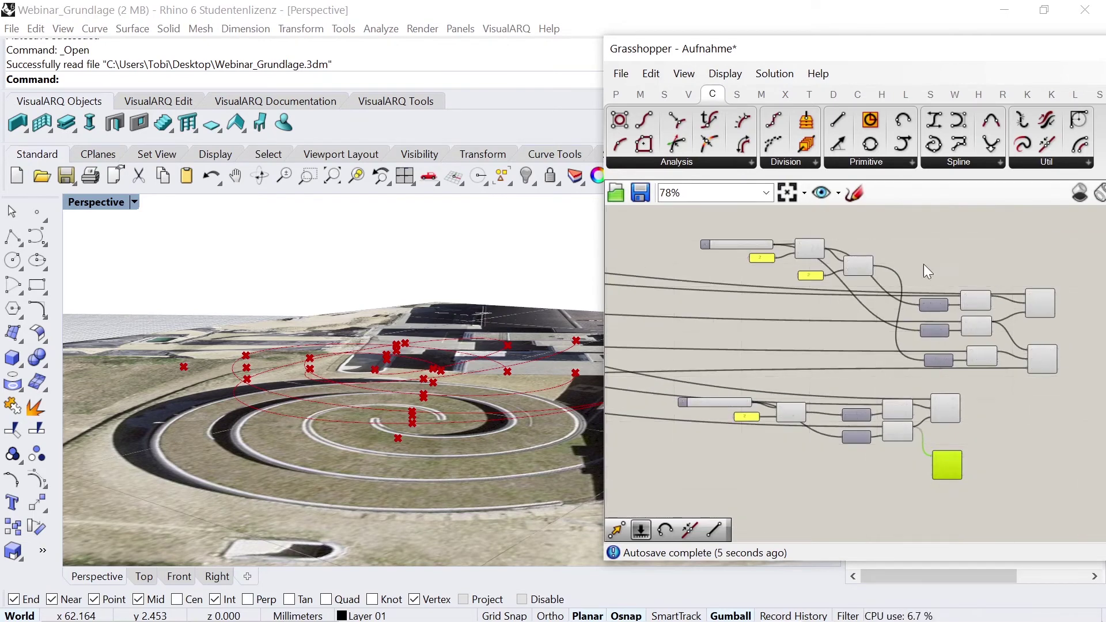
left_click(806, 96)
scroll(922, 461, "up", 4)
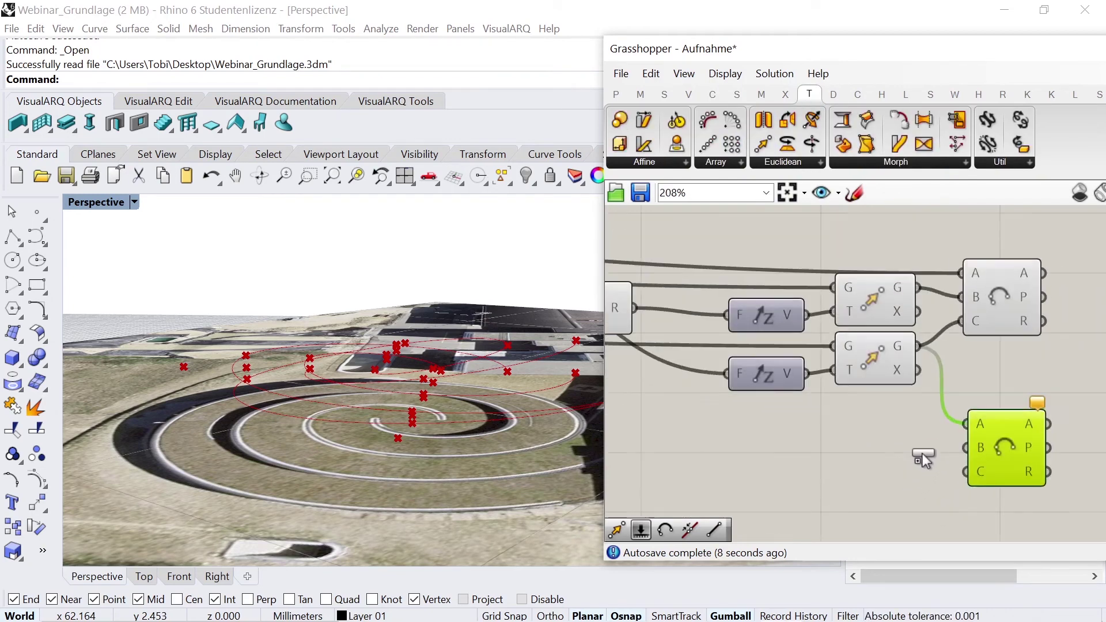
left_click_drag(925, 508, 911, 456)
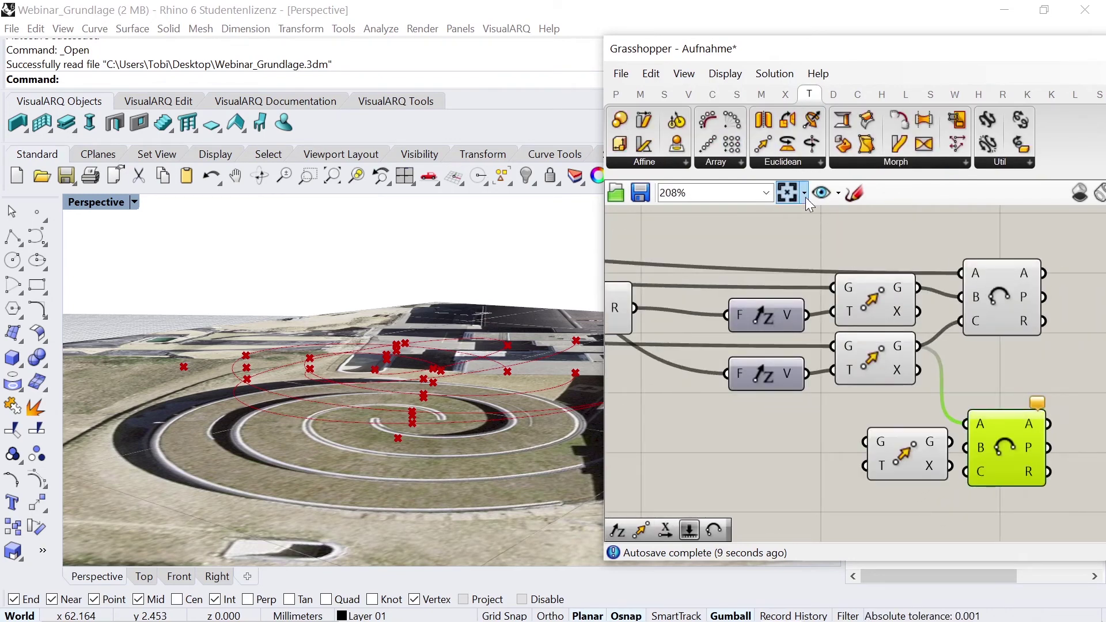
left_click(689, 94)
left_click(1043, 168)
left_click_drag(1043, 320, 784, 477)
left_click_drag(856, 466, 864, 466)
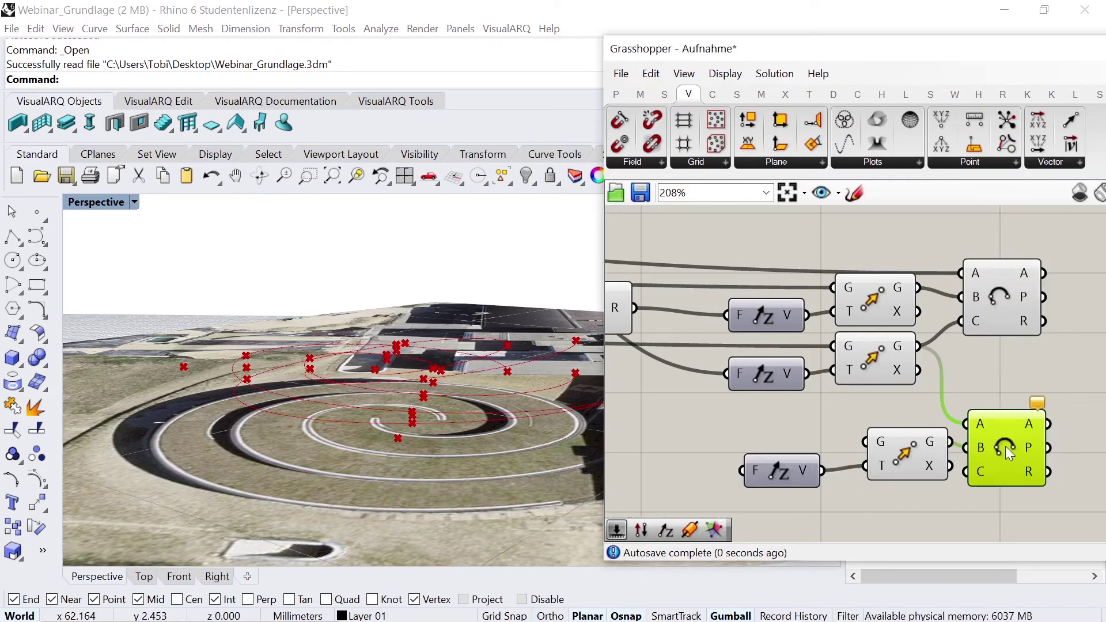
left_click_drag(1005, 446, 1021, 441)
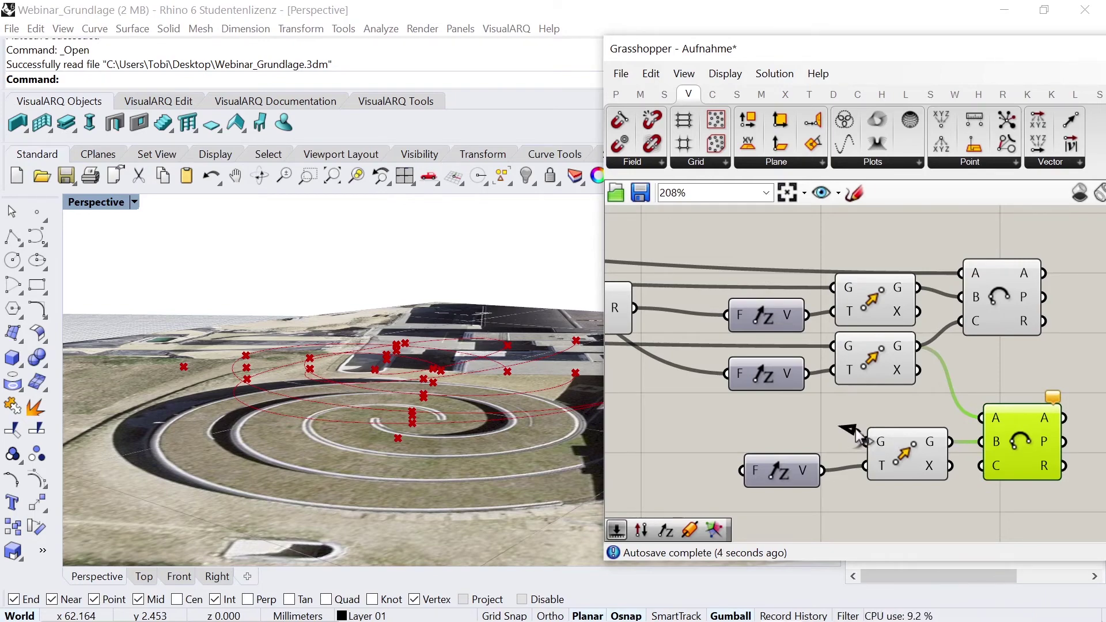
Wire an Evaluate Curve point into the new Move's geometry input
scroll(880, 423, "down", 3)
left_click_drag(885, 421, 721, 396)
scroll(915, 407, "down", 2)
scroll(864, 404, "down", 4)
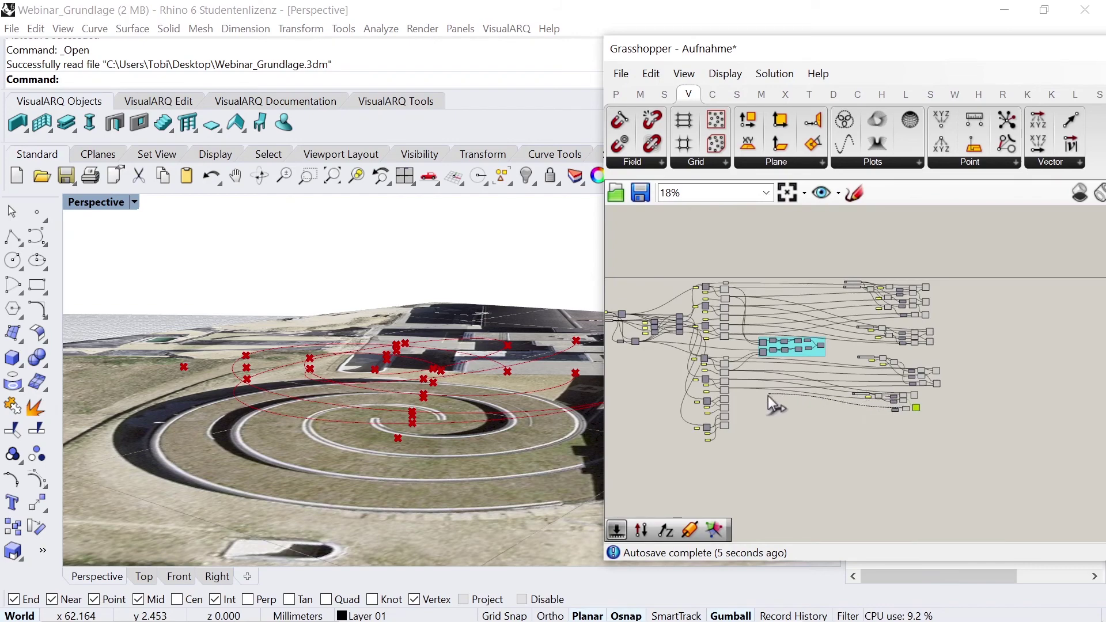
scroll(749, 395, "up", 3)
scroll(721, 395, "up", 3)
scroll(721, 395, "up", 2)
left_click_drag(721, 396, 661, 397)
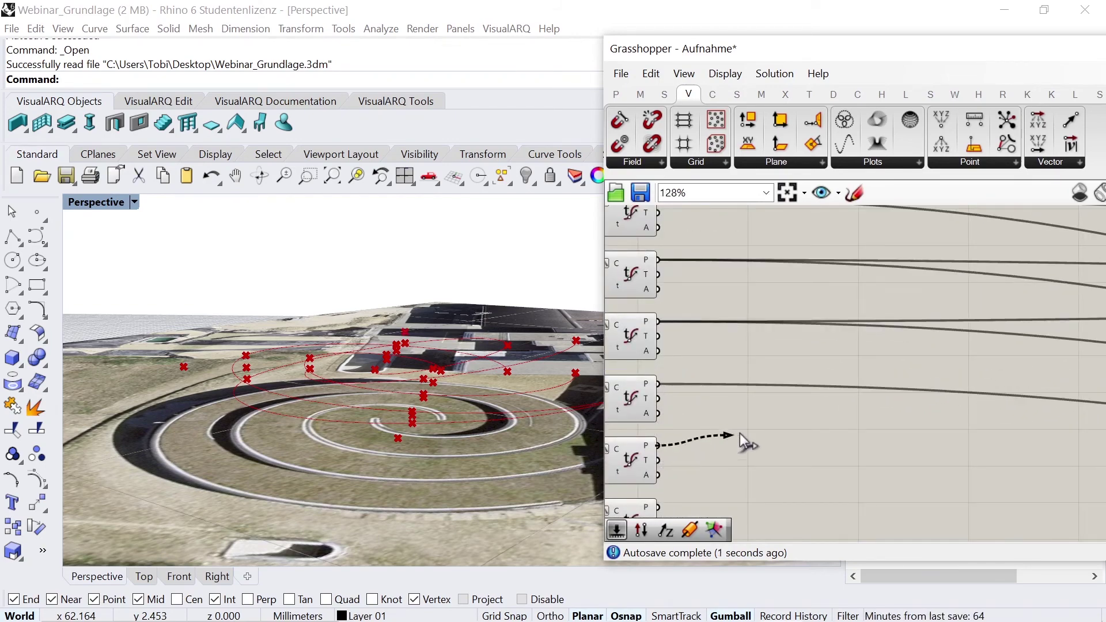
scroll(708, 421, "down", 3)
scroll(807, 427, "down", 2)
left_click_drag(705, 440, 1047, 437)
scroll(1047, 437, "up", 4)
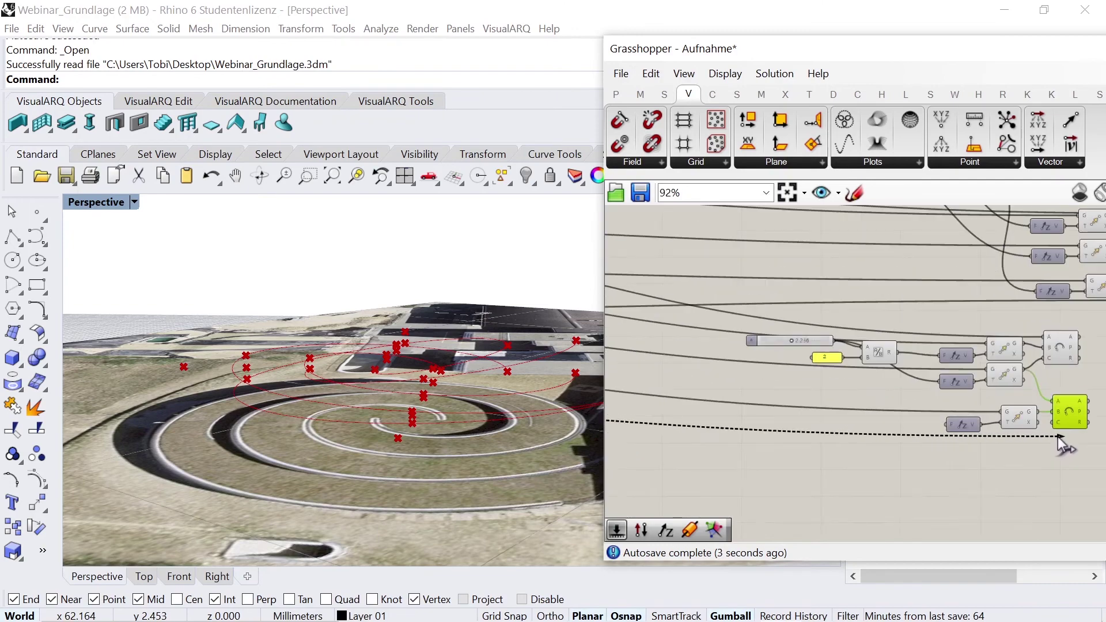
scroll(1057, 437, "up", 3)
Duplicate the new Move and Unit Z pair just below
left_click_drag(1001, 446, 908, 375)
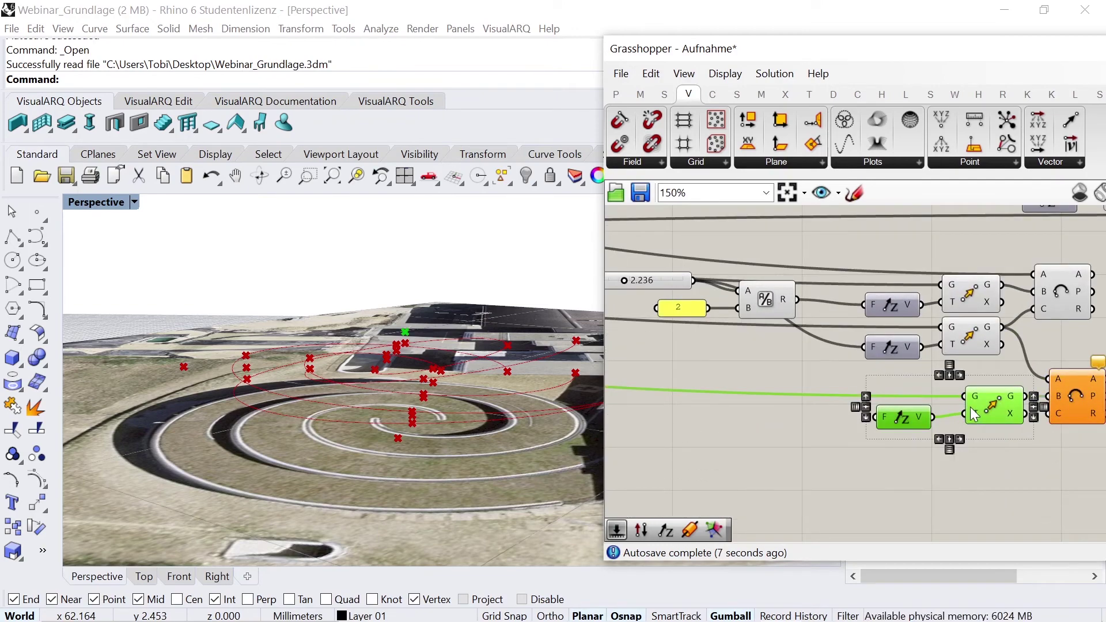
mouse_move(973, 413)
left_mouse_down("alt")
mouse_move(971, 459)
mouse_move(627, 420)
left_mouse_up("alt")
scroll(902, 447, "down", 5)
scroll(836, 441, "down", 2)
scroll(749, 437, "up", 2)
scroll(721, 434, "up", 1)
scroll(740, 419, "down", 2)
scroll(914, 418, "up", 2)
scroll(917, 409, "up", 5)
Feed the lower raised point into the second arc's third point
mouse_move(784, 456)
left_mouse_down()
mouse_move(819, 417)
mouse_move(862, 402)
left_mouse_up()
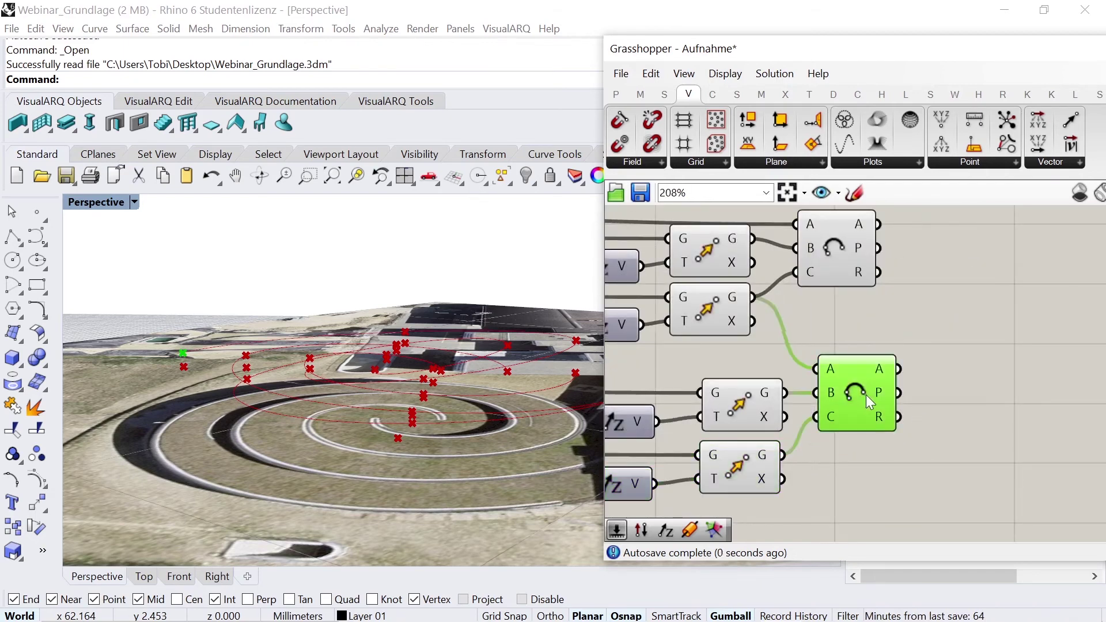
left_click(1045, 375)
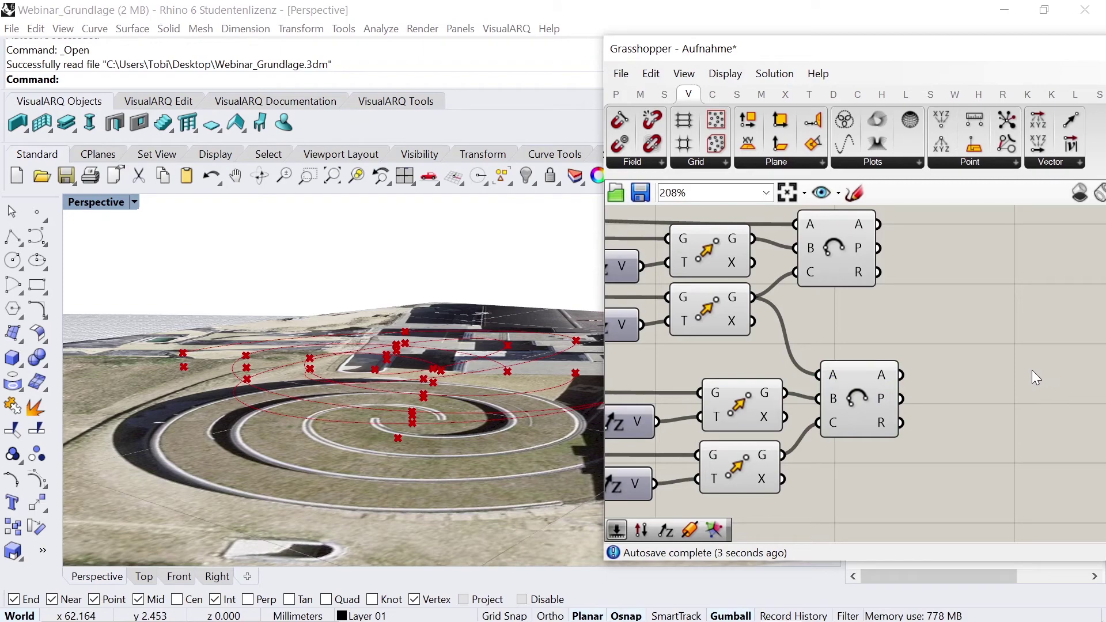
scroll(1030, 370, "down", 1)
scroll(1011, 385, "down", 3)
scroll(866, 364, "up", 1)
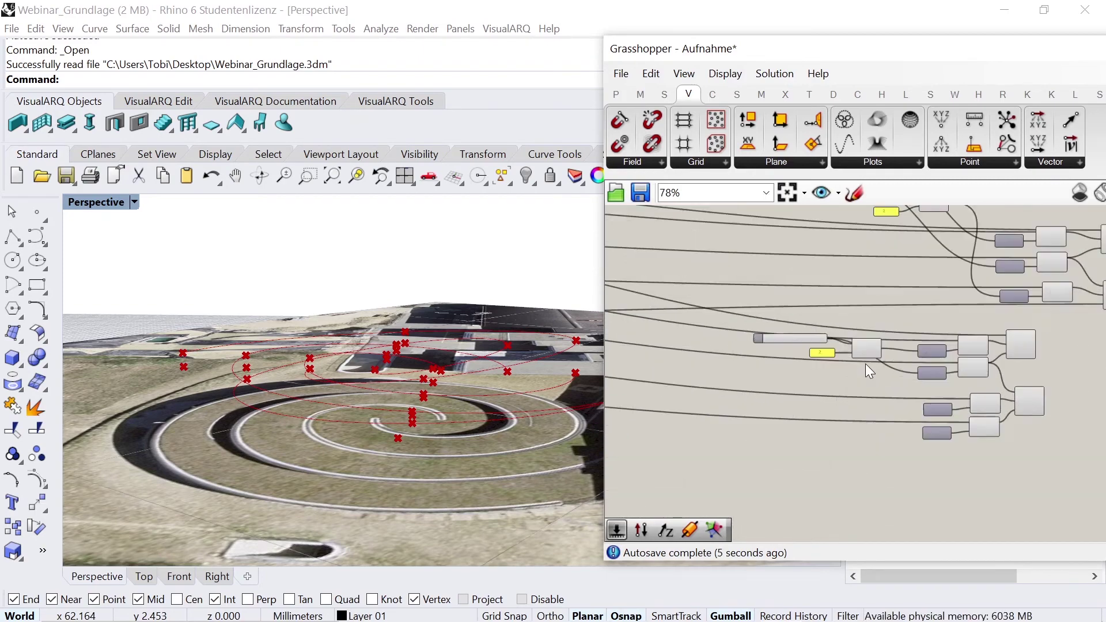
Try slider A at 0.800, then undo back to 2.236
scroll(866, 365, "up", 2)
left_click_drag(733, 322, 707, 325)
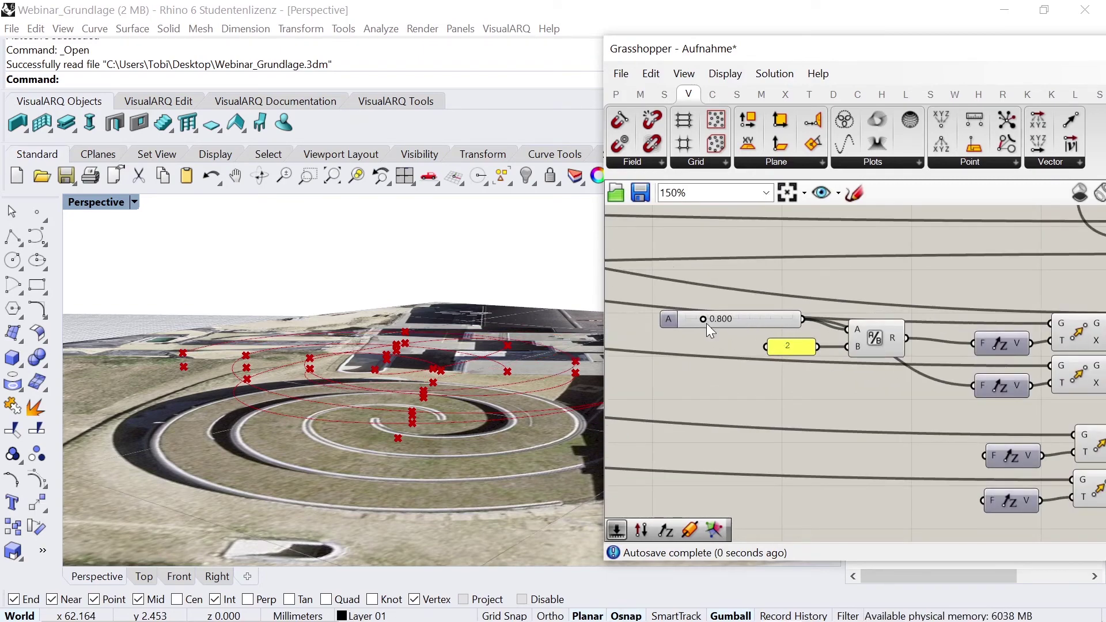
left_click(651, 73)
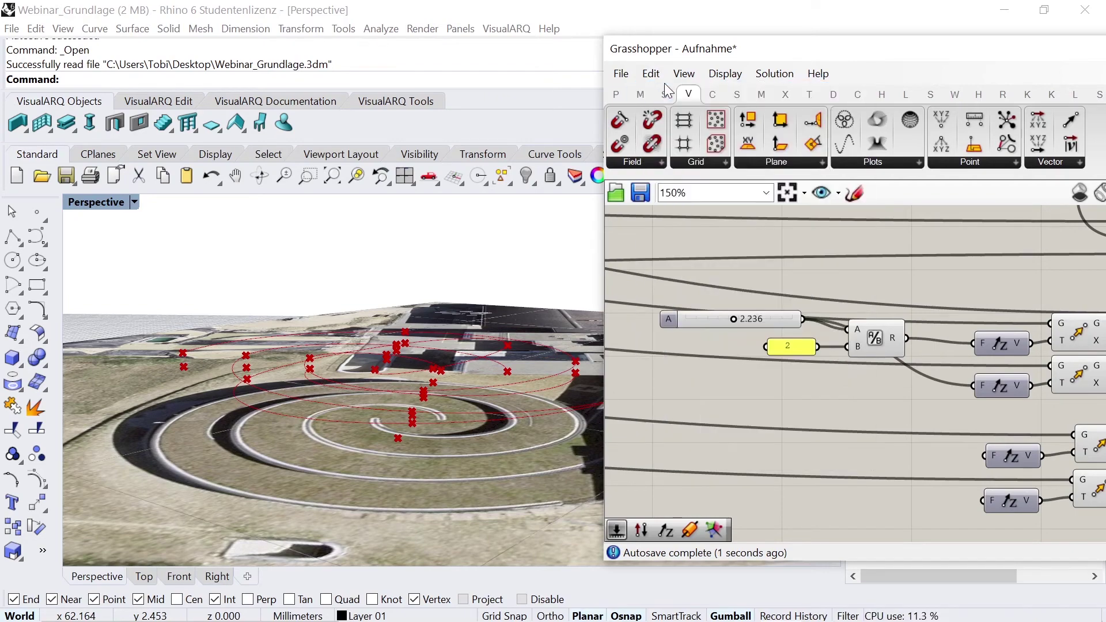
Add a Number Slider with minimum -2 and value -1.392 below the division inputs
left_click(617, 94)
left_click_drag(874, 118, 734, 395)
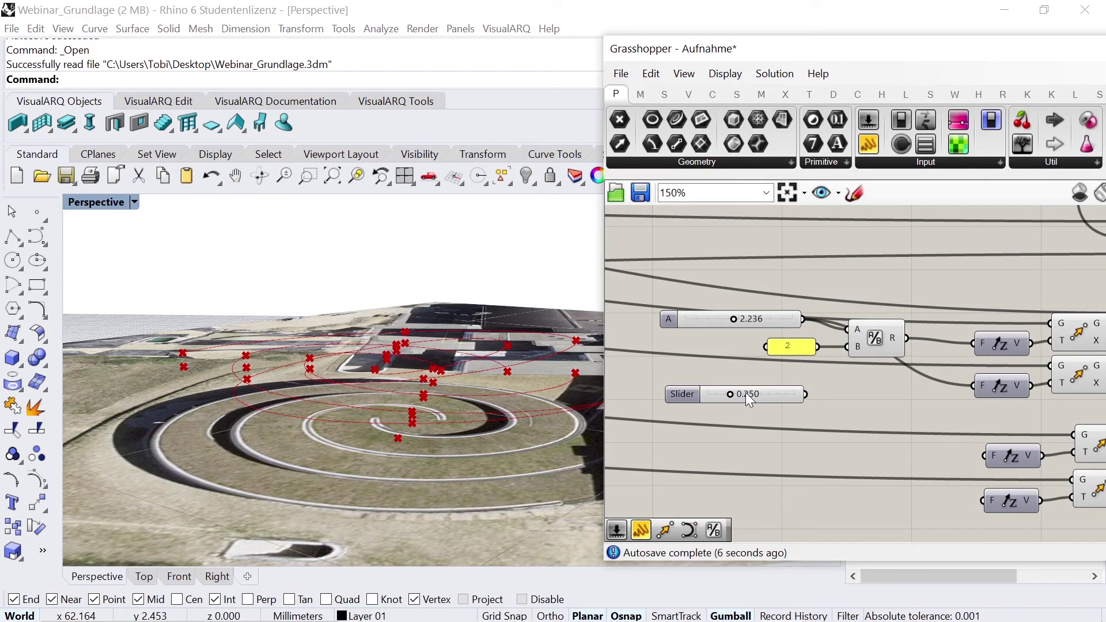
right_click(745, 393)
mouse_move(788, 494)
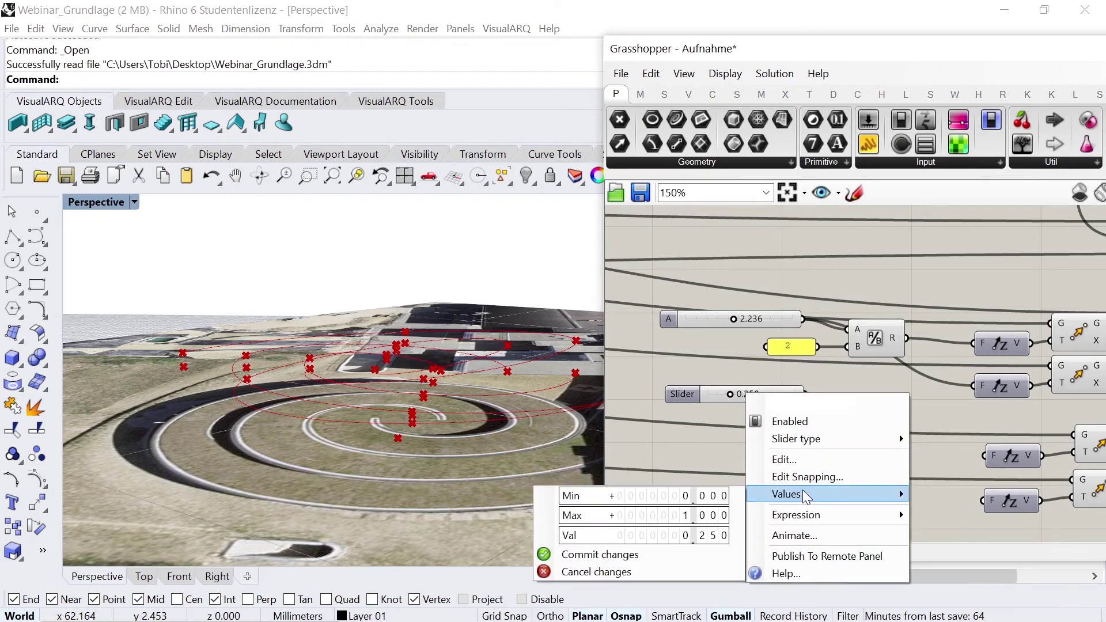
scroll(685, 495, "down", 2)
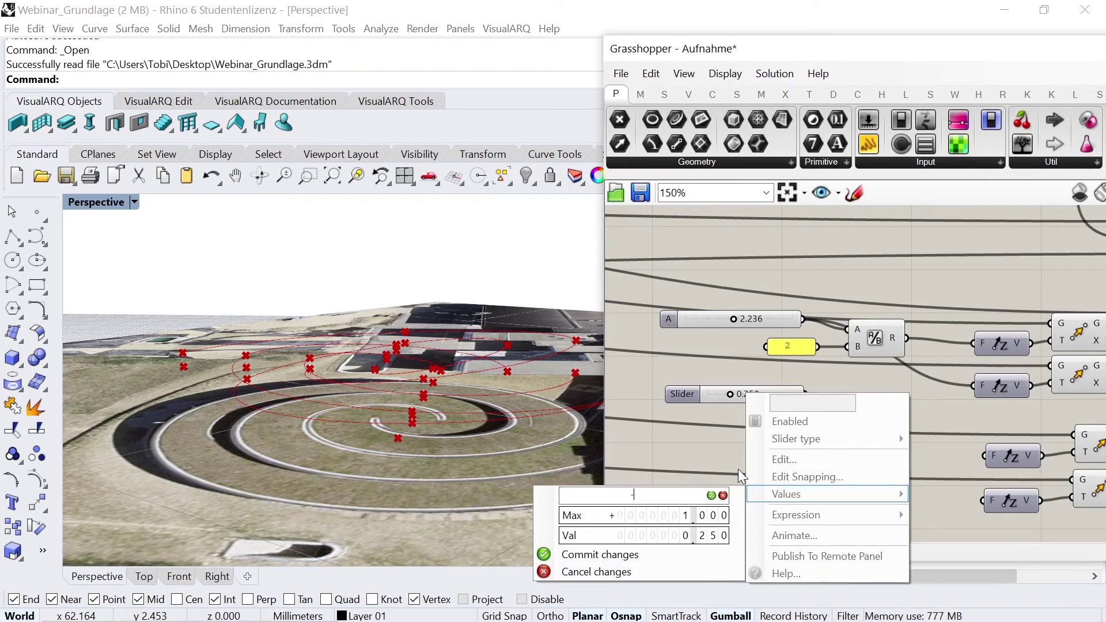
type("-2.000")
double_click(713, 535)
type("-1.392")
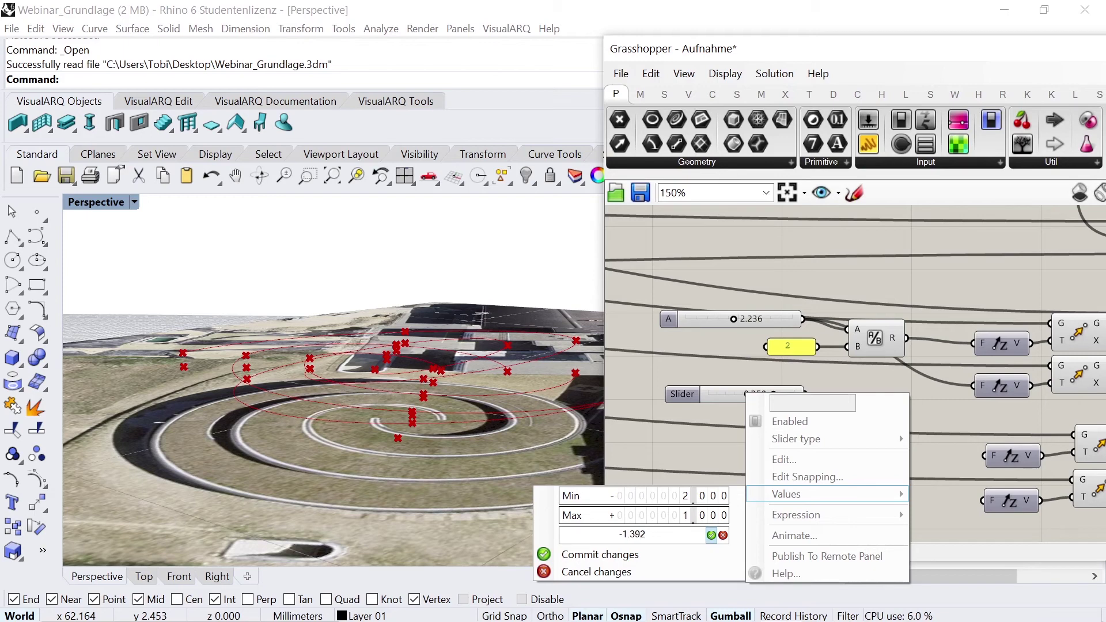
left_click(711, 535)
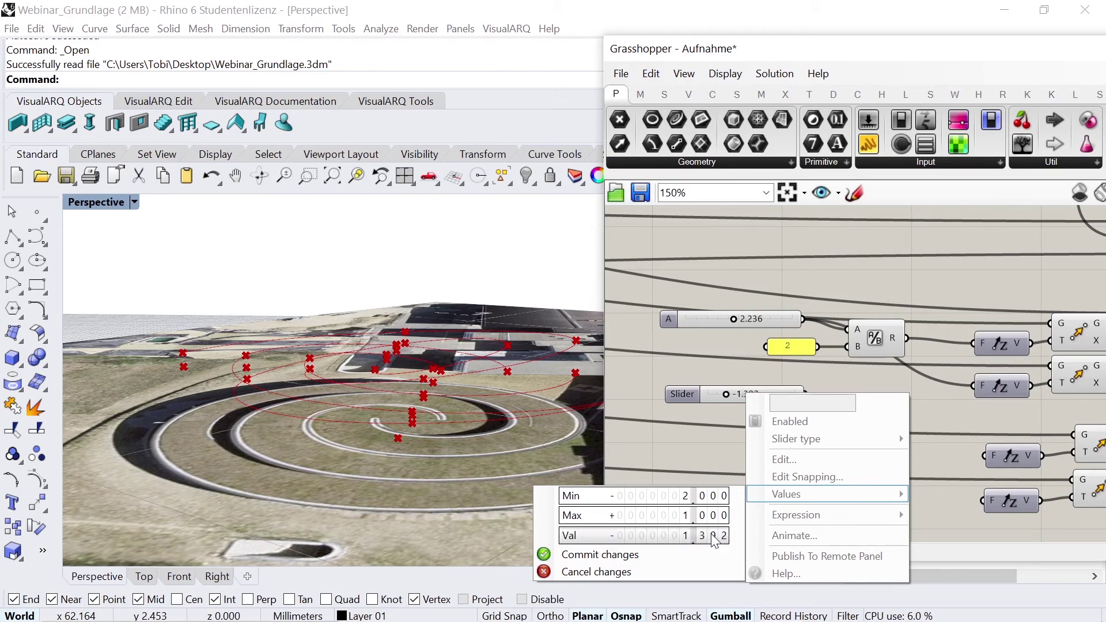
left_click(636, 458)
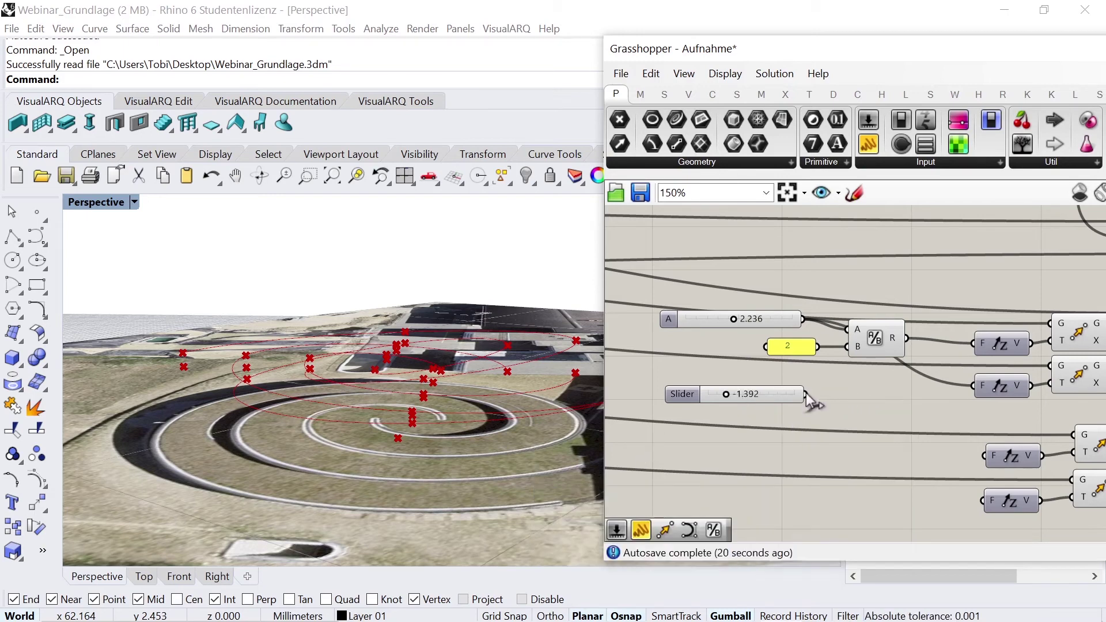
scroll(796, 403, "down", 3)
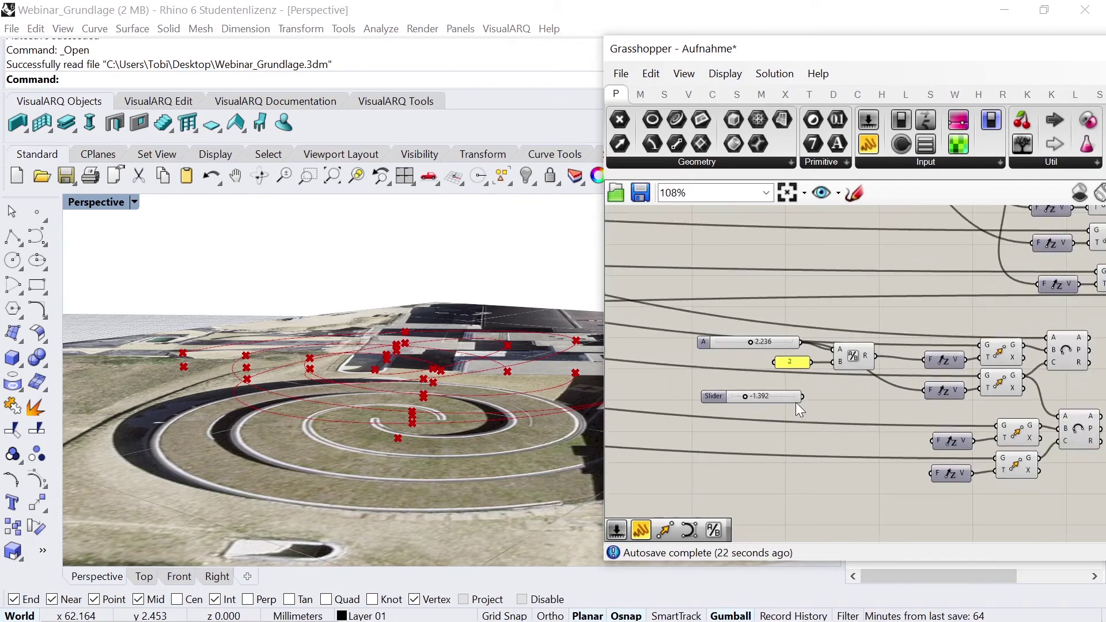
Shift the lower group of arc components to the right
left_click_drag(1029, 479, 899, 343)
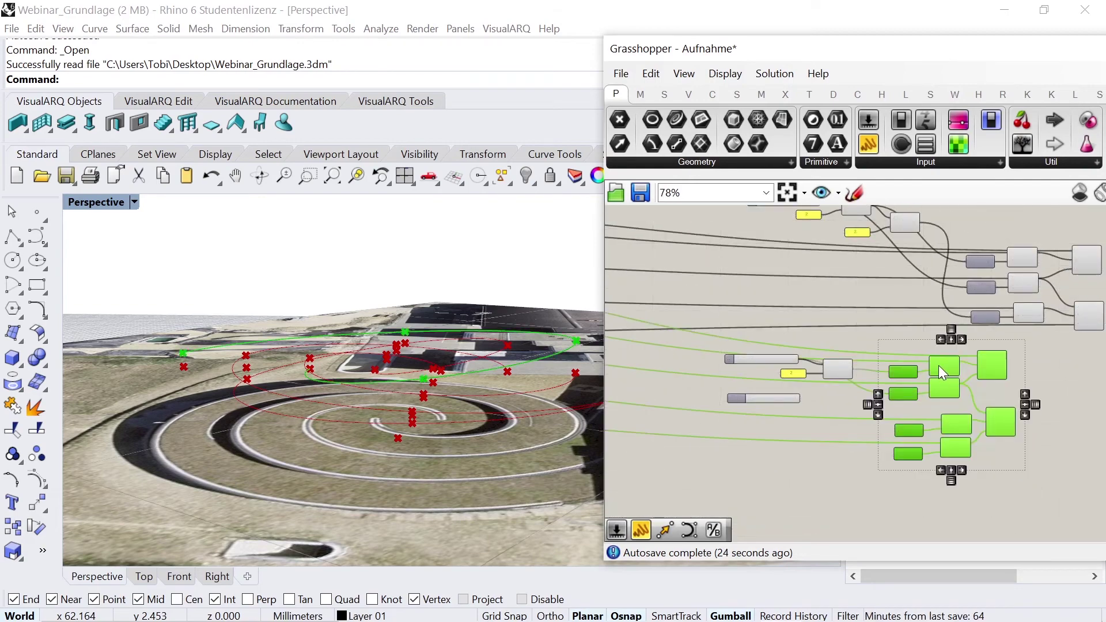
left_click_drag(953, 368, 1002, 367)
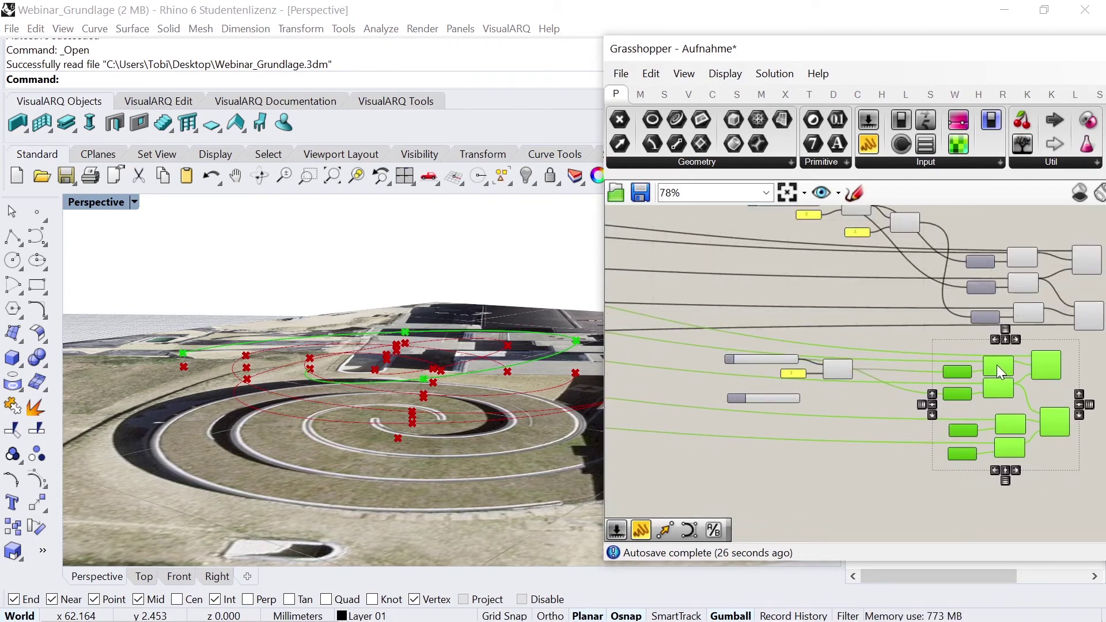
left_click(807, 426)
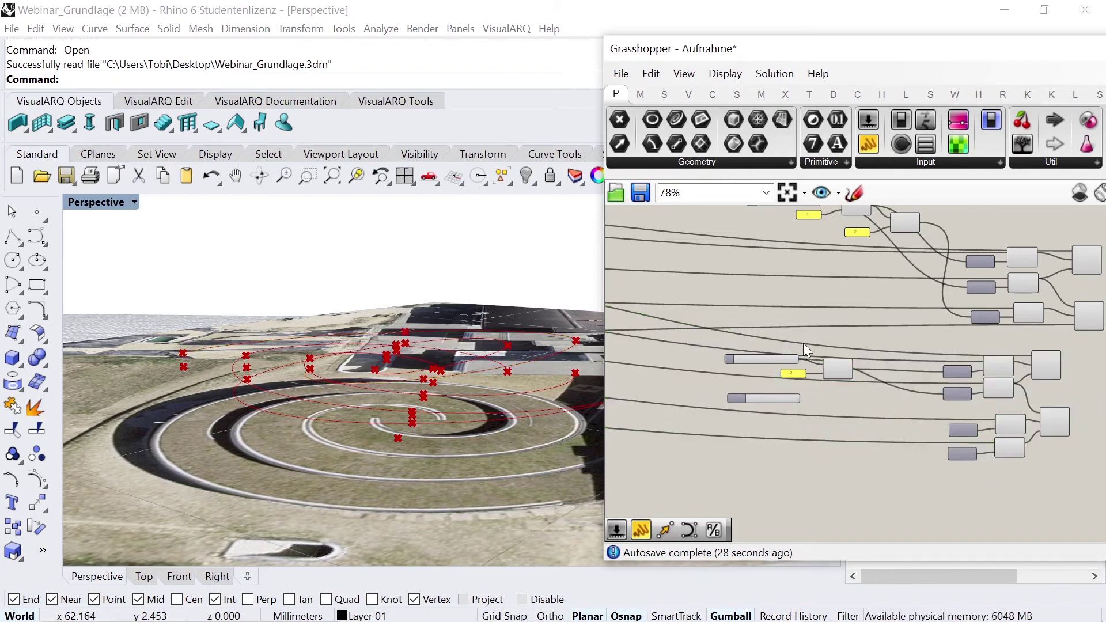
Add an Addition component and feed the -1.392 slider into it
left_click(641, 94)
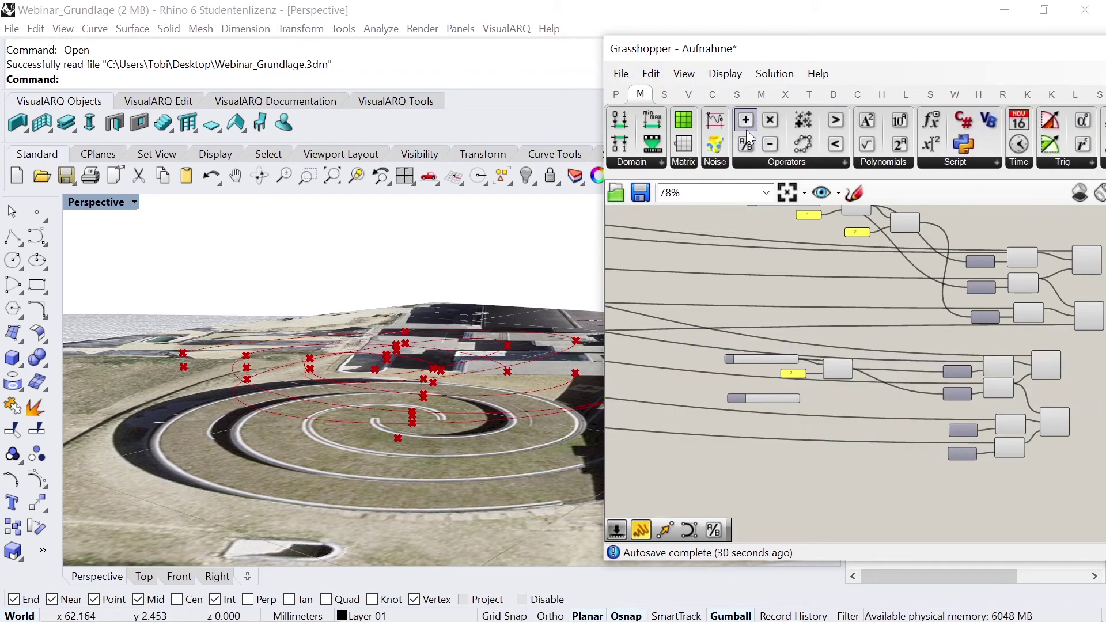
left_click_drag(813, 249, 830, 398)
scroll(830, 398, "up", 5)
mouse_move(792, 336)
left_mouse_down()
mouse_move(830, 402)
mouse_move(828, 429)
mouse_move(793, 439)
left_mouse_up()
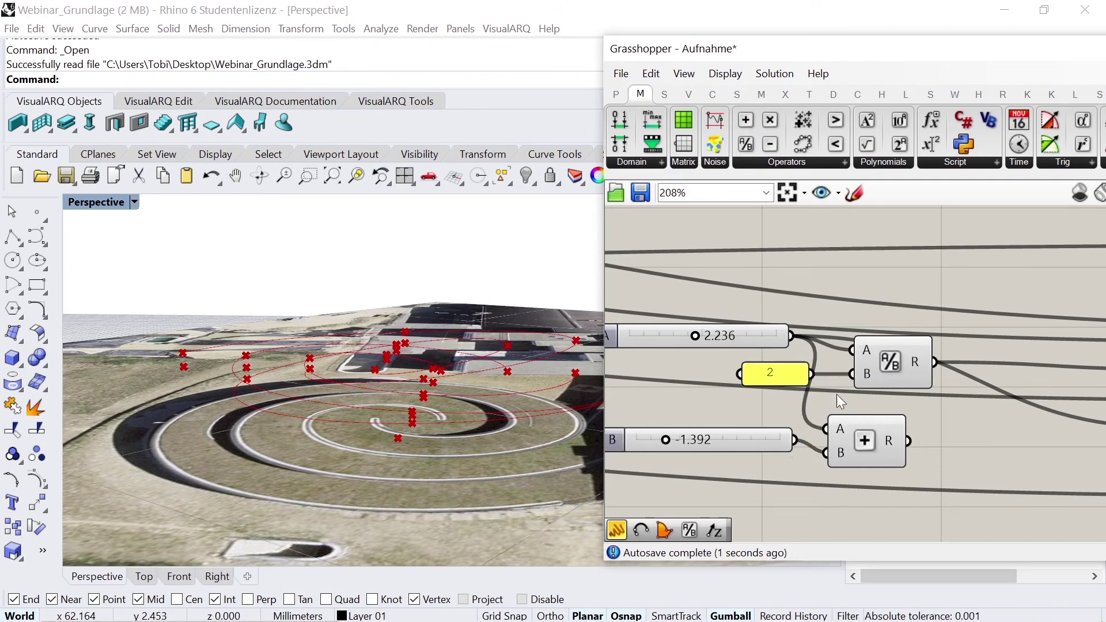
Copy the halving Division and its 2 panel, feeding the slider sum into it
left_click(900, 358)
left_click(797, 375, "shift")
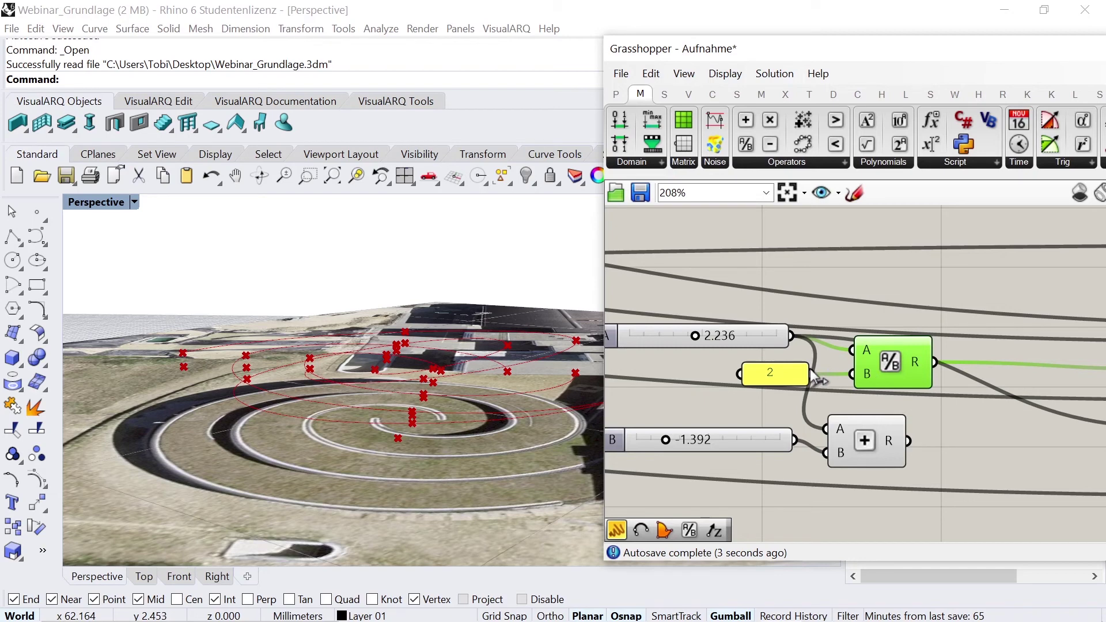
left_click_drag(821, 380, 983, 484, "alt")
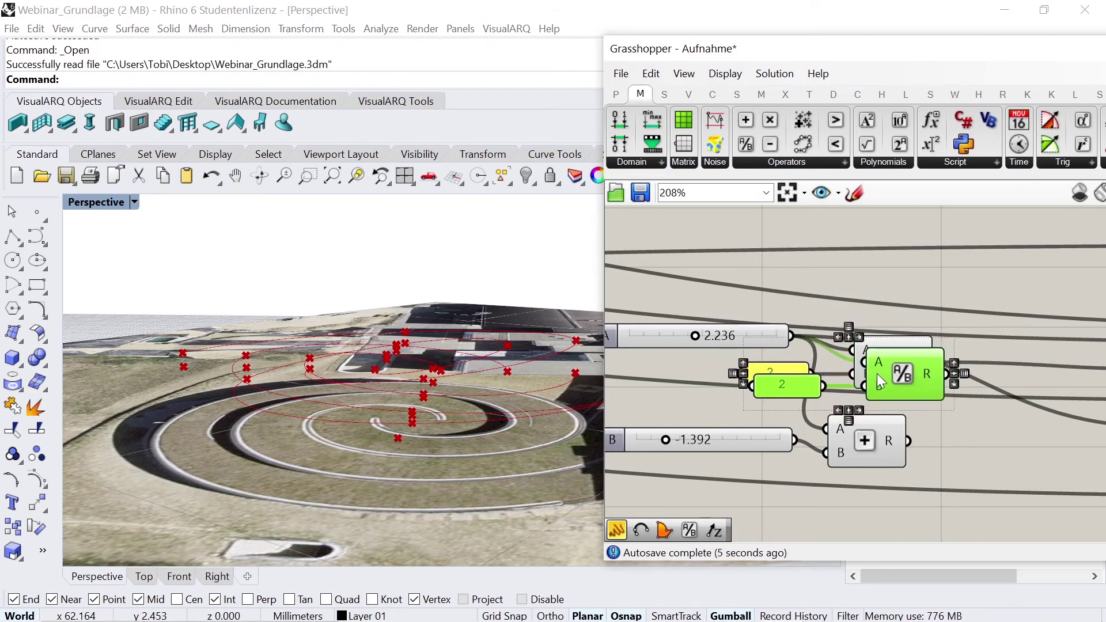
left_click(919, 430)
left_click_drag(908, 441, 953, 470)
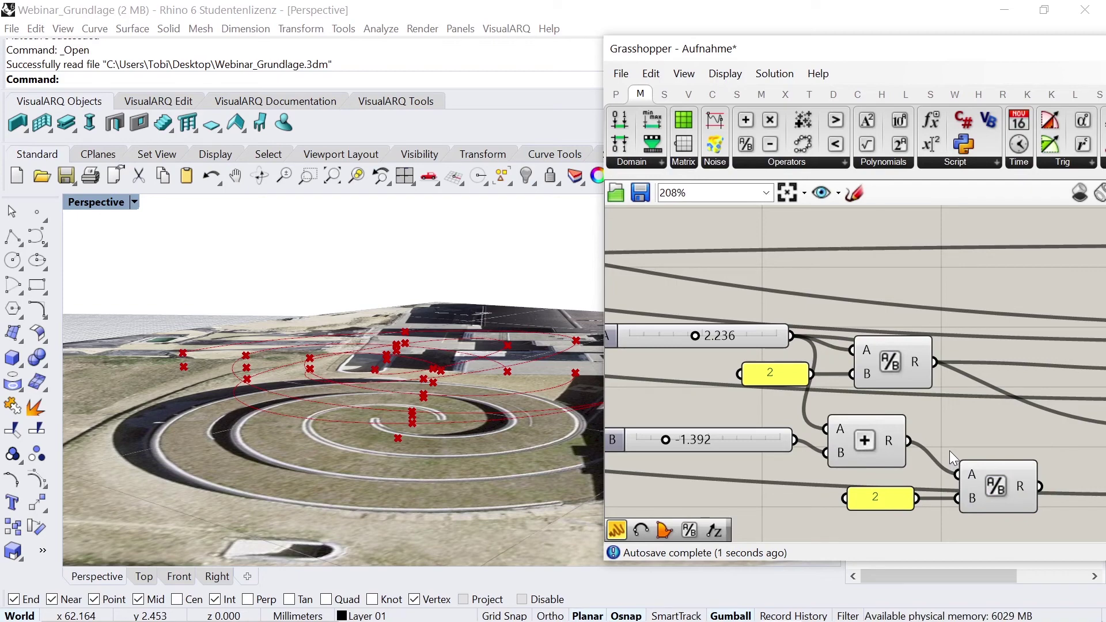
Inspect the canvas to check which arc the existing Arc component draws
scroll(932, 447, "down", 3)
scroll(842, 422, "down", 2)
scroll(1051, 481, "down", 1)
scroll(973, 447, "up", 5)
scroll(973, 447, "down", 2)
scroll(881, 432, "up", 2)
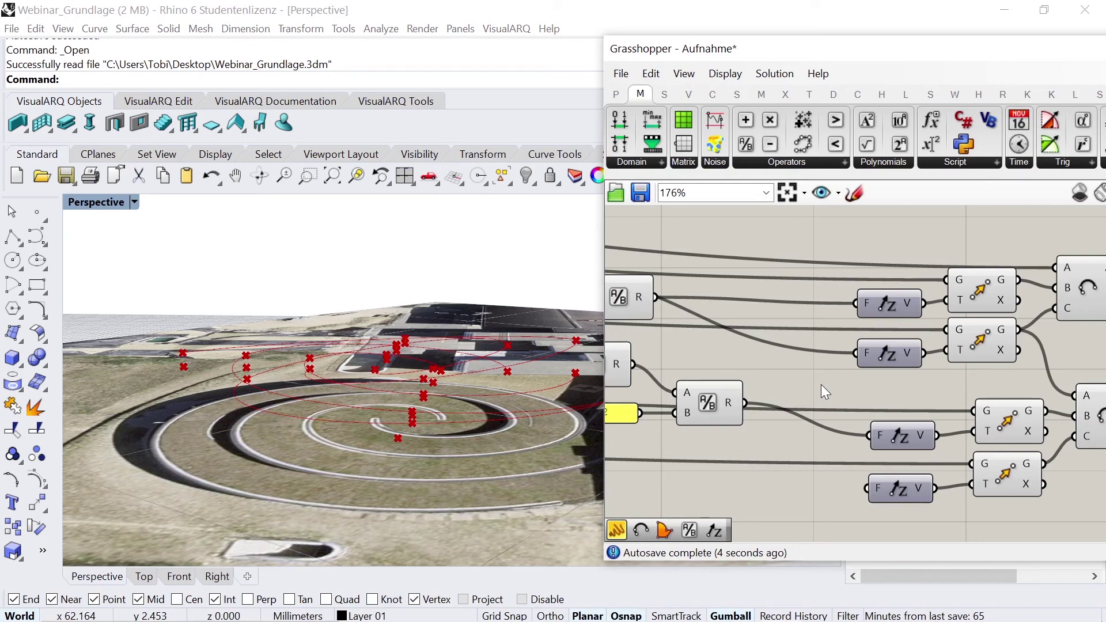
scroll(793, 457, "down", 3)
scroll(689, 417, "down", 3)
scroll(689, 417, "up", 3)
scroll(720, 406, "up", 1)
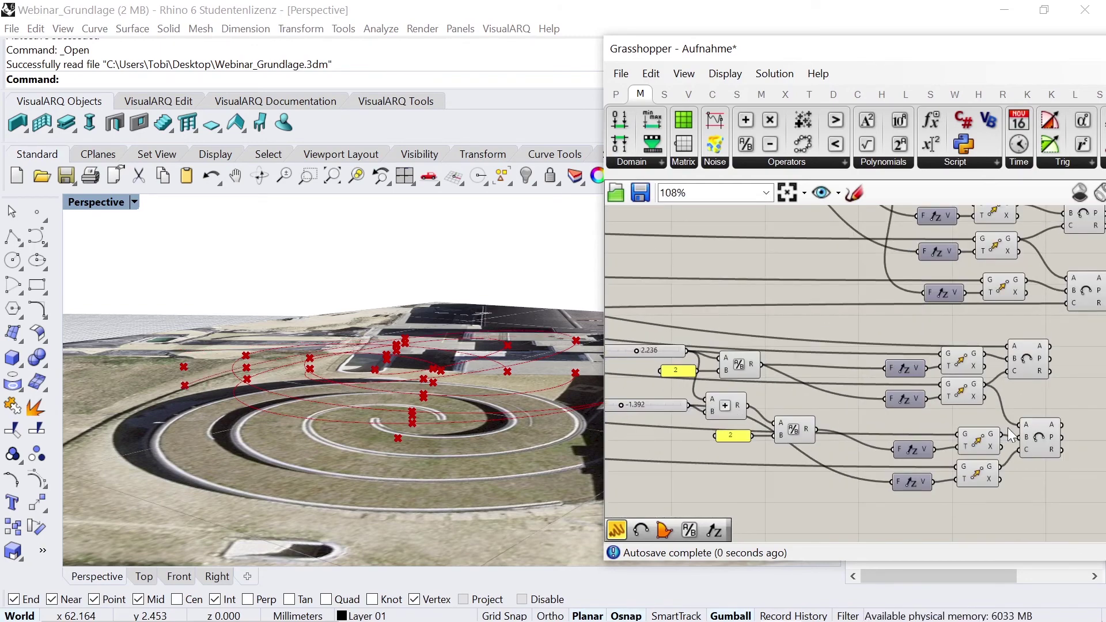
left_click(1032, 433)
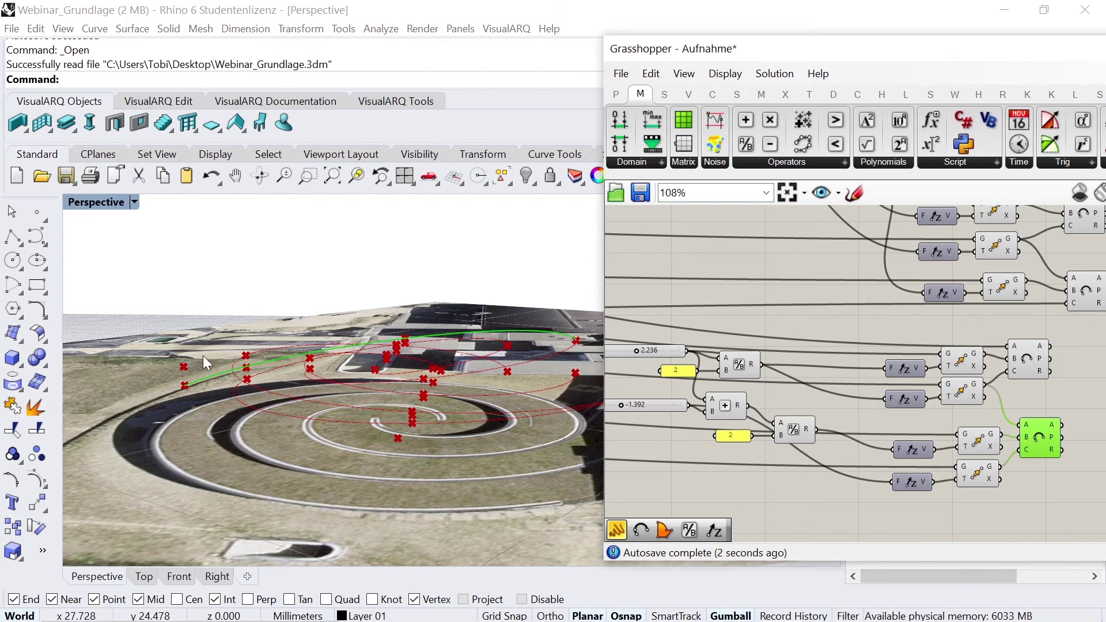
Place a new Arc 3Pt component from Curve > Primitive below the other arcs
left_click(872, 421)
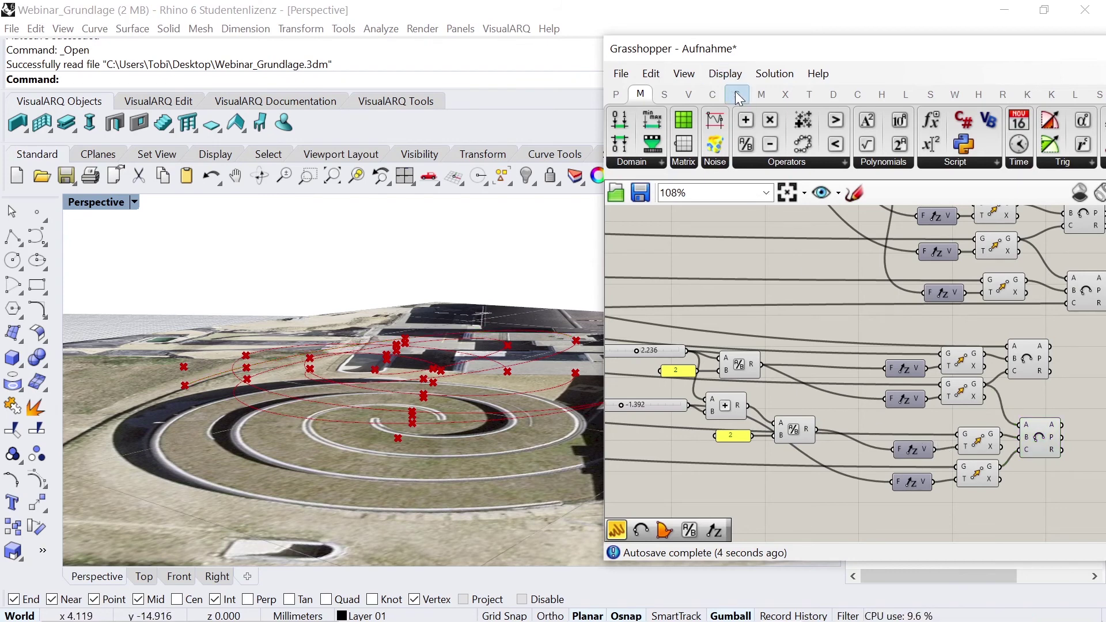
left_click(713, 94)
left_click(899, 164)
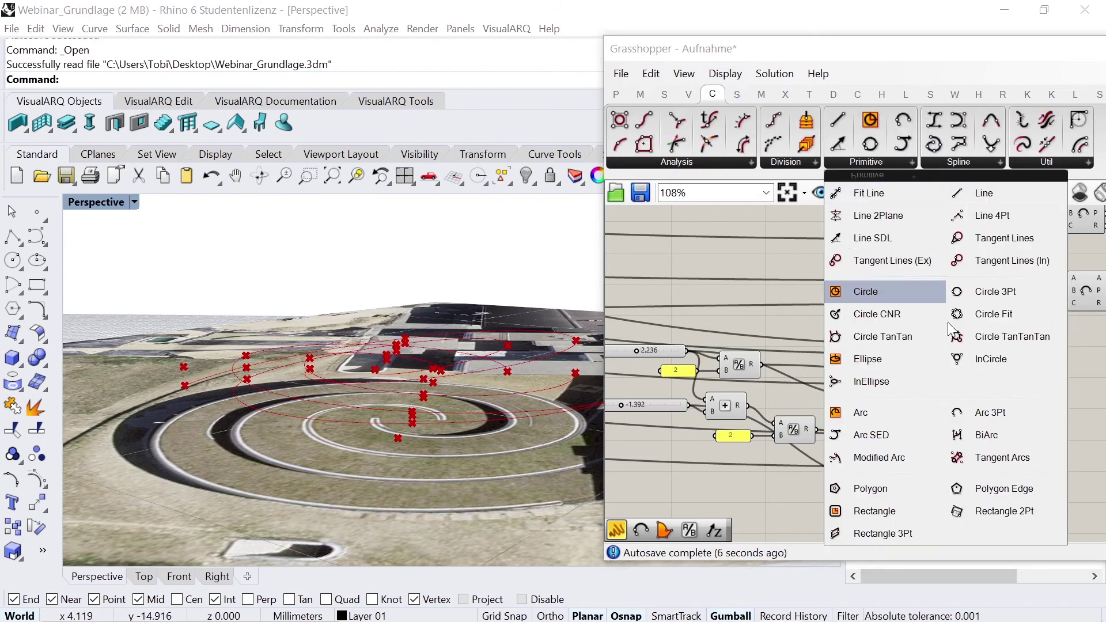
mouse_move(987, 403)
left_mouse_down()
mouse_move(990, 418)
mouse_move(898, 446)
left_mouse_up()
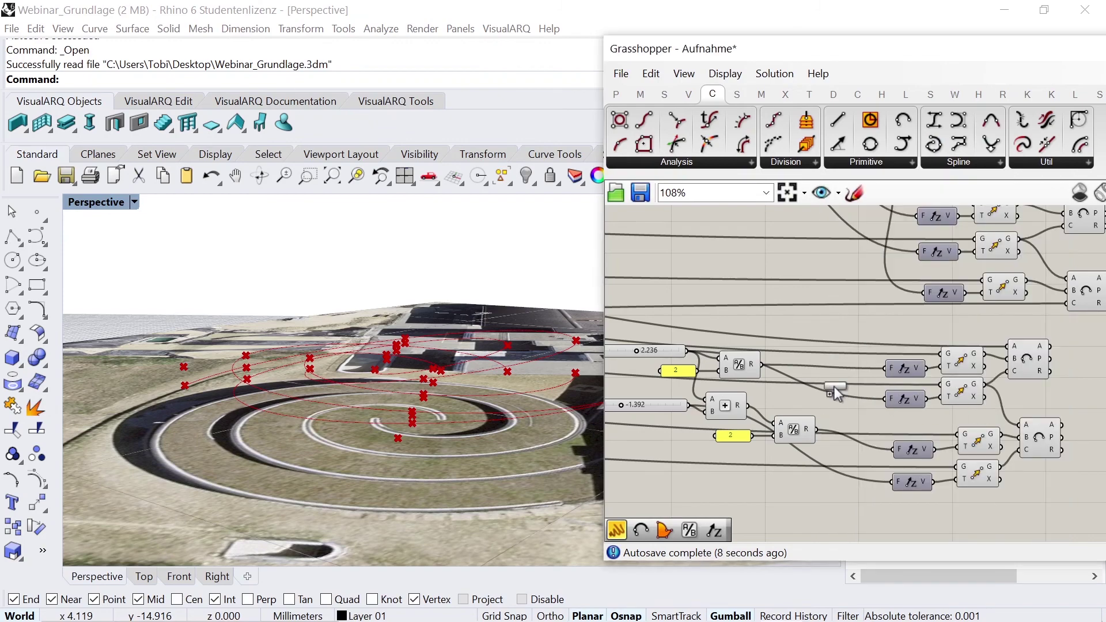
scroll(792, 356, "down", 3)
scroll(893, 417, "up", 4)
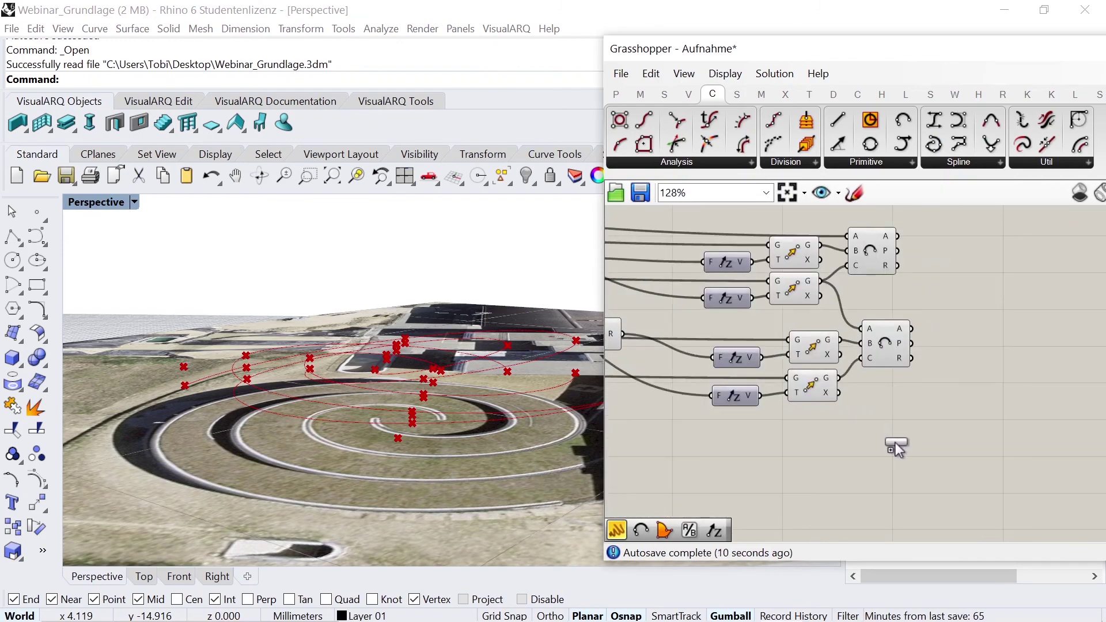
left_click_drag(899, 447, 892, 442)
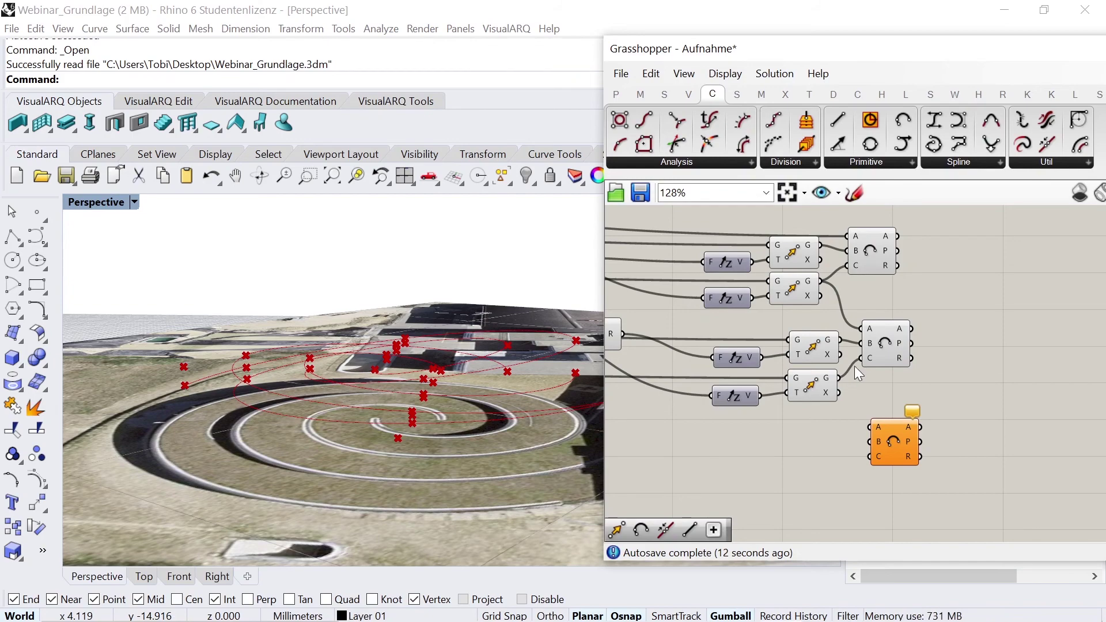
Feed the lowest moved point and an evaluated curve point into the new arc
left_click_drag(839, 380, 870, 429)
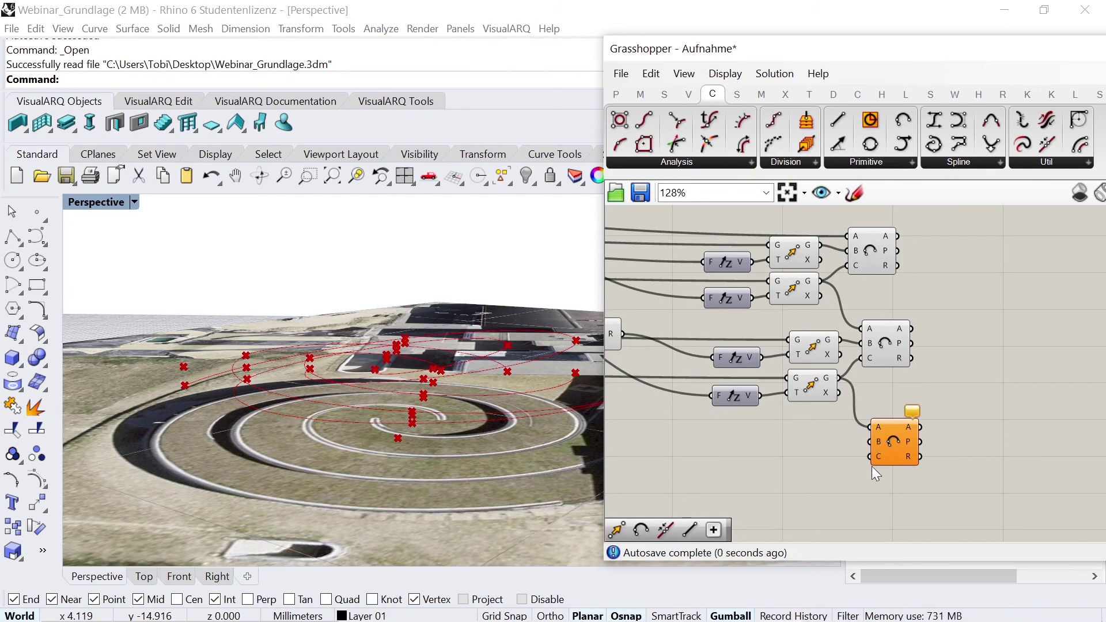
scroll(889, 408, "down", 4)
scroll(899, 407, "down", 2)
mouse_move(899, 407)
left_mouse_down()
mouse_move(674, 415)
mouse_move(689, 410)
left_mouse_up()
scroll(676, 411, "up", 3)
scroll(689, 410, "up", 3)
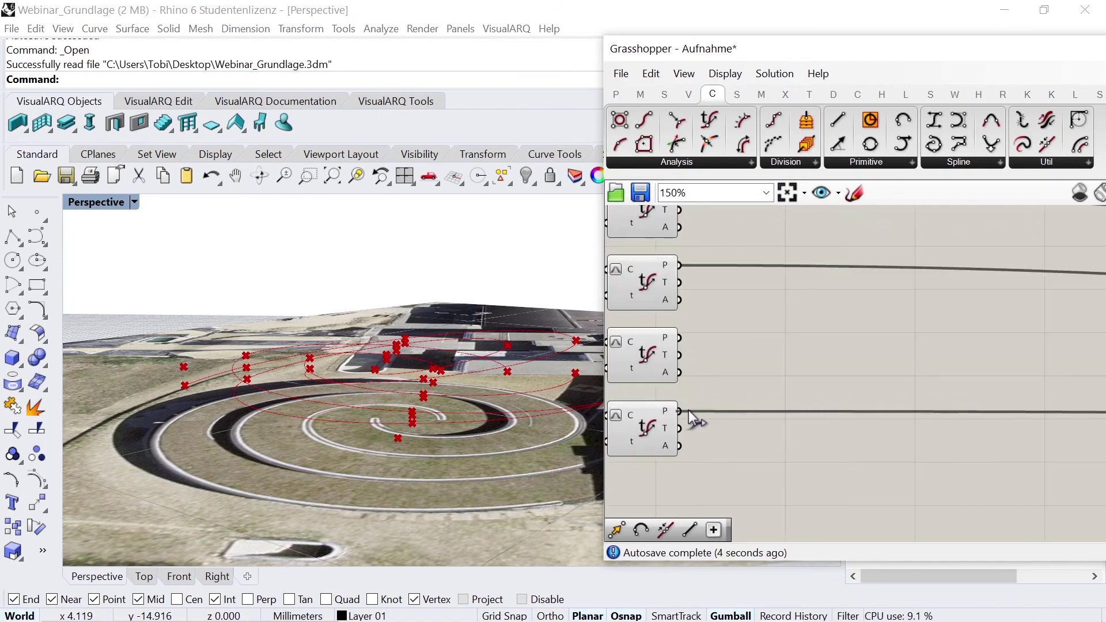
scroll(725, 344, "down", 5)
scroll(998, 359, "up", 3)
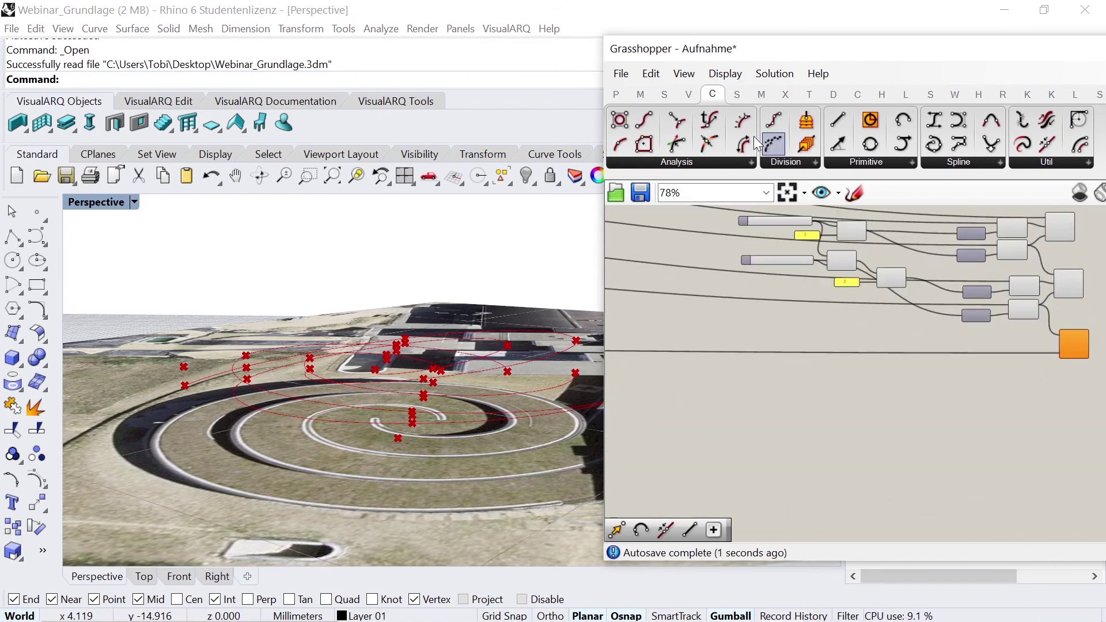
Add a Vector > Unit Z component beside the lowest Move
left_click(810, 95)
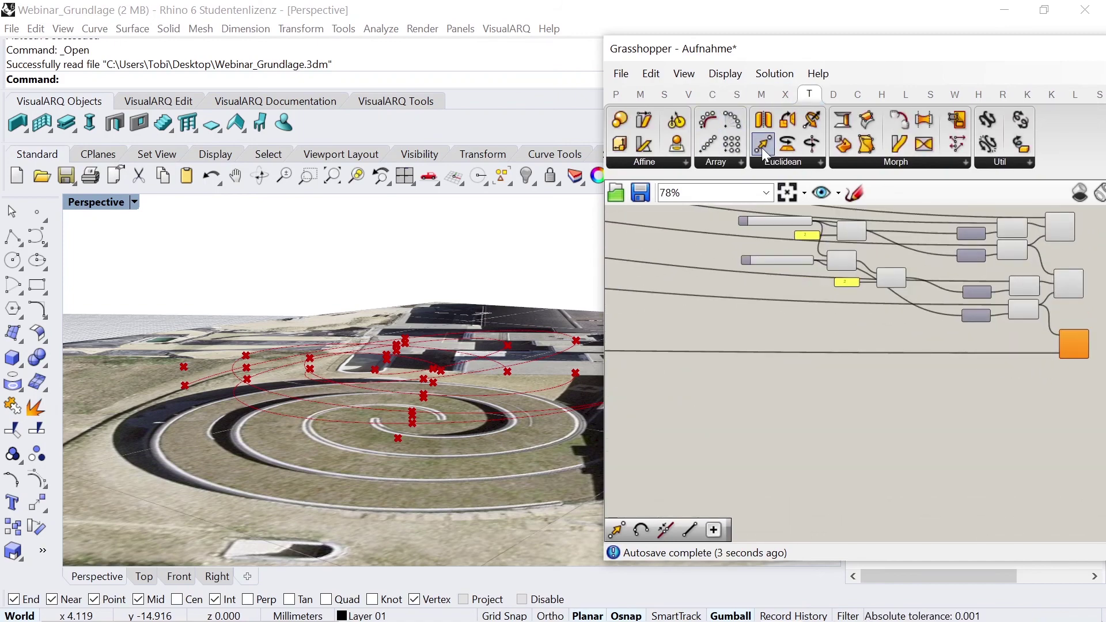
scroll(1040, 346, "up", 4)
scroll(1032, 322, "up", 2)
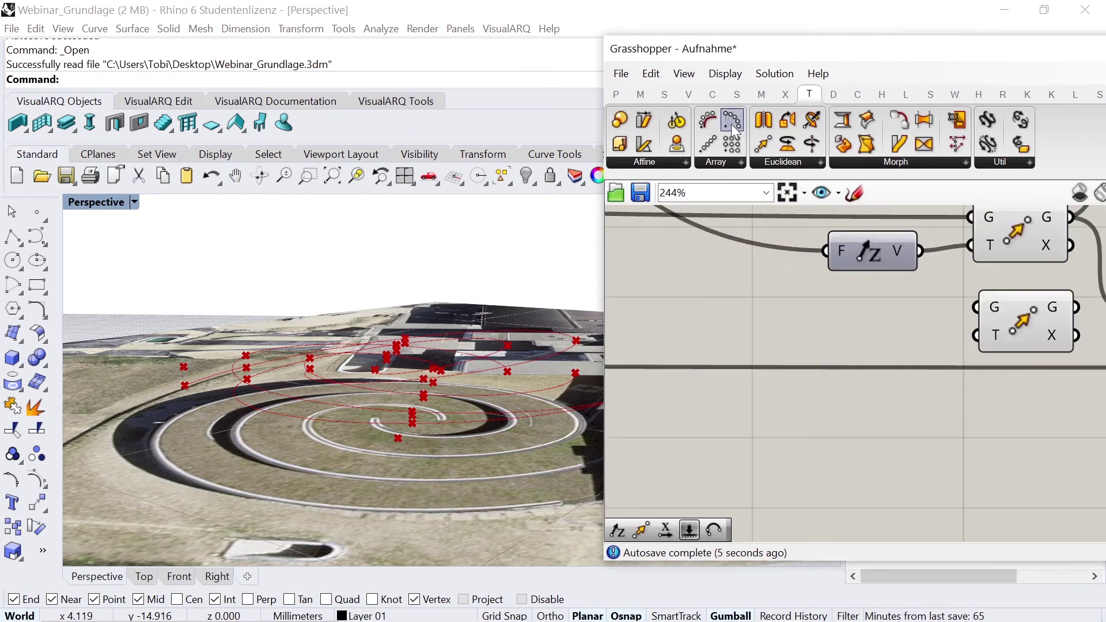
left_click(694, 93)
left_click(1061, 165)
mouse_move(1073, 312)
left_mouse_down()
mouse_move(882, 328)
mouse_move(958, 339)
left_mouse_up()
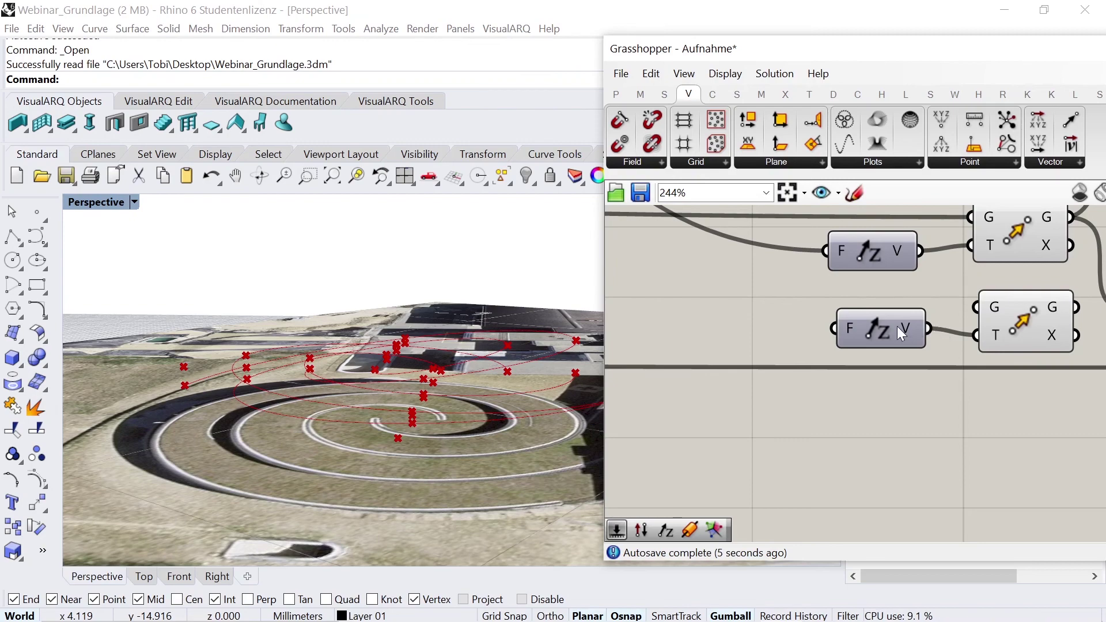
left_click_drag(897, 326, 896, 333)
Duplicate the halving Division and its 2 panel below, fed by the slider sum
scroll(894, 351, "down", 3)
scroll(773, 379, "down", 1)
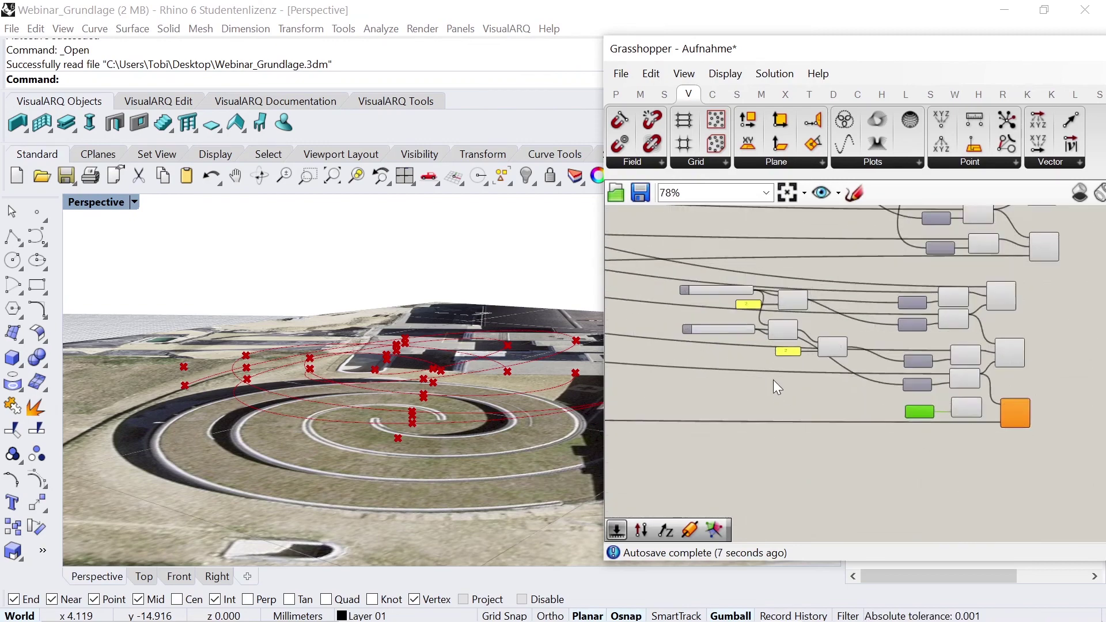
scroll(896, 354, "up", 3)
left_click_drag(896, 355, 837, 323)
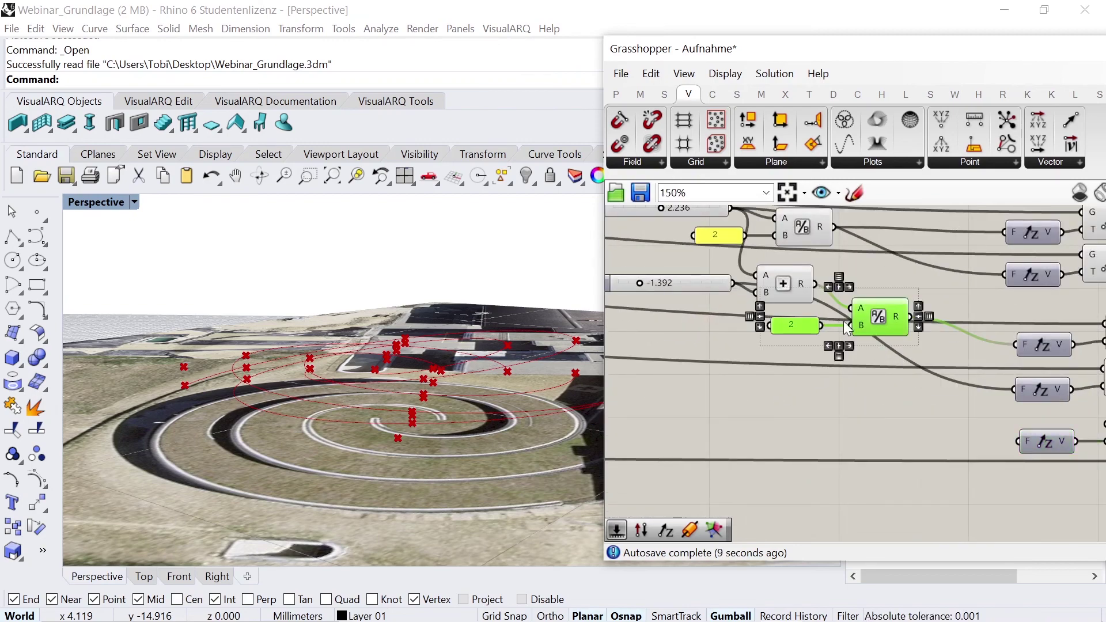
left_click_drag(865, 334, 876, 418, "alt")
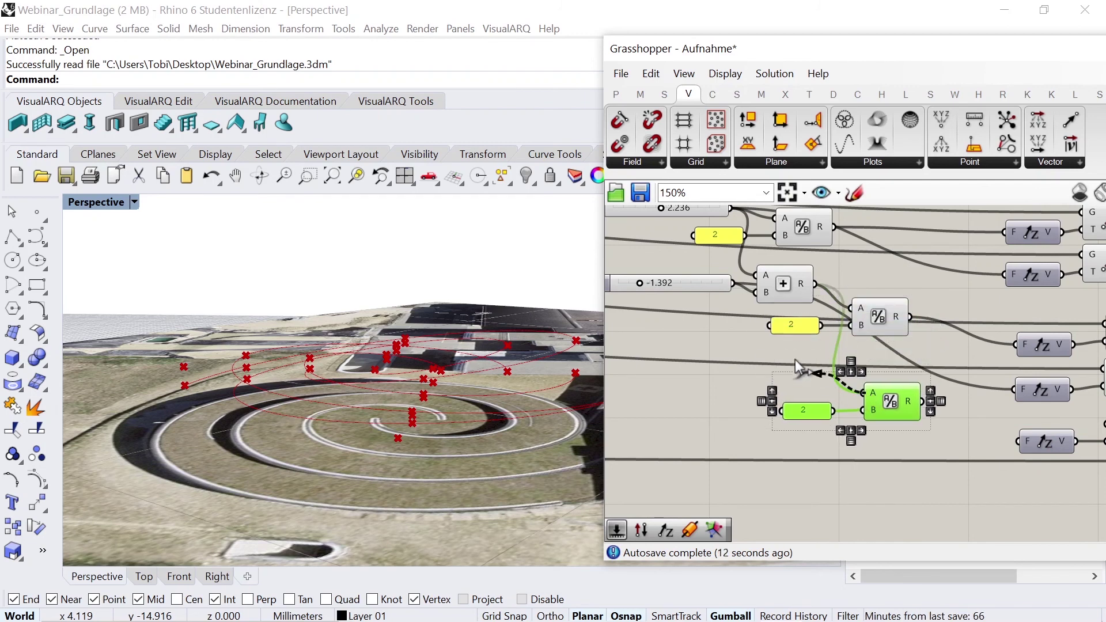
left_click(676, 284)
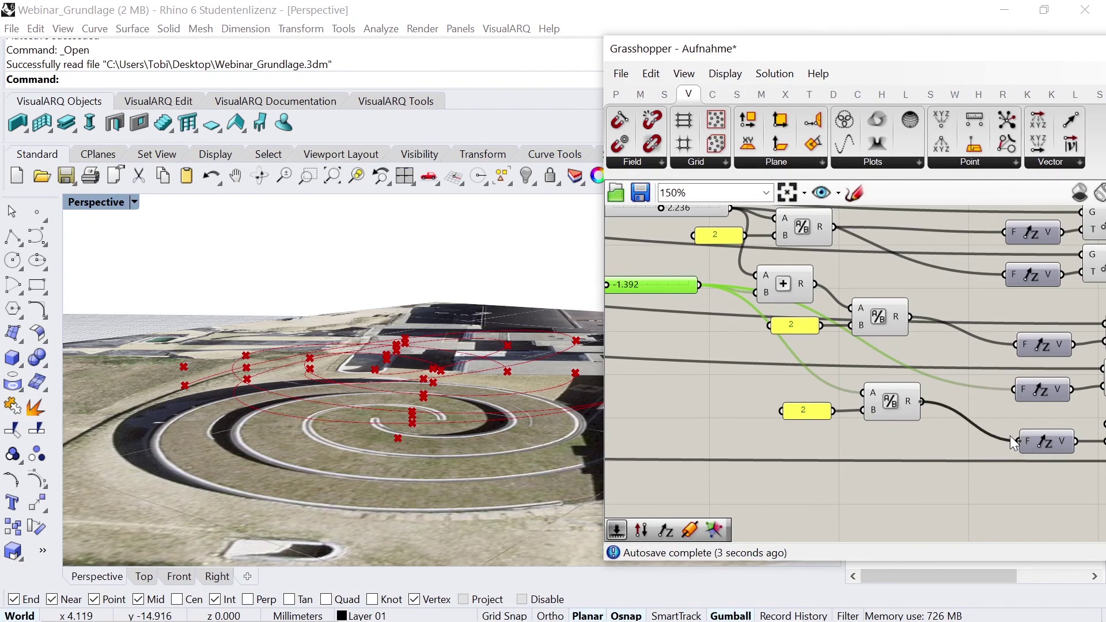
Wire the lowest moved point into the new 3-point arc
scroll(922, 412, "down", 3)
scroll(1020, 432, "up", 3)
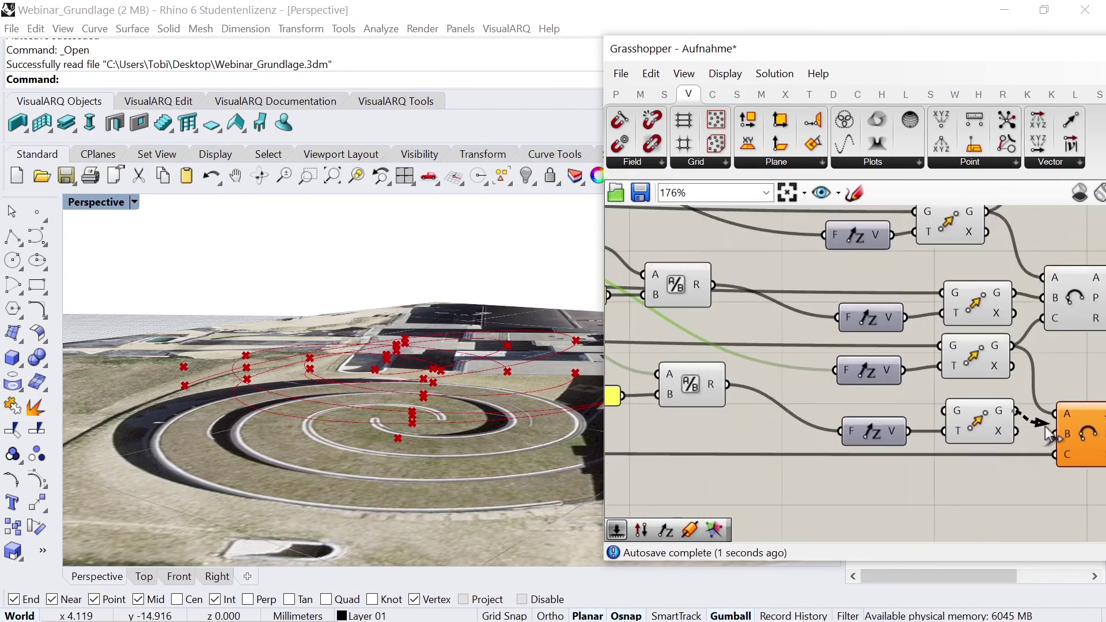
left_click_drag(945, 410, 630, 396)
scroll(898, 406, "down", 2)
scroll(898, 407, "down", 3)
scroll(748, 393, "up", 1)
scroll(756, 399, "up", 4)
Select two of the Arc 3Pt components and shift them to the right
scroll(712, 372, "down", 3)
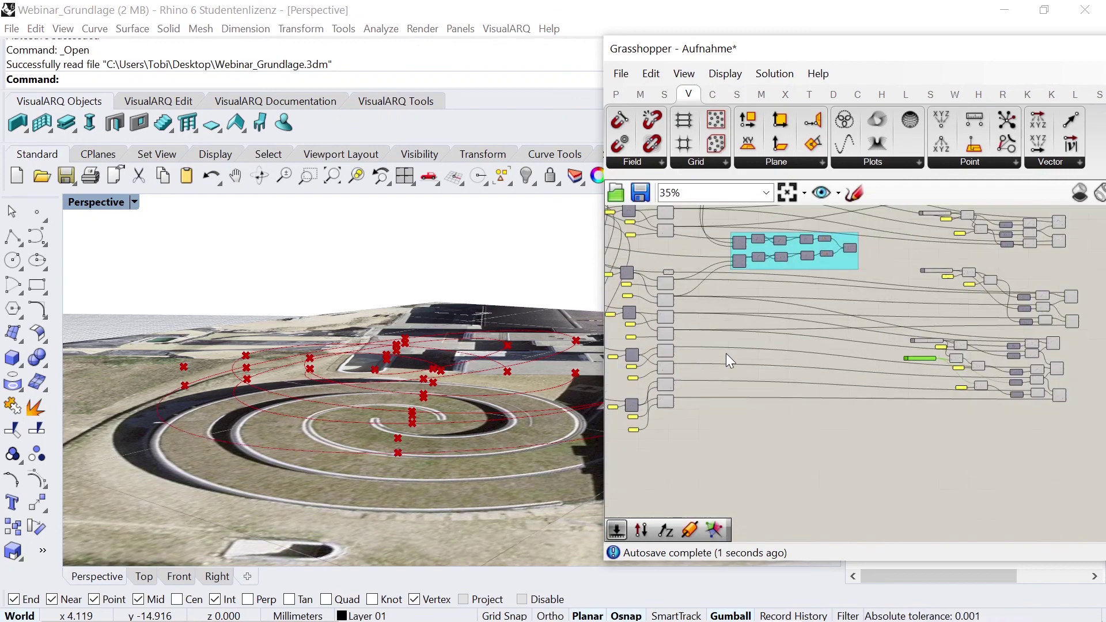
scroll(953, 382, "up", 1)
scroll(952, 396, "up", 2)
scroll(940, 399, "up", 2)
left_click_drag(940, 399, 868, 260)
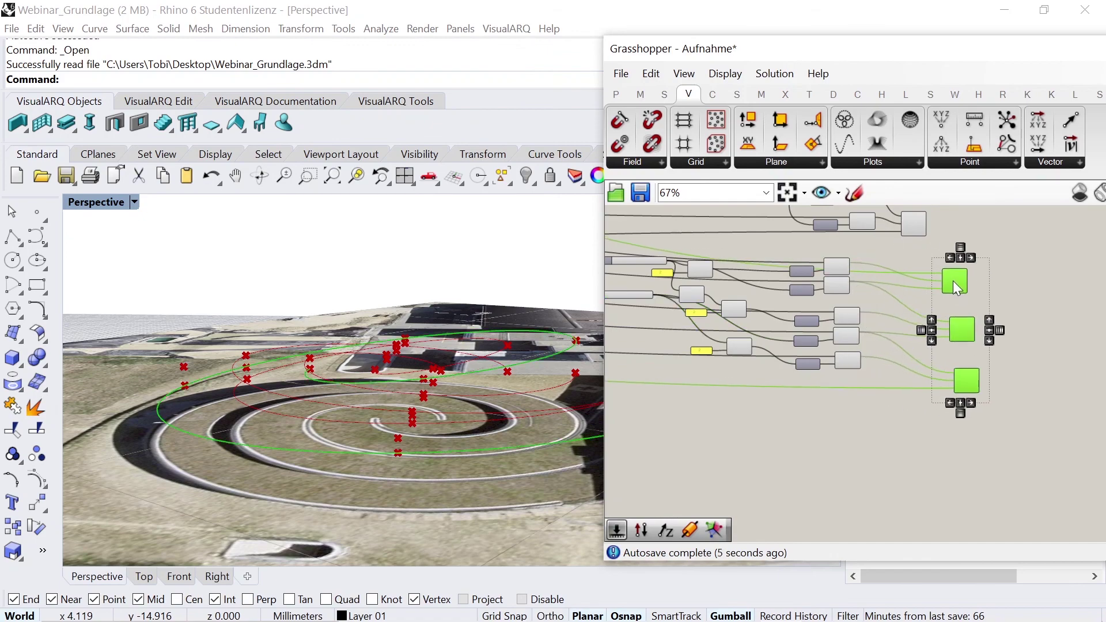
scroll(952, 295, "down", 2)
scroll(924, 285, "up", 2)
mouse_move(916, 344)
left_mouse_down()
mouse_move(877, 299)
mouse_move(911, 292)
left_mouse_up()
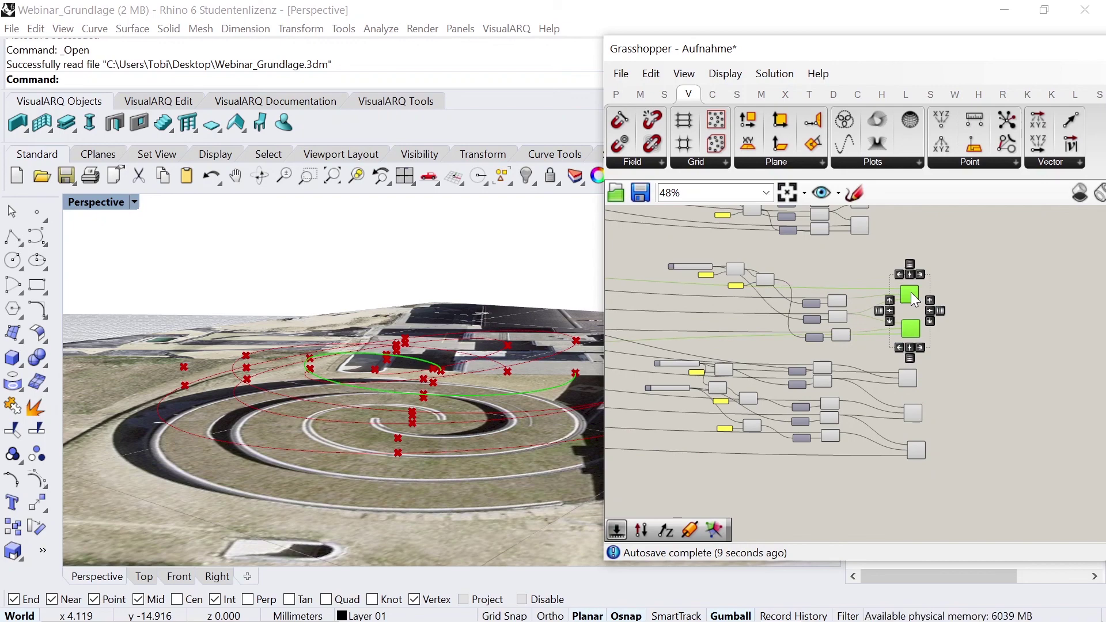
left_click(985, 296)
Move two more arc components into the right-hand column
scroll(926, 420, "down", 1)
right_click_drag(927, 420, 908, 343)
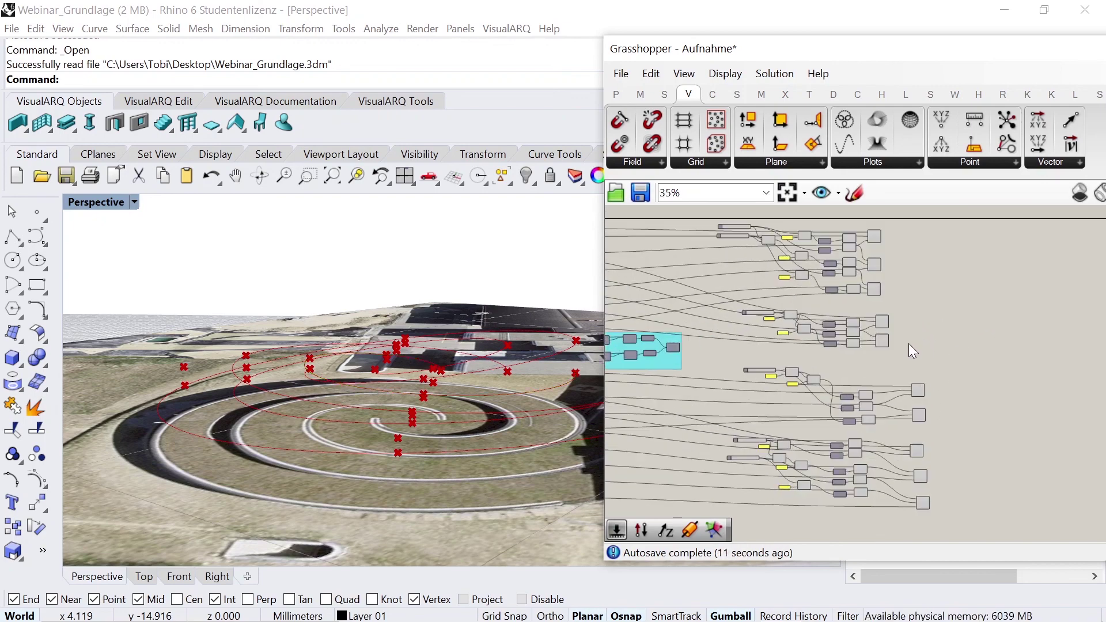
mouse_move(879, 321)
left_mouse_down()
mouse_move(917, 313)
mouse_move(854, 227)
mouse_move(922, 240)
left_mouse_up()
left_click(895, 291)
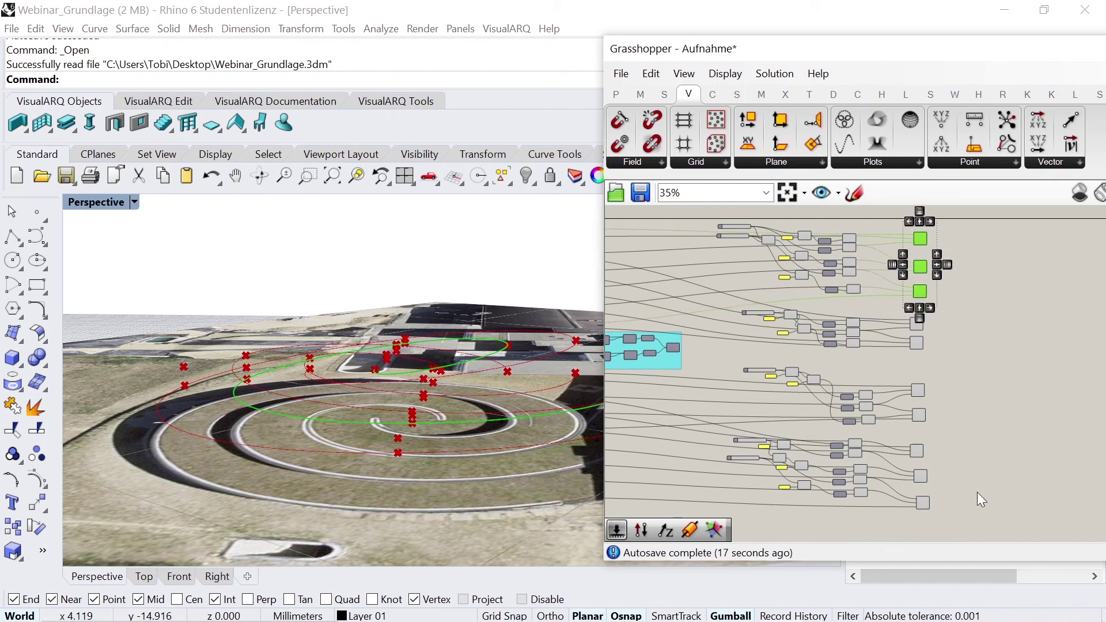
Select the right-hand column of arc components and open their context-menu options
left_click_drag(977, 514, 897, 223)
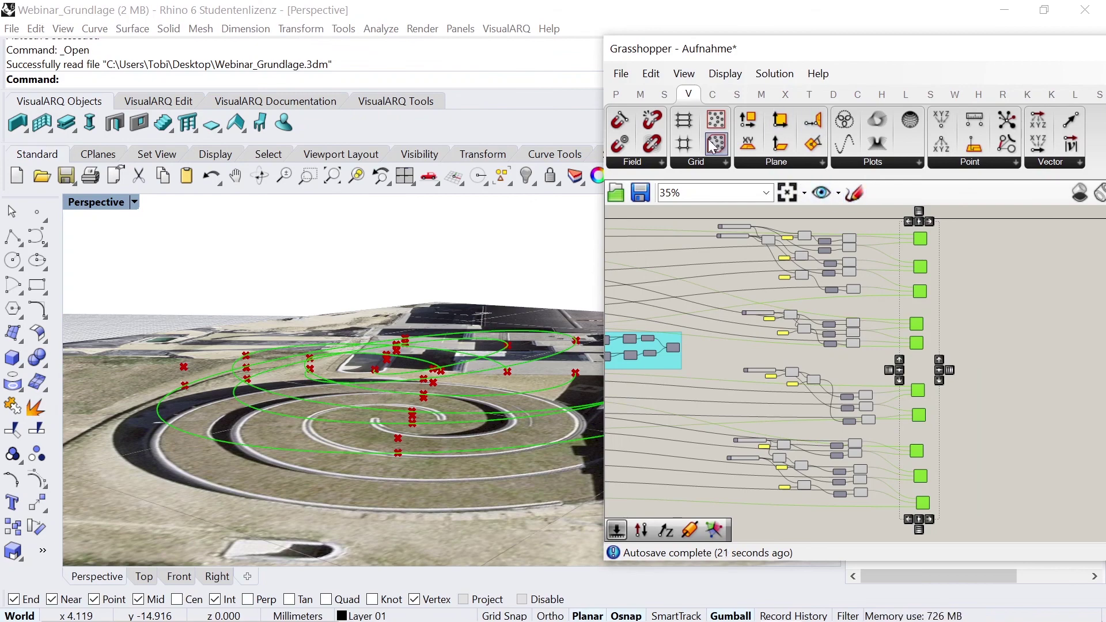
scroll(929, 227, "up", 2)
left_click(993, 236)
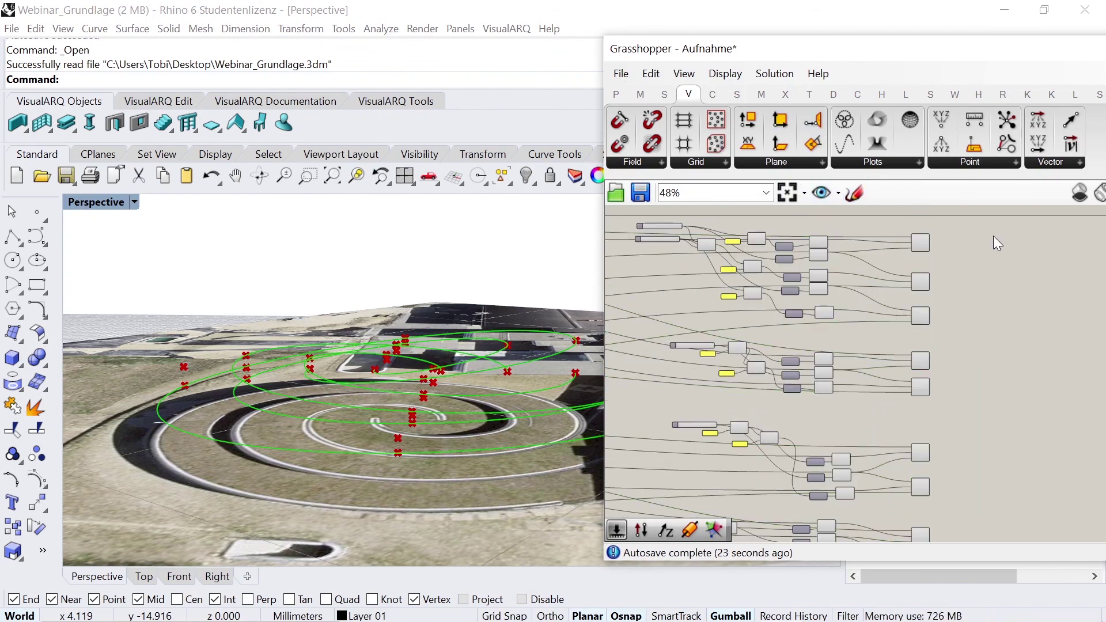
scroll(914, 304, "down", 6)
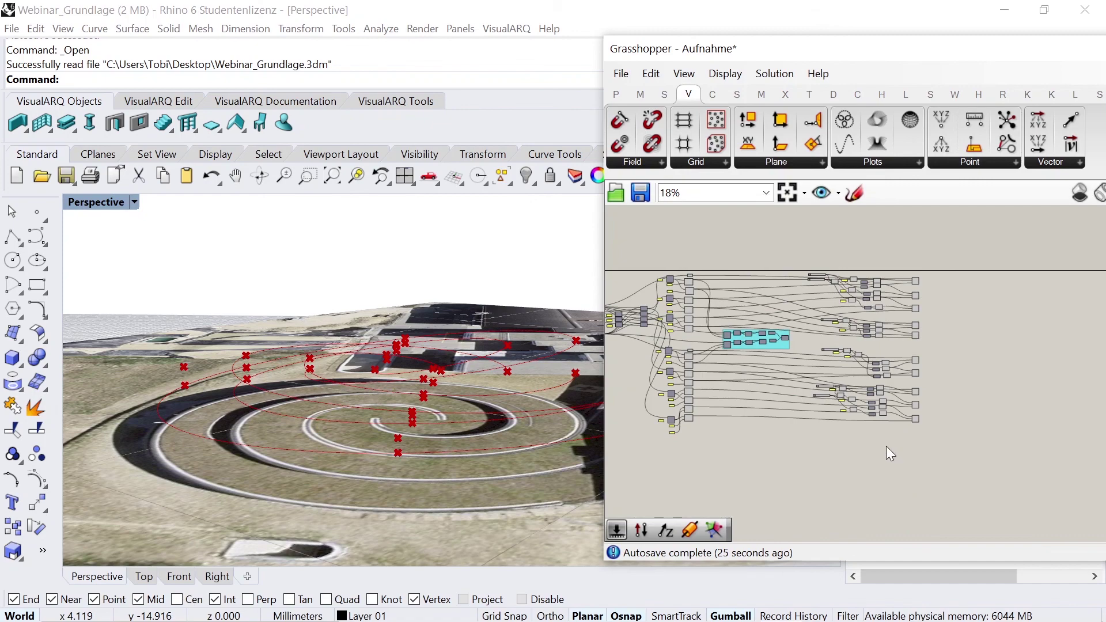
left_click_drag(886, 446, 825, 258)
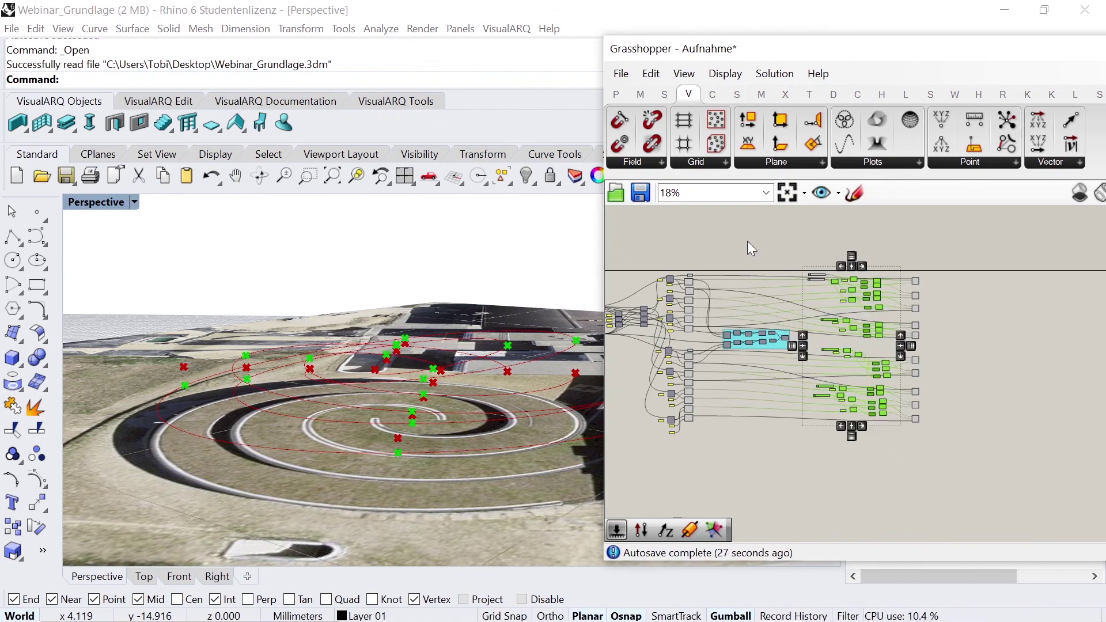
right_click(796, 243)
left_click(839, 267)
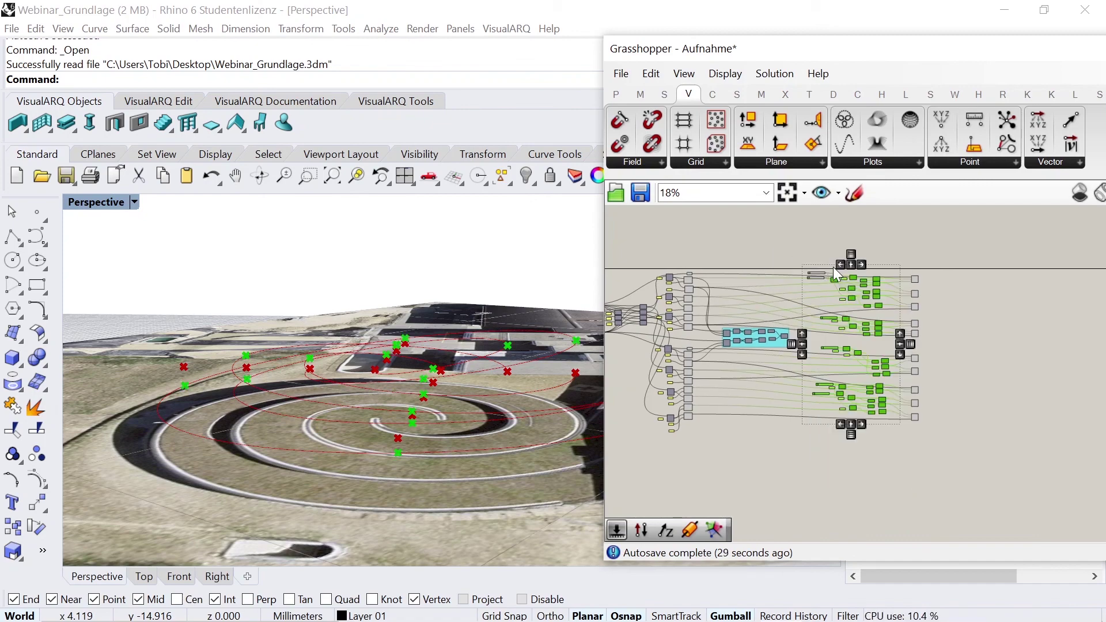